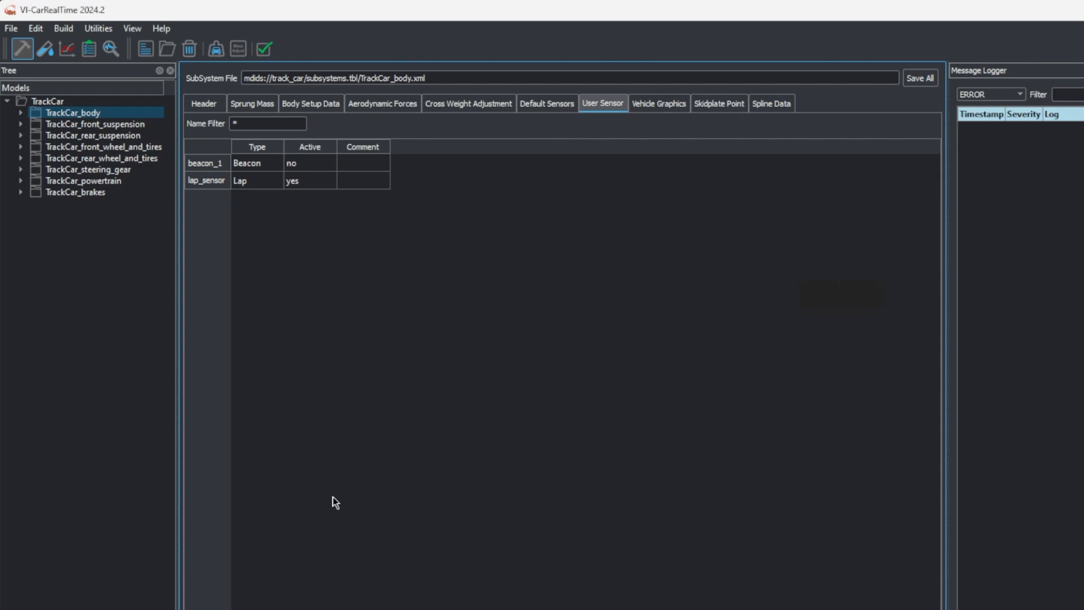
# Add an Acceleration Sensor named front_seat_rail to the TrackCar body's user sensors
pyautogui.click(330, 517)
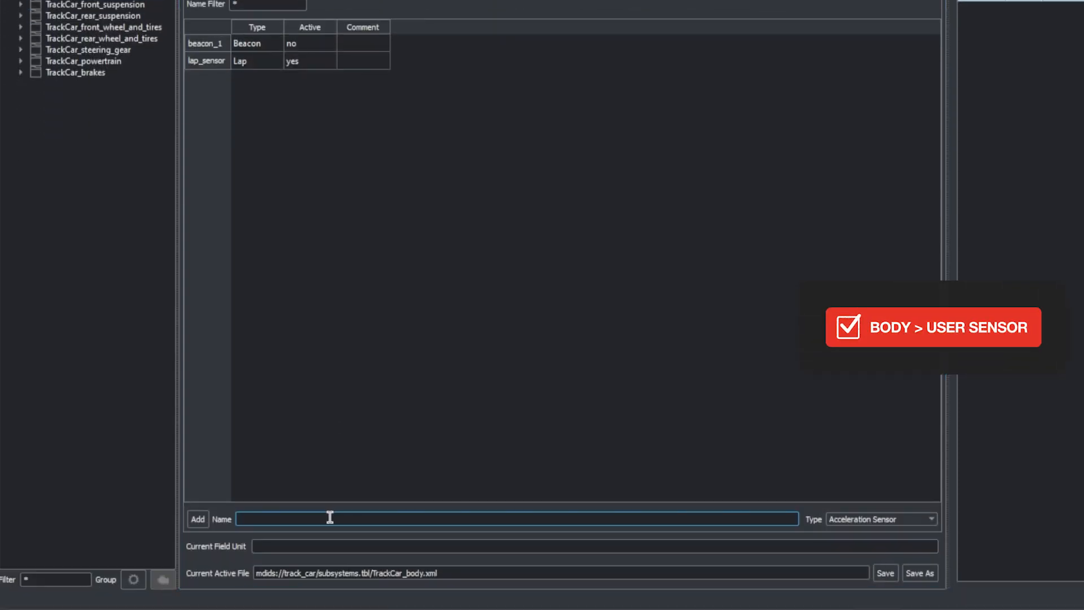
pyautogui.write('front_seat_')
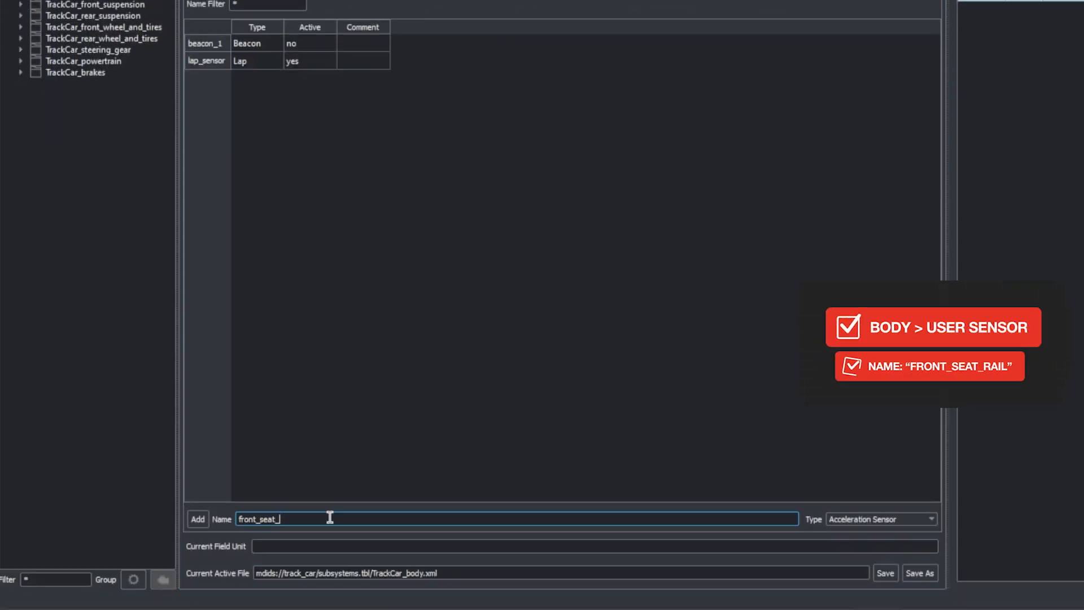
pyautogui.write('rail')
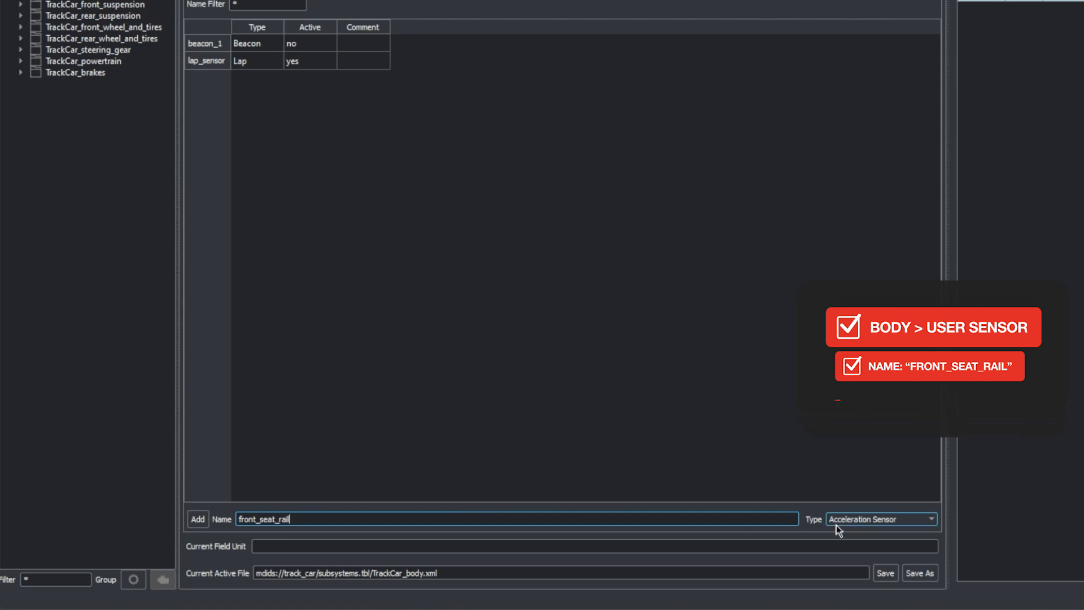
pyautogui.click(836, 519)
pyautogui.click(870, 559)
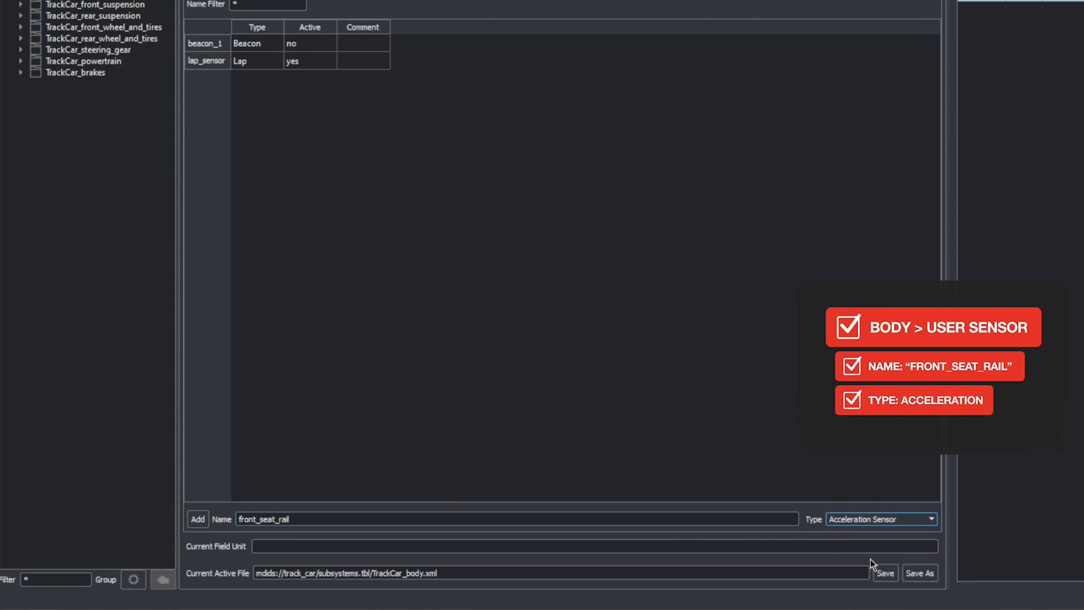
pyautogui.click(195, 519)
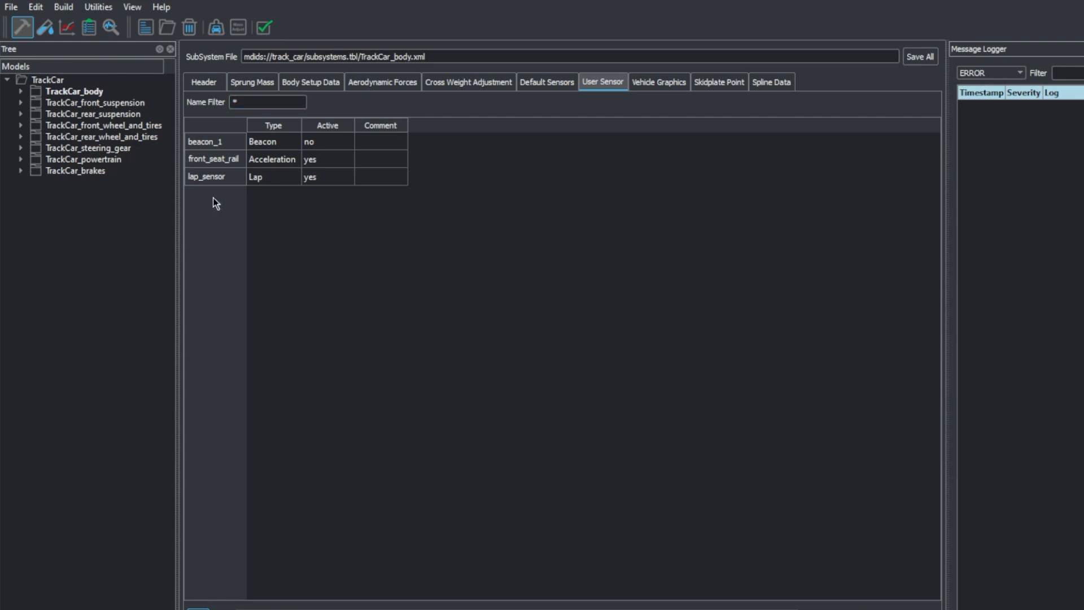
# Open the front_seat_rail sensor's definition and set its type of freedom to Translational
pyautogui.doubleClick(227, 160)
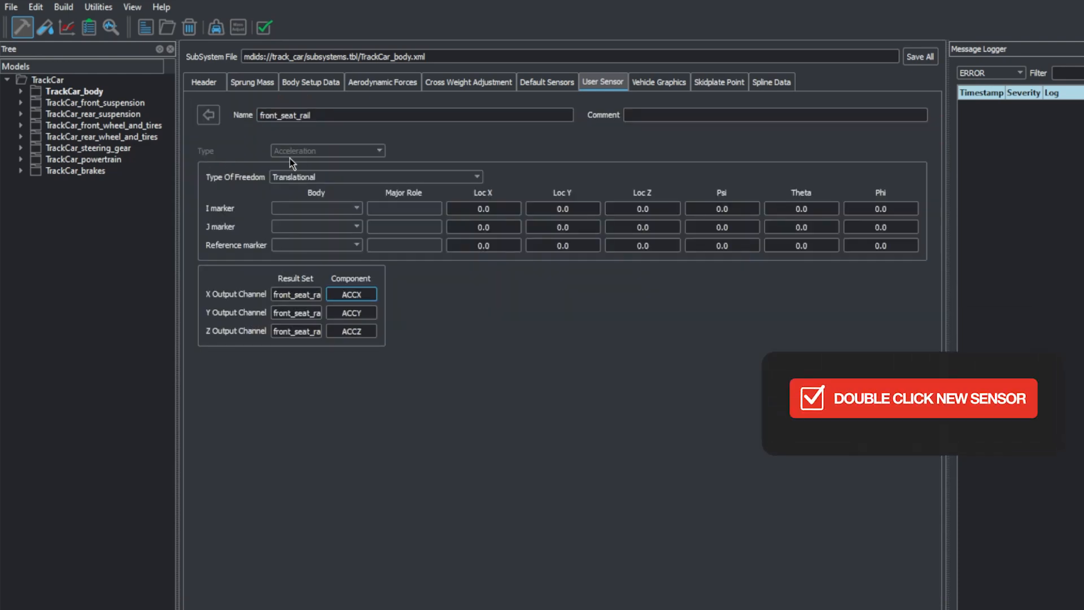
pyautogui.click(348, 176)
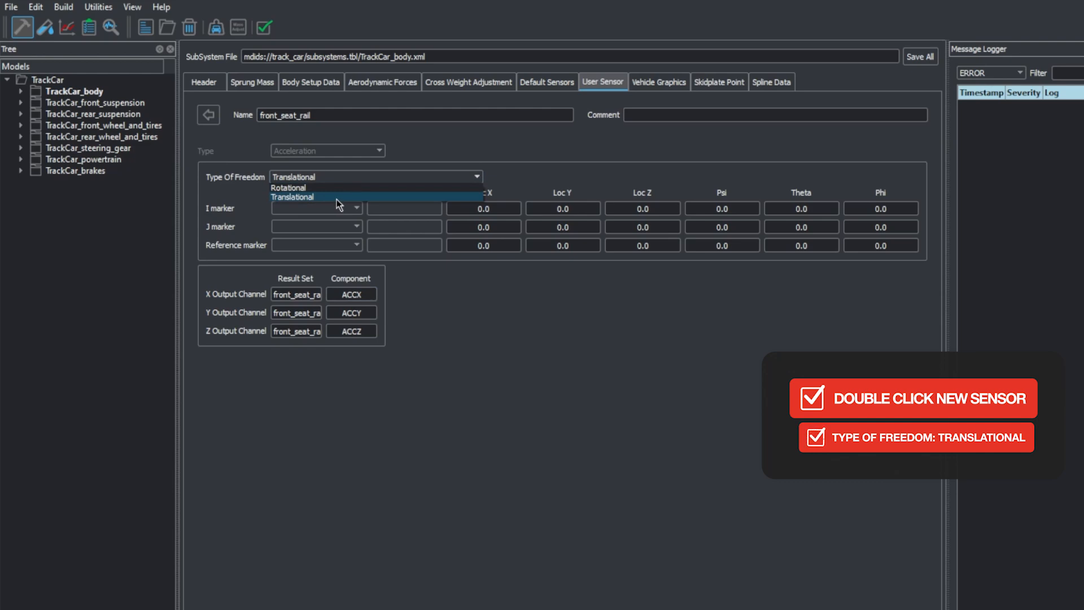
pyautogui.click(334, 196)
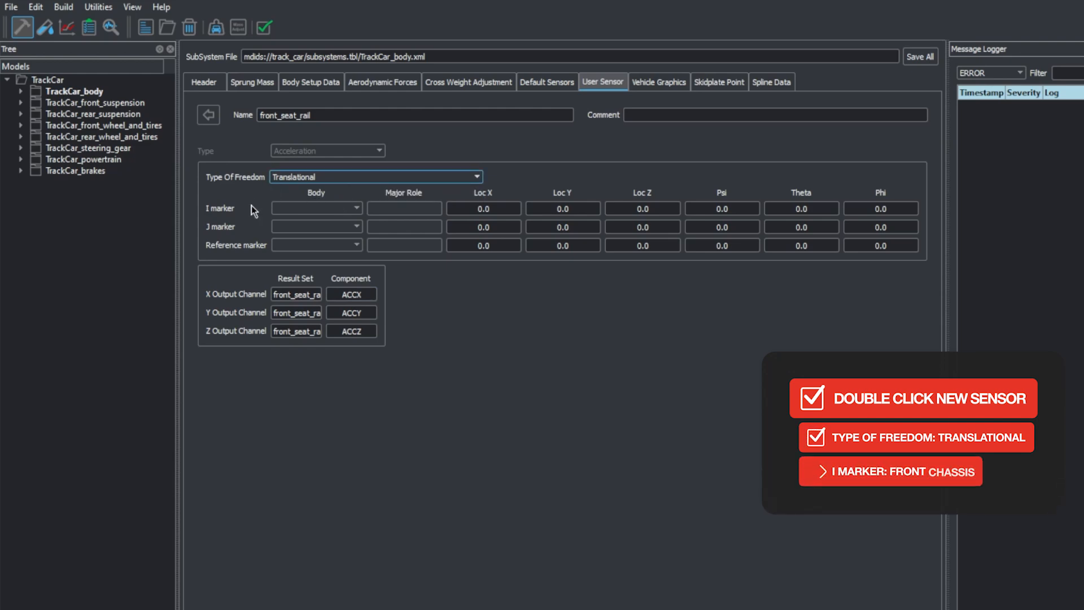
# Assign the sensor's marker bodies: front_chassis for the I marker, ground for the J marker and gyro for the reference marker
pyautogui.click(330, 210)
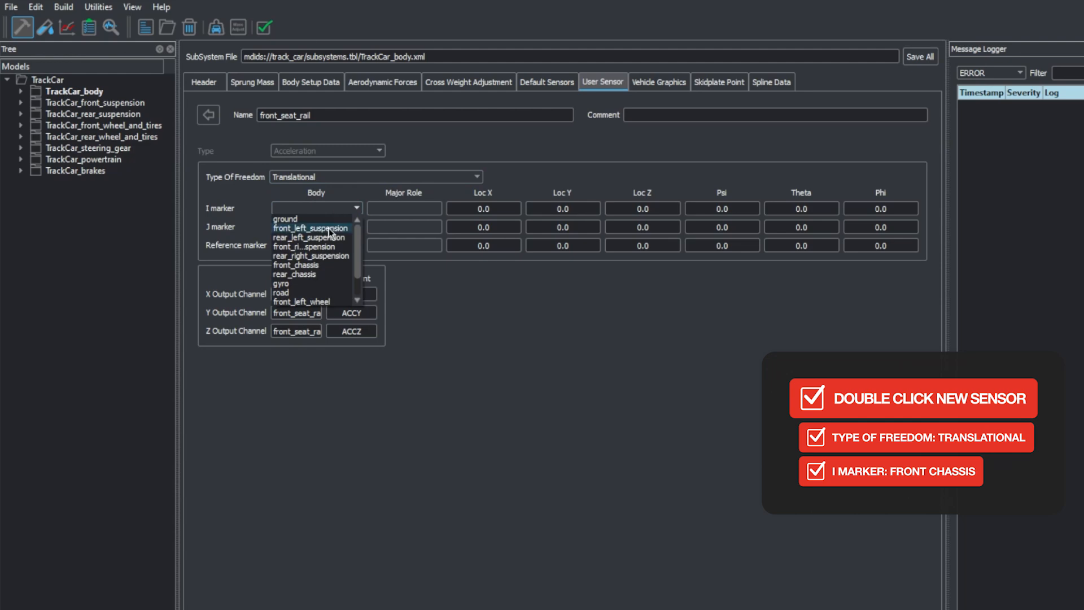
pyautogui.click(320, 265)
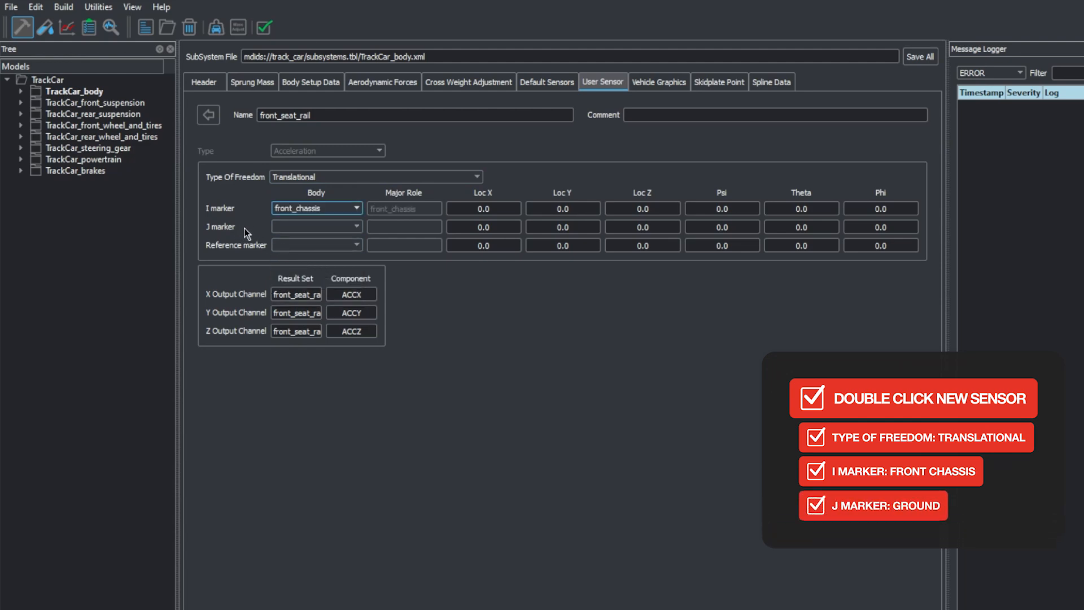
pyautogui.click(299, 233)
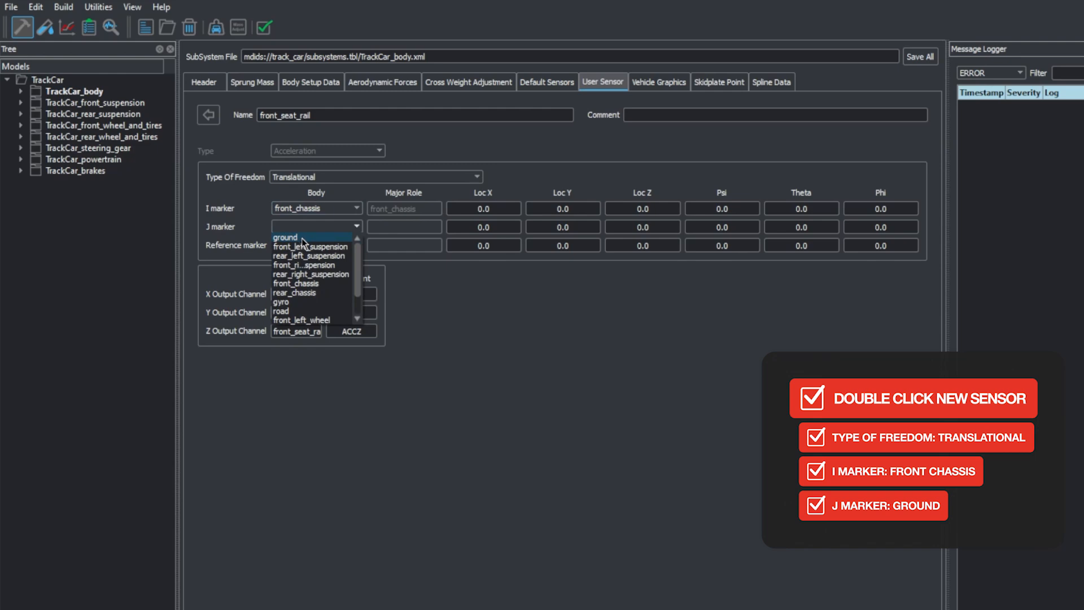
pyautogui.click(317, 238)
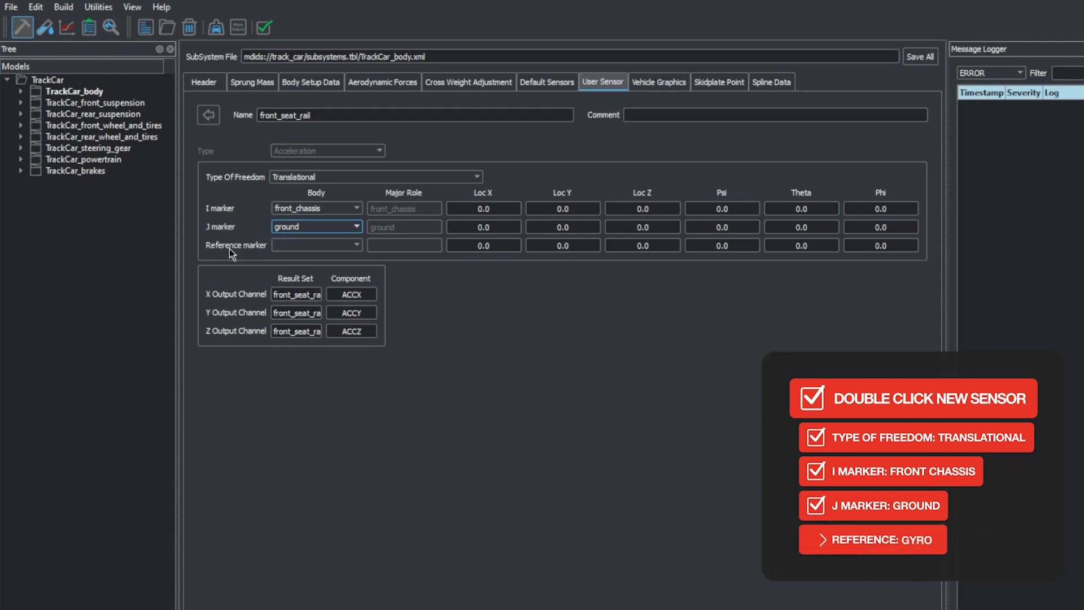
pyautogui.click(291, 247)
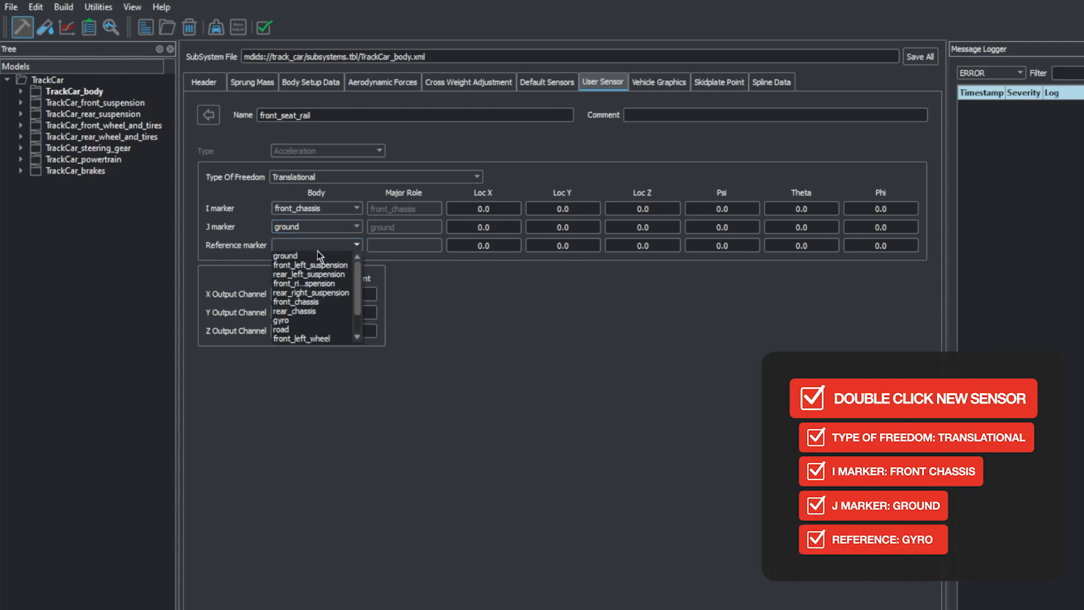
pyautogui.click(311, 319)
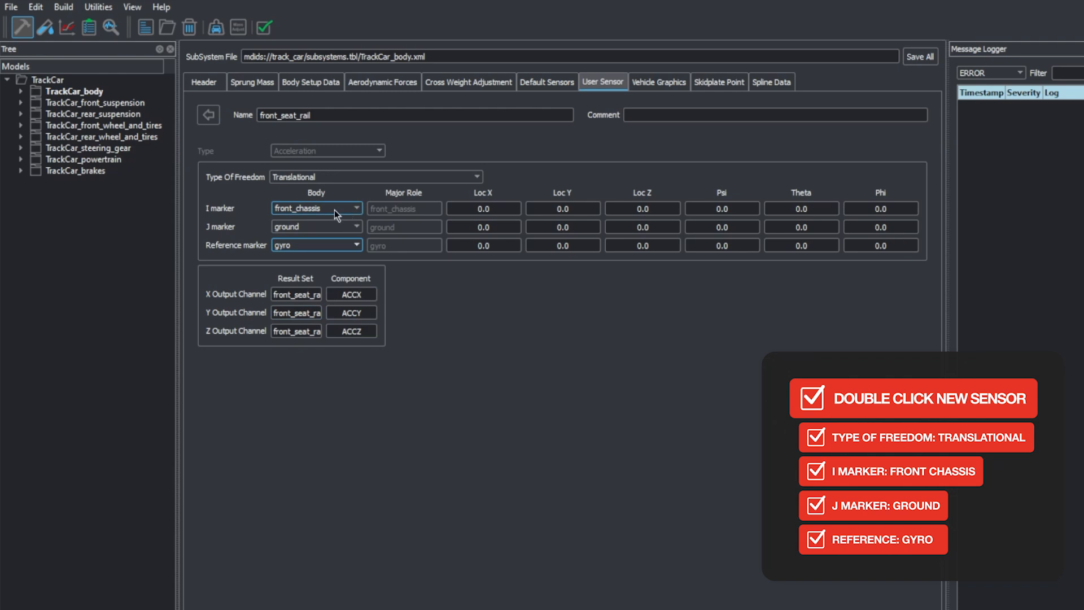
# Set the I marker's location to X -1300, Y 400 and Z 240 mm
pyautogui.click(504, 209)
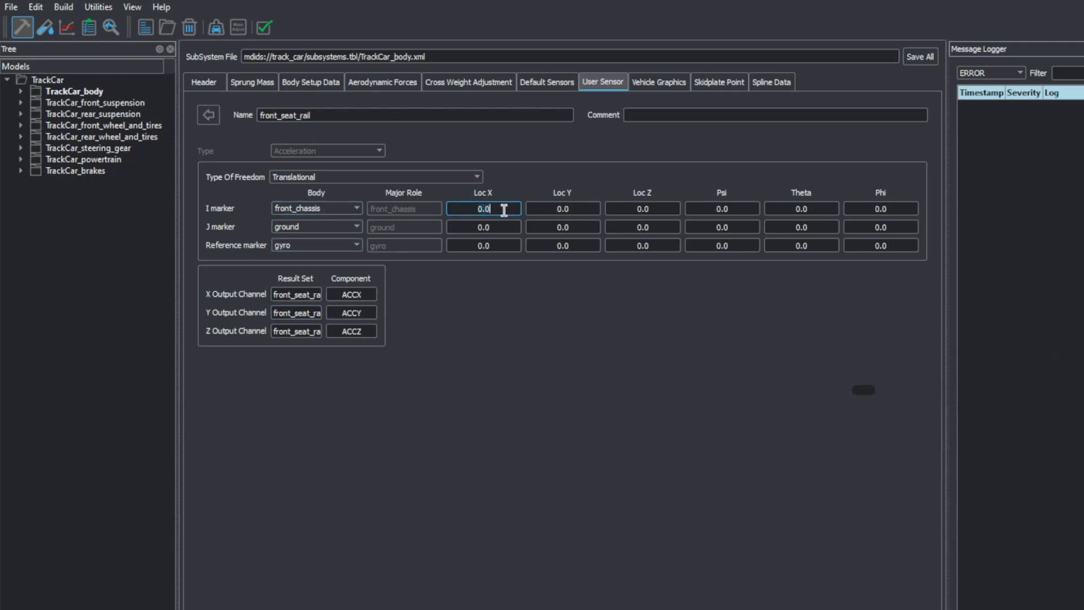
pyautogui.press('BackSpace')
pyautogui.press('BackSpace')
pyautogui.press('BackSpace')
pyautogui.write('-1300')
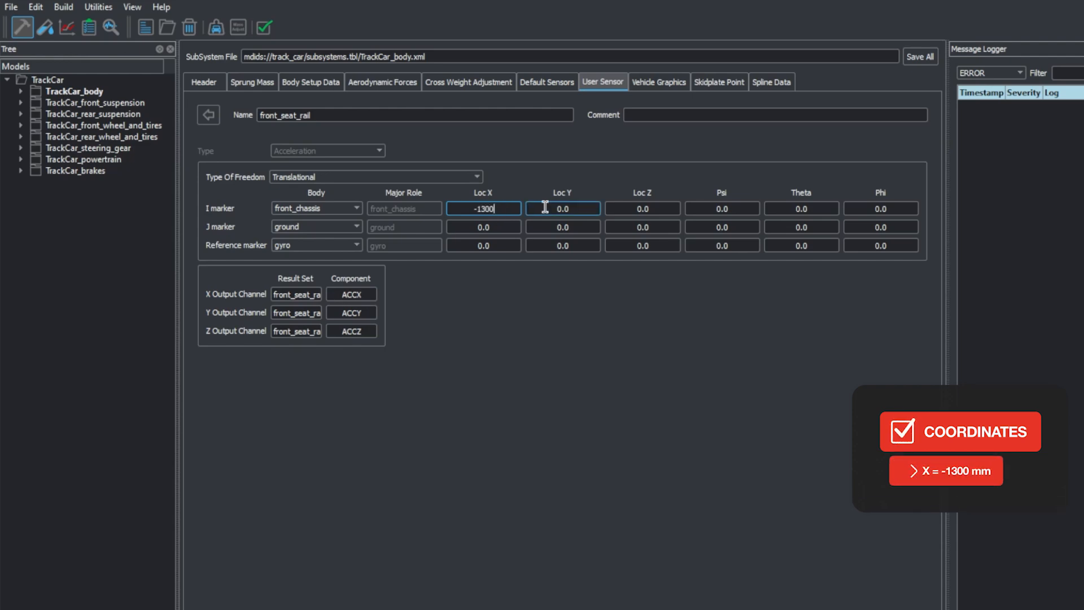
pyautogui.click(590, 210)
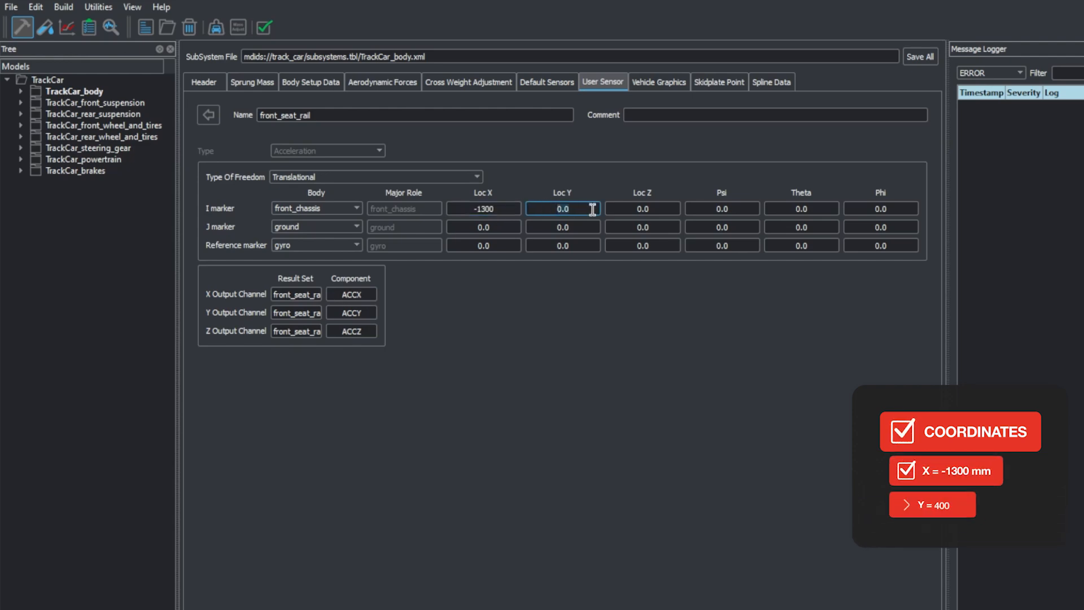
pyautogui.press('BackSpace')
pyautogui.press('BackSpace')
pyautogui.press('BackSpace')
pyautogui.write('400')
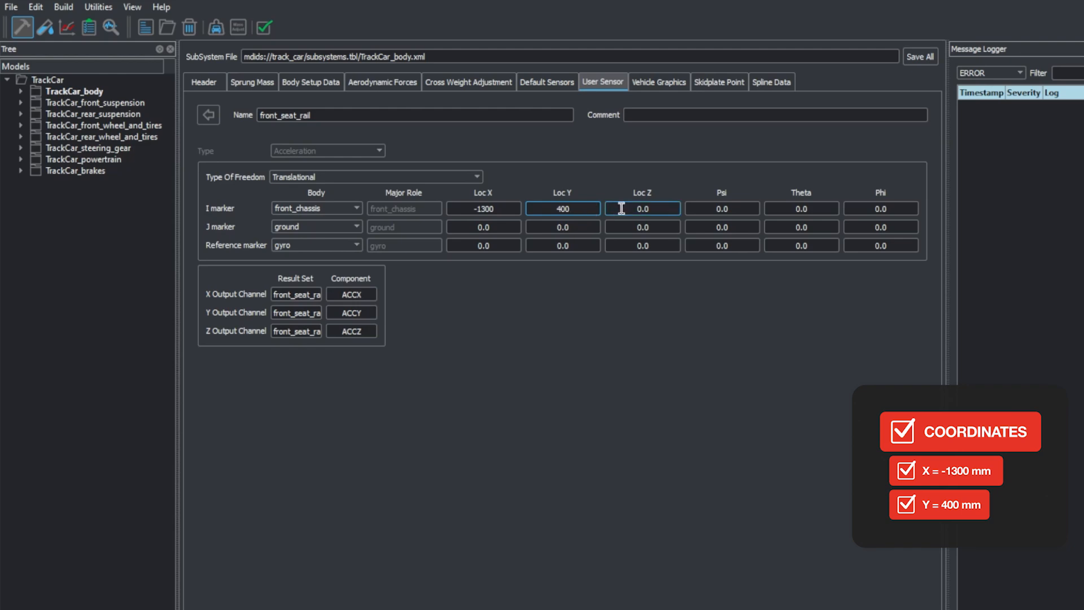
pyautogui.click(647, 209)
pyautogui.press('BackSpace')
pyautogui.press('BackSpace')
pyautogui.press('BackSpace')
pyautogui.write('240')
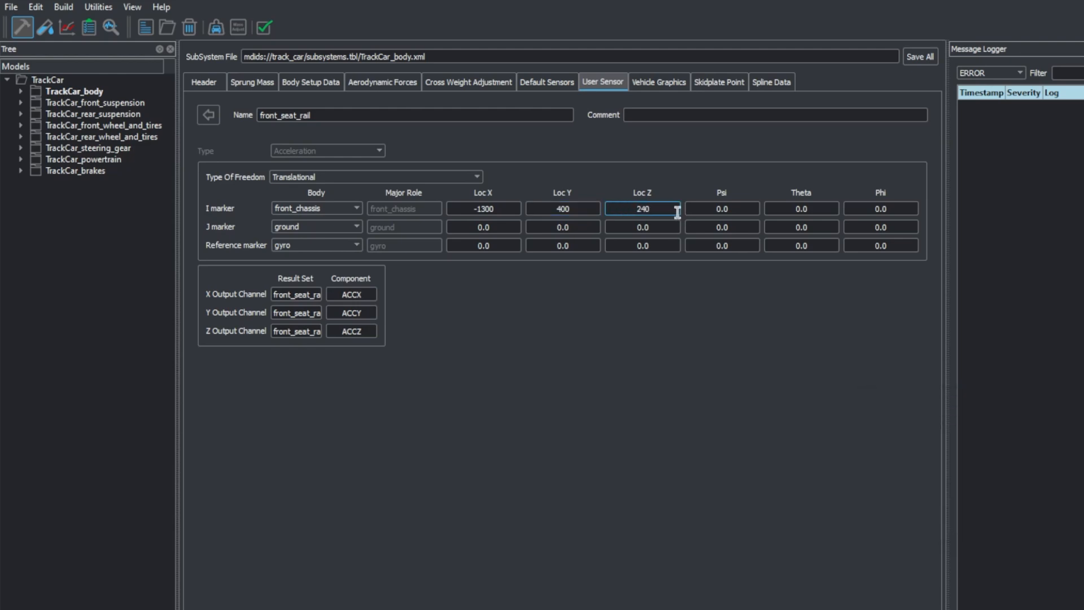
pyautogui.click(615, 297)
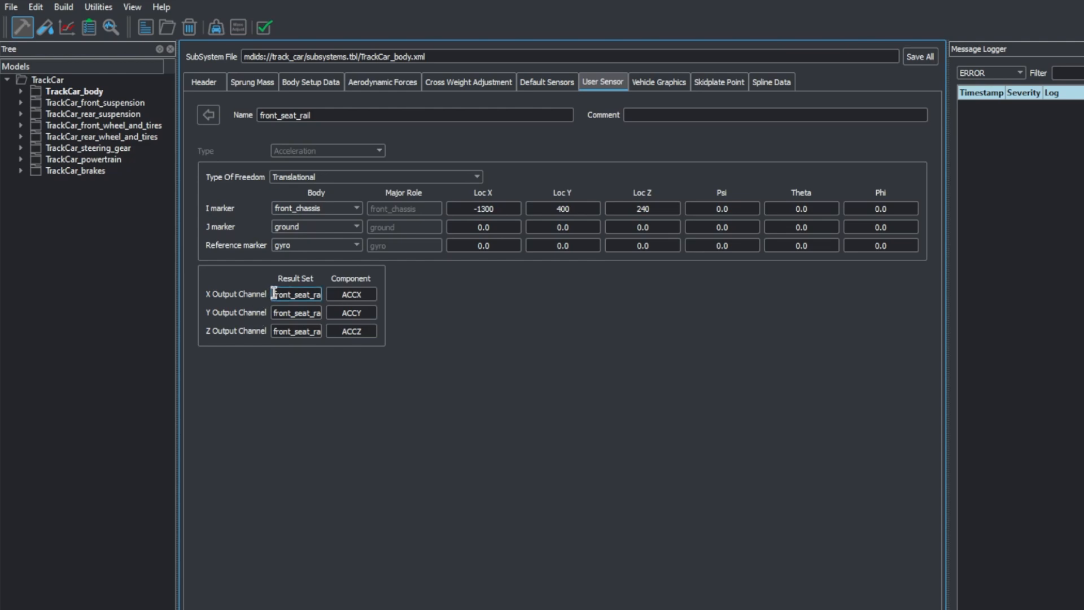
# Check the result set and component names of the sensor's X output channel
pyautogui.doubleClick(294, 294)
pyautogui.doubleClick(361, 295)
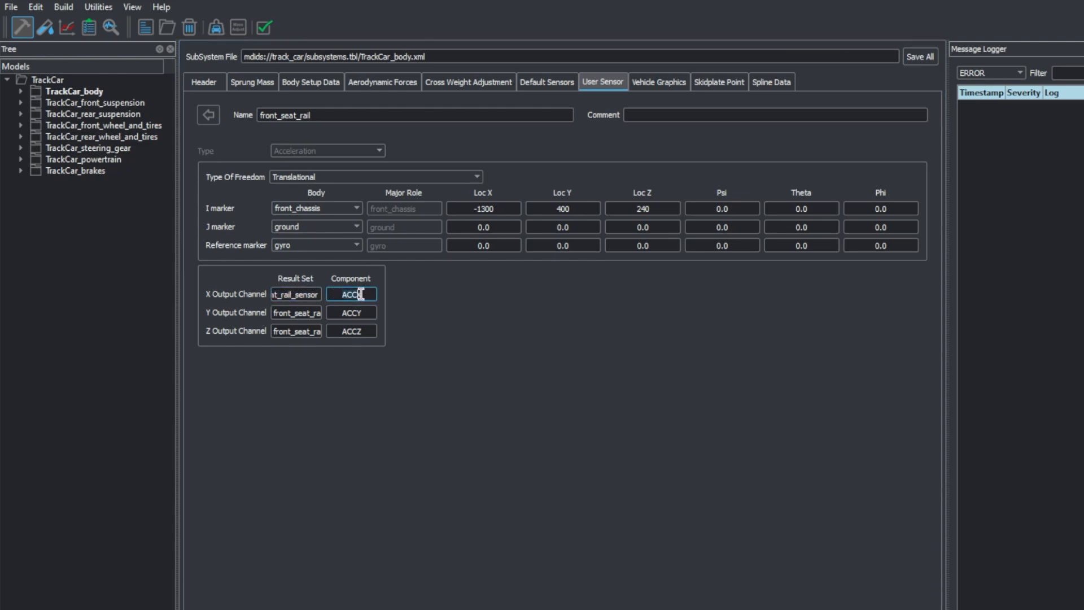
pyautogui.click(399, 299)
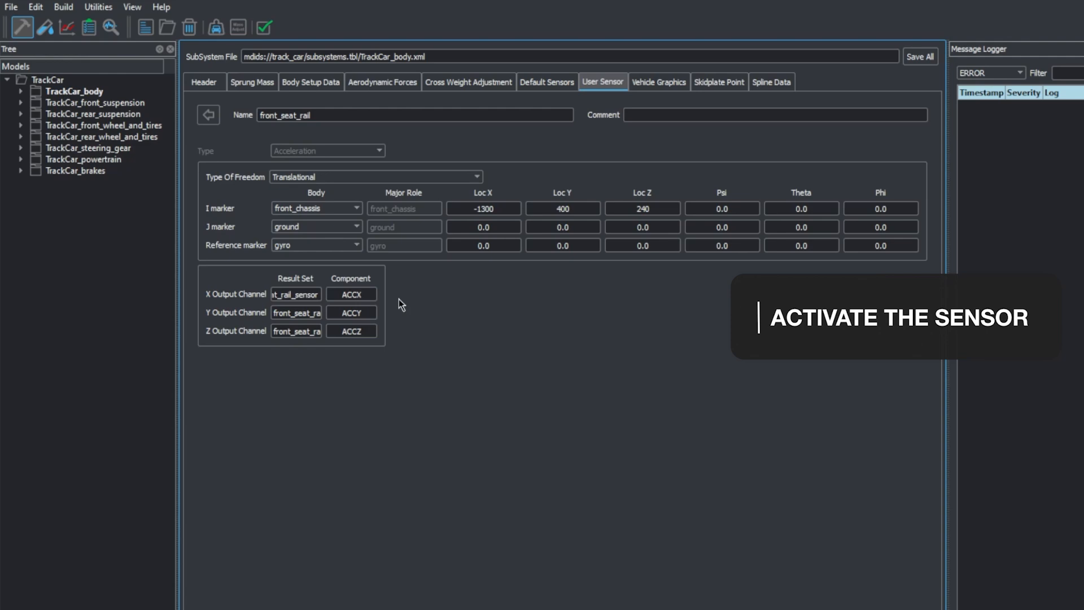
# Open the TrackCar model's output channels and update the output map
pyautogui.click(68, 80)
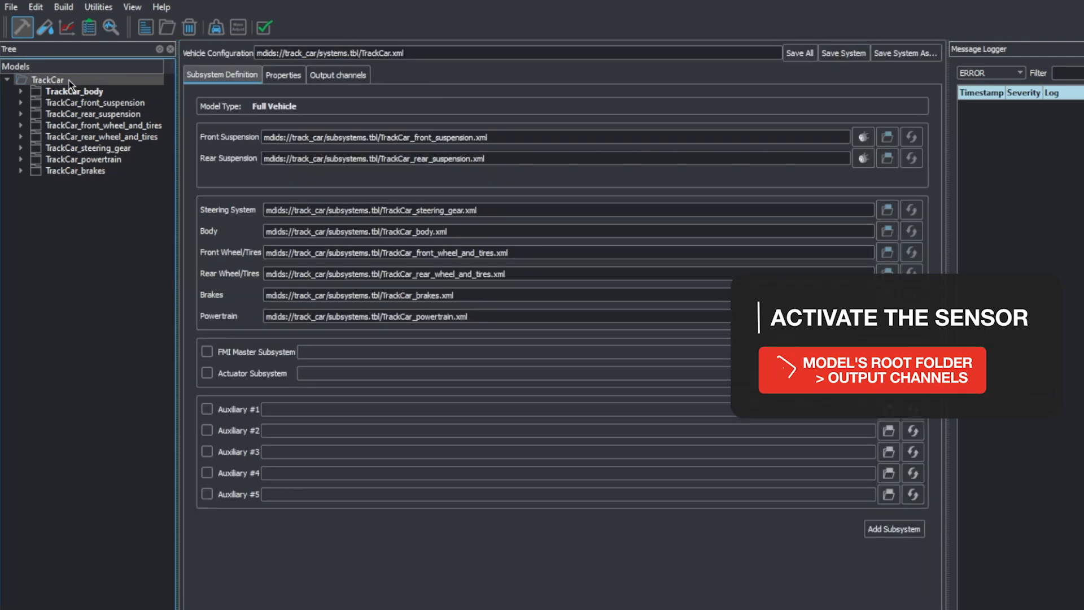
pyautogui.click(355, 75)
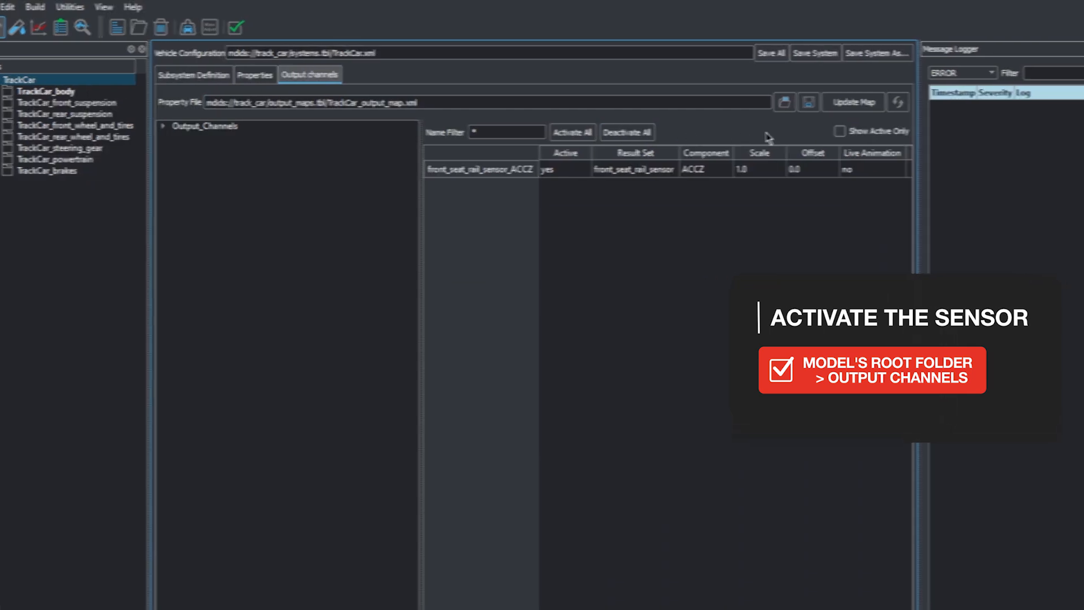
pyautogui.click(841, 105)
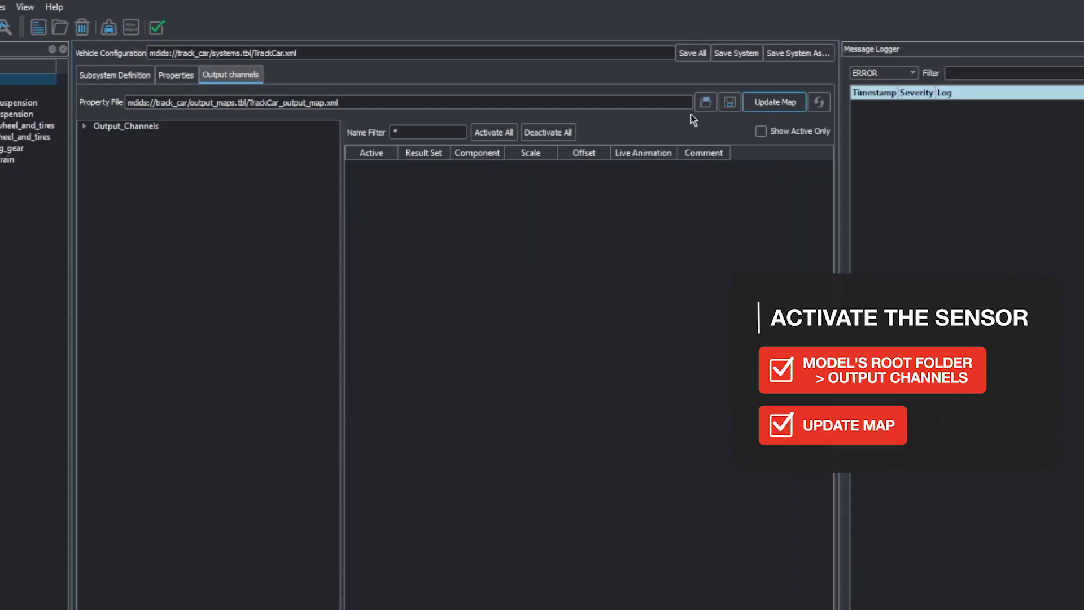
# Save the output map over the existing TrackCar_output_map.xml, and save all changes to the TrackCar model
pyautogui.click(729, 103)
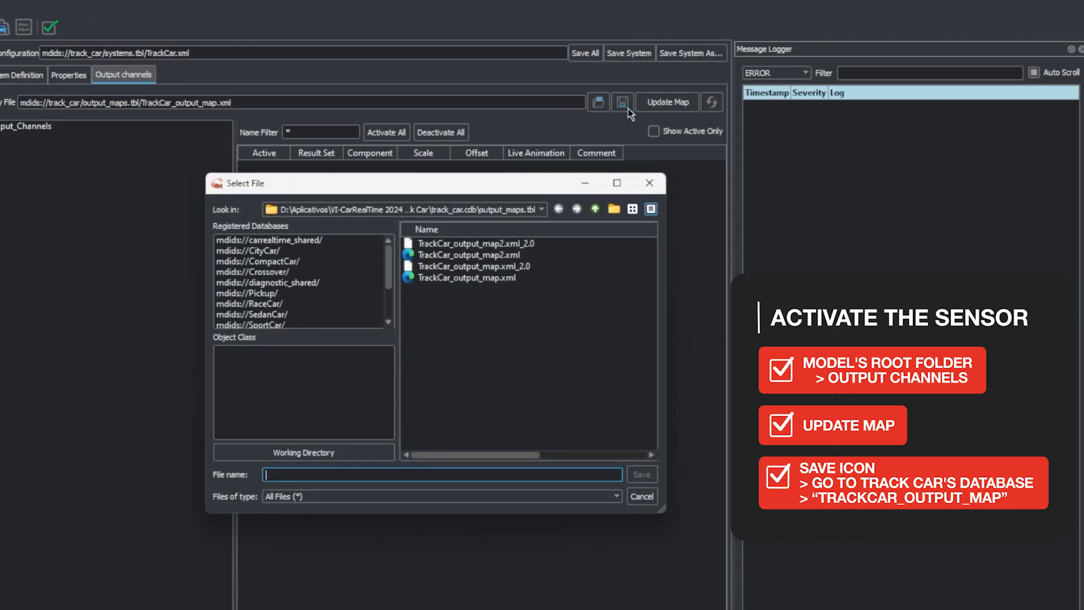
pyautogui.click(496, 277)
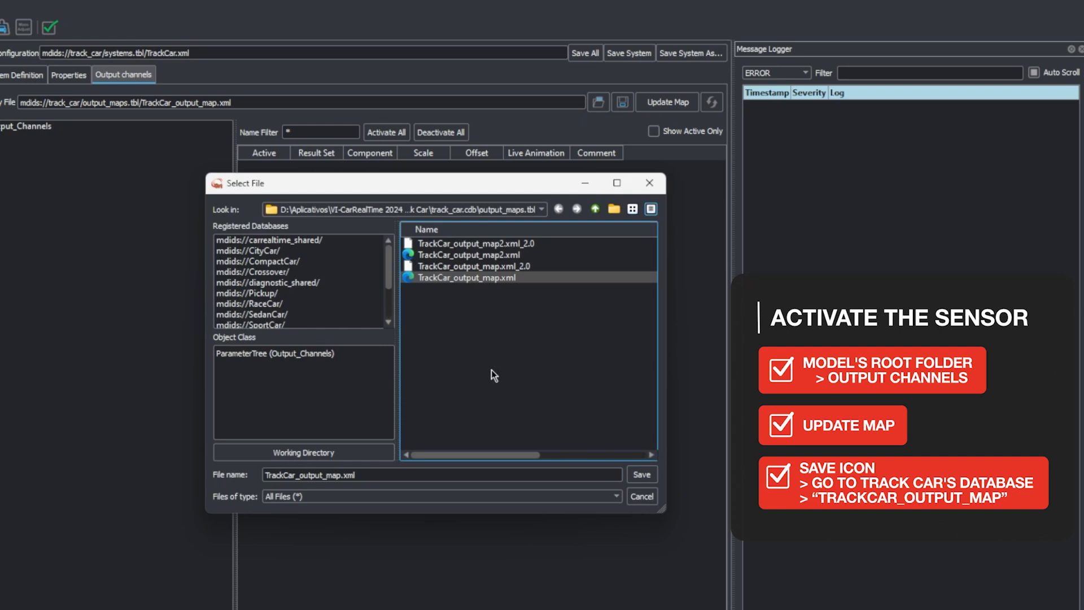
pyautogui.click(641, 475)
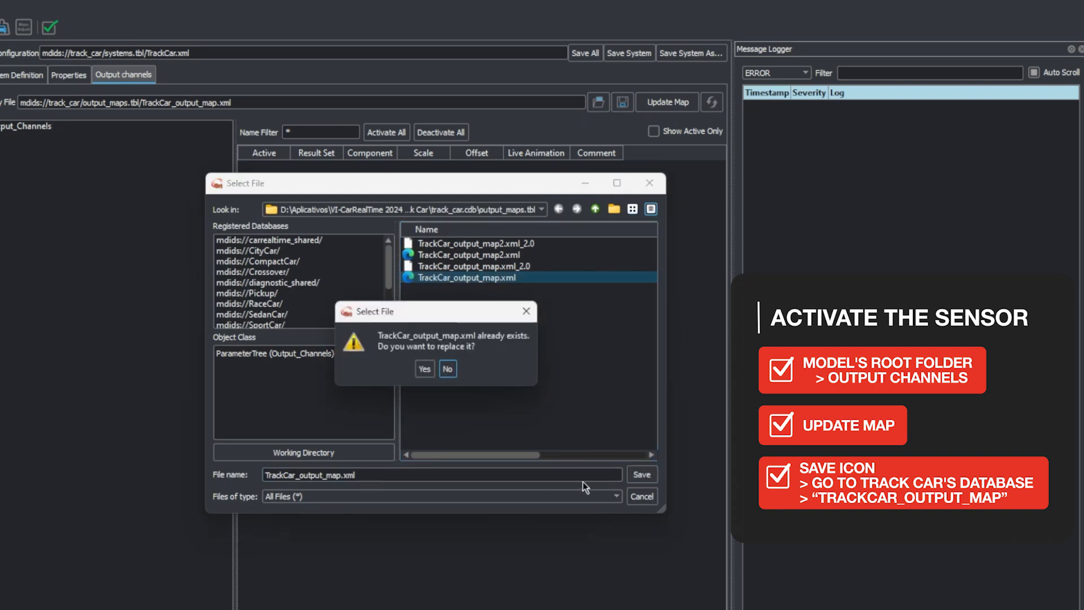
pyautogui.click(422, 372)
pyautogui.click(410, 373)
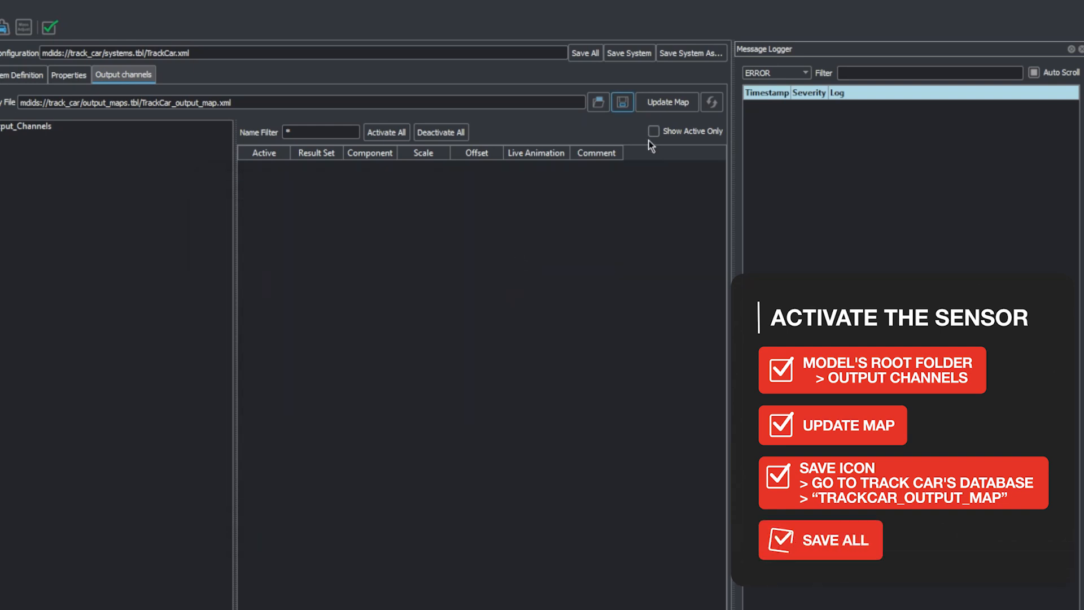
pyautogui.click(587, 55)
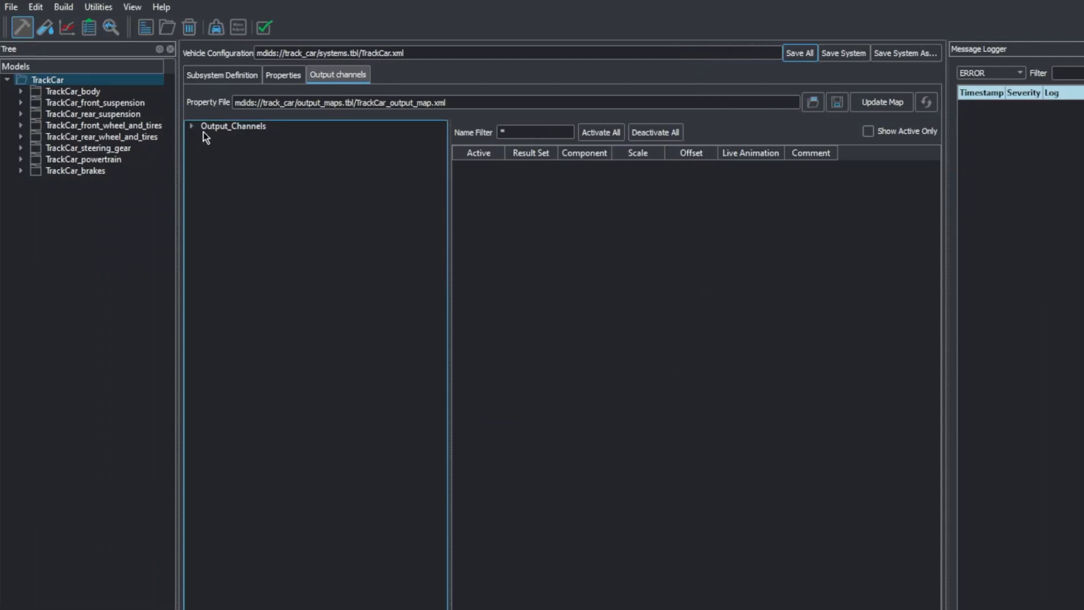
# Expand the output channels list and check the front_seat_rail_sensor ACCX, ACCY and ACCZ channels' settings, including whether they are active
pyautogui.click(193, 127)
pyautogui.moveTo(441, 137); pyautogui.dragTo(455, 609)
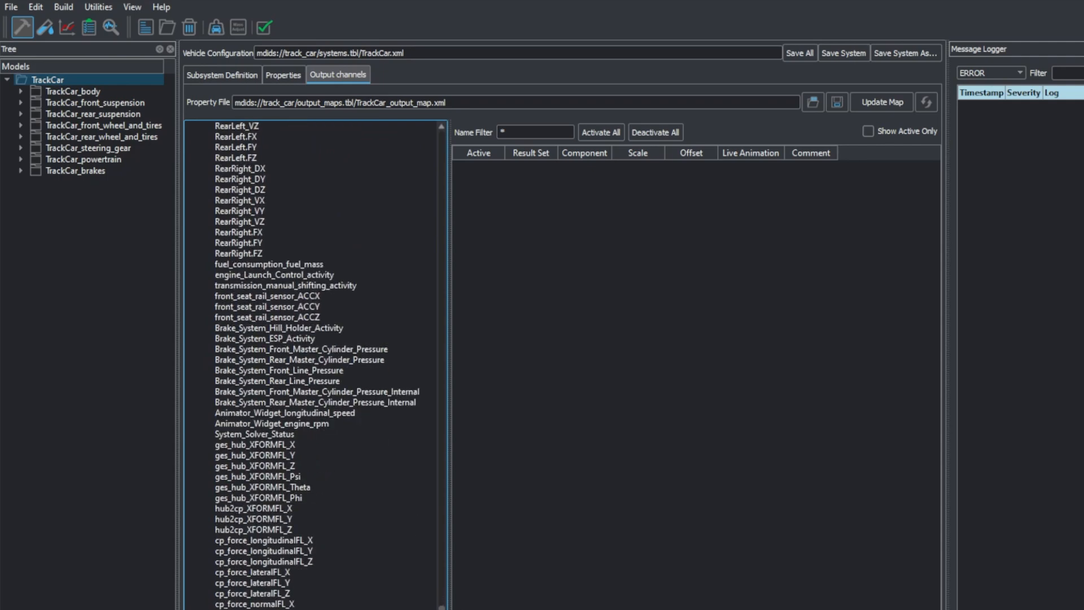
pyautogui.click(290, 296)
pyautogui.click(292, 307)
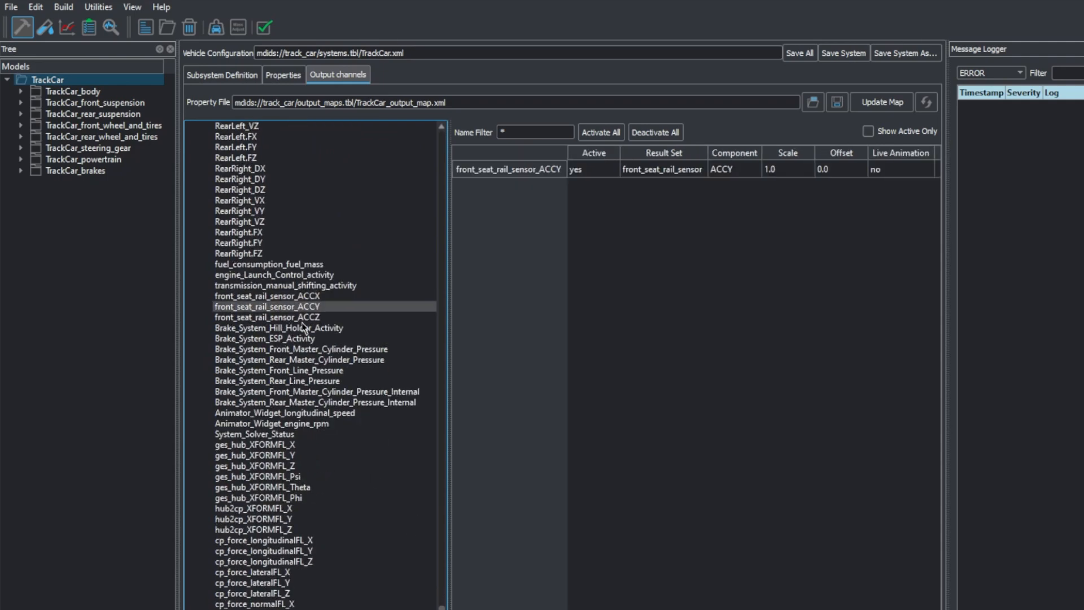
pyautogui.click(305, 317)
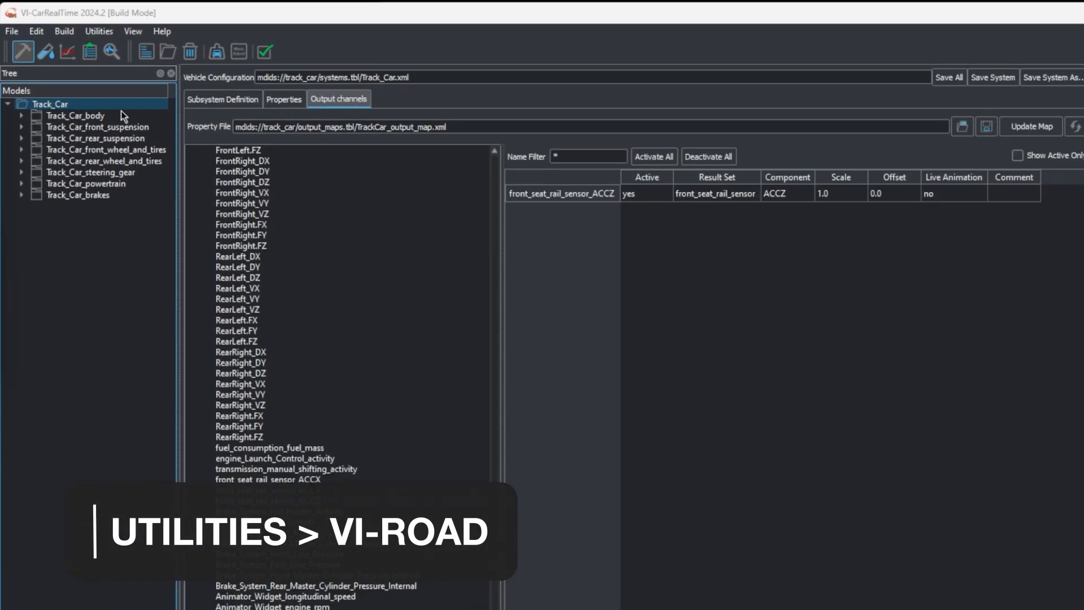
# Launch the VI-Road utility
pyautogui.click(101, 30)
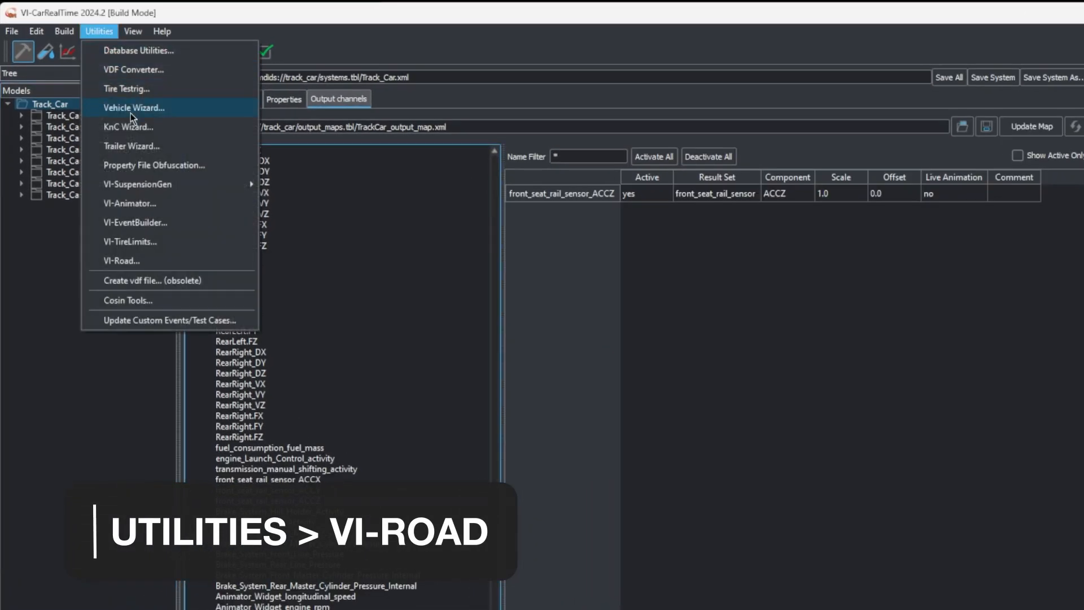
pyautogui.click(129, 261)
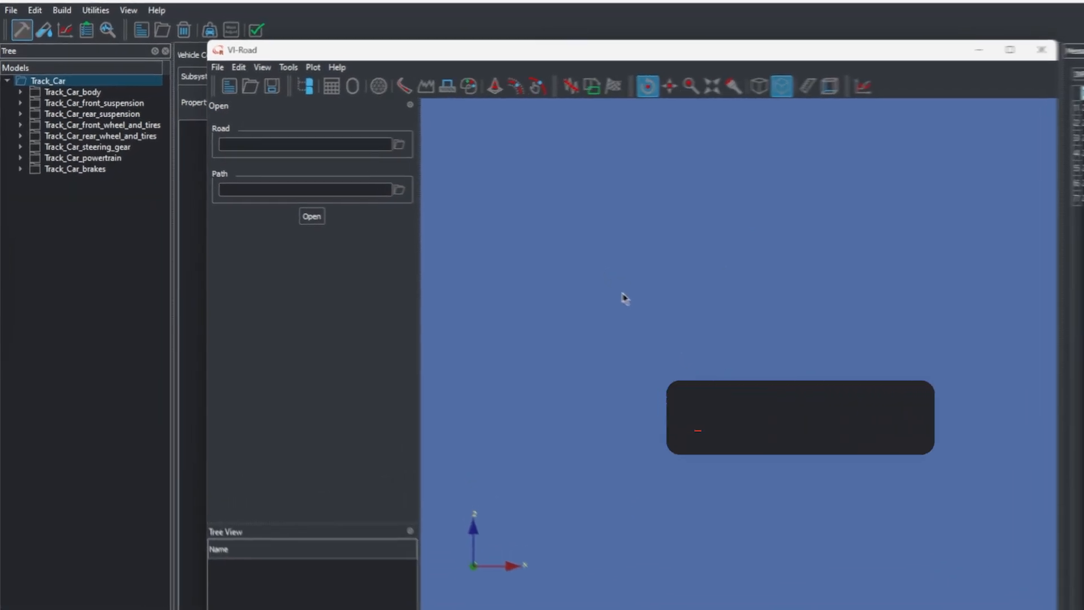
# Open the road VI_sample_road_analytic.rdf together with the path VI_sample_road_analytic_drv.drd
pyautogui.click(412, 146)
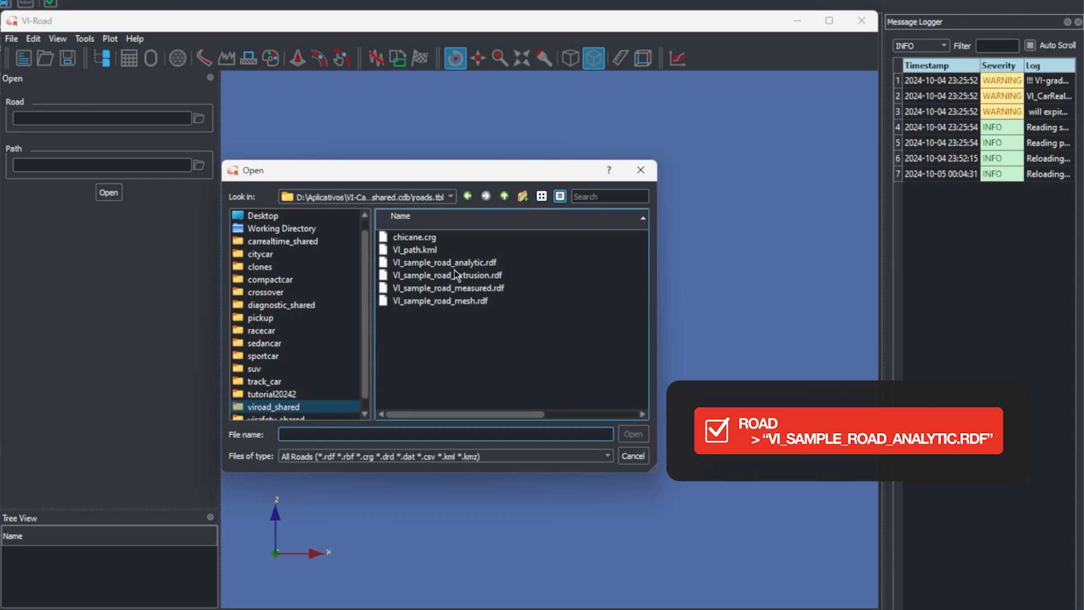
pyautogui.click(501, 264)
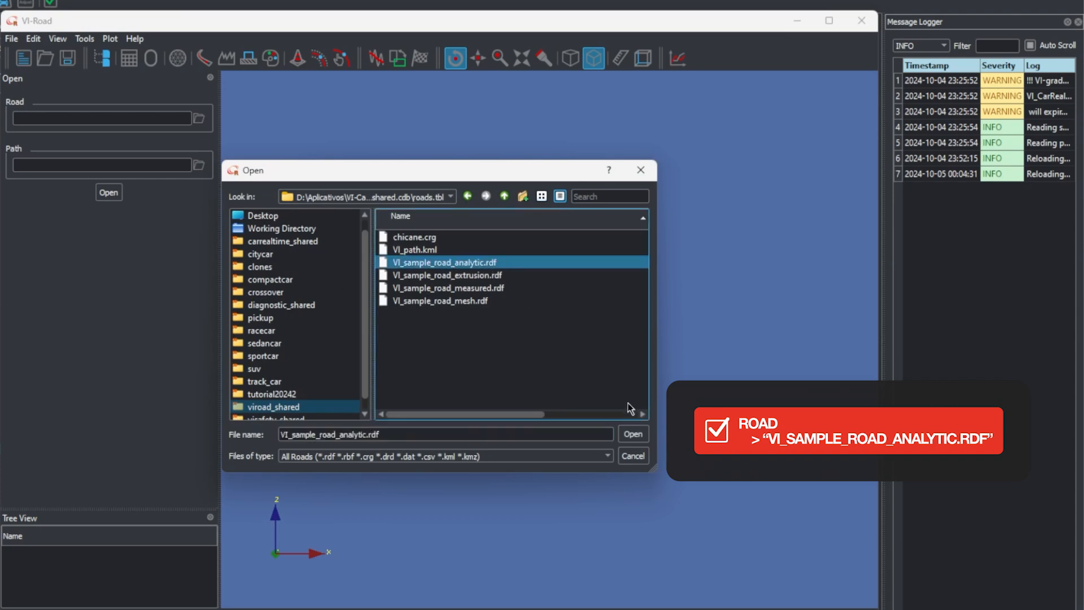
pyautogui.click(638, 434)
pyautogui.click(199, 165)
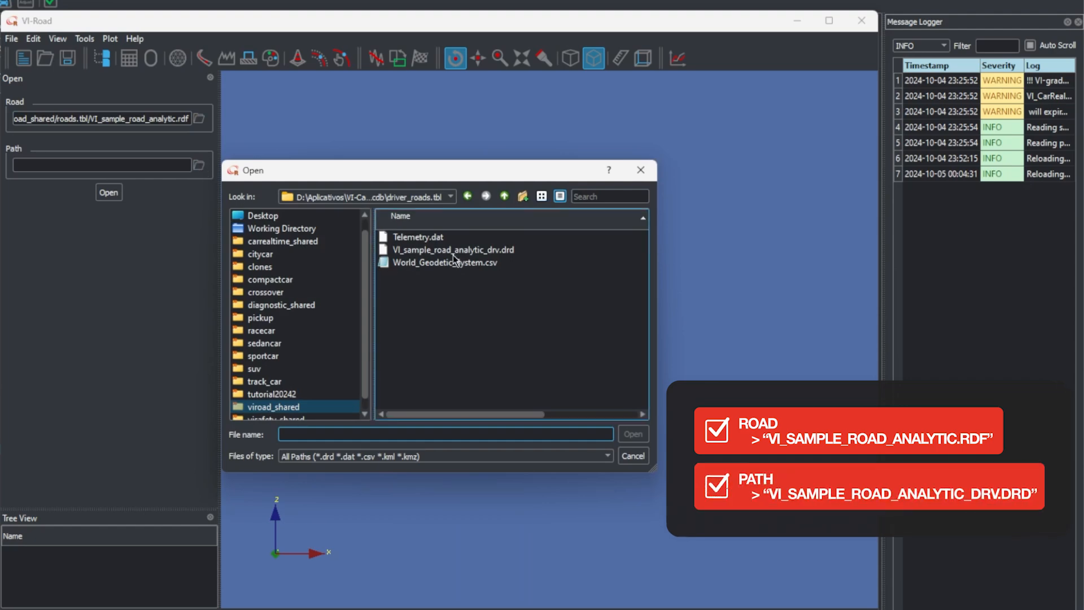
pyautogui.click(498, 252)
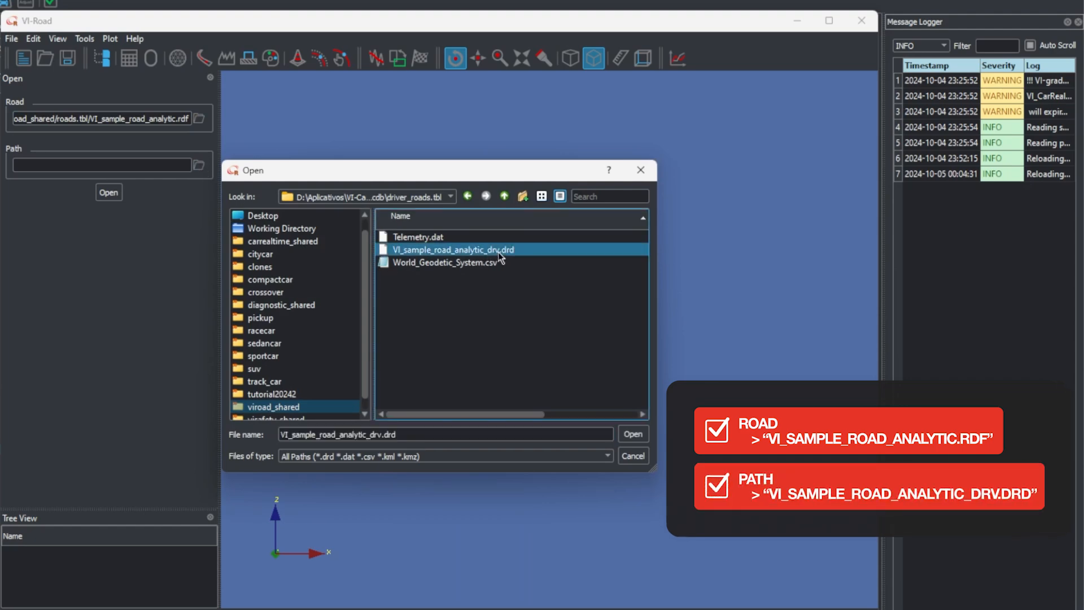
pyautogui.click(633, 434)
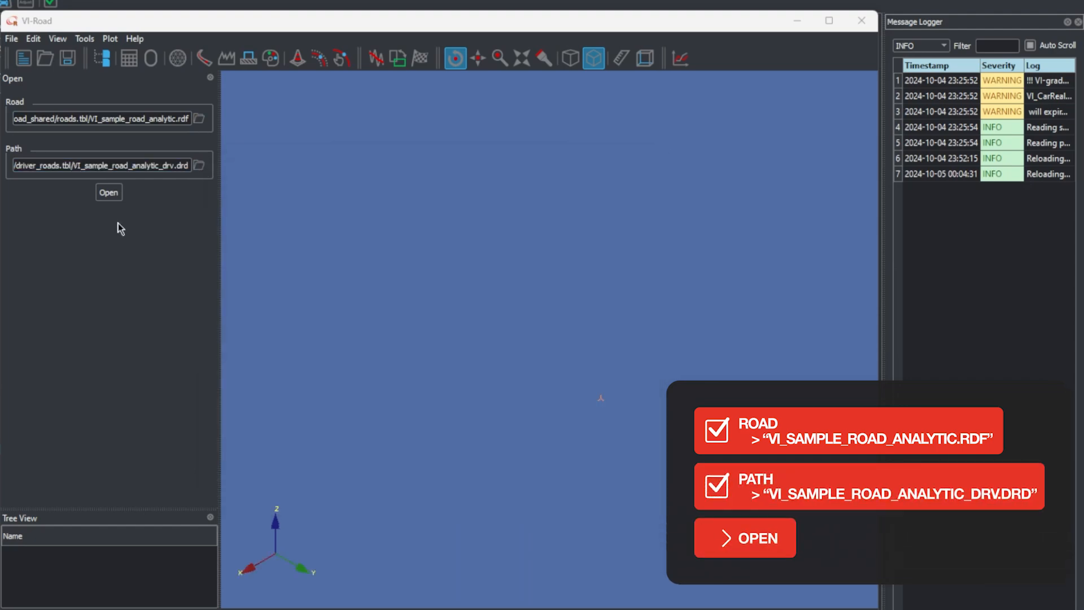
pyautogui.click(110, 195)
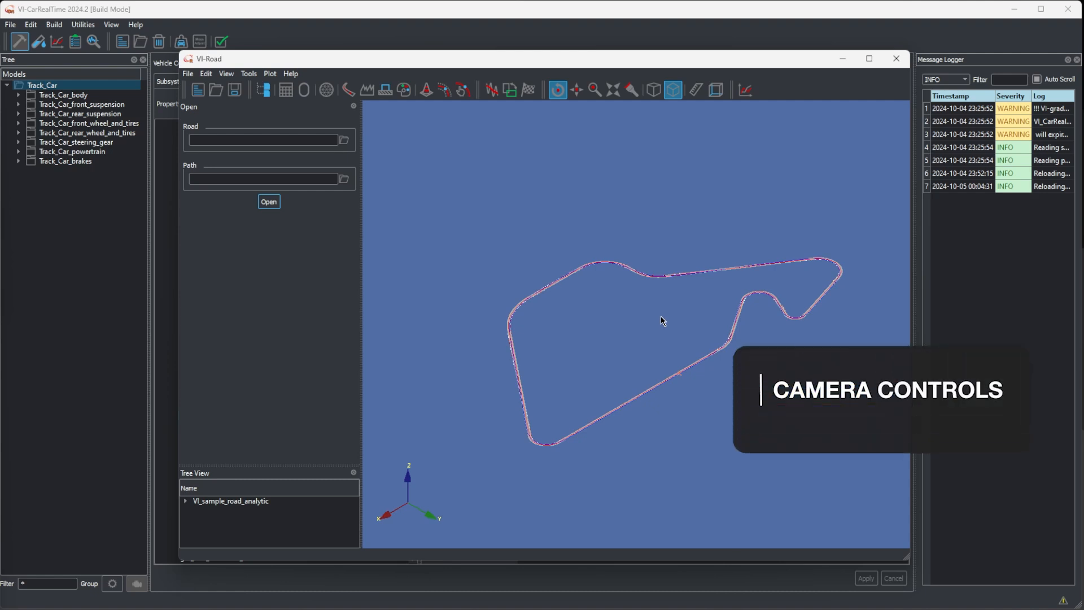
# Examine the loaded track from different views, probe the road data at a point along it, and check the alternative road display
pyautogui.moveTo(661, 317); pyautogui.dragTo(642, 333)
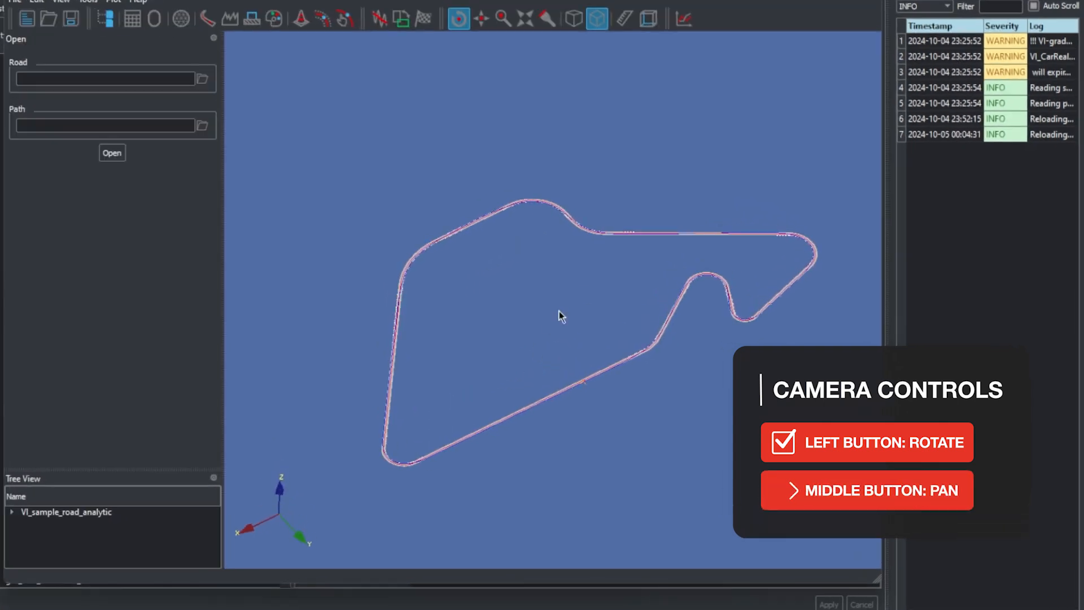
pyautogui.moveTo(558, 311); pyautogui.dragTo(567, 279)
pyautogui.scroll(-3, 567, 279)
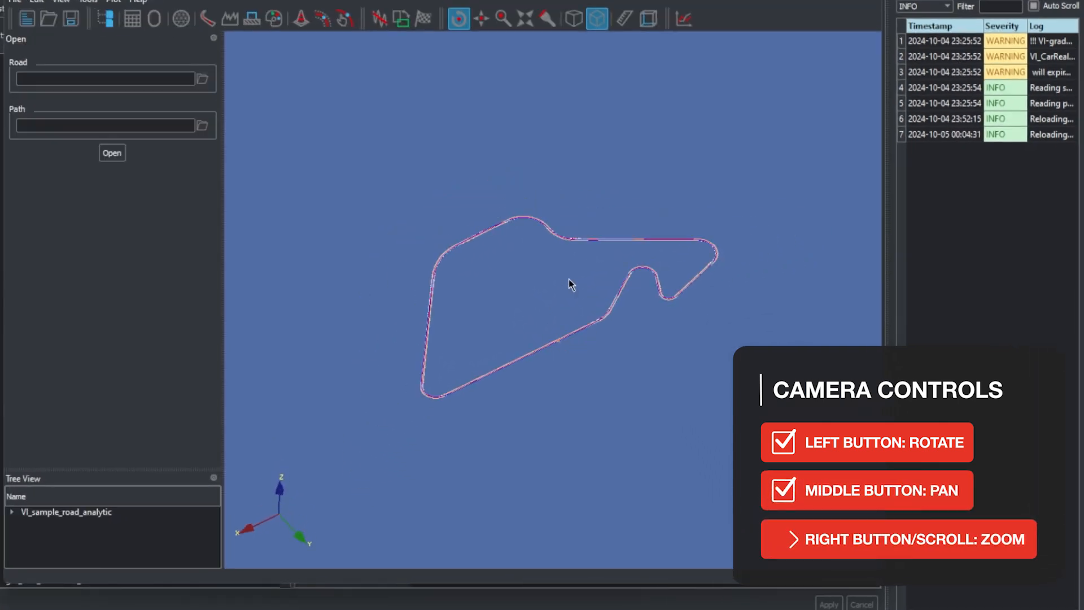
pyautogui.scroll(5, 568, 279)
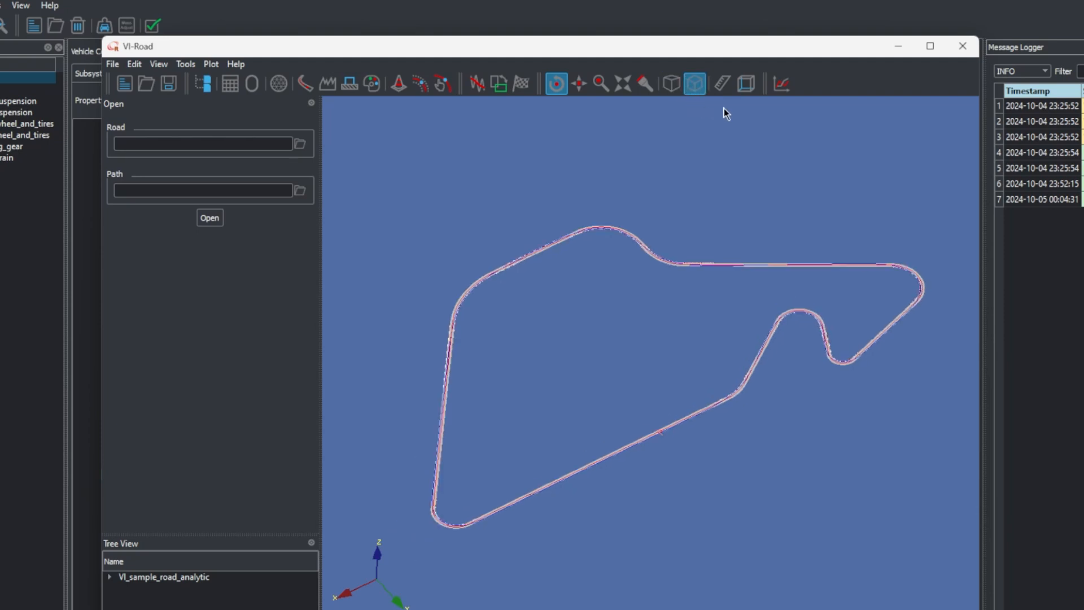
pyautogui.click(725, 86)
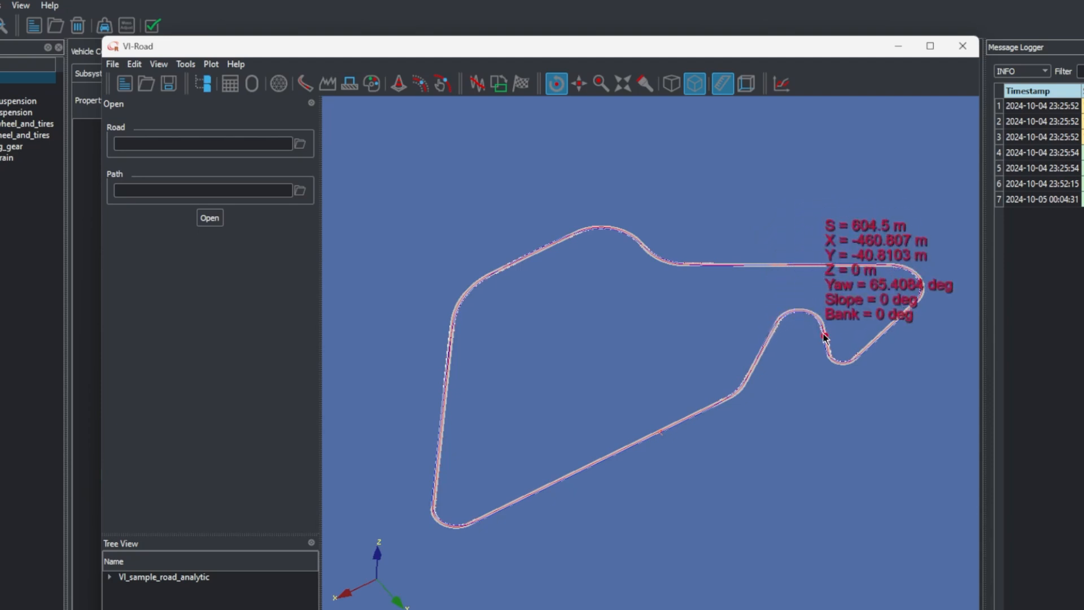
pyautogui.click(722, 91)
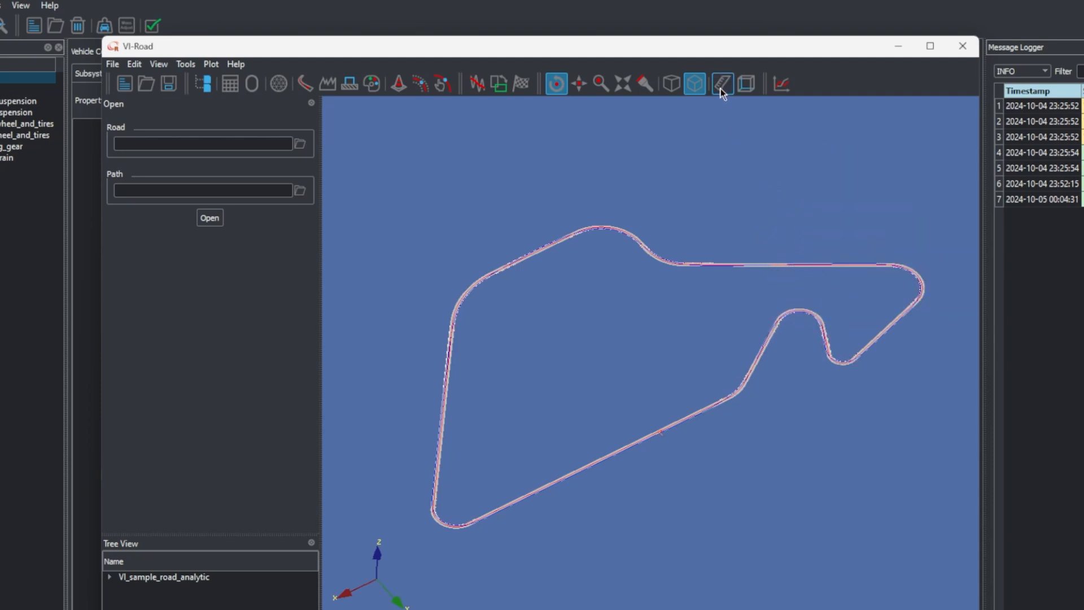
pyautogui.click(751, 87)
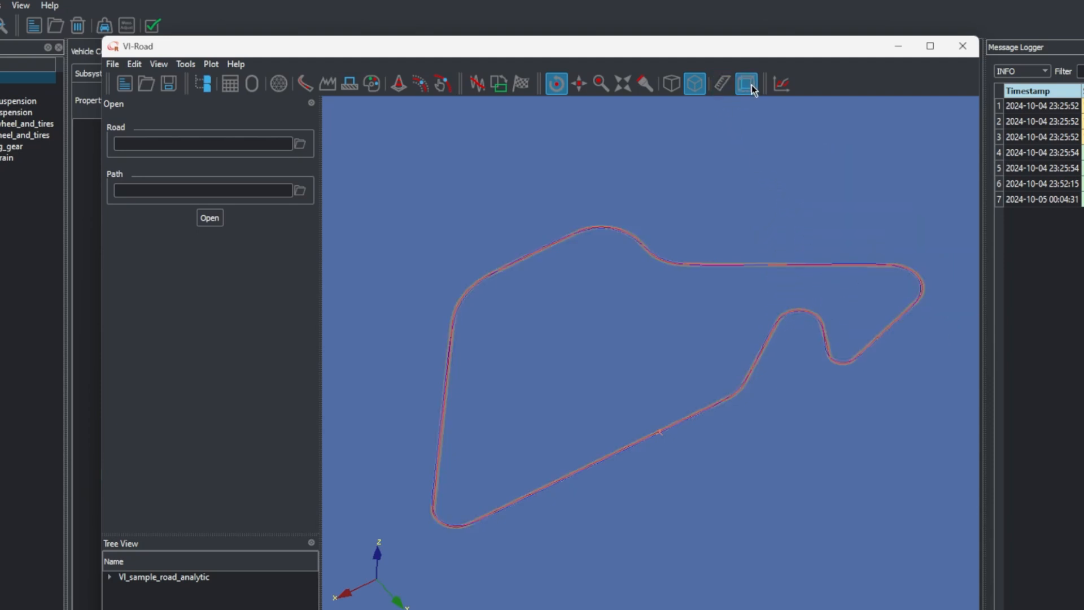
pyautogui.click(752, 88)
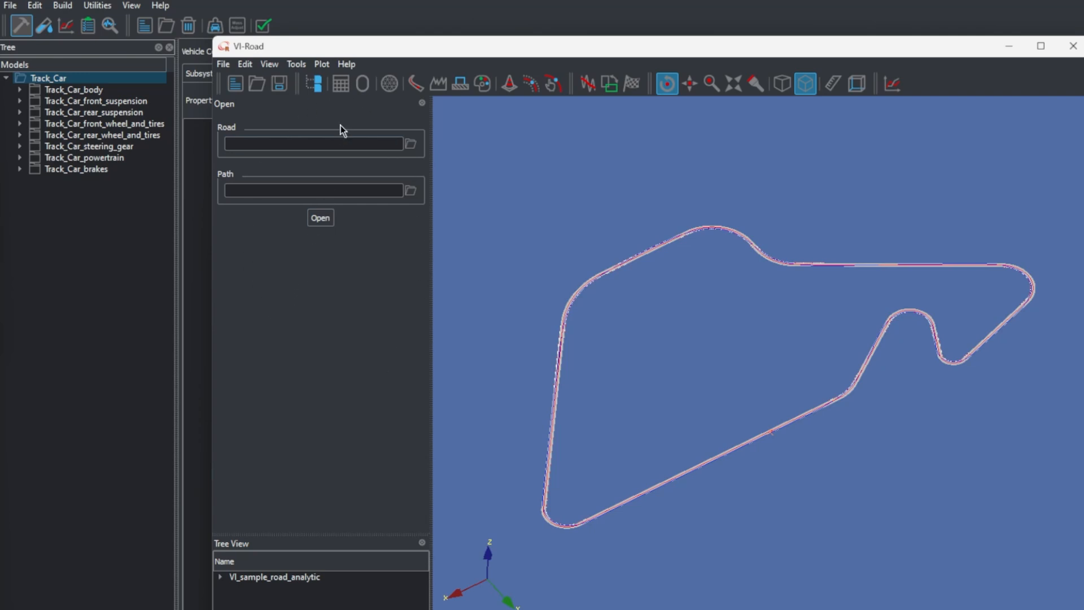
# Look over the analytic, oval, kerbs and export settings, and return to the road and path opening options
pyautogui.click(341, 85)
pyautogui.click(364, 88)
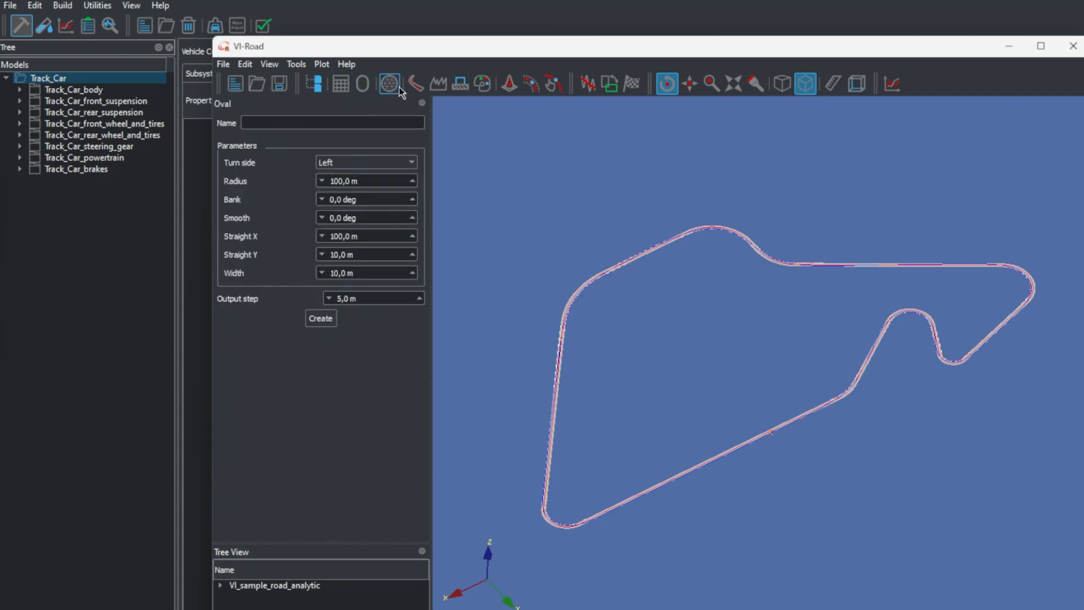
pyautogui.click(389, 84)
pyautogui.click(416, 86)
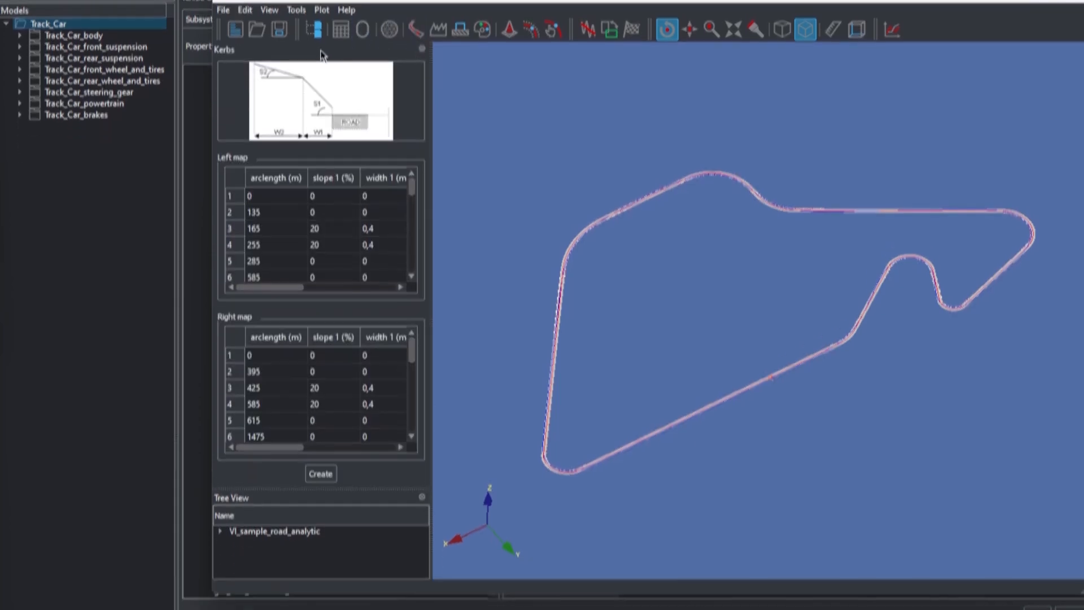
pyautogui.moveTo(283, 542); pyautogui.dragTo(325, 296)
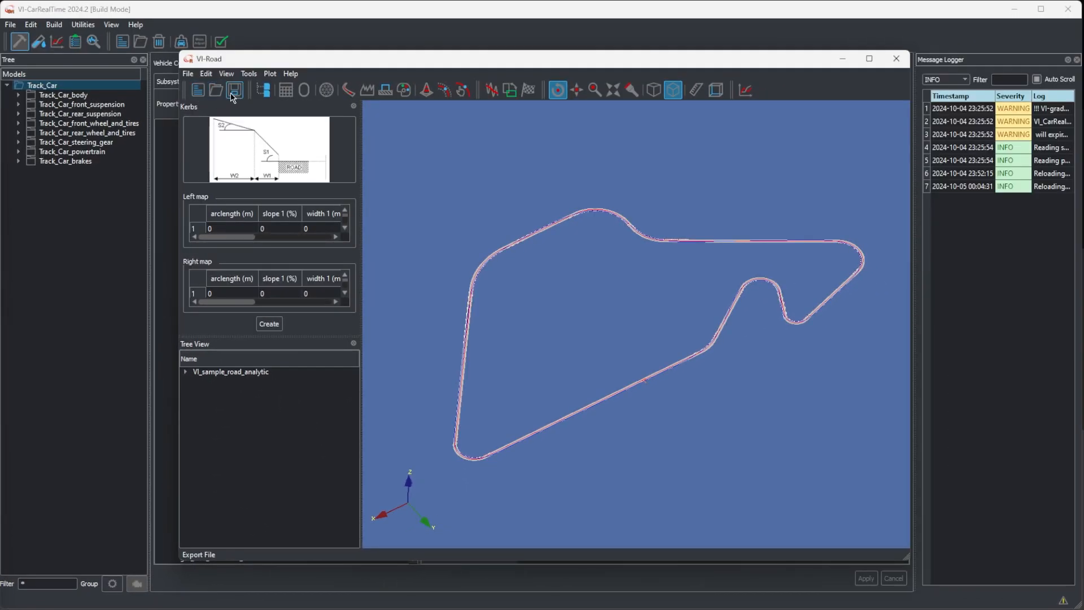
pyautogui.click(236, 90)
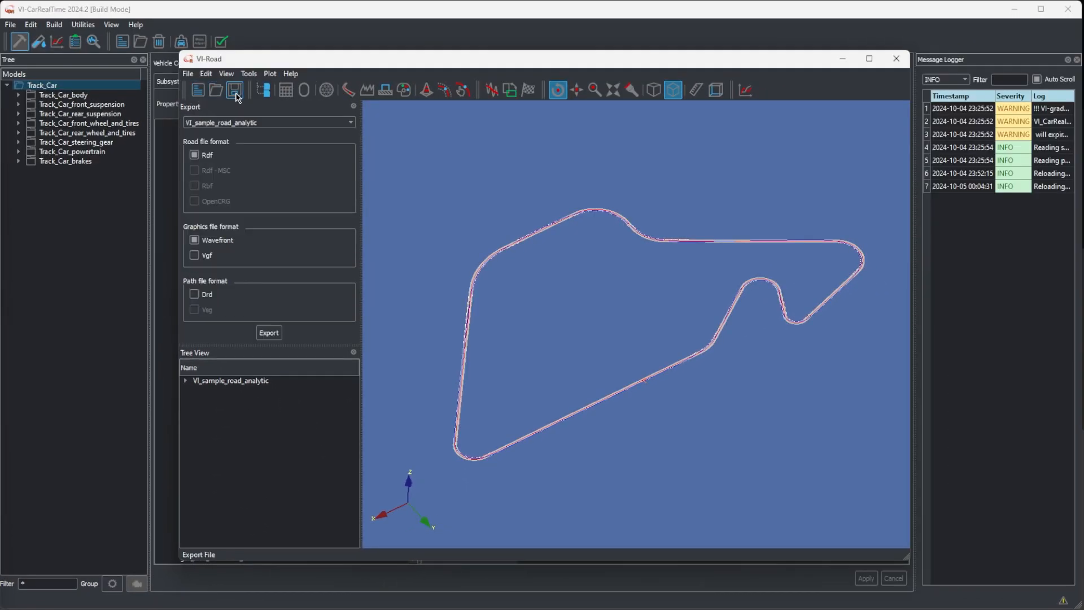
pyautogui.click(221, 92)
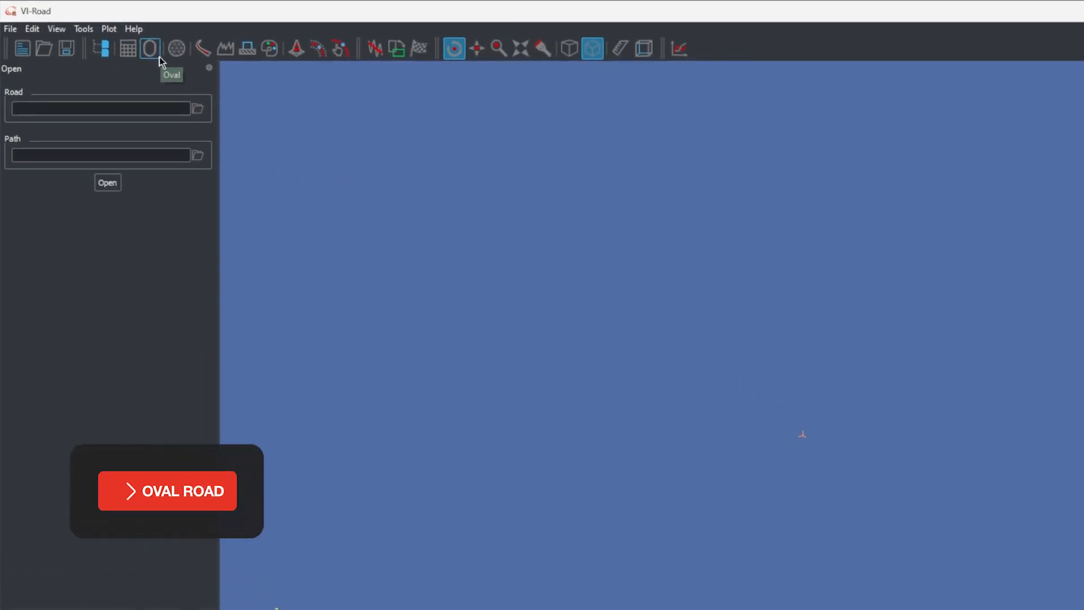
# Create a left-turning oval road named "road" with a 100 m radius and a 2.5 m output step
pyautogui.click(159, 57)
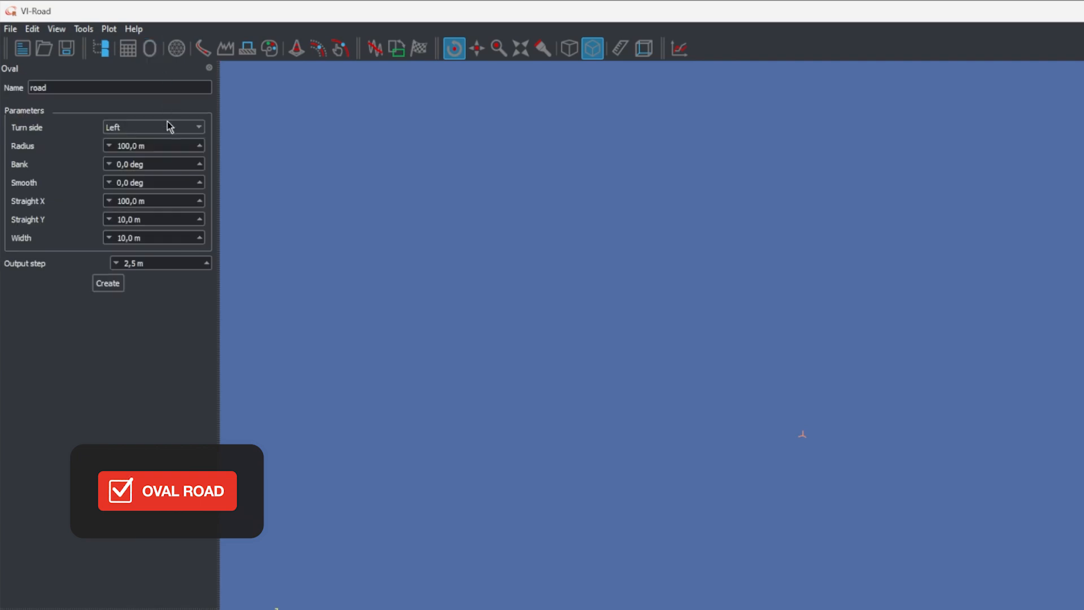
pyautogui.click(115, 288)
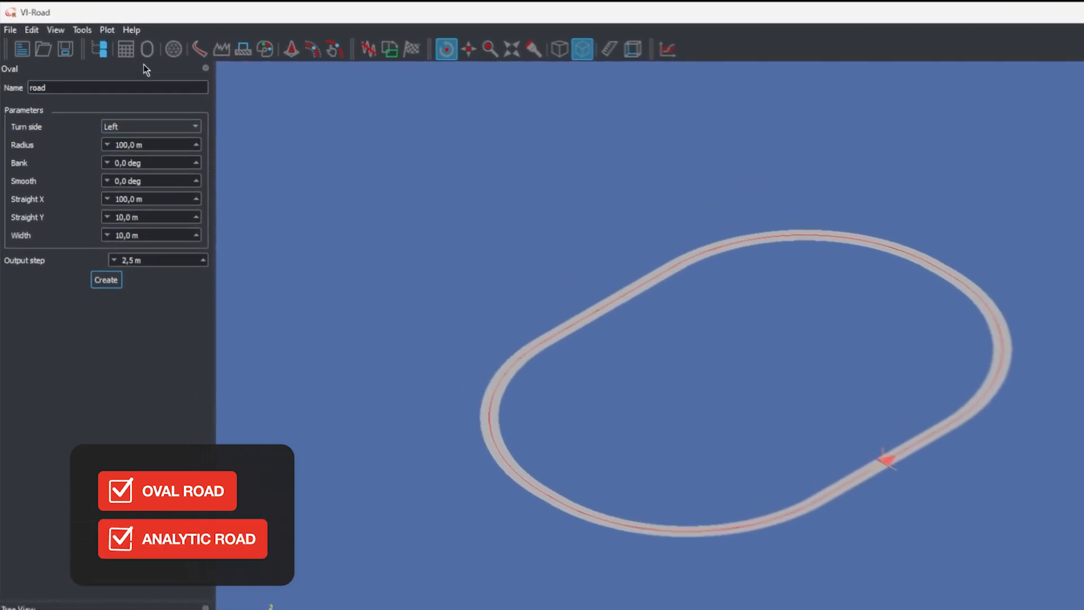
# Start an analytic road with its plant defined by radius, setting the first point to arclength 0 m and radius 0 m
pyautogui.click(134, 57)
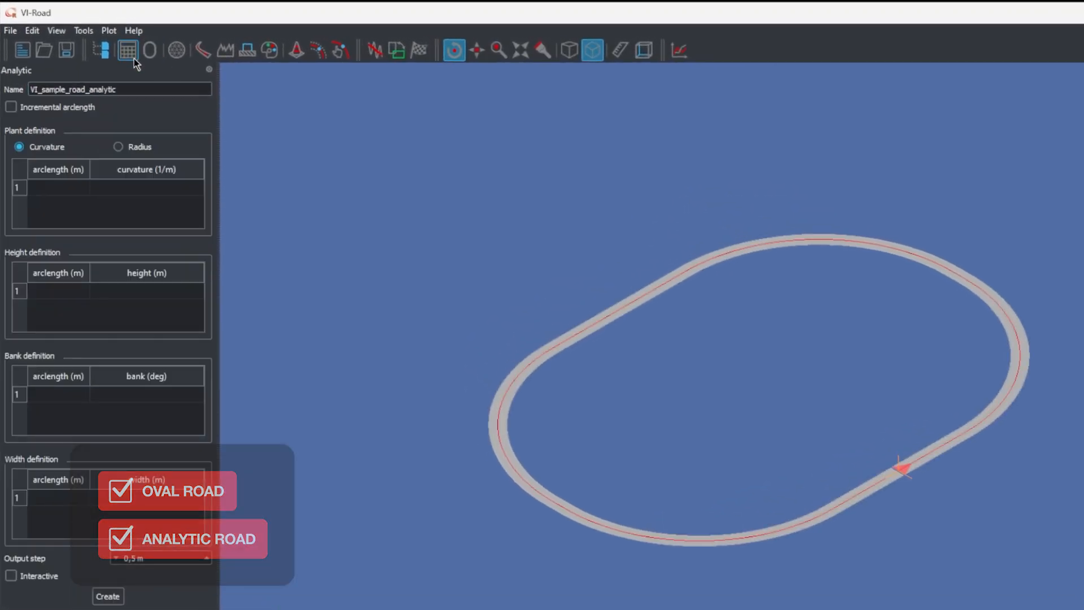
pyautogui.click(119, 148)
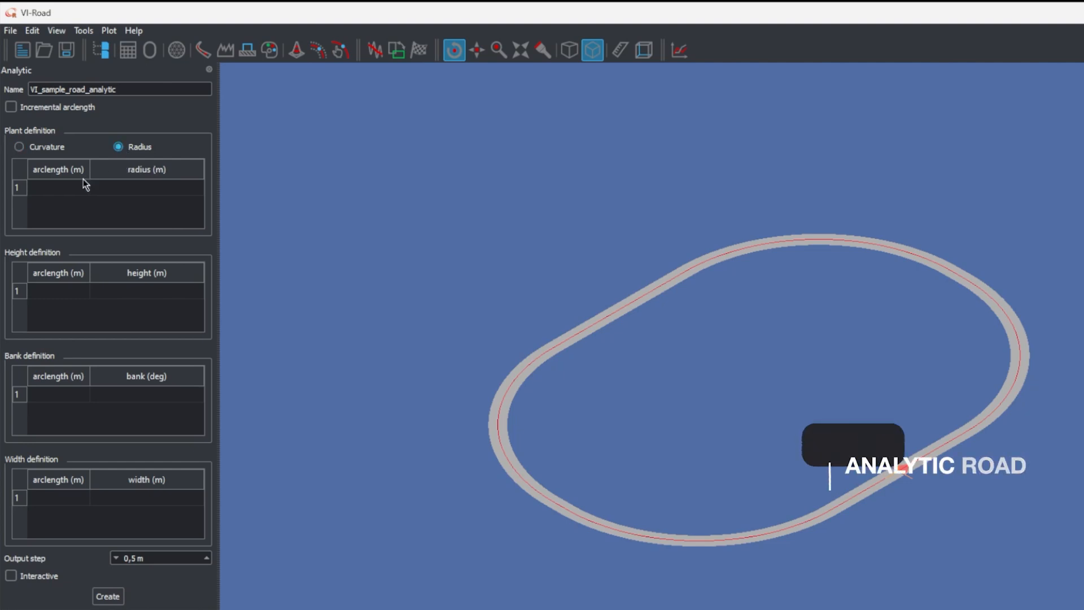
pyautogui.click(55, 192)
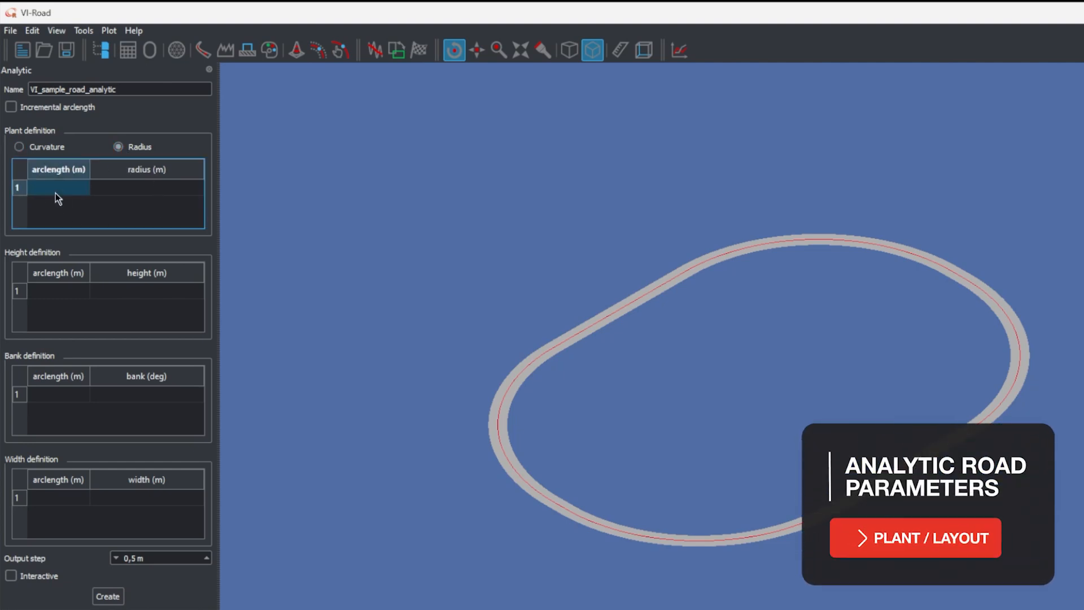
pyautogui.write('0')
pyautogui.click(117, 189)
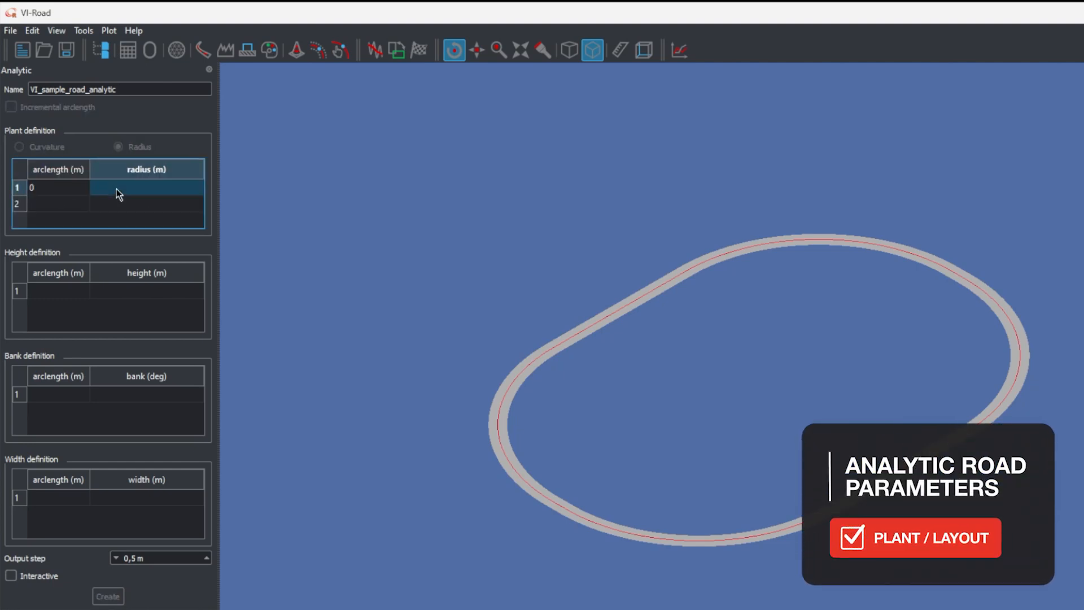
pyautogui.write('0')
# Add plant definition points at arclength 100 m with radius 0 m and at arclength 180 m with radius 20 m
pyautogui.click(81, 201)
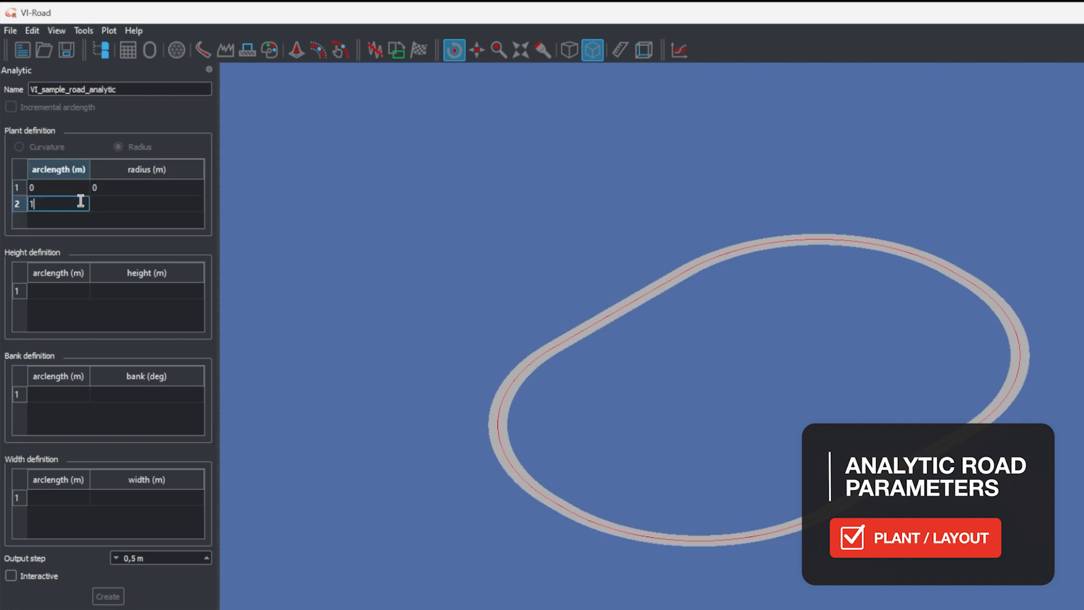
pyautogui.write('100')
pyautogui.click(115, 208)
pyautogui.write('0')
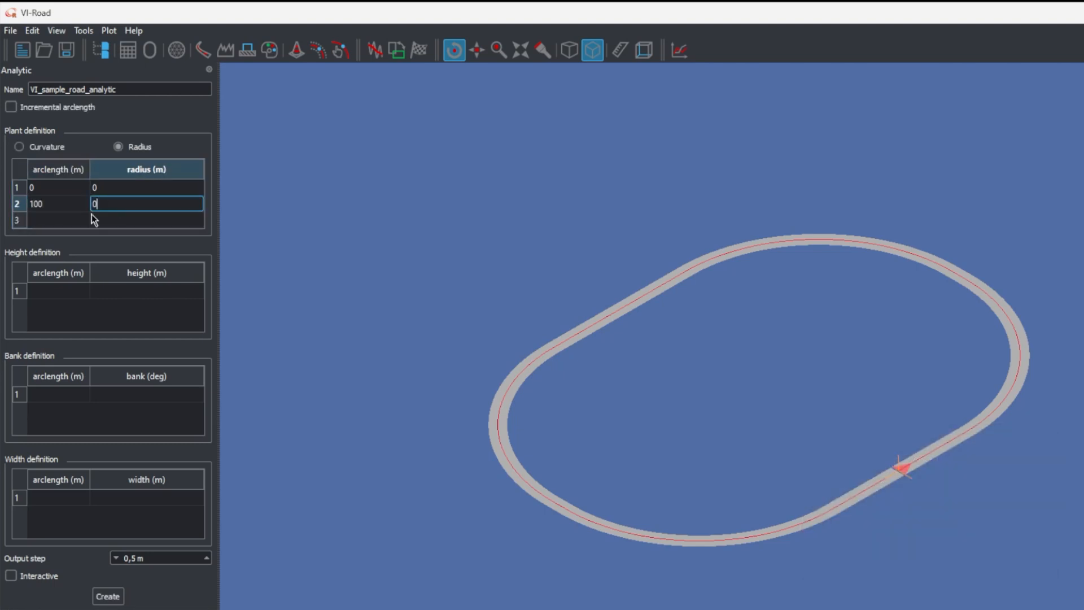
pyautogui.click(82, 222)
pyautogui.write('180')
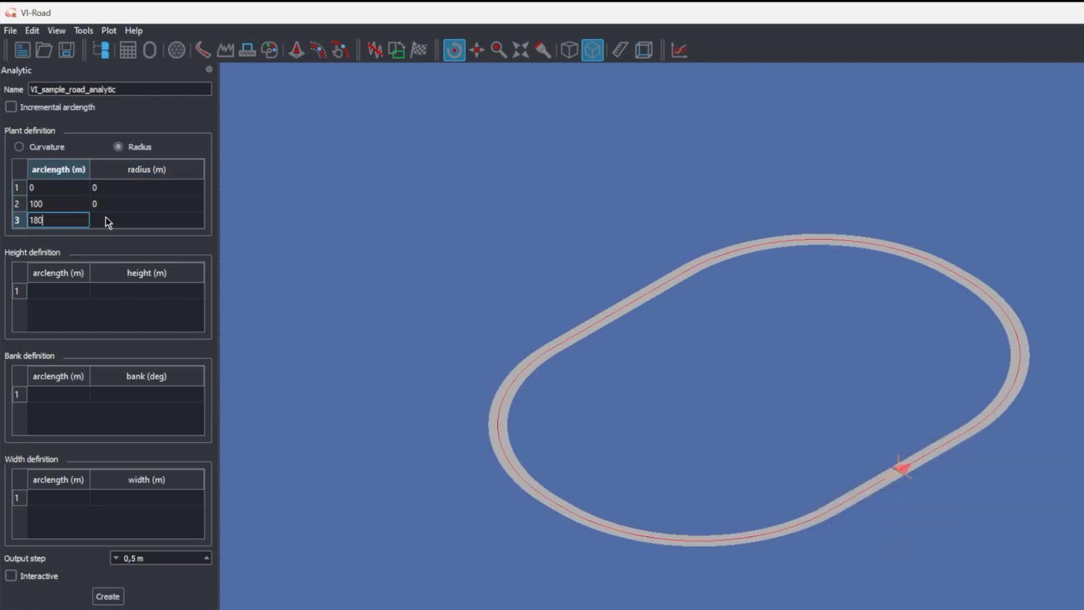
pyautogui.click(107, 219)
pyautogui.write('20')
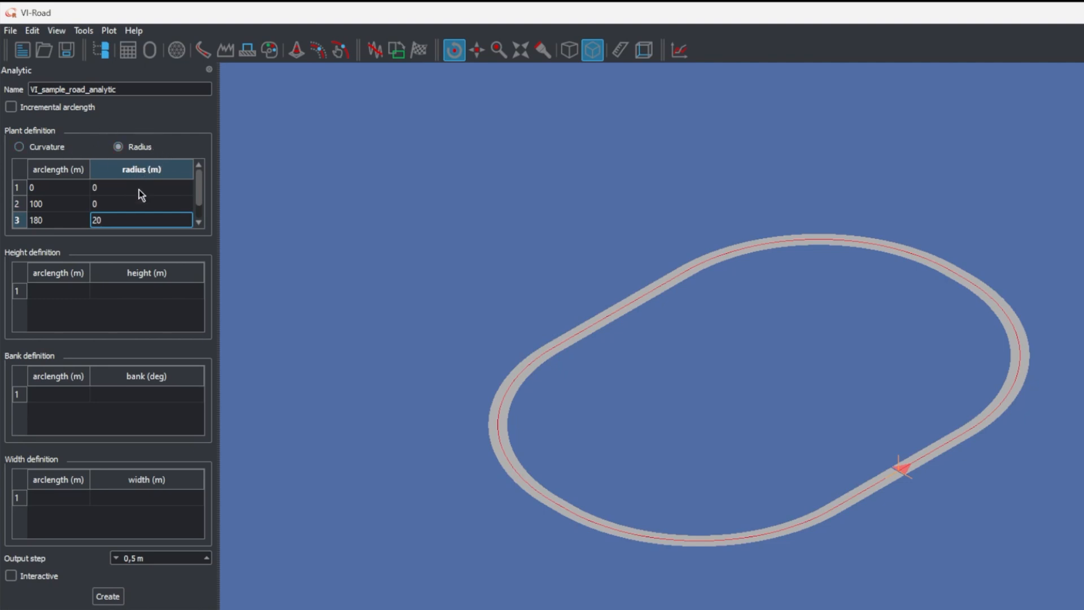
# Create the analytic road from the plant definition, overwriting the oval road in the session
pyautogui.click(46, 109)
pyautogui.click(46, 110)
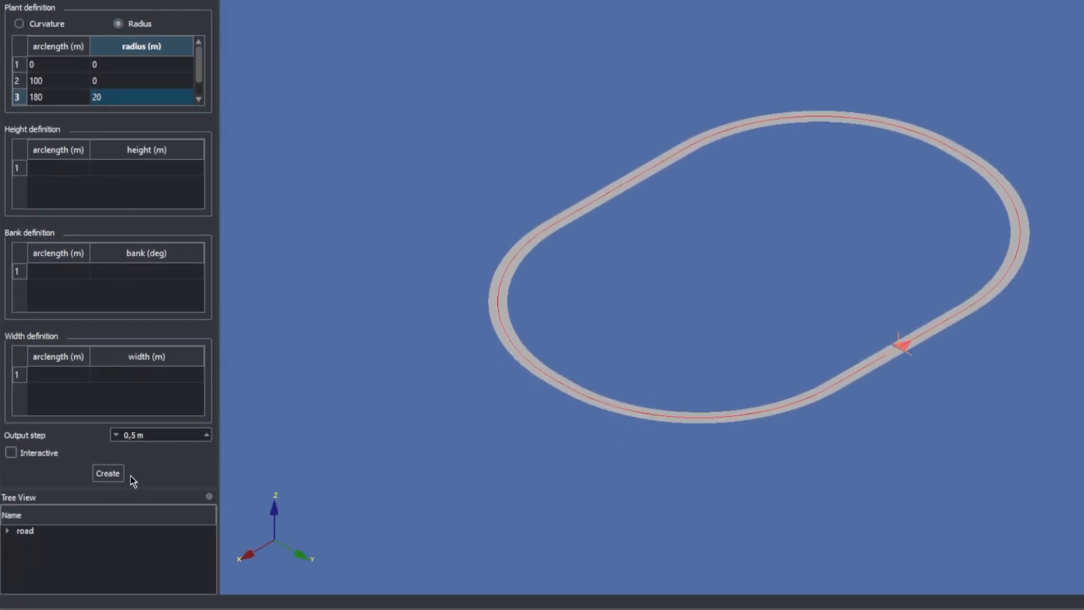
pyautogui.click(108, 473)
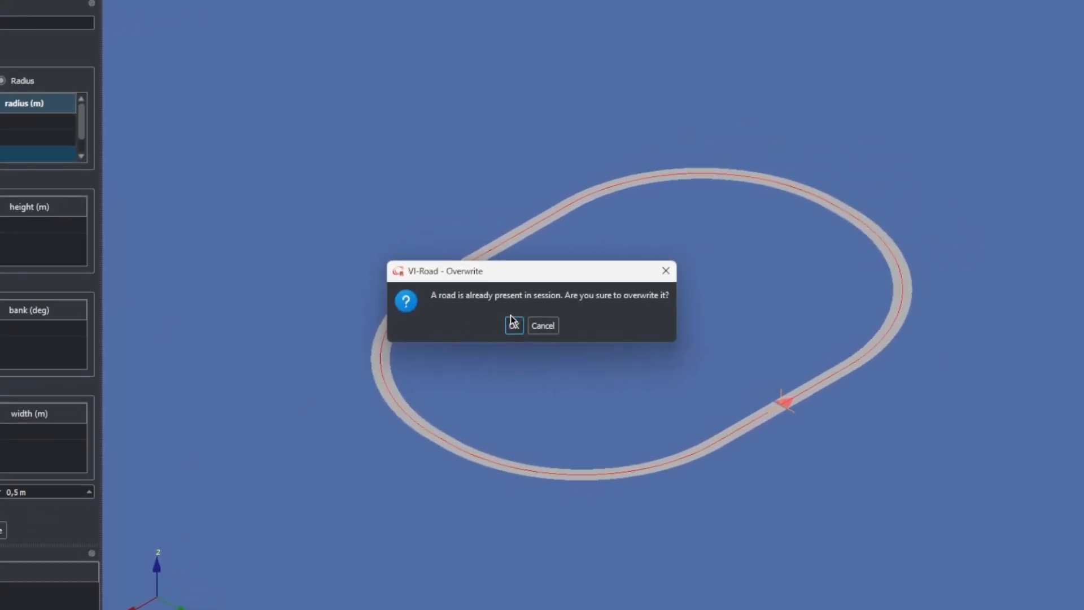
pyautogui.click(629, 270)
pyautogui.moveTo(856, 339); pyautogui.dragTo(516, 305)
pyautogui.scroll(5, 532, 295)
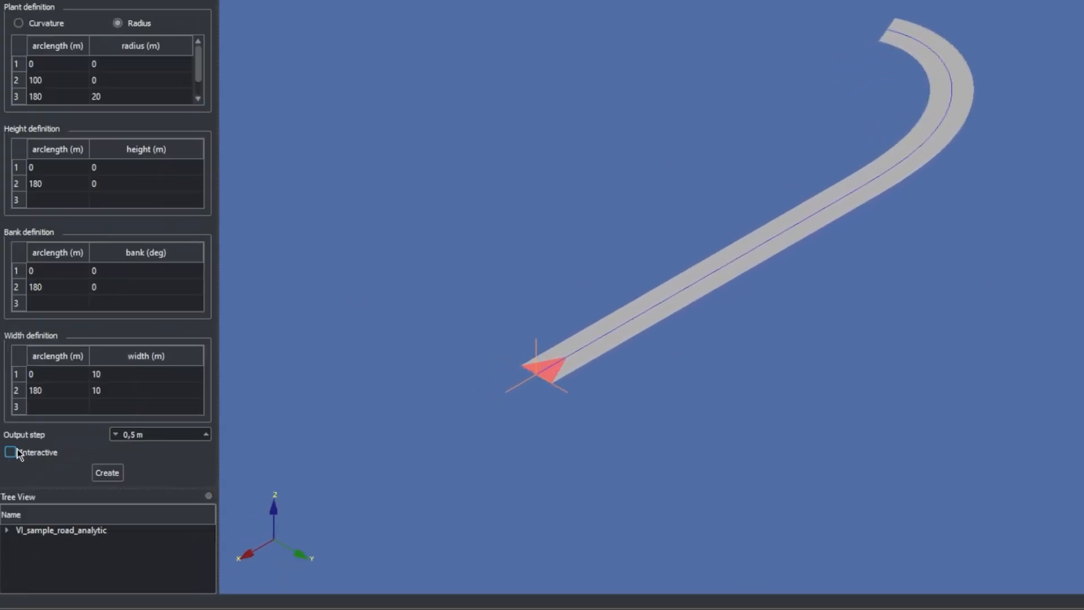
# Enable interactive updating and insert a height definition point at arclength 50 m with a height of 10 m
pyautogui.click(18, 453)
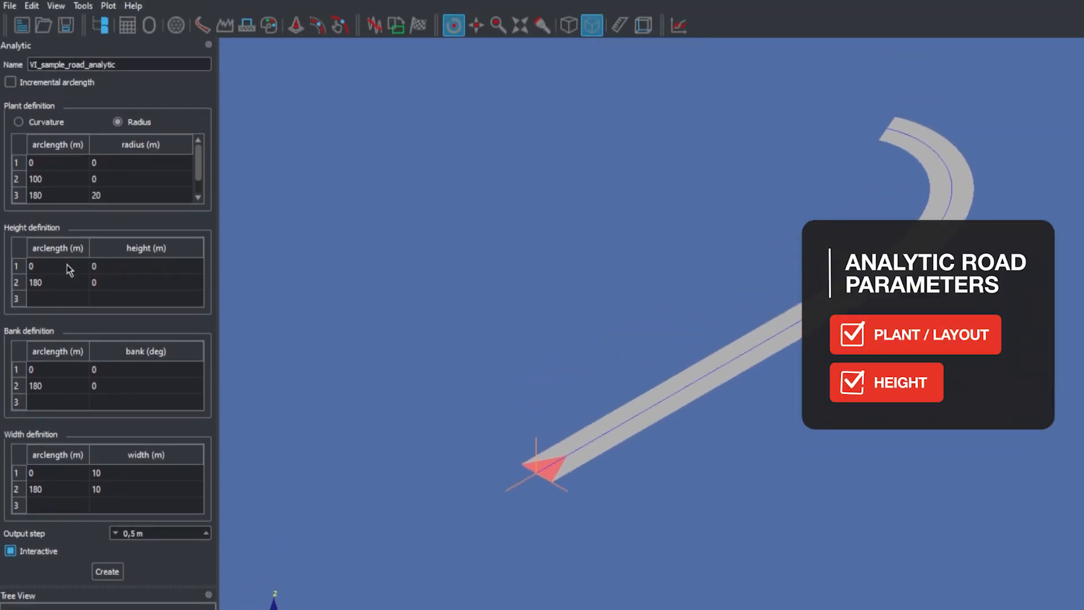
pyautogui.click(70, 243)
pyautogui.write('50')
pyautogui.click(114, 281)
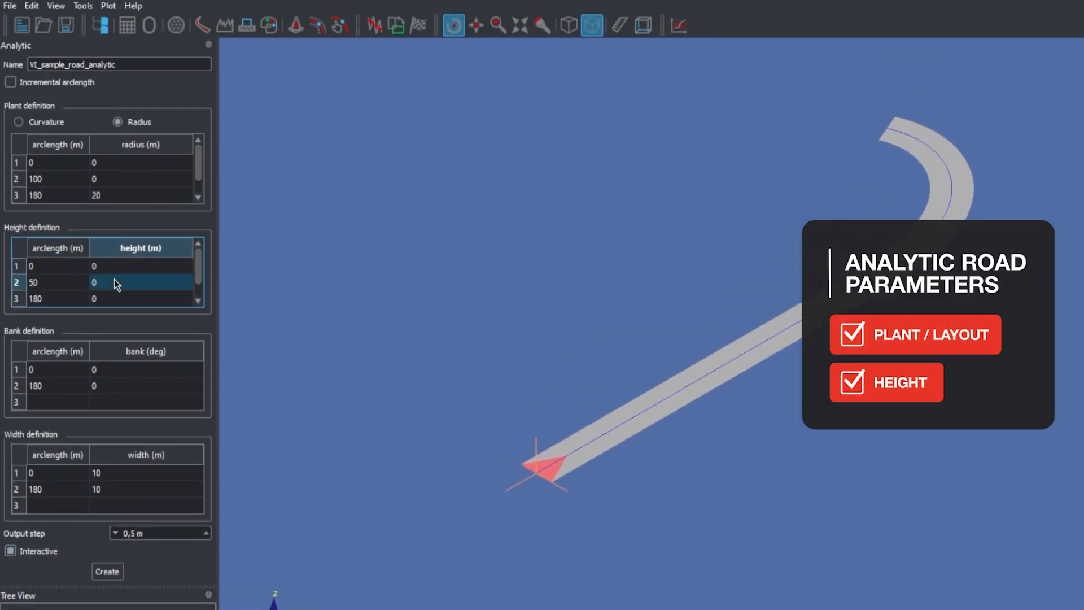
pyautogui.write('10')
pyautogui.press('Tab')
pyautogui.write('180')
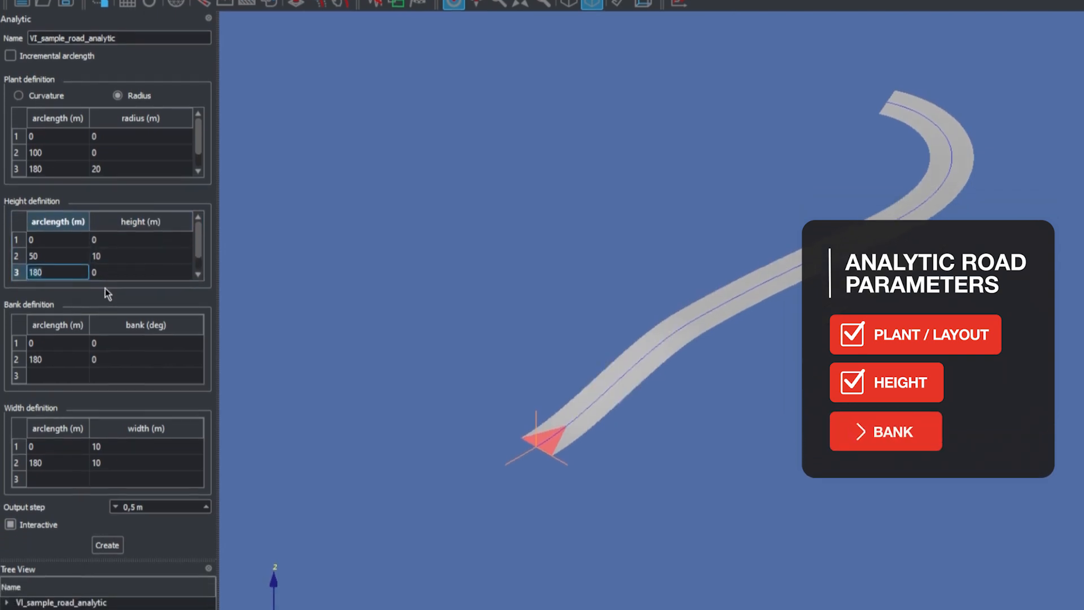
# Set the bank at arclength 180 m to -10 deg
pyautogui.click(76, 389)
pyautogui.click(99, 337)
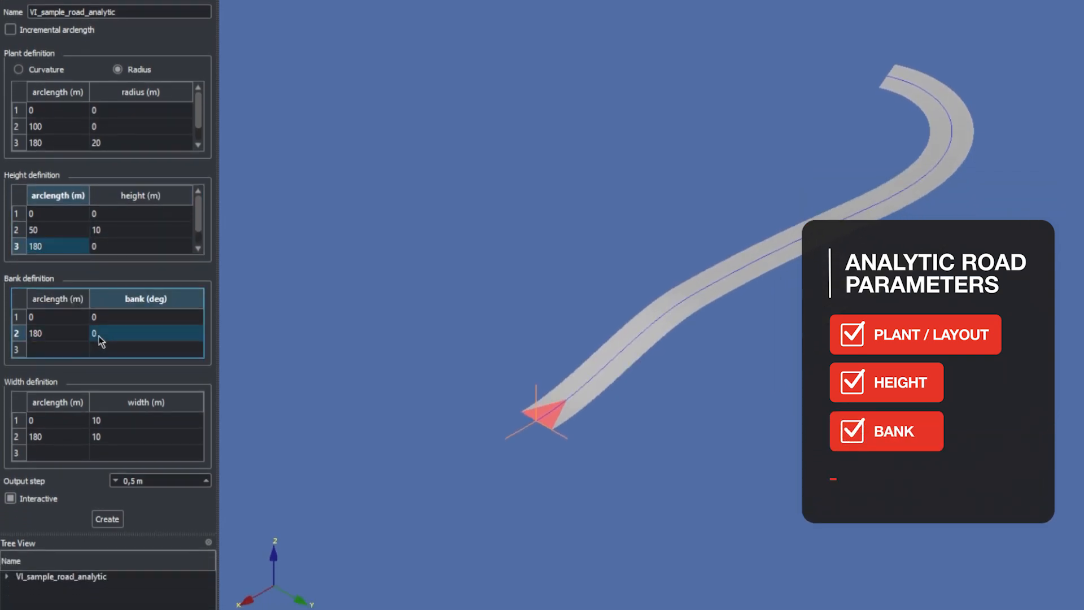
pyautogui.write('-15')
pyautogui.press('Tab')
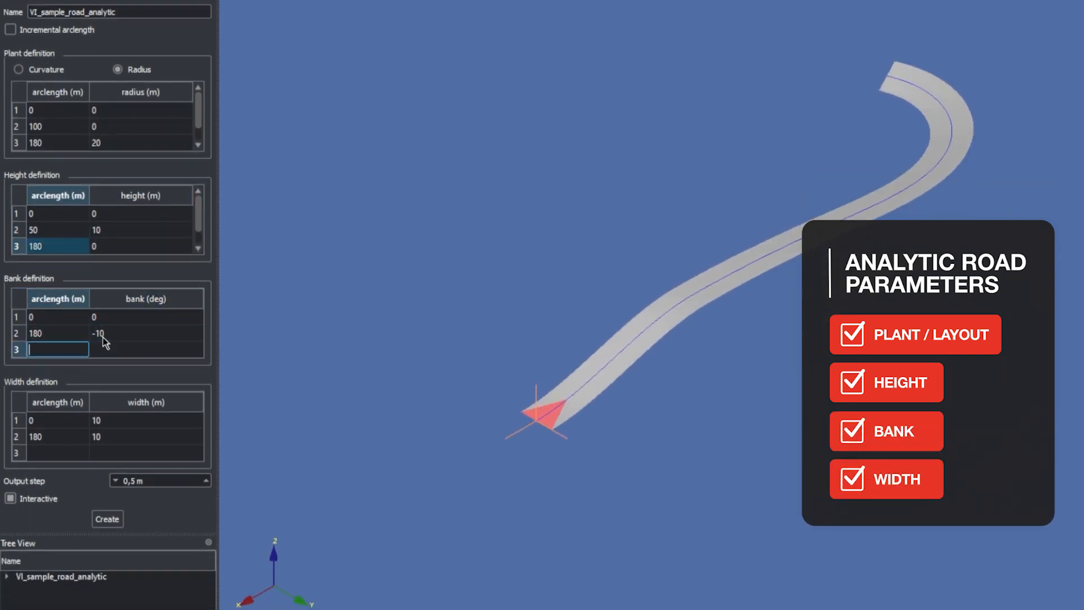
# Set the road width at arclength 180 m to 12 m
pyautogui.click(116, 436)
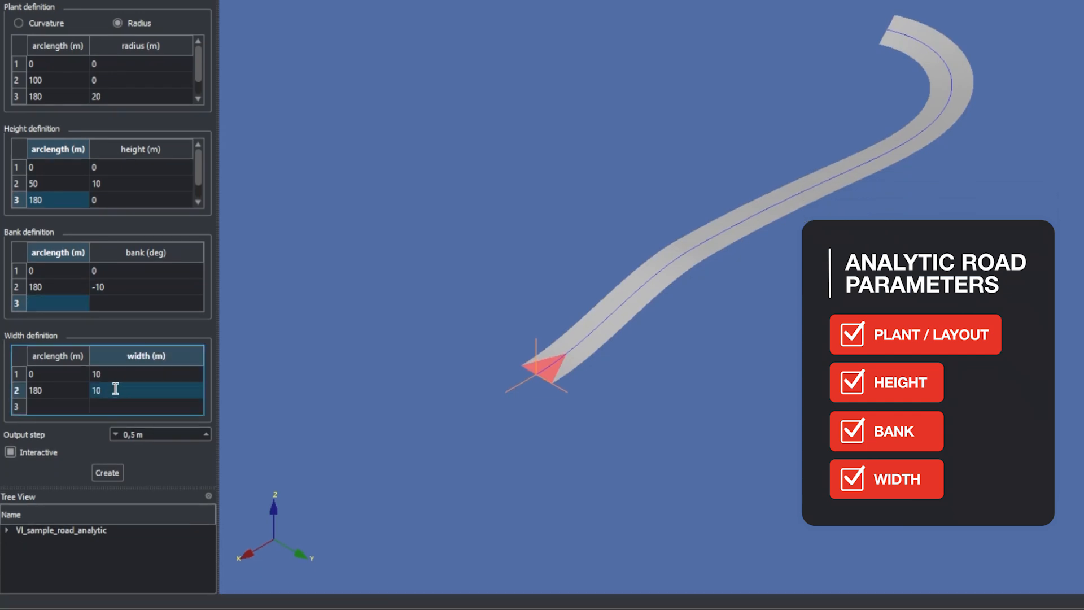
pyautogui.write('12')
pyautogui.press('Tab')
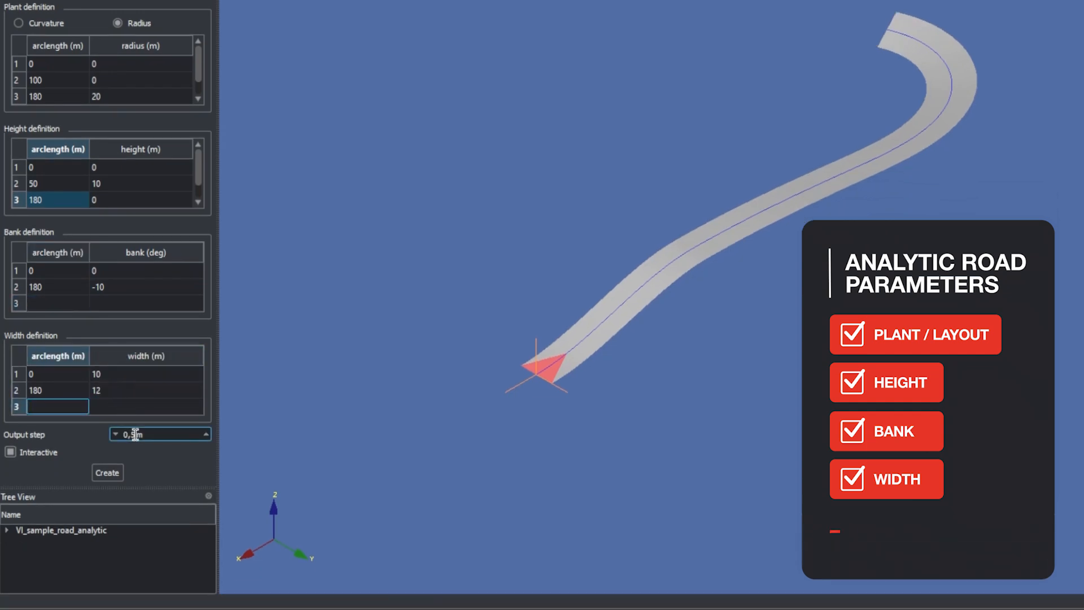
# Raise the output step of the analytic road to 6.5 m and create the road
pyautogui.click(206, 432)
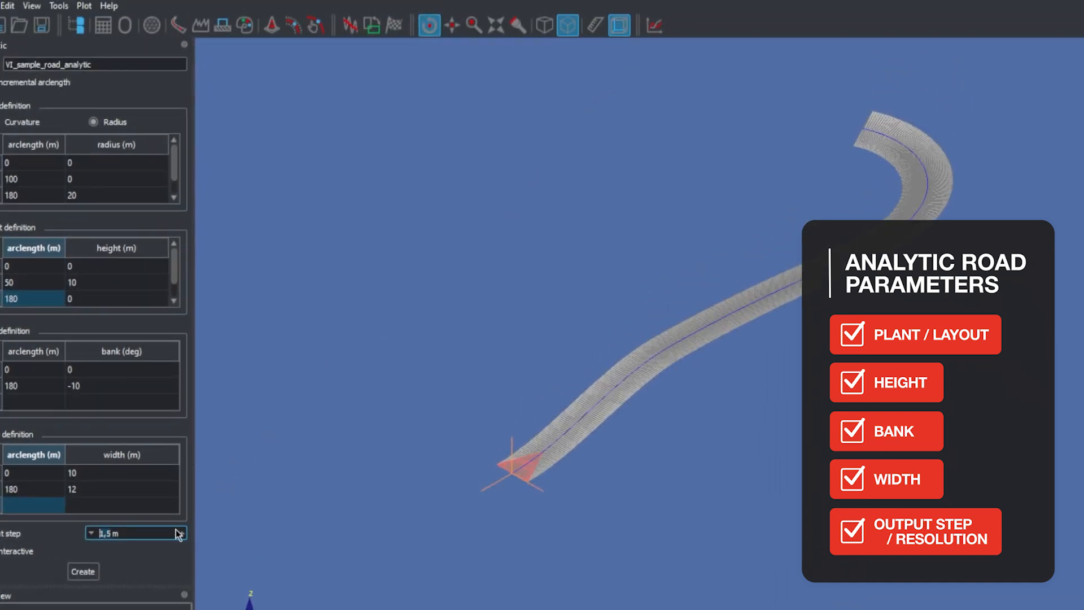
pyautogui.click(180, 531)
pyautogui.click(180, 531)
pyautogui.click(181, 531)
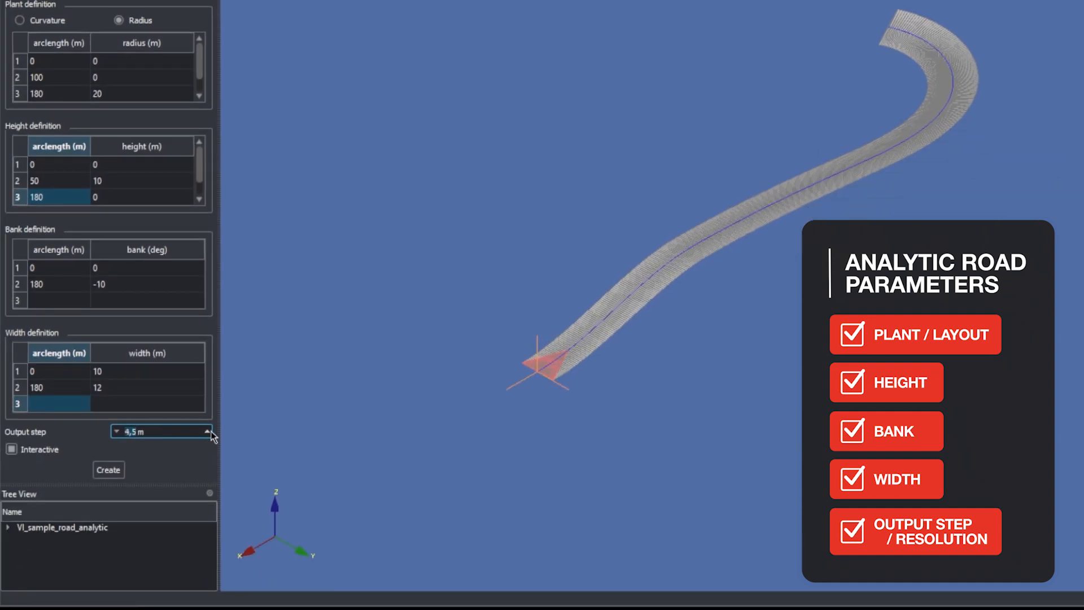
pyautogui.click(210, 432)
pyautogui.click(210, 432)
pyautogui.click(121, 468)
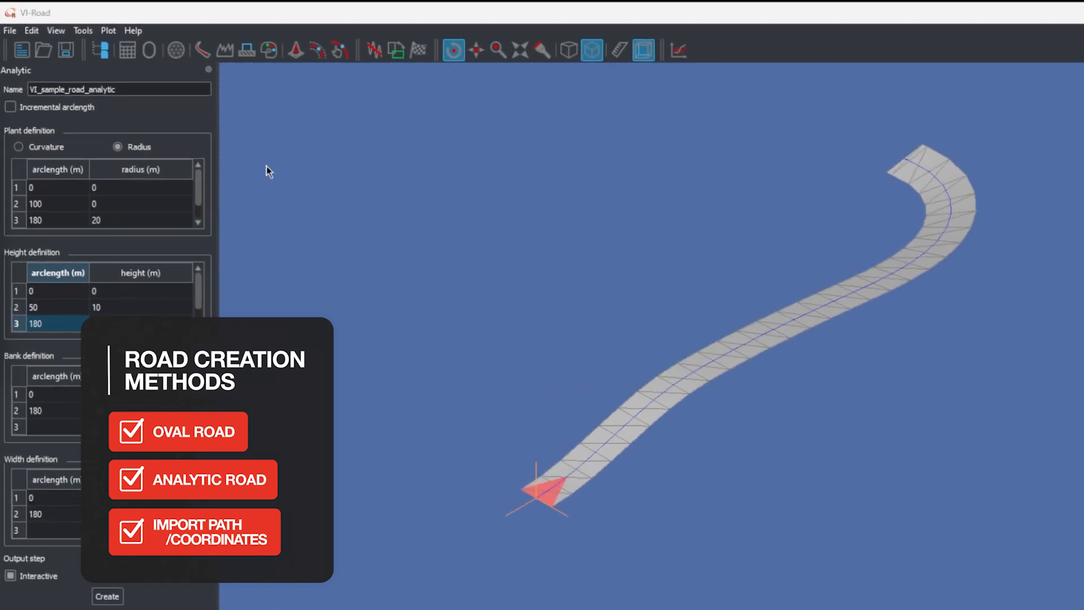
# Choose VI_sample_road_analytic.rdf from the viroad_shared roads.tbl folder as the road to open
pyautogui.click(38, 55)
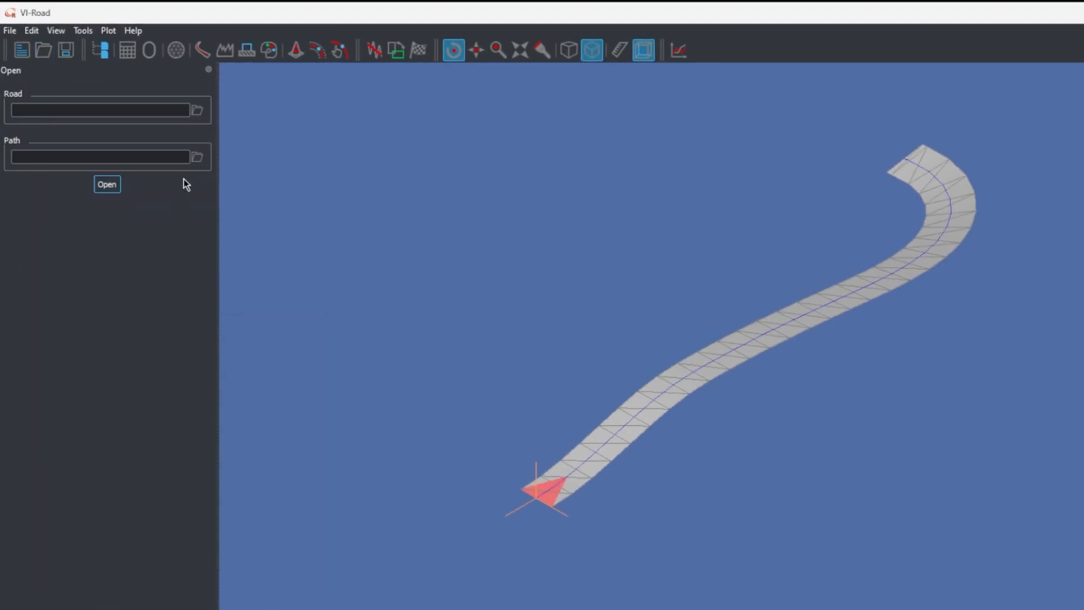
pyautogui.click(196, 110)
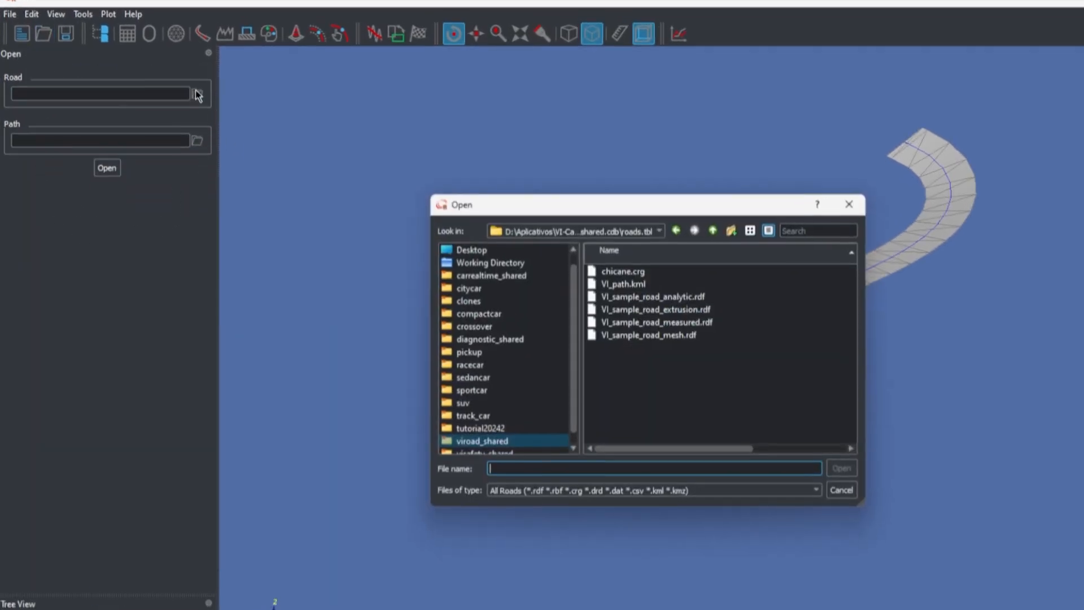
pyautogui.click(700, 252)
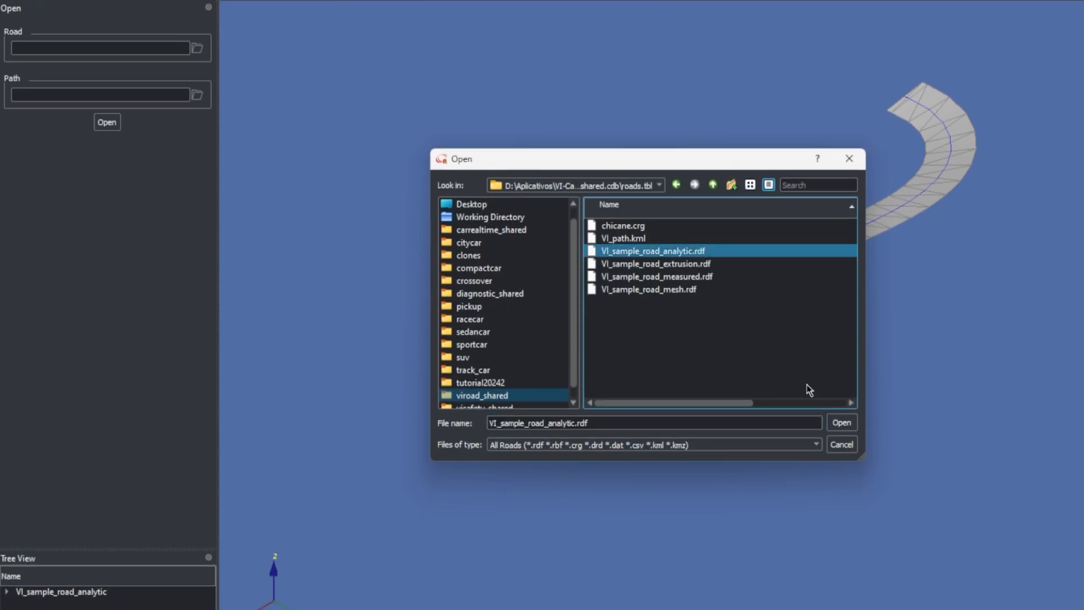
pyautogui.click(841, 423)
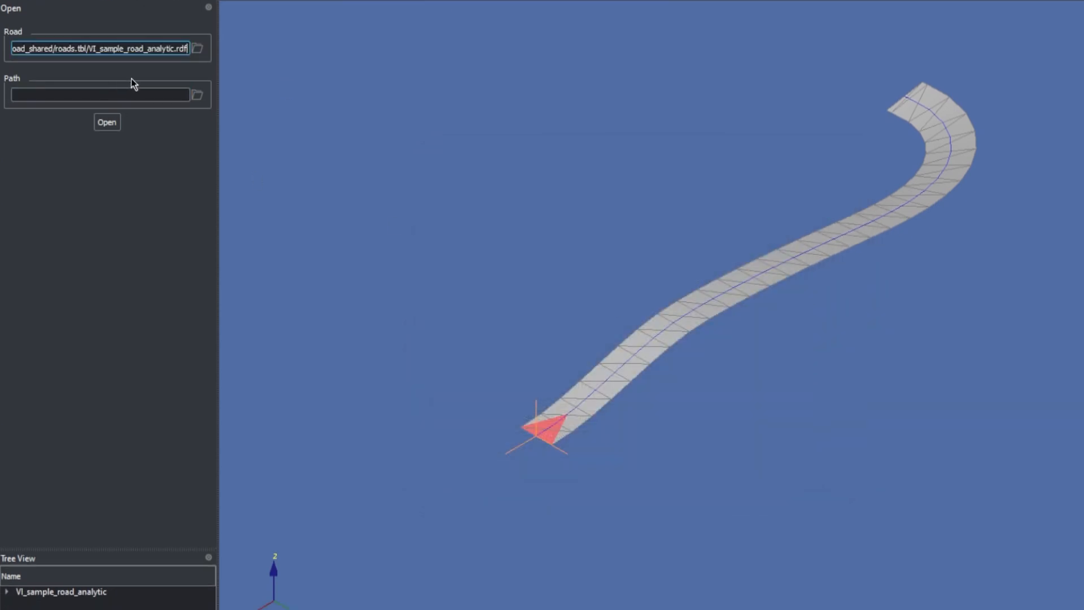
# Choose VI_sample_road_analytic_drv.drd as the path and open both files, removing the current road
pyautogui.click(197, 95)
pyautogui.click(682, 237)
pyautogui.click(841, 422)
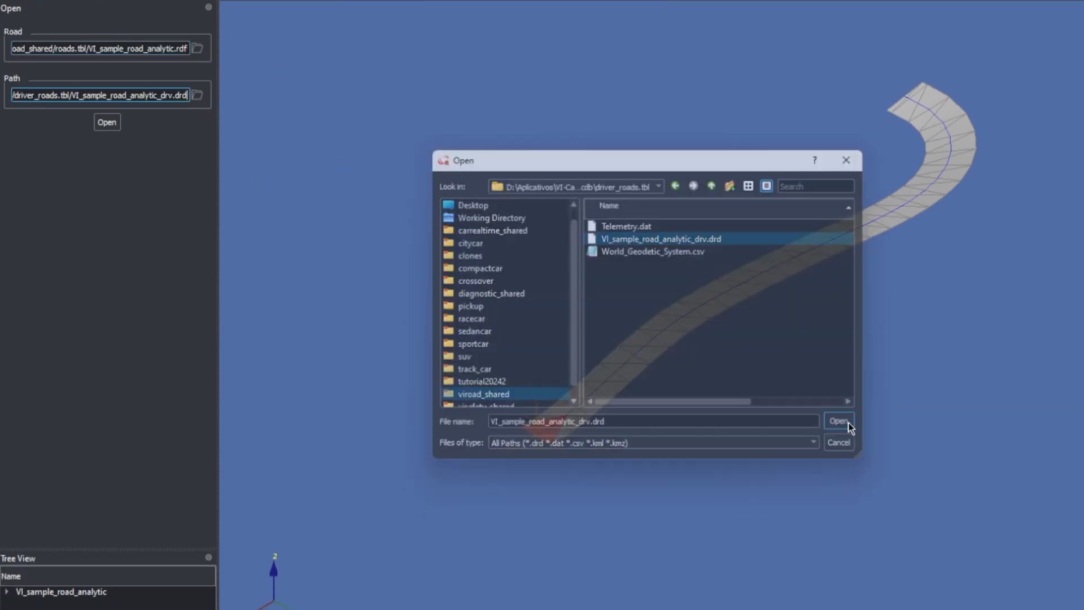
pyautogui.click(116, 128)
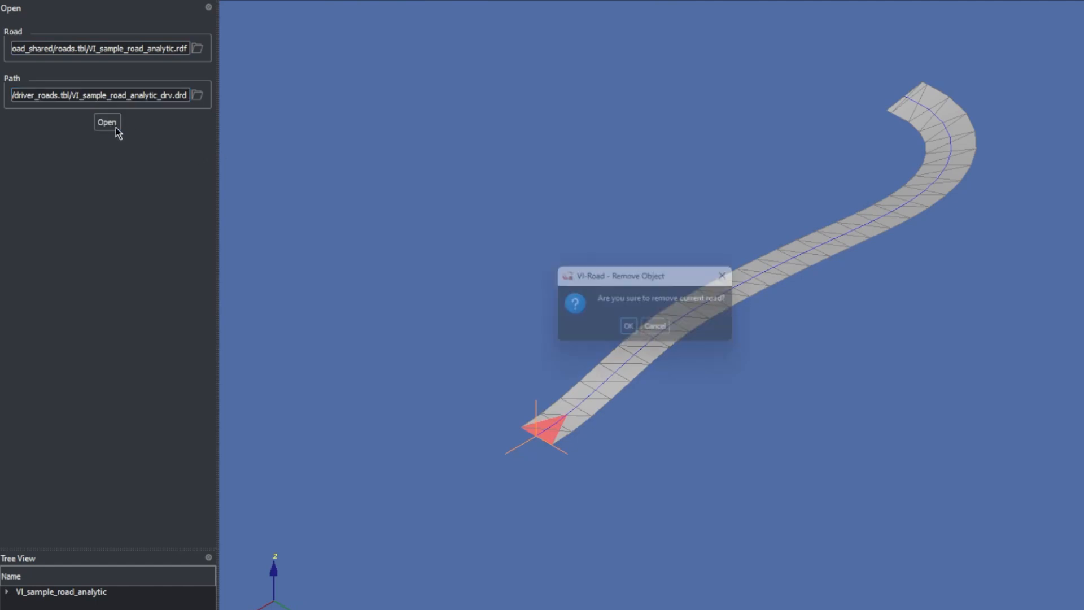
pyautogui.click(628, 327)
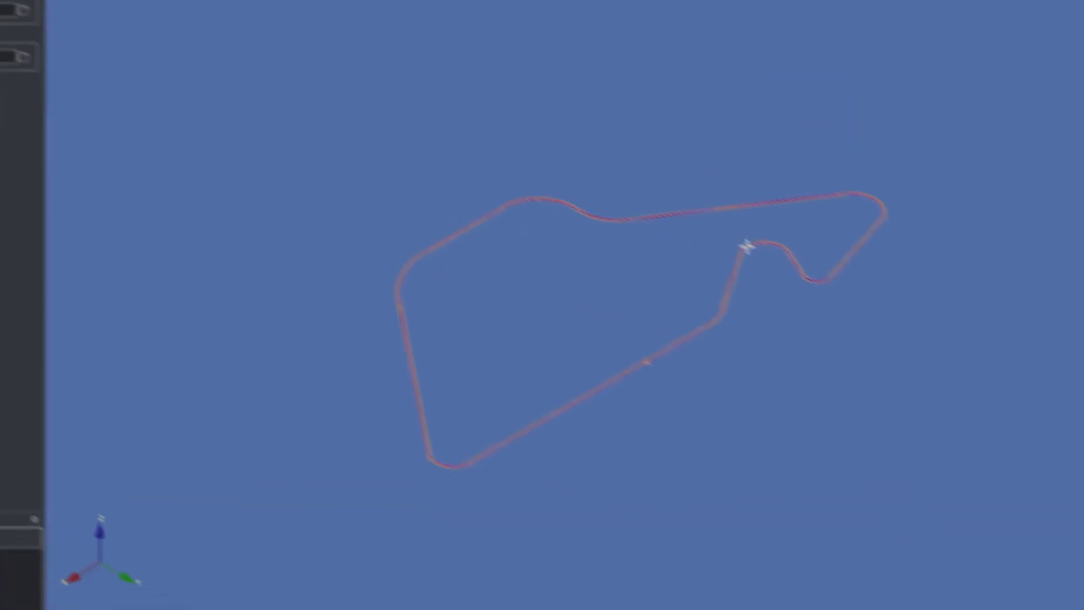
# Examine the kerb, the centerline and the driver path up close at a bend of the loaded track
pyautogui.click(923, 342)
pyautogui.scroll(8, 546, 274)
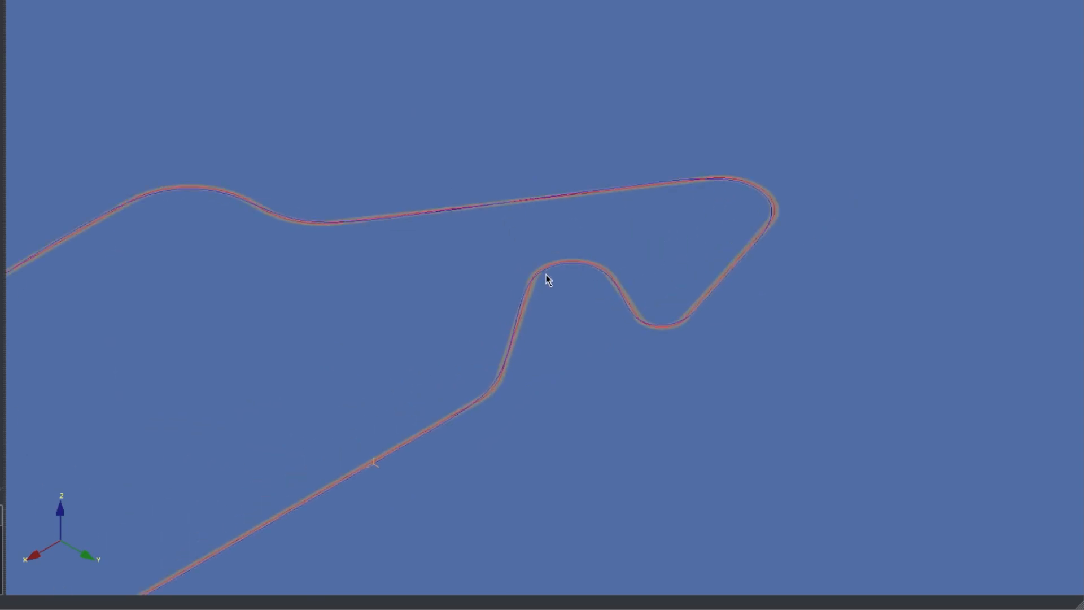
pyautogui.scroll(4, 546, 273)
pyautogui.scroll(3, 496, 320)
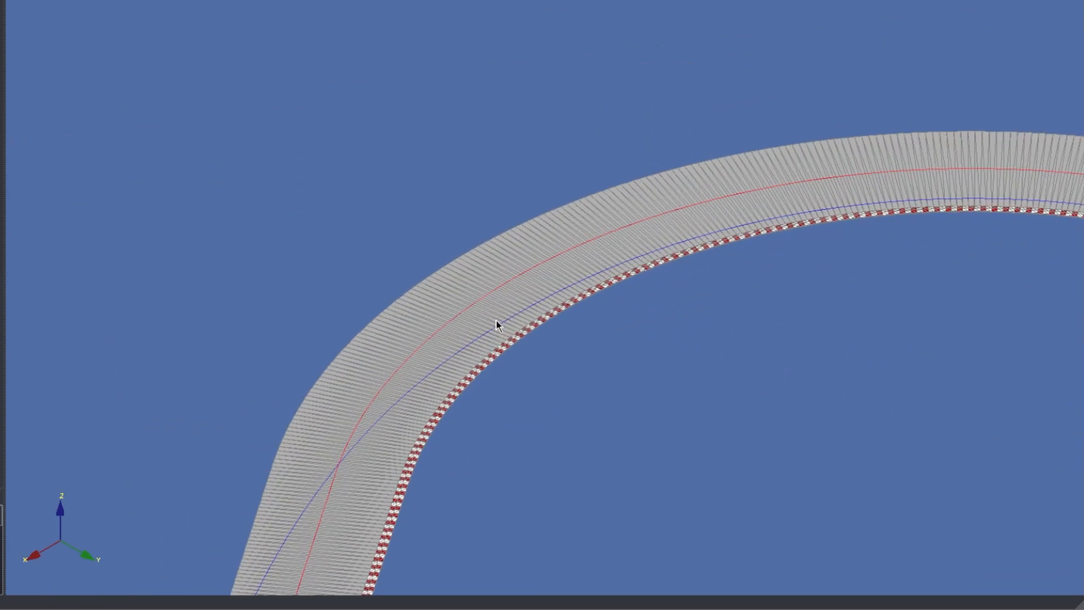
pyautogui.moveTo(496, 320)
pyautogui.mouseDown()
pyautogui.moveTo(416, 292)
pyautogui.moveTo(4, 236)
pyautogui.moveTo(484, 287)
pyautogui.moveTo(504, 324)
pyautogui.mouseUp()
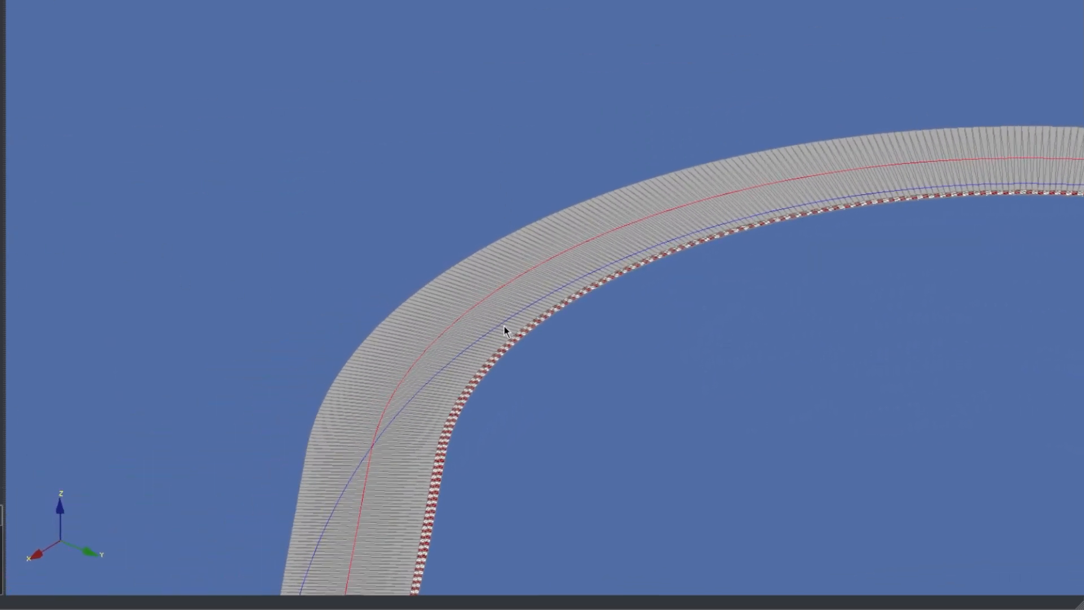
pyautogui.scroll(4, 503, 324)
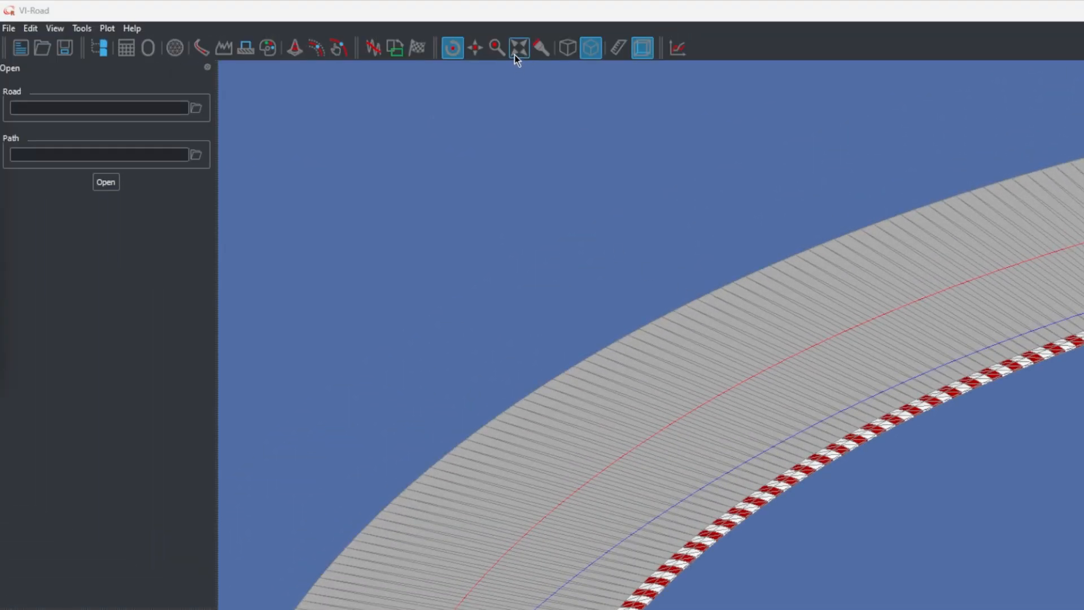
# Fit the whole track in the view, hide its mesh edges and inspect the circuit from several angles
pyautogui.click(514, 55)
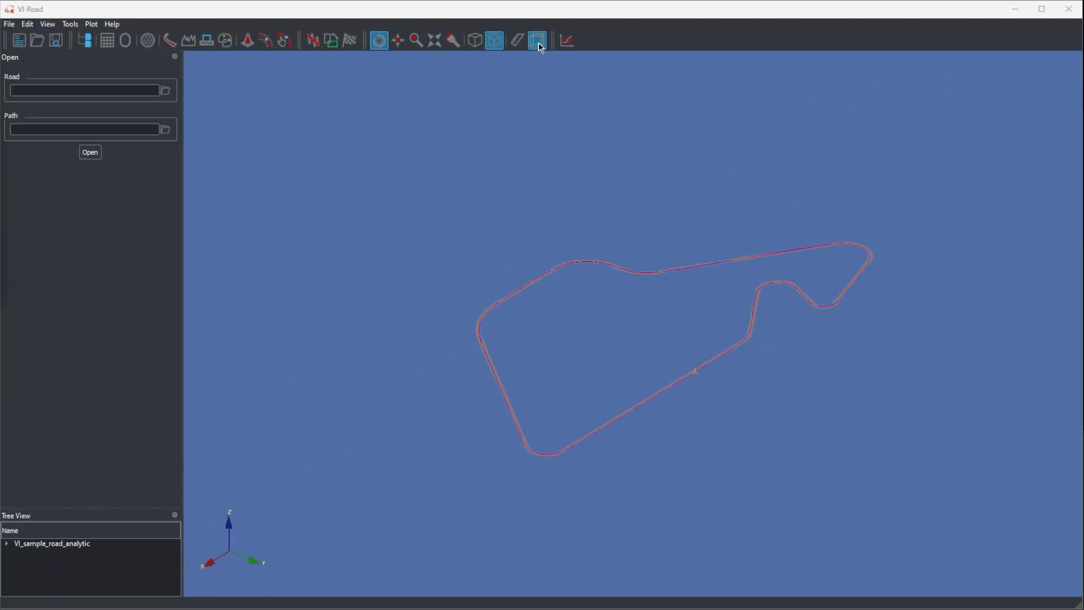
pyautogui.click(538, 42)
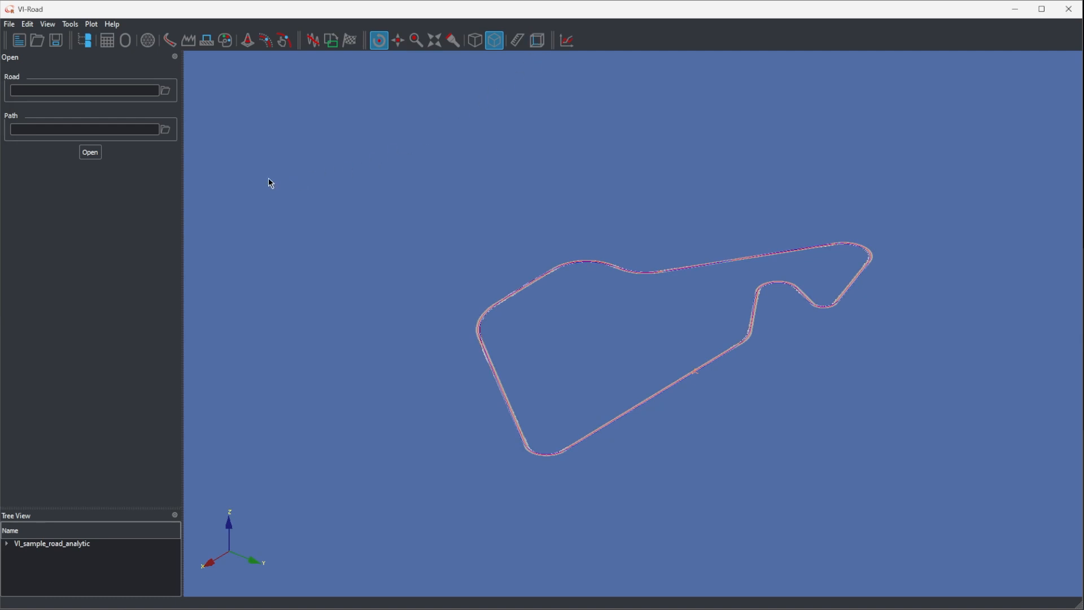
pyautogui.scroll(5, 662, 322)
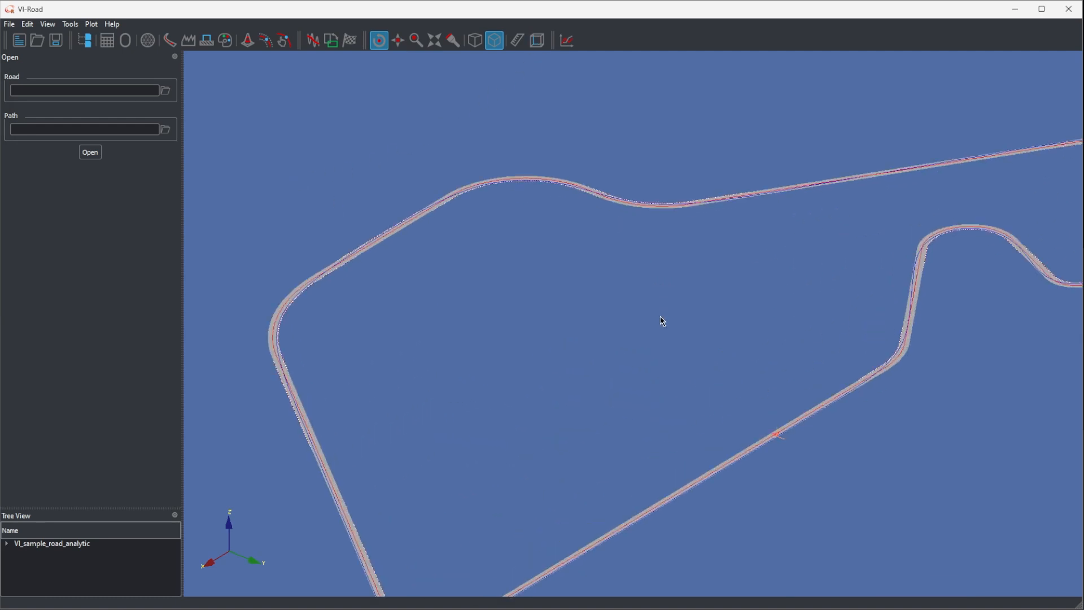
pyautogui.scroll(-3, 663, 322)
pyautogui.moveTo(652, 352); pyautogui.dragTo(590, 325)
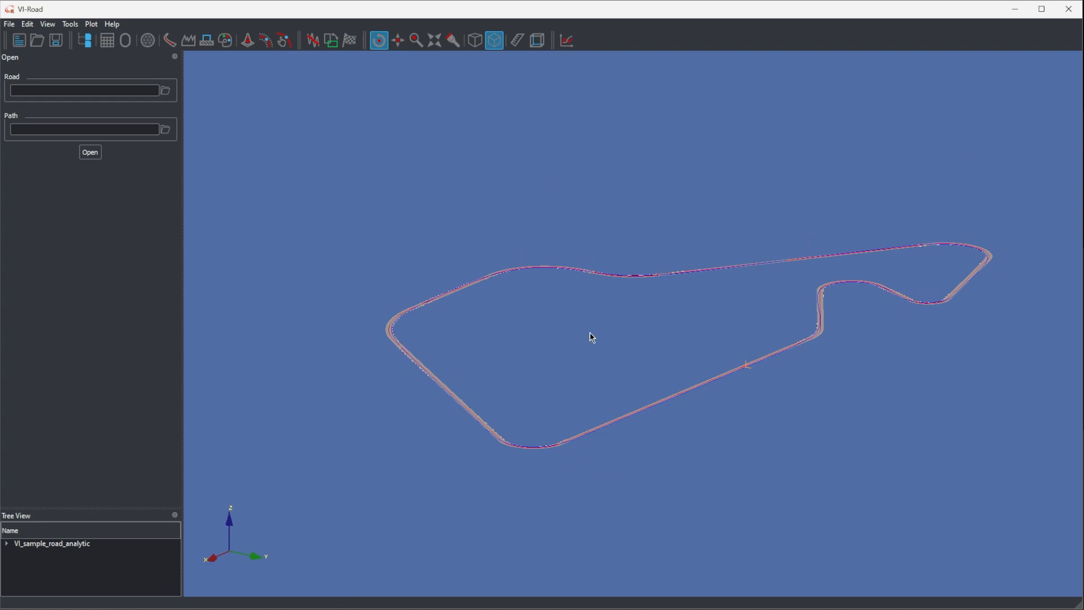
pyautogui.scroll(2, 589, 332)
pyautogui.moveTo(581, 346); pyautogui.dragTo(851, 339)
pyautogui.scroll(3, 822, 353)
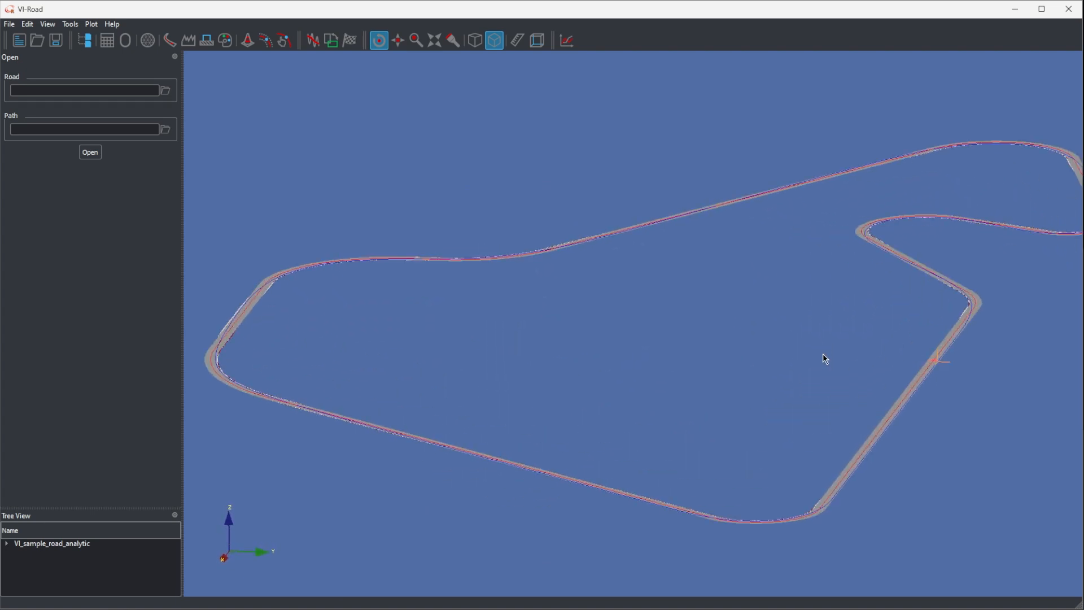
pyautogui.moveTo(870, 328); pyautogui.dragTo(804, 301)
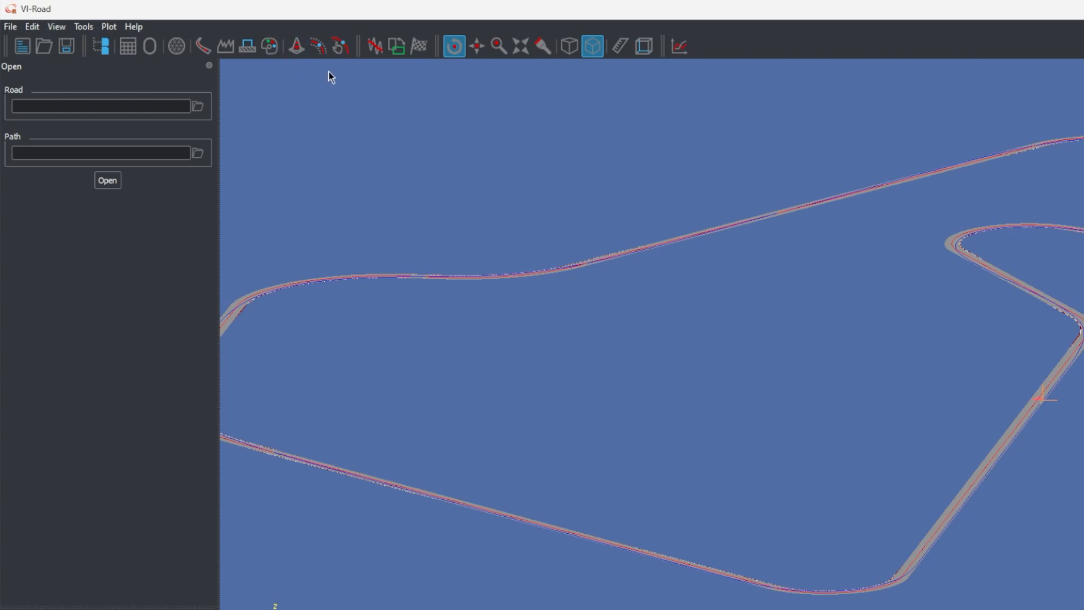
# Start an extrusion road on VI_sample_road_analytic_centerline and assign SECTION_1 at arclength 0 m
pyautogui.click(181, 51)
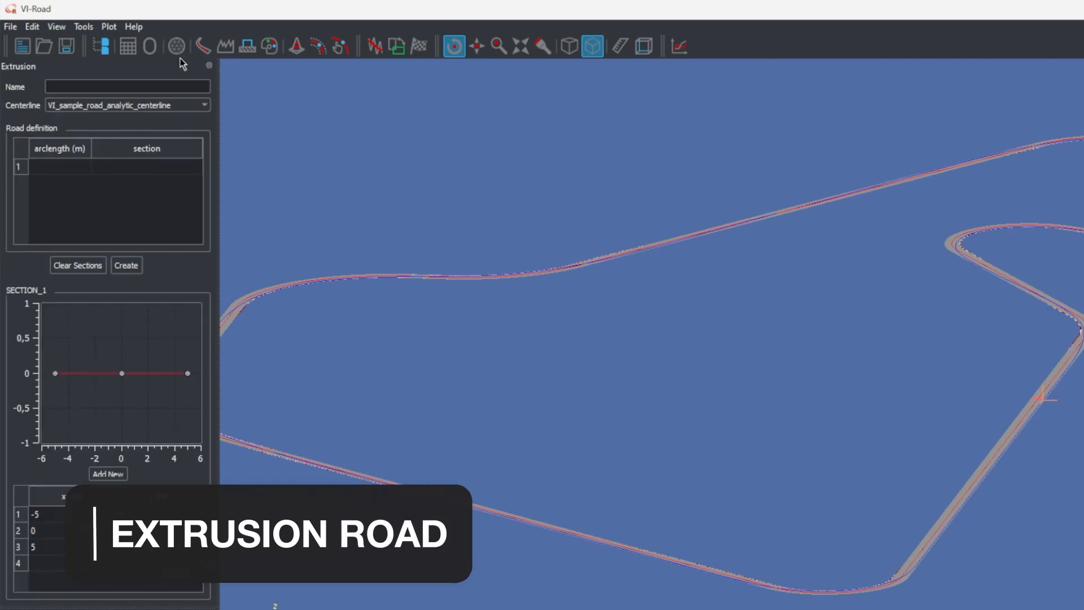
pyautogui.click(73, 167)
pyautogui.write('0')
pyautogui.click(110, 167)
pyautogui.click(110, 167)
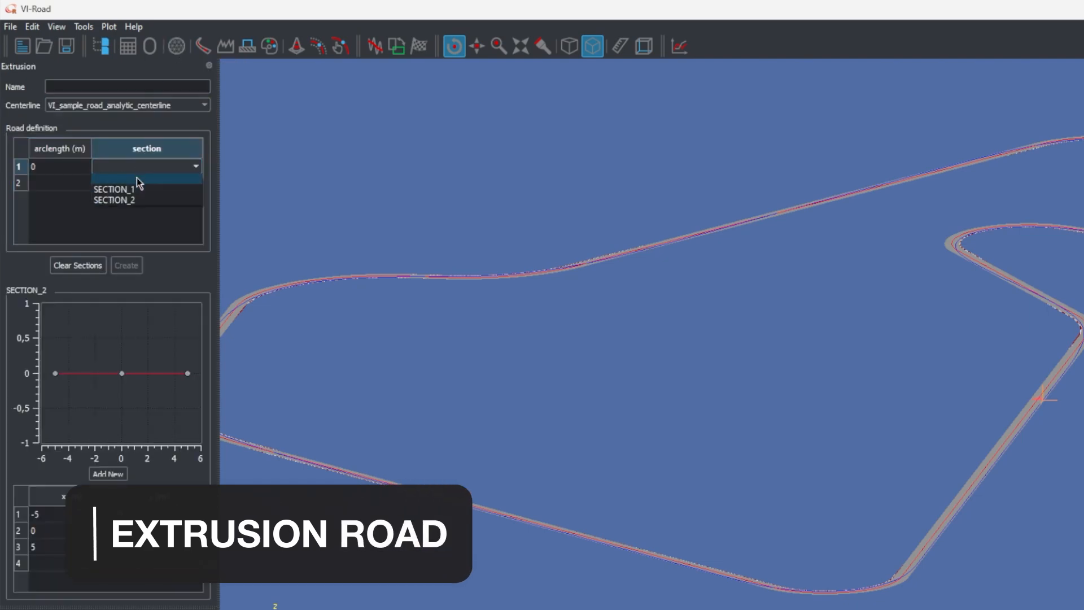
pyautogui.click(134, 186)
# Raise the middle point of SECTION_1 to about 0.9 m and create the extrusion road
pyautogui.moveTo(123, 380); pyautogui.dragTo(121, 317)
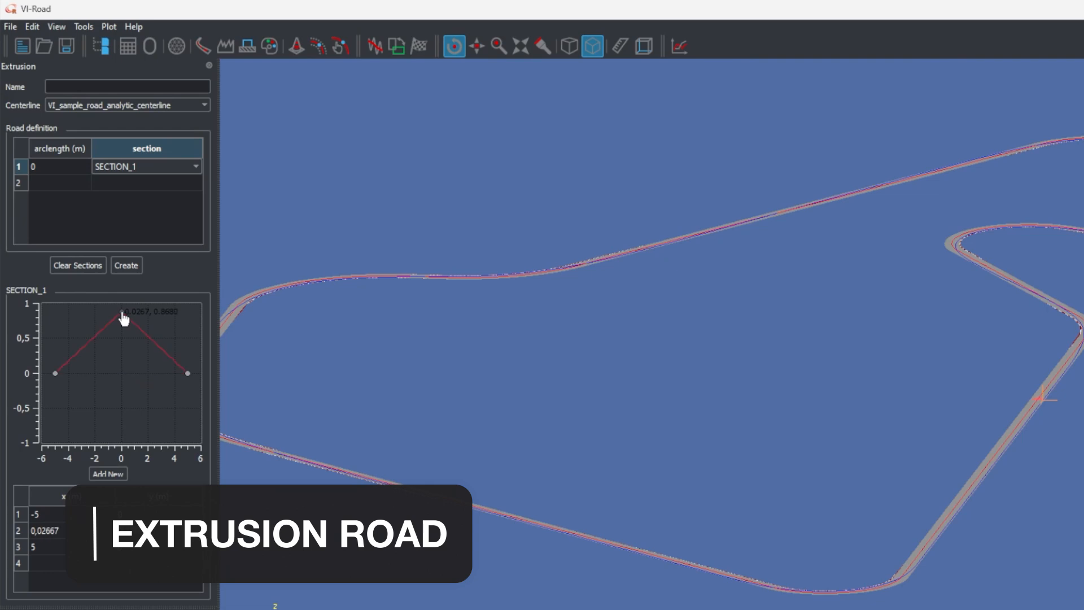
pyautogui.click(126, 266)
pyautogui.click(632, 388)
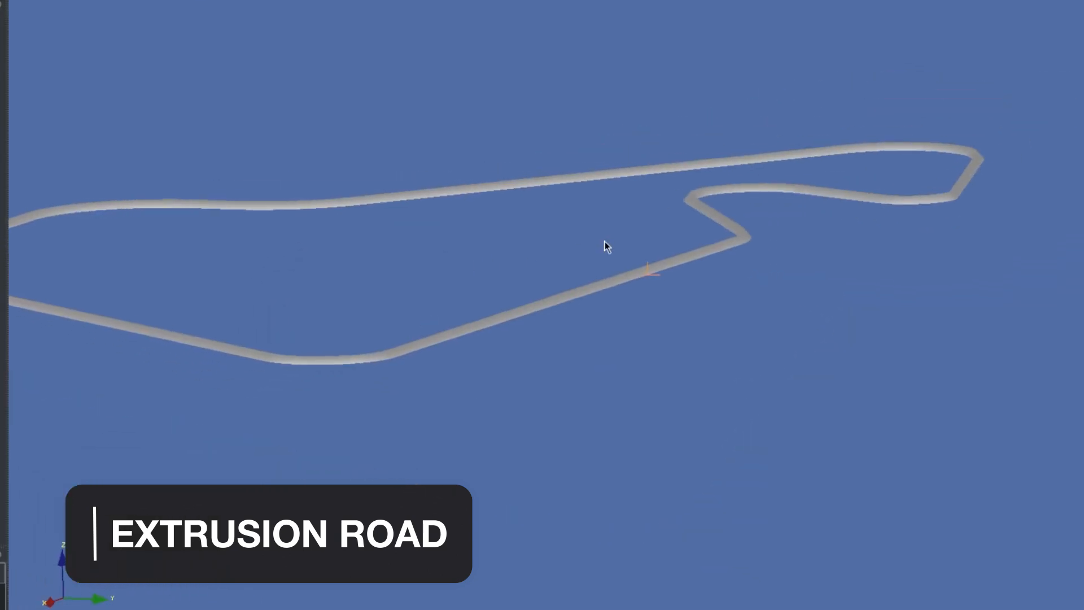
pyautogui.moveTo(604, 242); pyautogui.dragTo(587, 243)
pyautogui.scroll(5, 541, 351)
pyautogui.scroll(8, 629, 368)
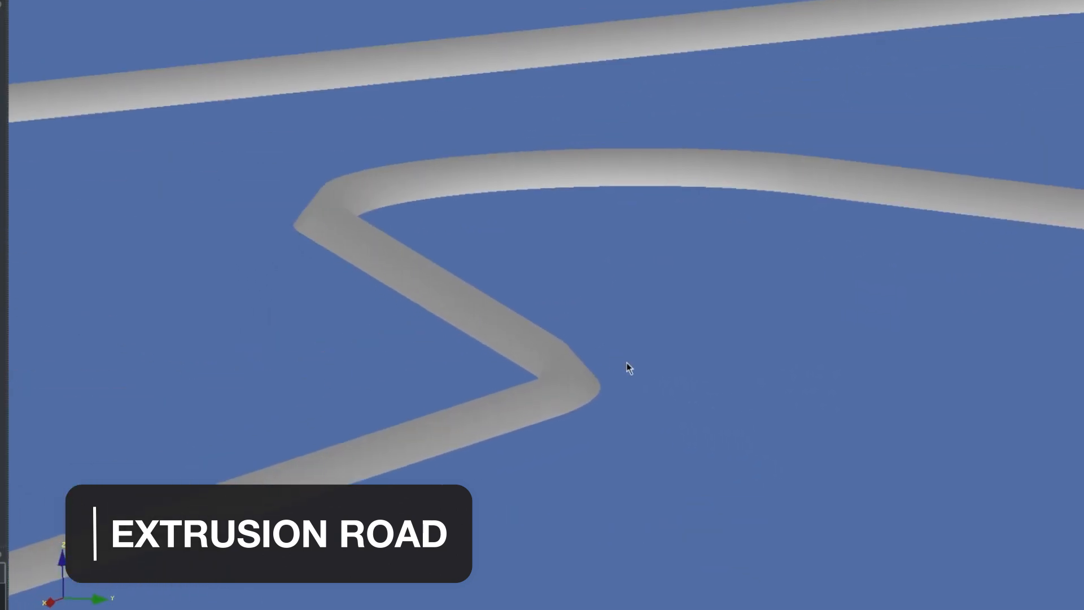
pyautogui.scroll(-3, 639, 408)
pyautogui.moveTo(581, 283); pyautogui.dragTo(510, 403)
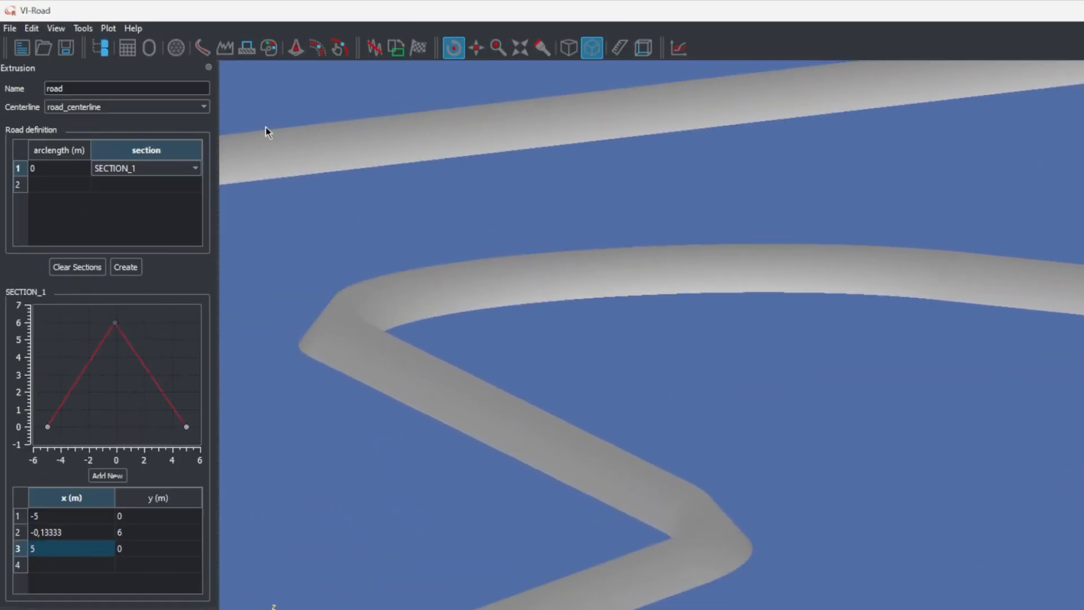
# Open the web version of the VI-Road help
pyautogui.click(134, 28)
pyautogui.moveTo(148, 46)
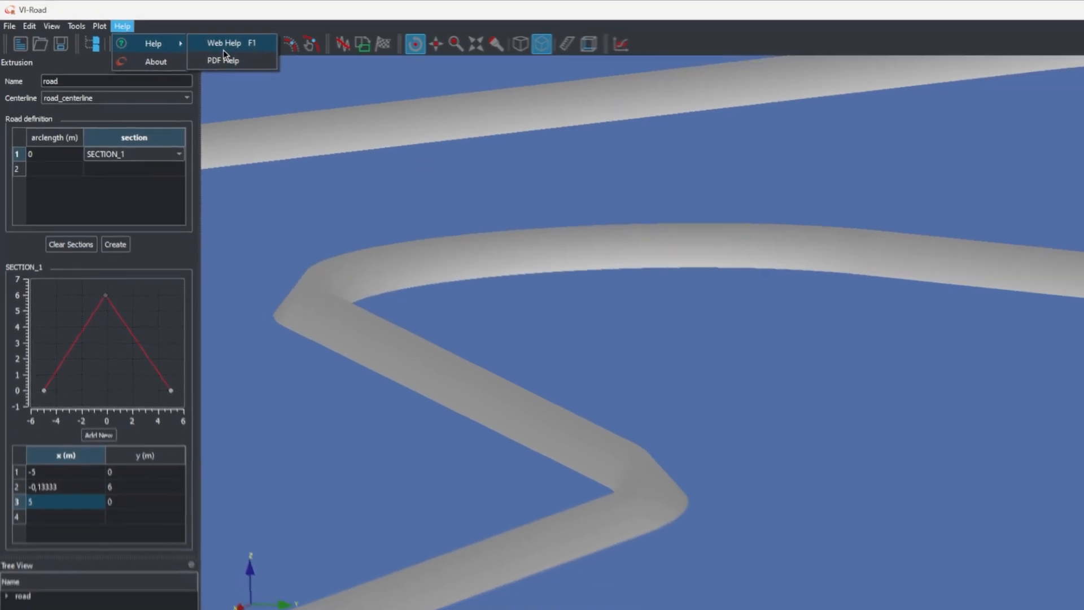
pyautogui.click(245, 48)
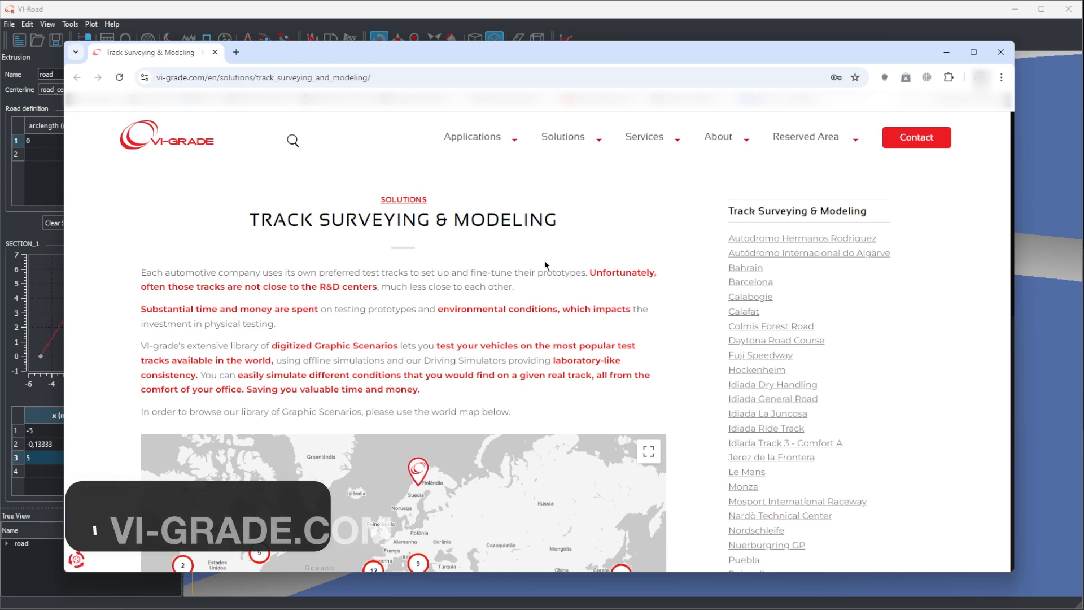
# In the browser, examine the world map, the list of digitized tracks and the site address on VI-grade's Track Surveying & Modeling page
pyautogui.scroll(-3, 545, 265)
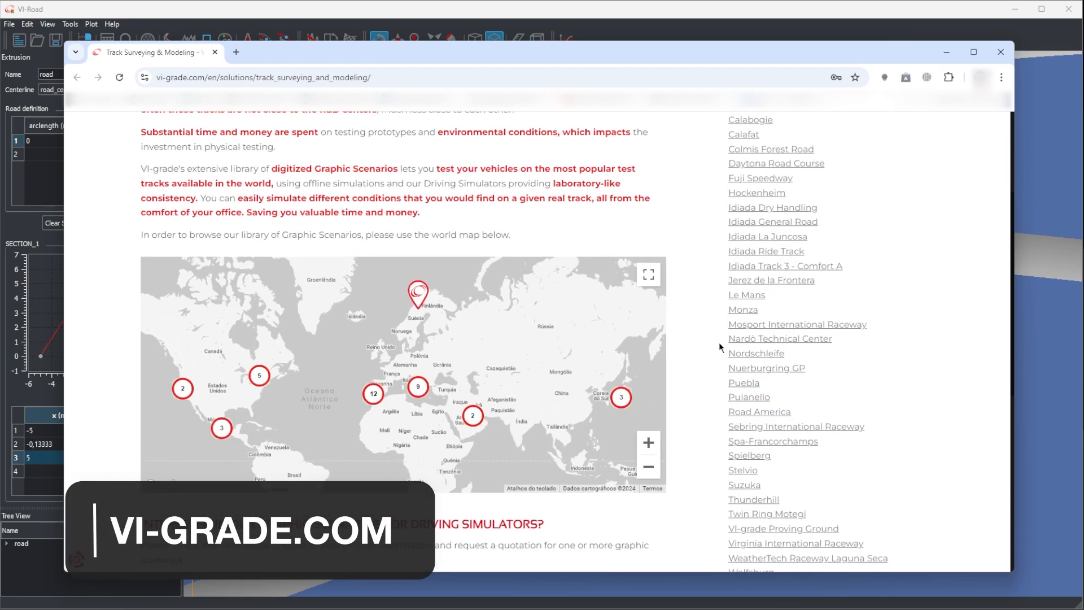
pyautogui.scroll(-3, 871, 285)
pyautogui.scroll(1, 871, 285)
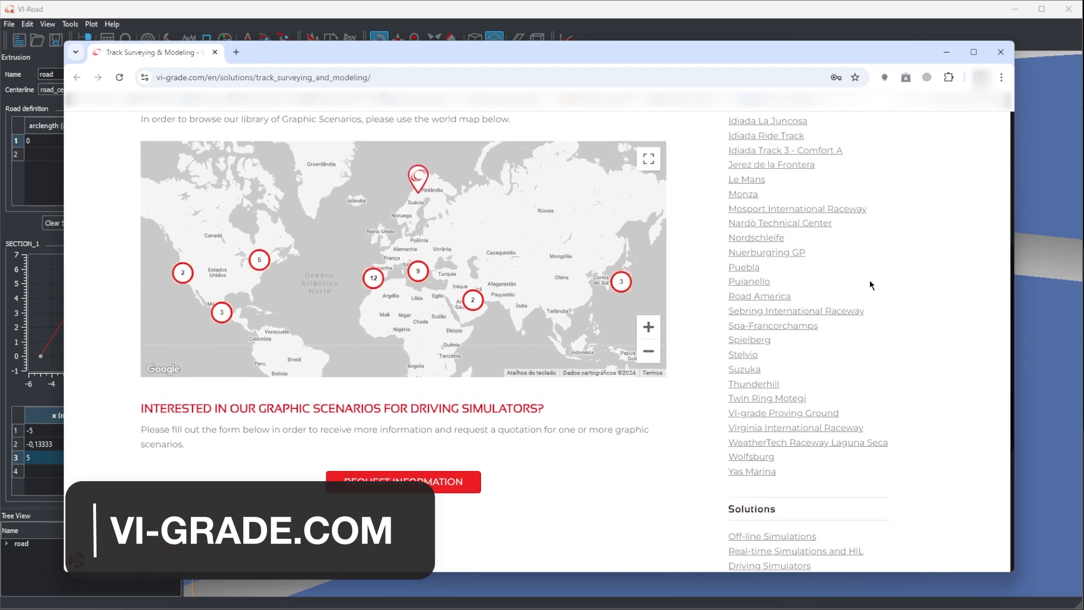
pyautogui.scroll(5, 870, 285)
pyautogui.scroll(-1, 871, 284)
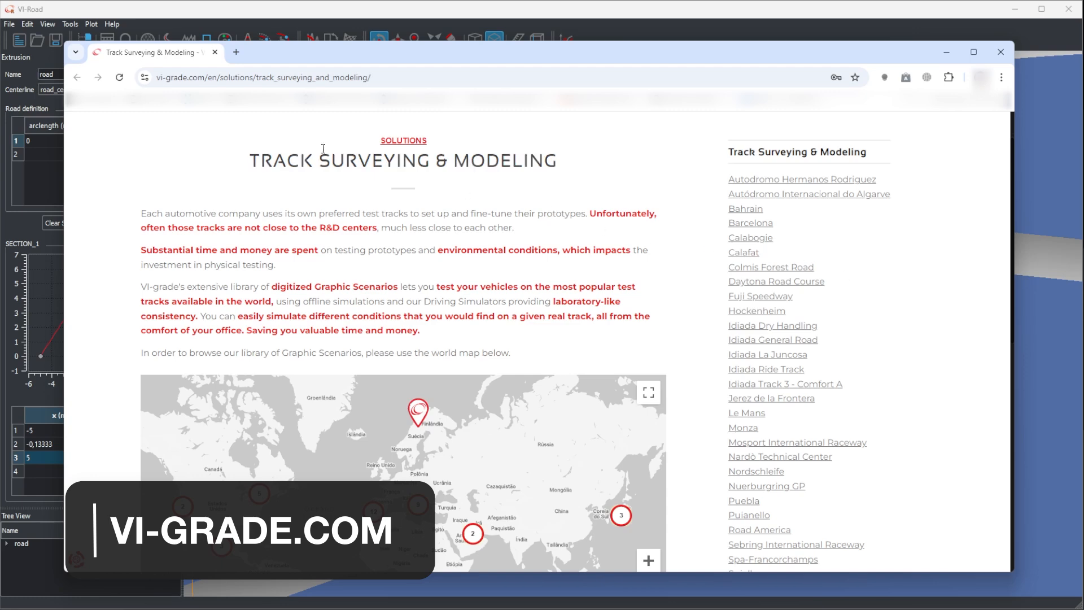
pyautogui.click(204, 79)
pyautogui.moveTo(203, 79); pyautogui.dragTo(156, 79)
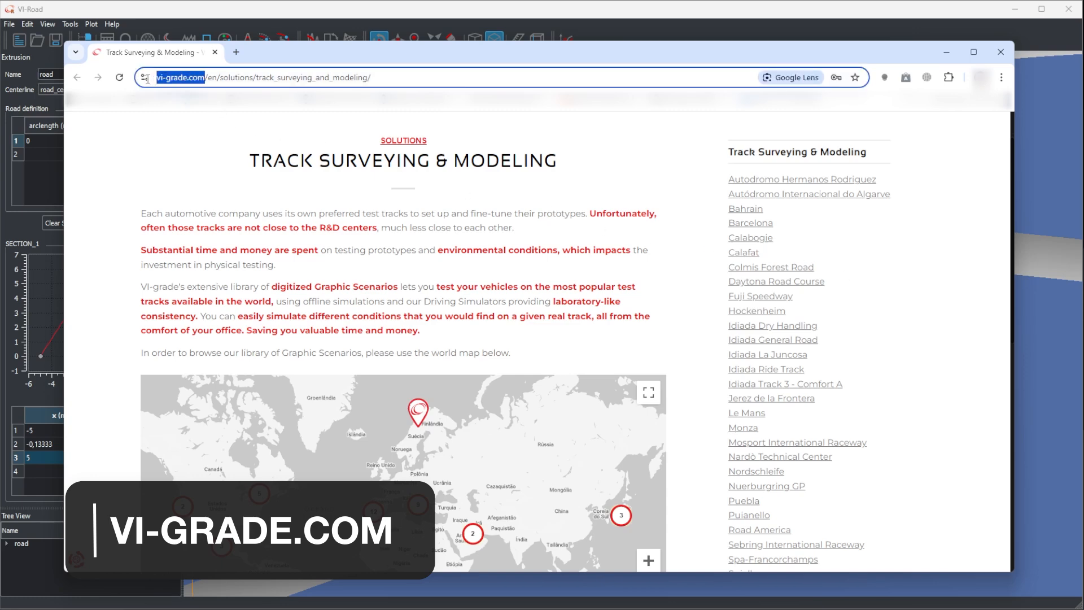
pyautogui.click(655, 196)
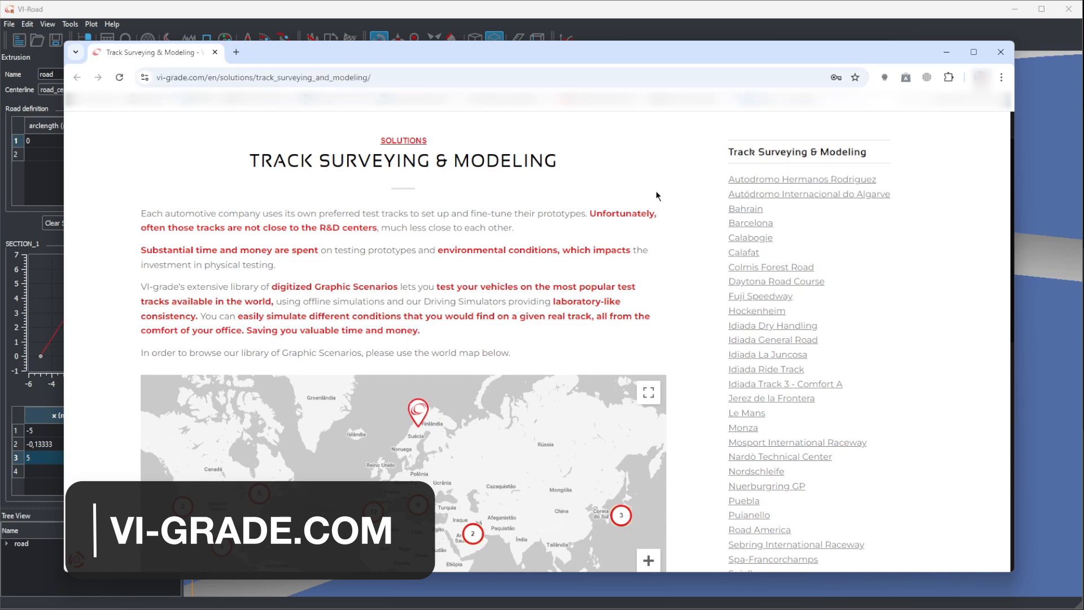
# Examine the rest of the Track Surveying & Modeling page down to its footer and close the browser
pyautogui.scroll(-10, 658, 196)
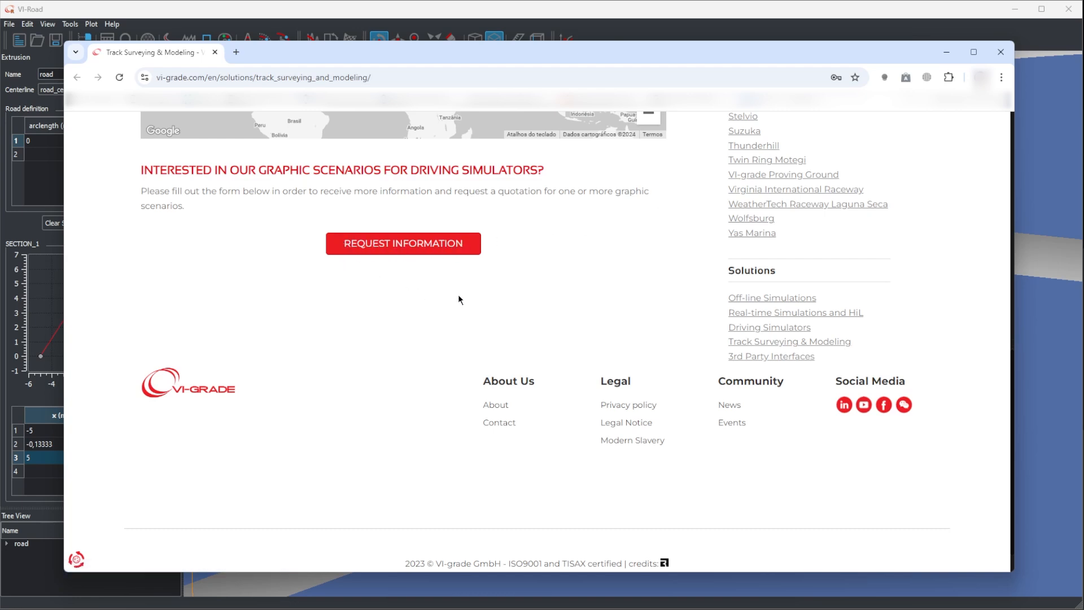
pyautogui.click(995, 53)
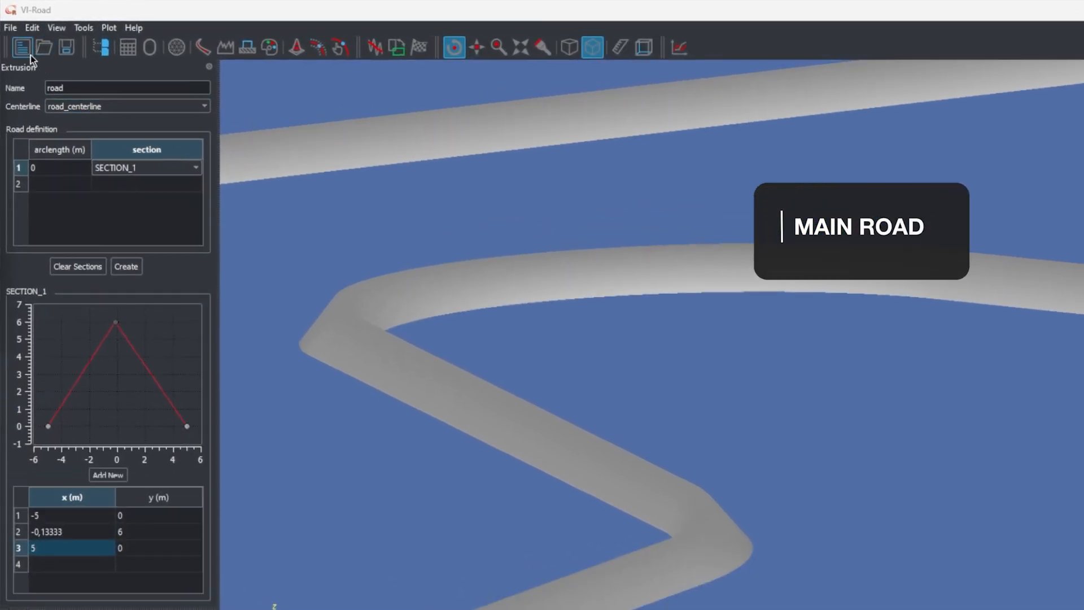
# Start a new session, discarding the current one, and begin an analytic road named speedbump_1500_90
pyautogui.click(30, 56)
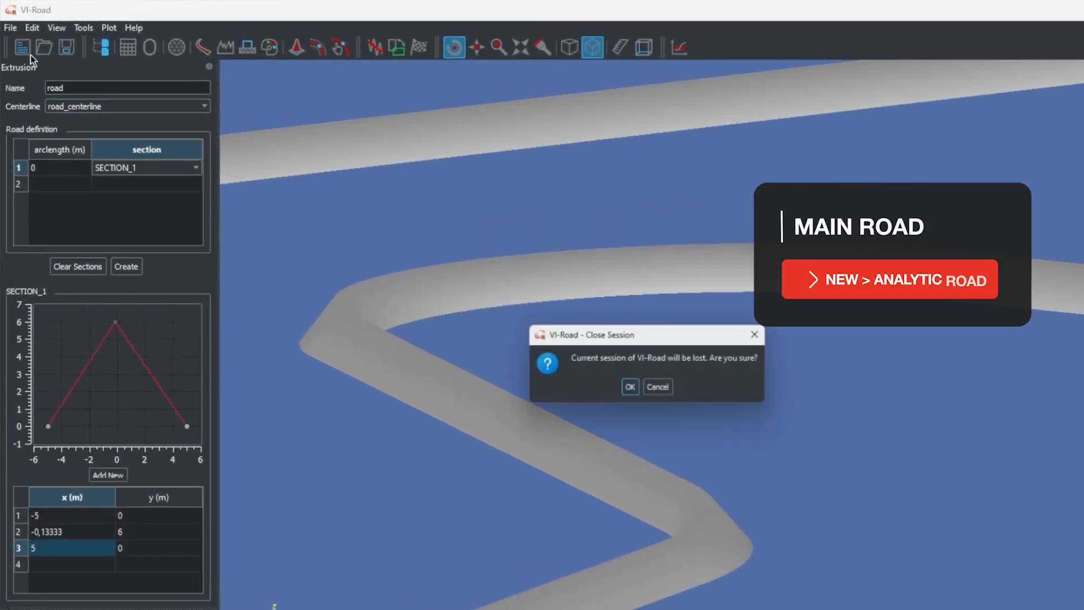
pyautogui.click(632, 389)
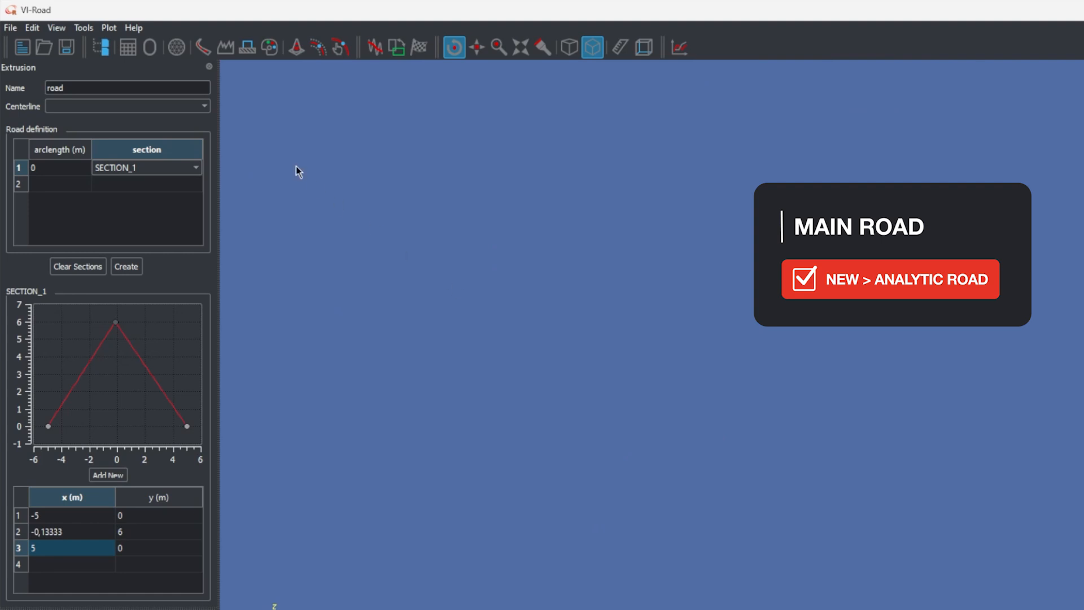
pyautogui.click(130, 50)
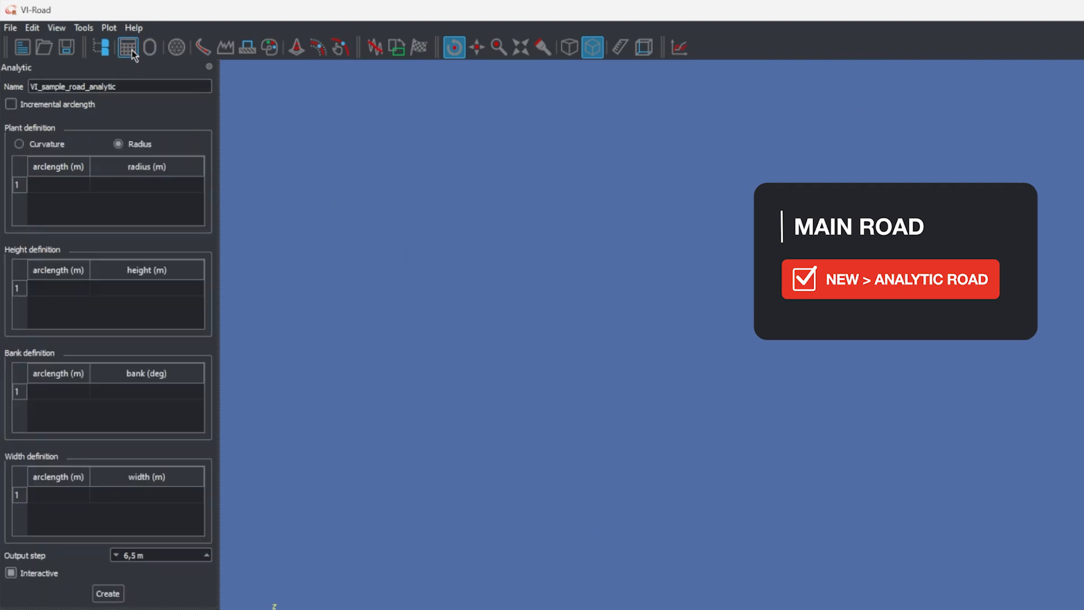
pyautogui.doubleClick(135, 87)
pyautogui.write('speedbump')
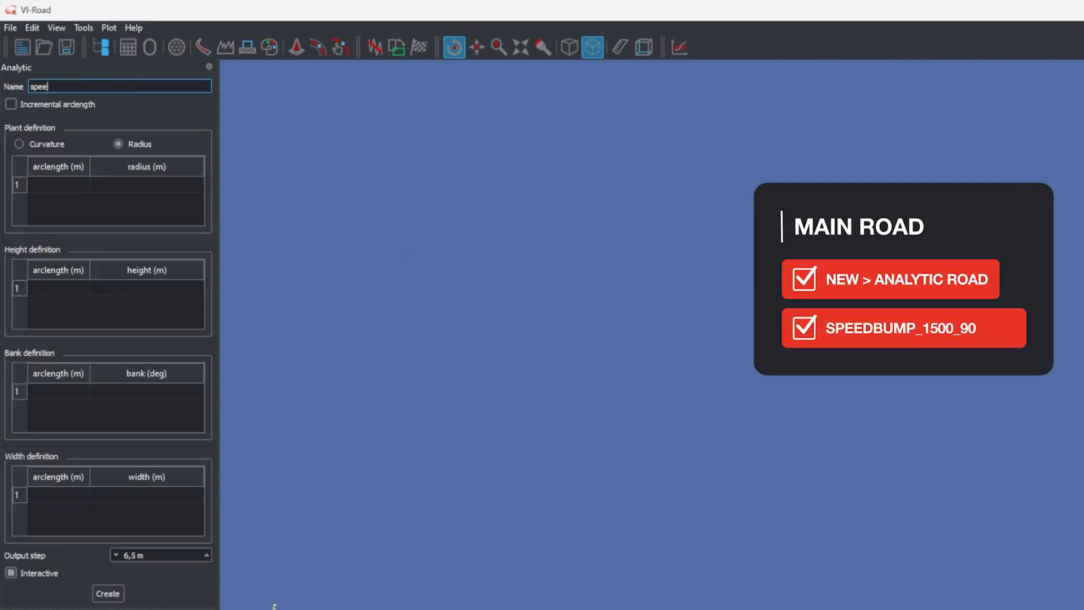
pyautogui.write('_1500_90')
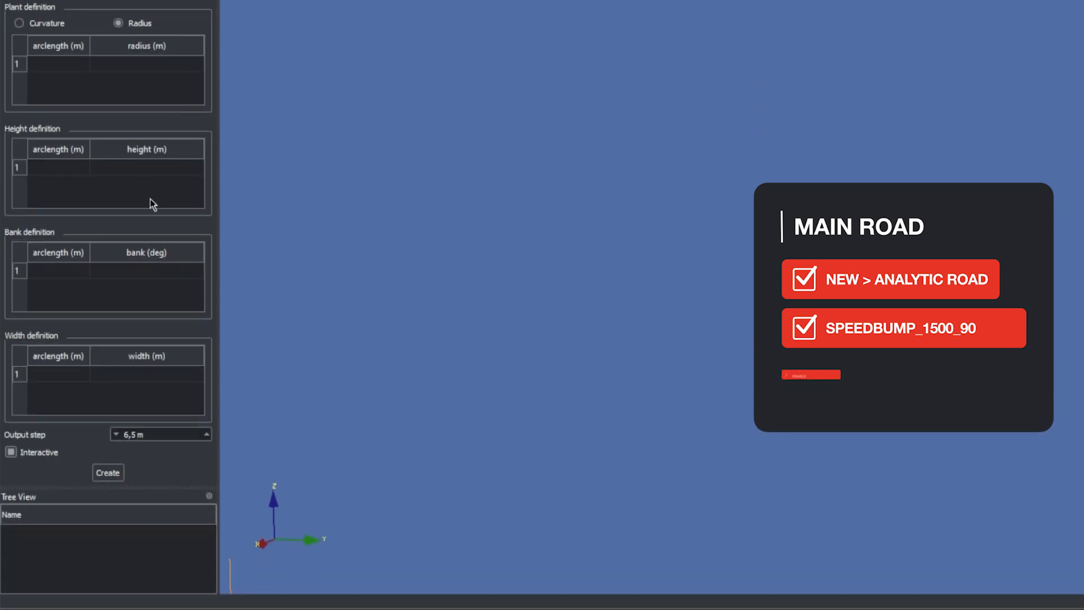
# Enable Interactive mode and define the plant with radius 0 m at arclengths 0 m and 300 m
pyautogui.click(24, 455)
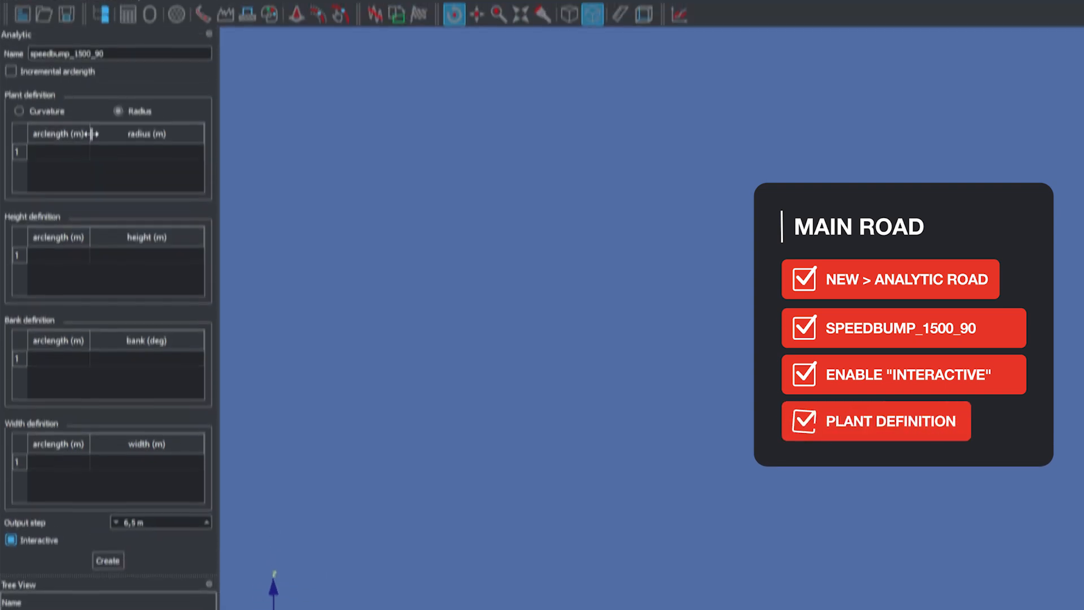
pyautogui.click(64, 188)
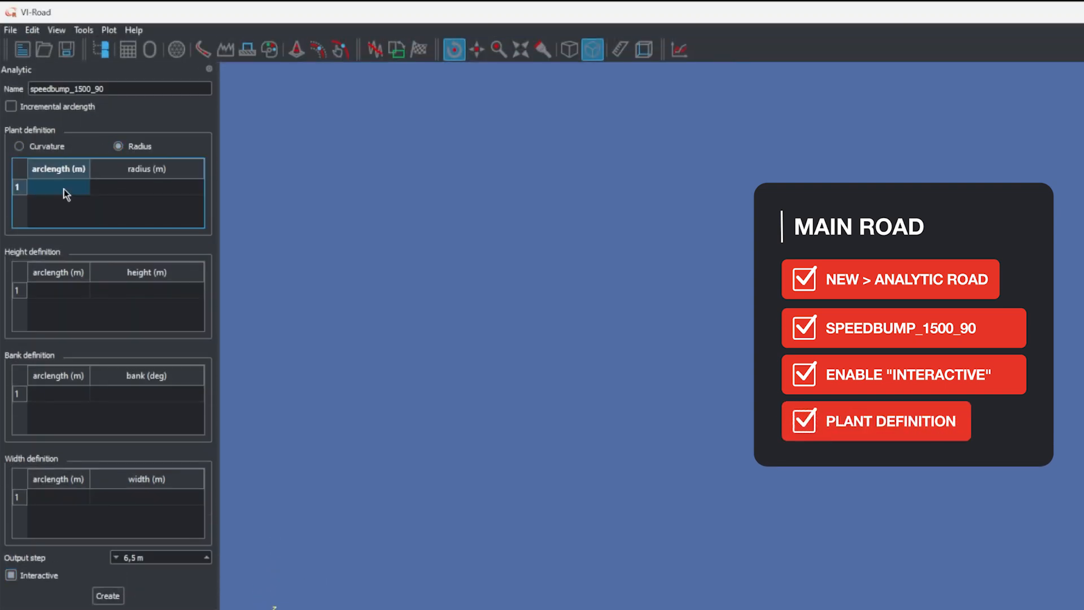
pyautogui.write('0')
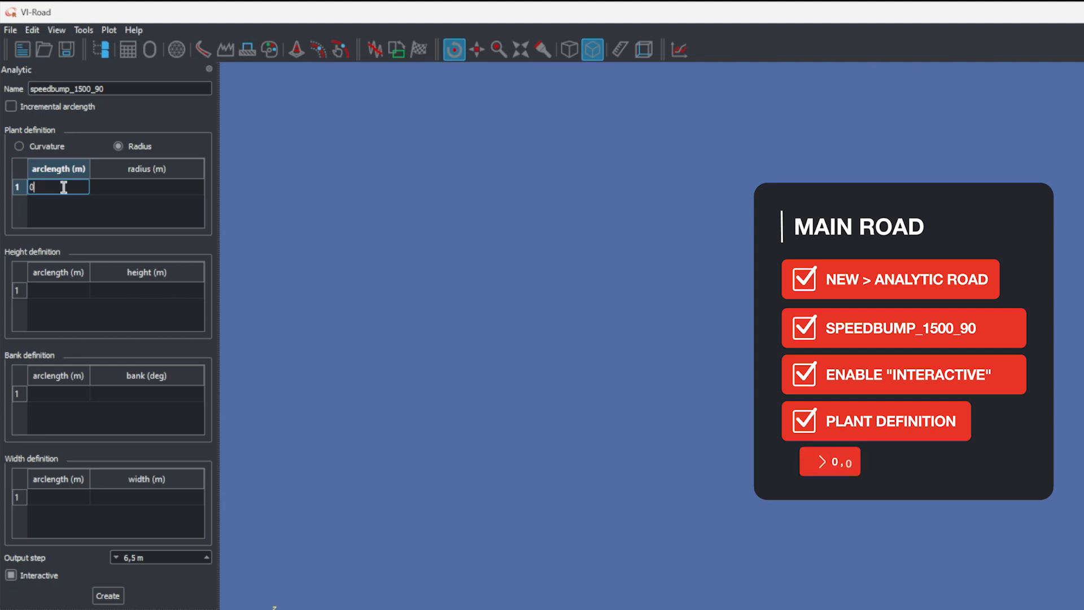
pyautogui.press('Tab')
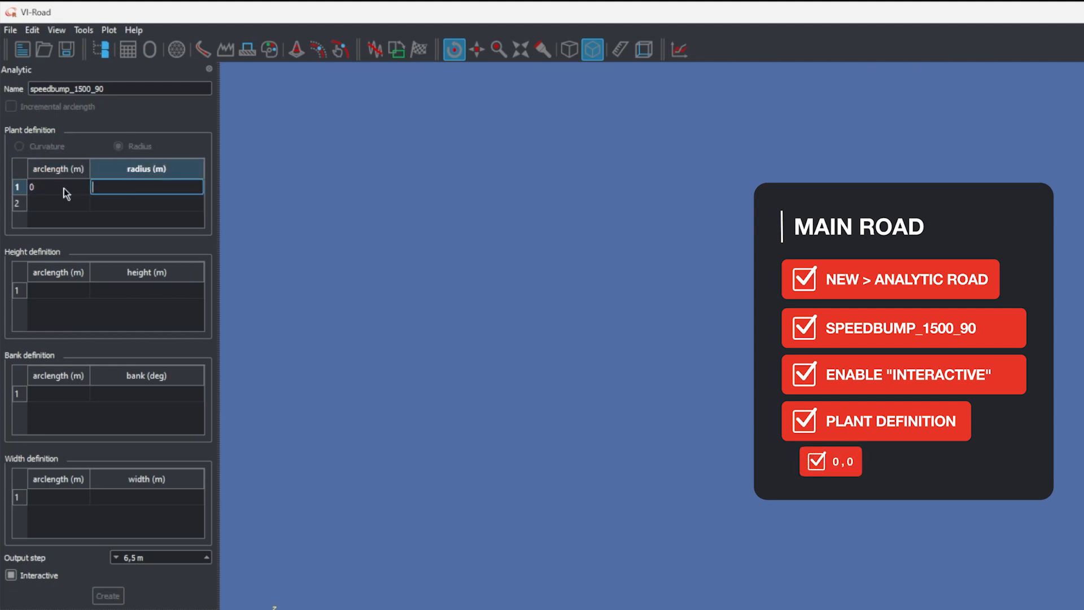
pyautogui.press('Tab')
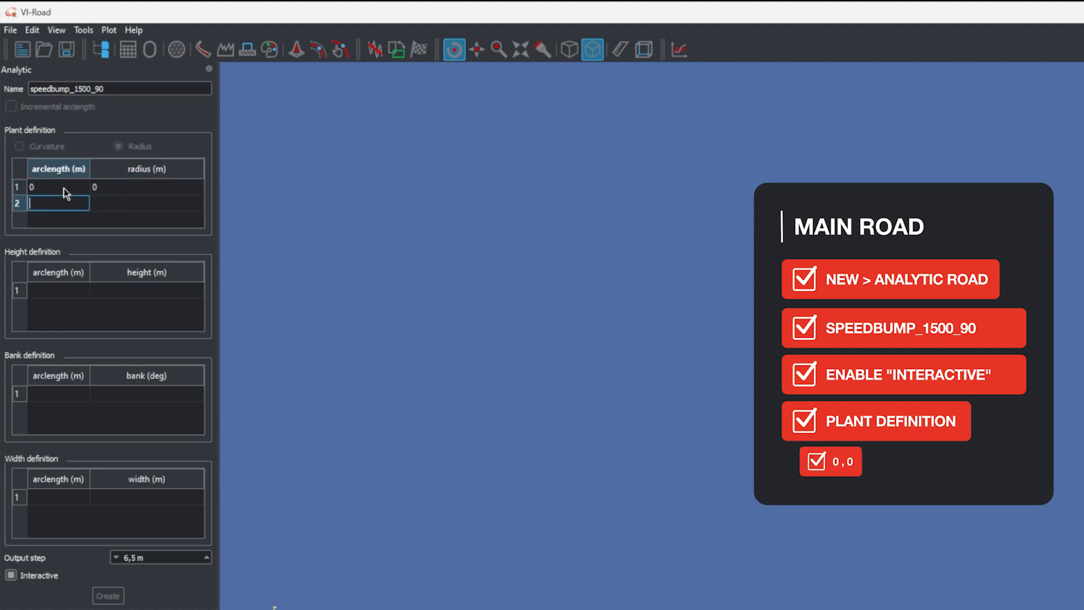
pyautogui.write('300')
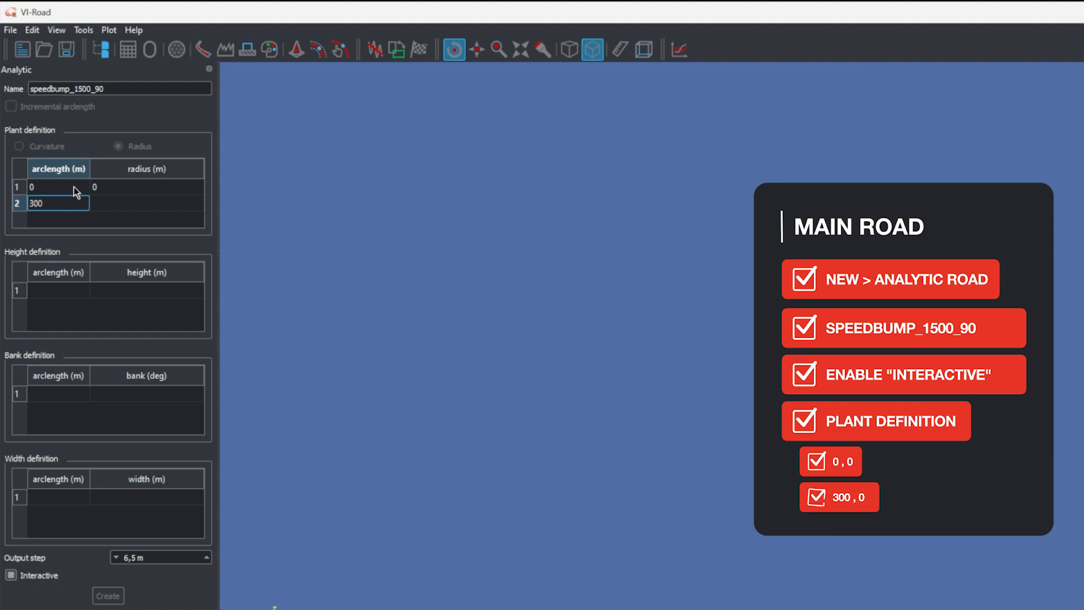
pyautogui.press('Tab')
pyautogui.write('0')
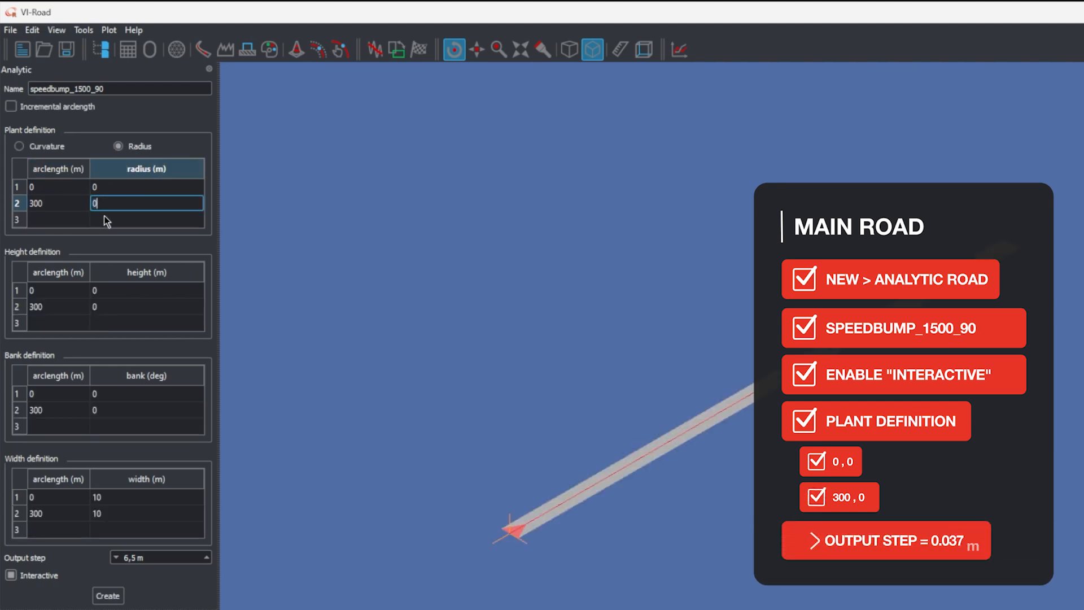
# Set the road's output step to 0.037 m and create the road
pyautogui.click(151, 435)
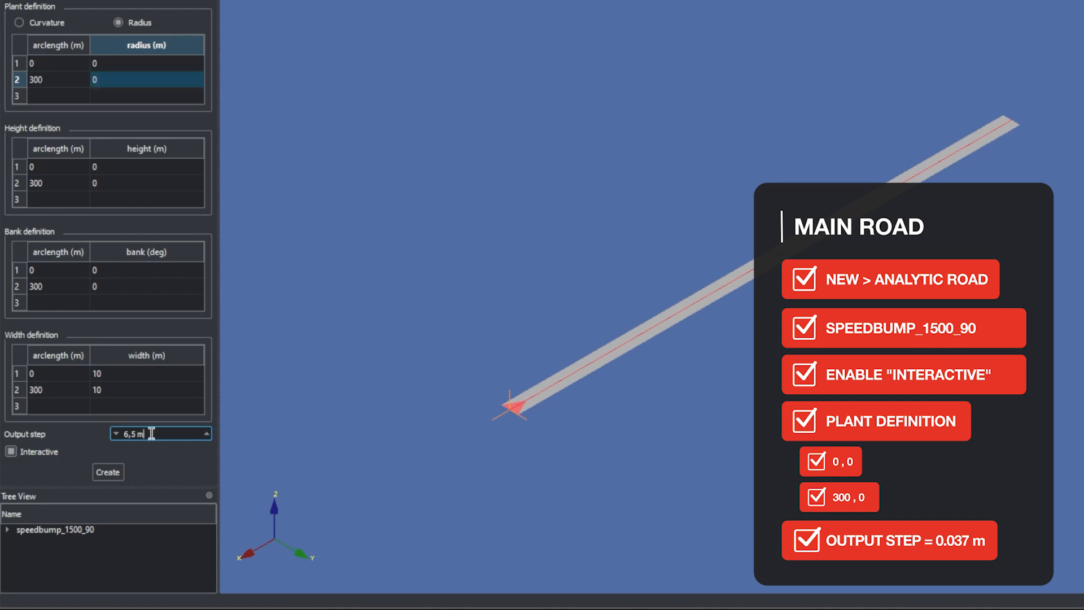
pyautogui.press('Delete')
pyautogui.press('Delete')
pyautogui.press('Delete')
pyautogui.write('0,037')
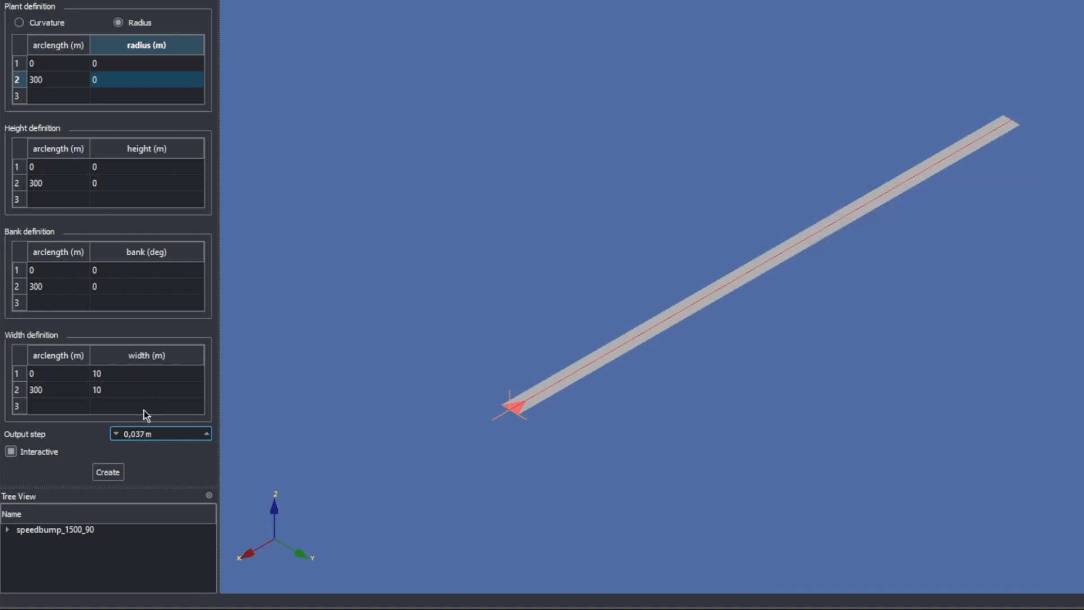
pyautogui.click(101, 468)
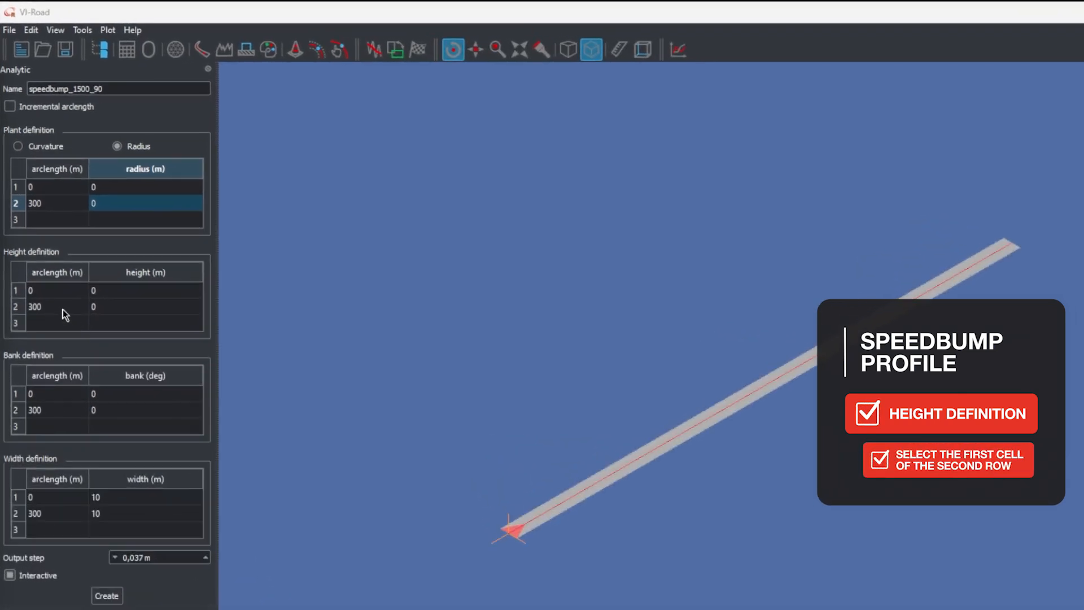
# Set the second row of the height definition to arclength 50 m with height 0 m
pyautogui.click(65, 308)
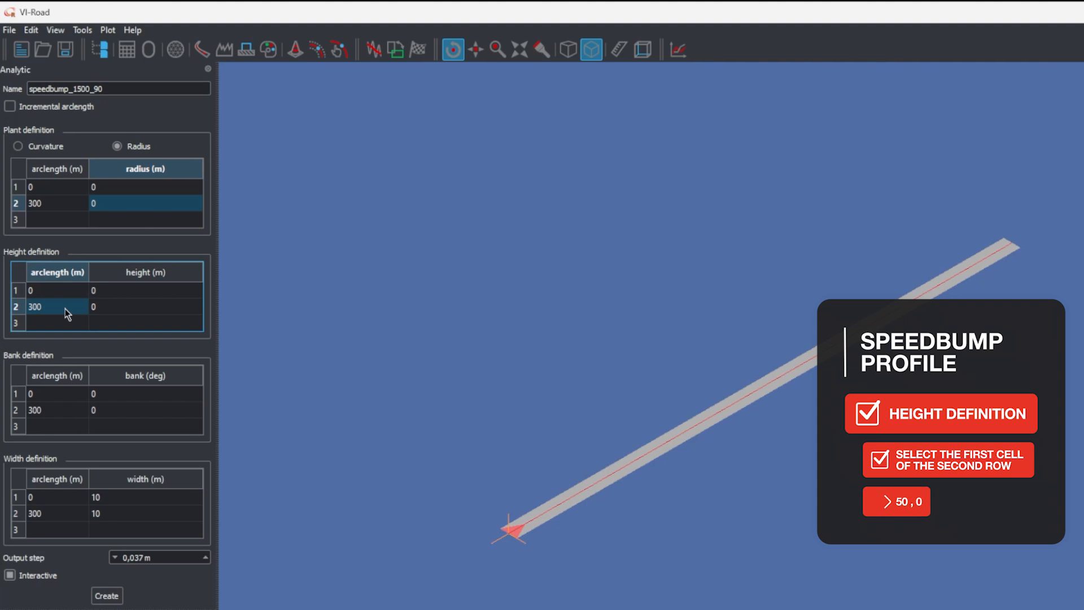
pyautogui.write('50')
pyautogui.press('Tab')
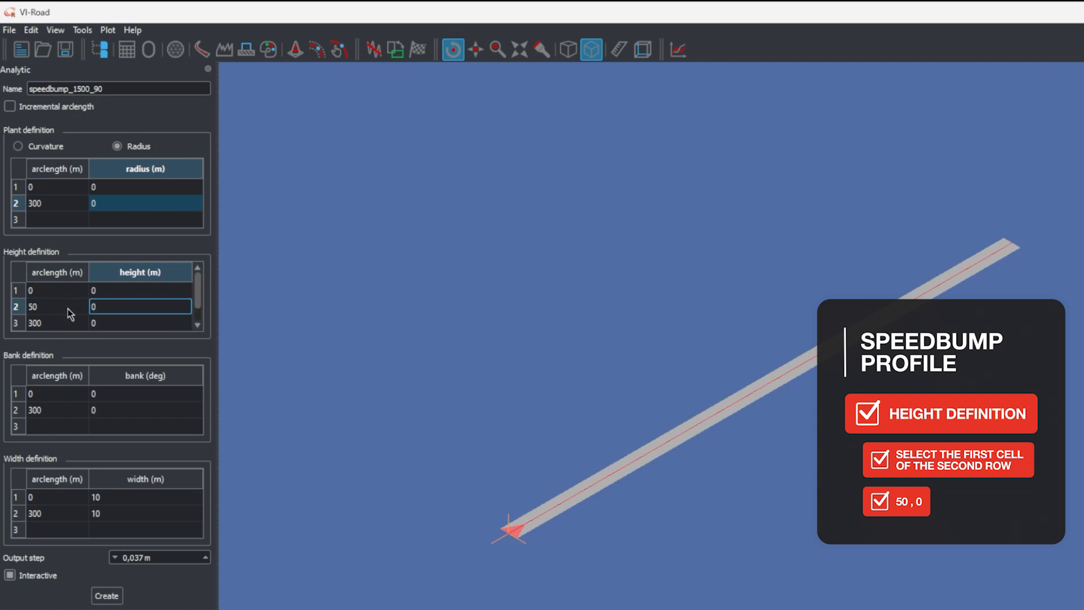
pyautogui.press('Tab')
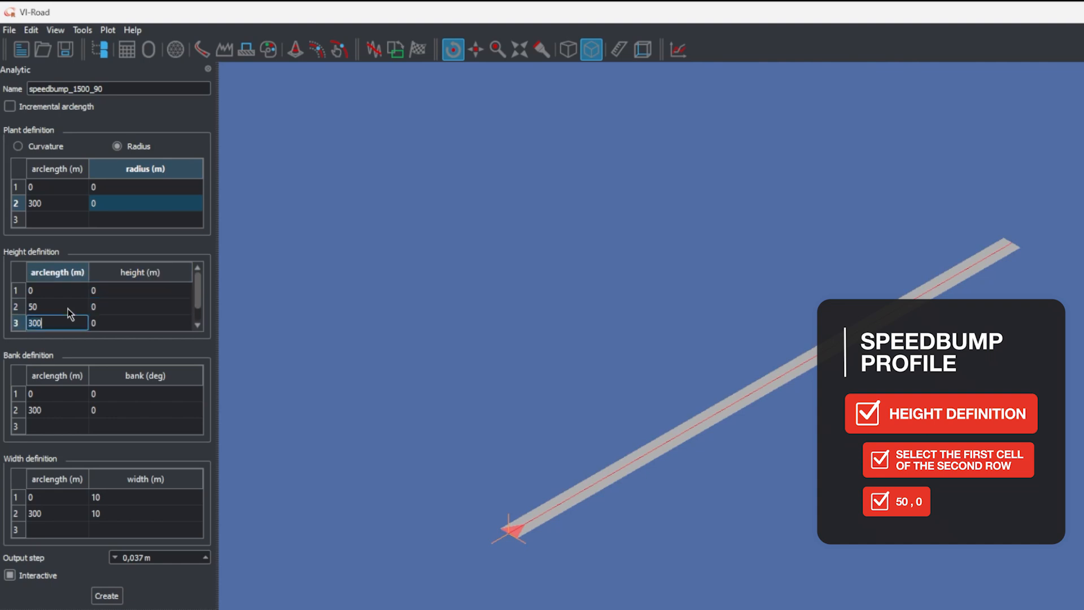
# Set the third row of the height definition to arclength 50.15 m with height 0.025 m
pyautogui.press('BackSpace')
pyautogui.press('BackSpace')
pyautogui.press('BackSpace')
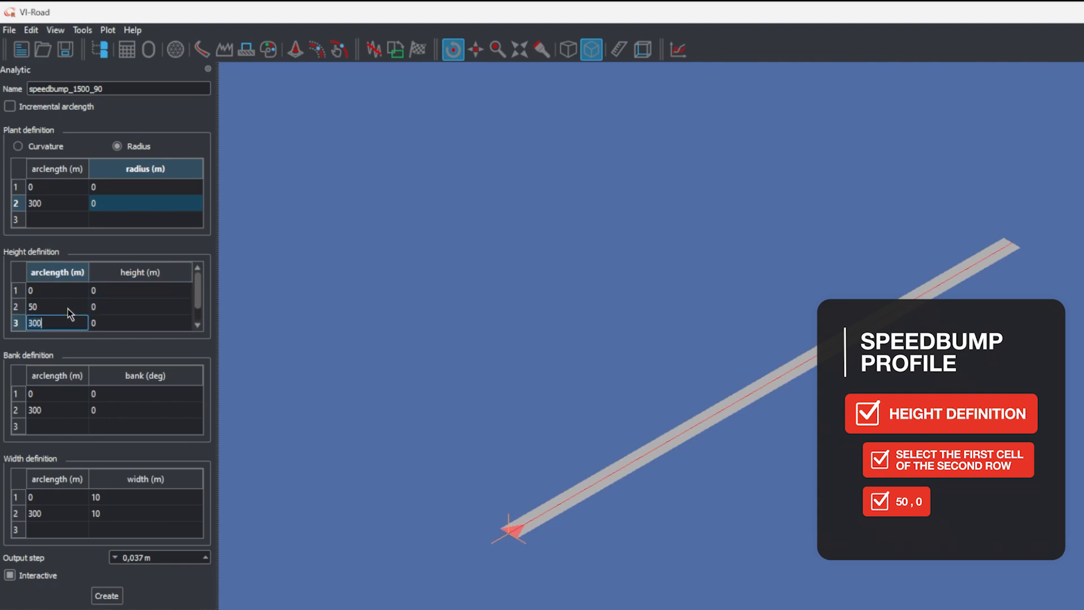
pyautogui.write('50.15')
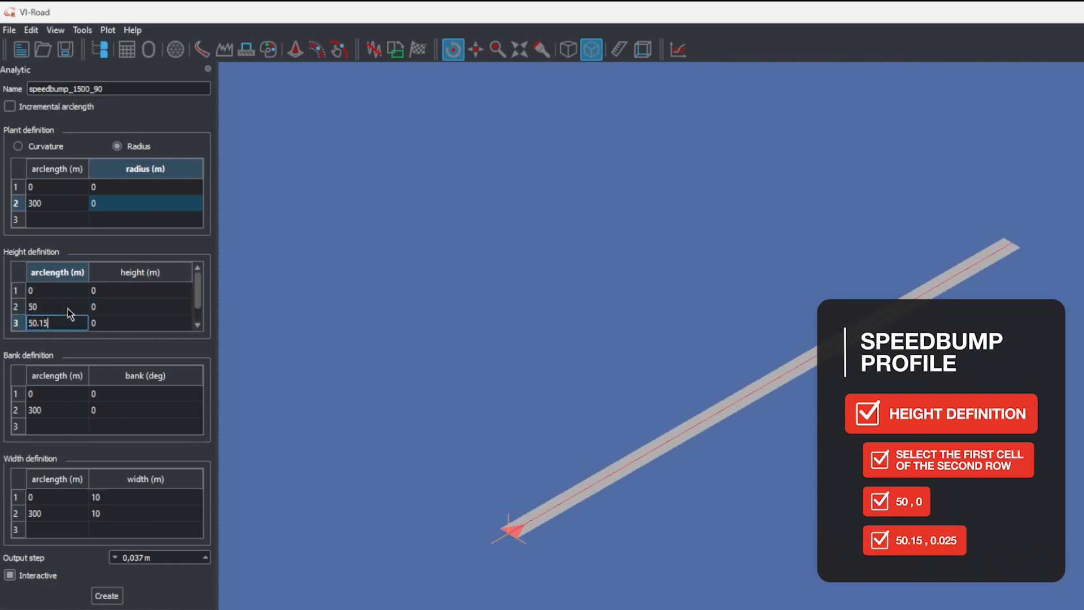
pyautogui.press('Tab')
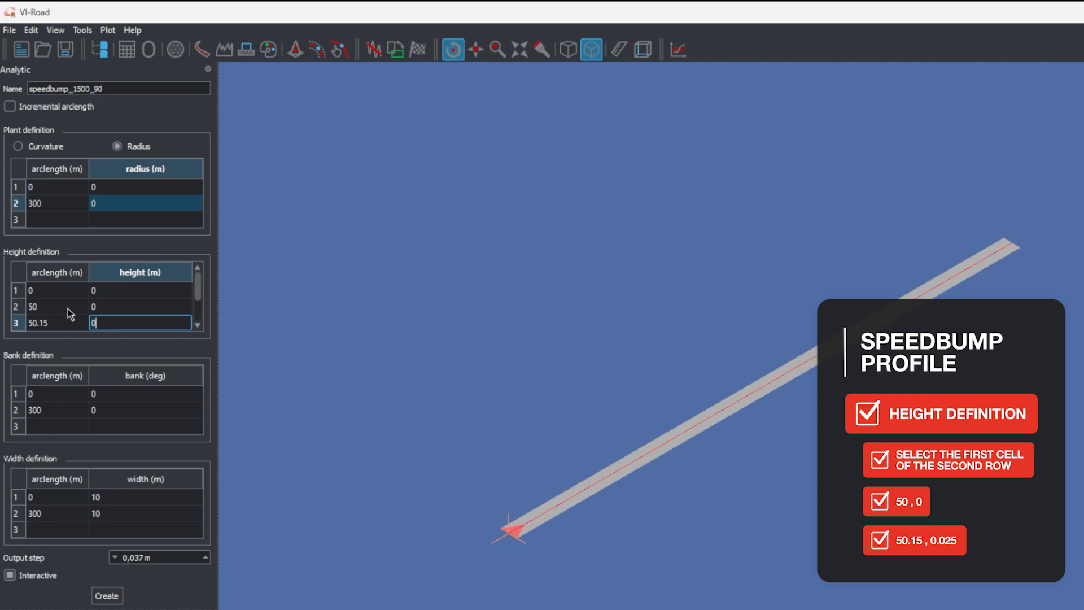
pyautogui.write('0.025')
pyautogui.press('Tab')
# Set the fourth row of the height definition to arclength 50.3 m with height 0.055 m
pyautogui.write('300')
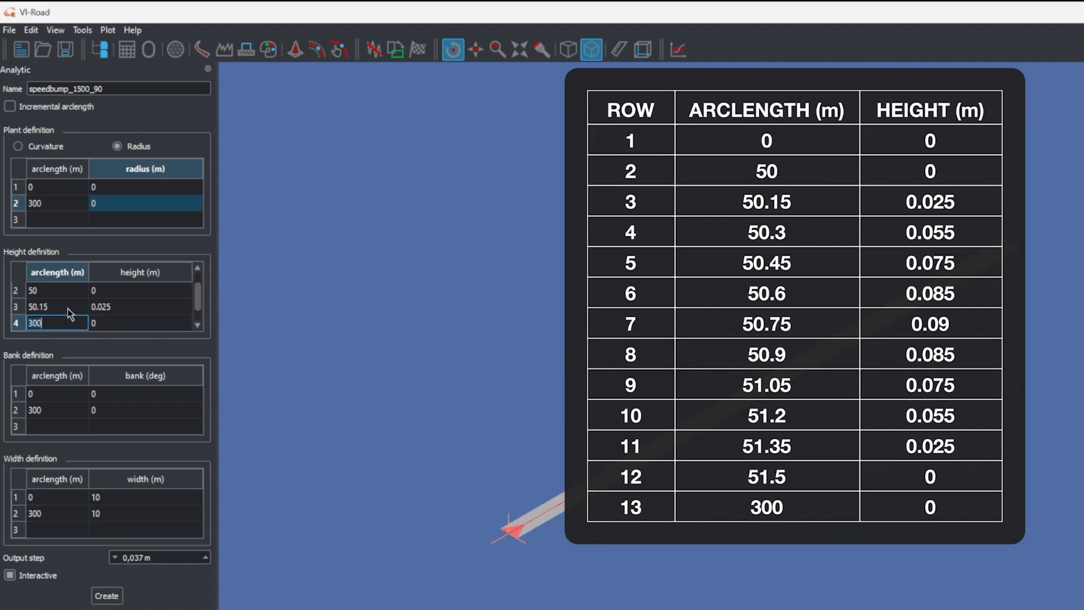
pyautogui.press('BackSpace')
pyautogui.press('BackSpace')
pyautogui.press('BackSpace')
pyautogui.write('50.3')
pyautogui.press('Tab')
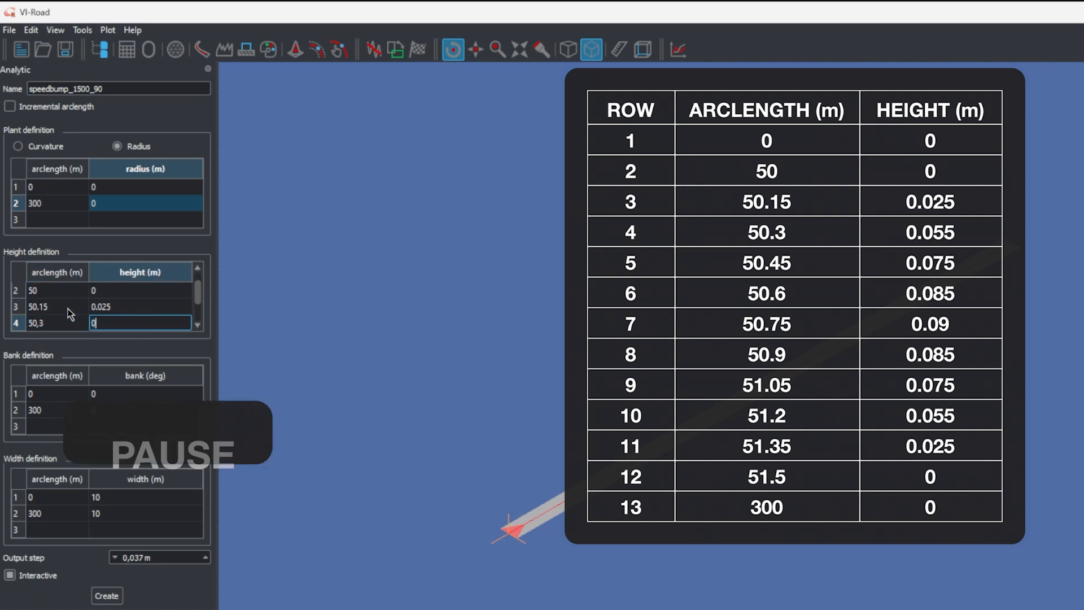
pyautogui.write('0.055')
pyautogui.press('Tab')
# Fill height definition rows 5 and 6 with arclength 50.45 m at height 0.075 m and 50.6 m at 0.085 m
pyautogui.write('50.45')
pyautogui.press('Tab')
pyautogui.write('0.075')
pyautogui.write('6')
pyautogui.press('Tab')
pyautogui.write('0.085')
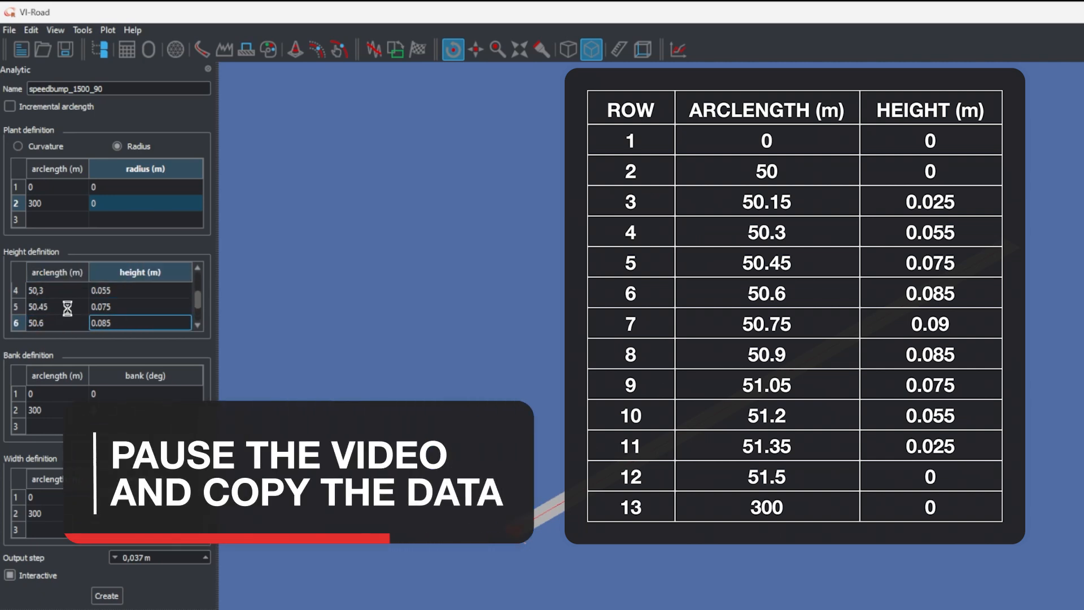
pyautogui.press('Tab')
# Fill height definition rows 7 to 9 with 50.75 m at 0.09 m, 50.9 m at 0.085 m and 51.05 m at 0.075 m
pyautogui.write('50.75')
pyautogui.press('Tab')
pyautogui.write('0.09')
pyautogui.press('Tab')
pyautogui.write('05')
pyautogui.press('Tab')
pyautogui.write('0.075')
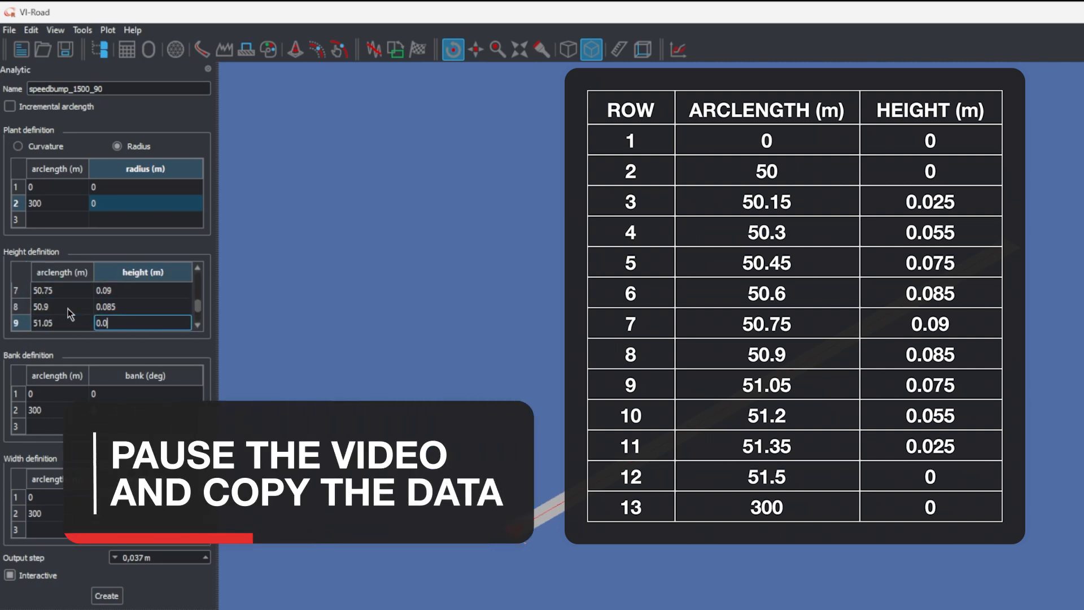
# Fill height definition rows 10 to 12 with 51.2 m at 0.055 m, 51.35 m at 0.025 m and 51.5 m at 0 m
pyautogui.press('Tab')
pyautogui.write('51.2')
pyautogui.press('Tab')
pyautogui.write('0.055')
pyautogui.press('Tab')
pyautogui.write('0.025')
pyautogui.press('Tab')
pyautogui.write('51.5')
pyautogui.press('Tab')
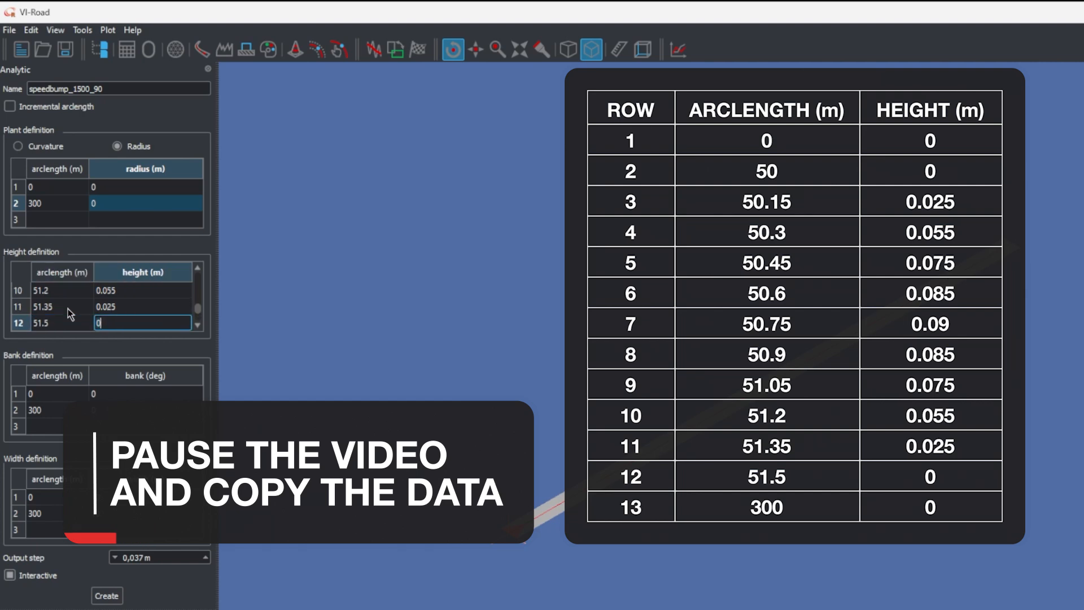
pyautogui.write('0')
pyautogui.press('Tab')
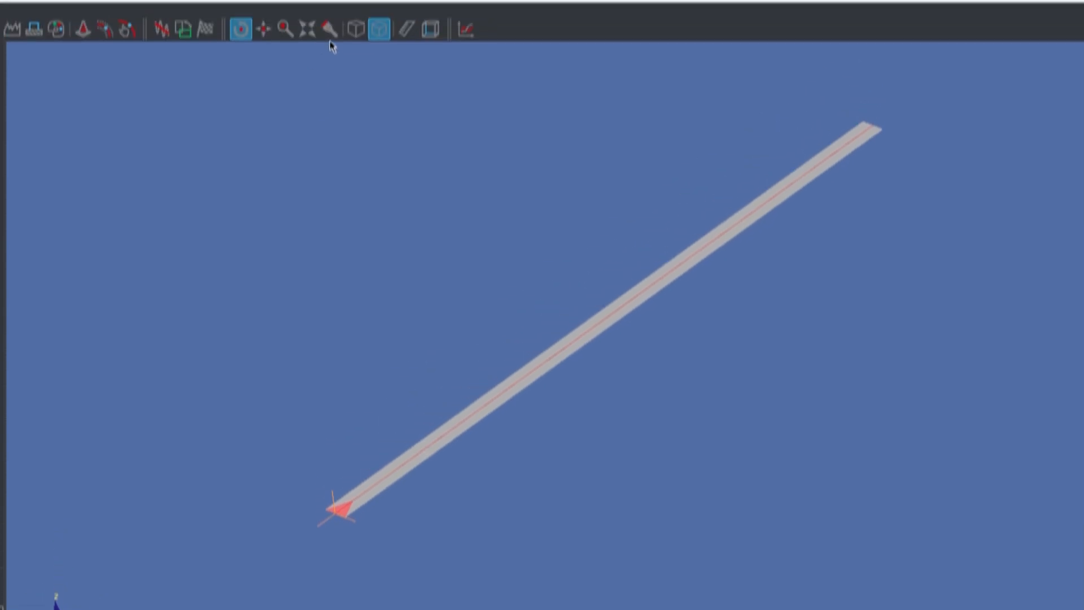
# Inspect the speed bump on the road up close in perspective projection
pyautogui.click(428, 468)
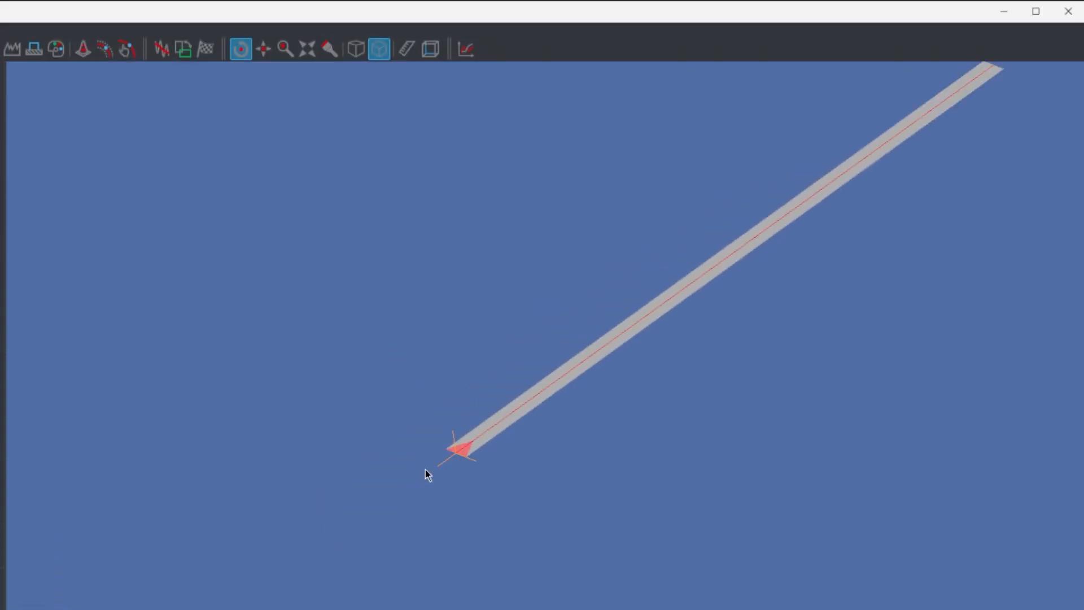
pyautogui.scroll(10, 544, 385)
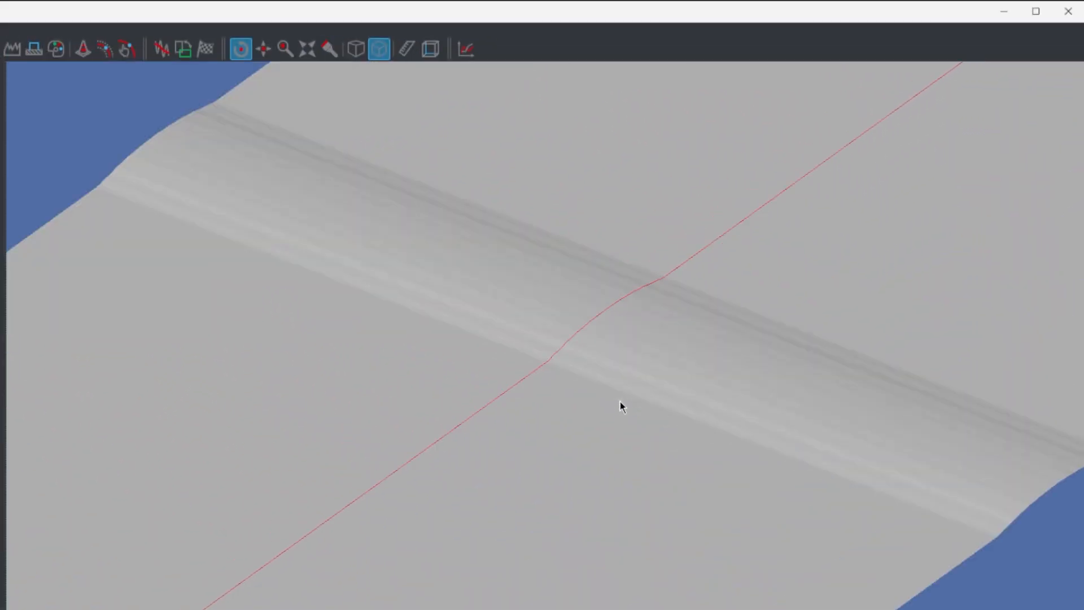
pyautogui.scroll(-3, 620, 402)
pyautogui.click(356, 48)
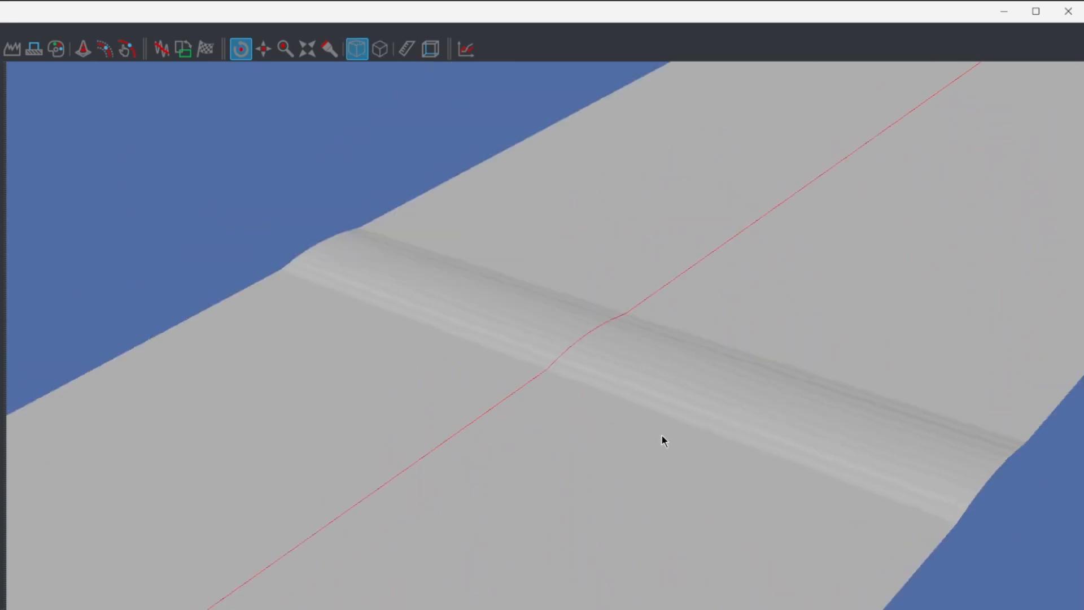
pyautogui.moveTo(662, 435); pyautogui.dragTo(547, 454)
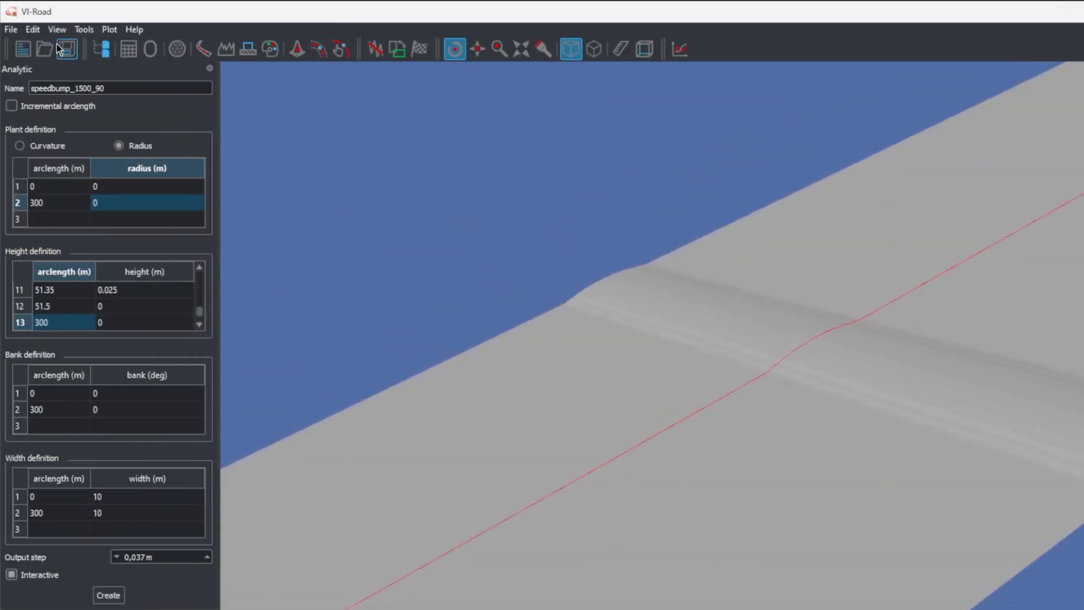
# Start exporting the speedbump_1500_90 road in Rdf and Wavefront formats and browse to the VI-CarRealTime Projects/Roads folder
pyautogui.click(60, 49)
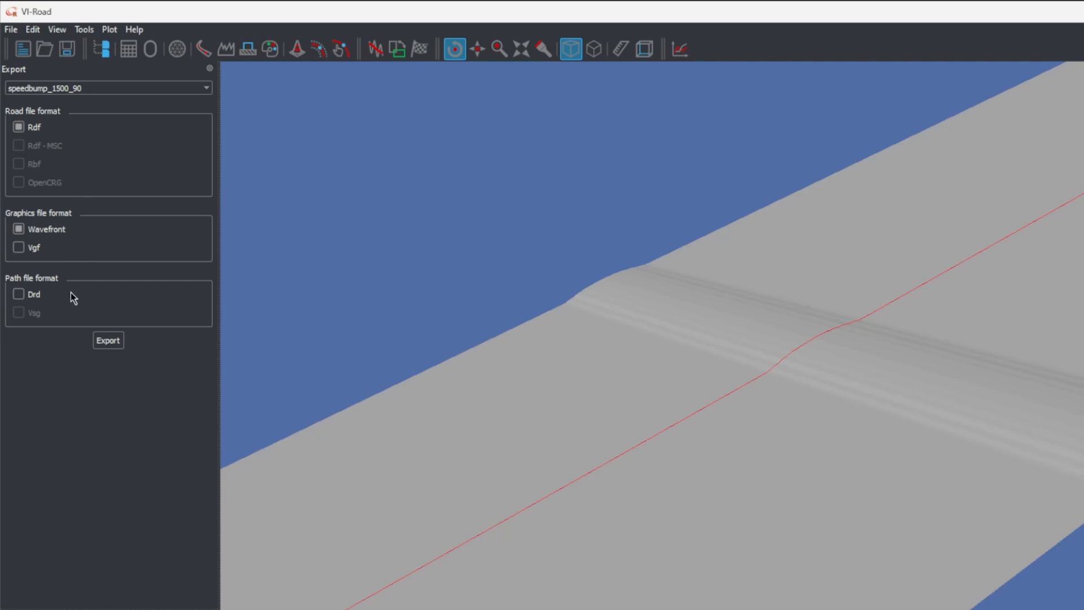
pyautogui.click(108, 340)
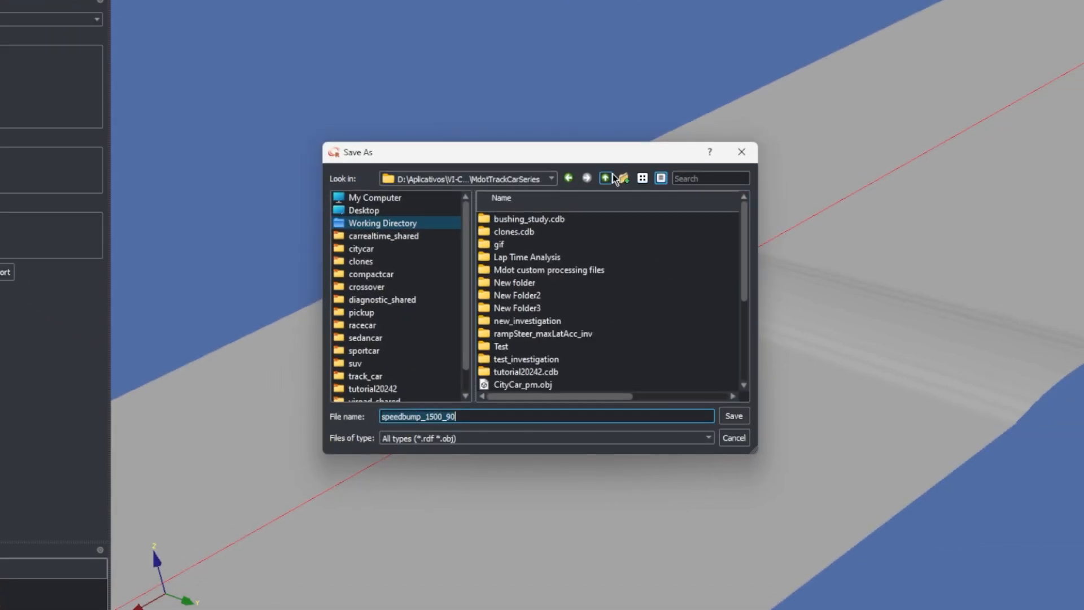
pyautogui.click(607, 177)
pyautogui.click(606, 178)
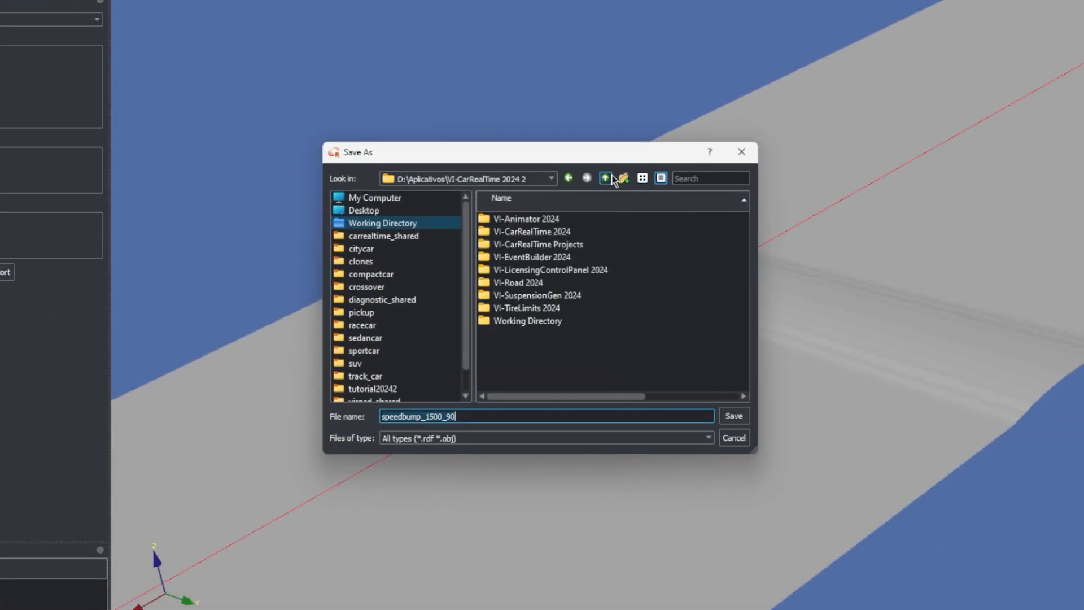
pyautogui.doubleClick(560, 244)
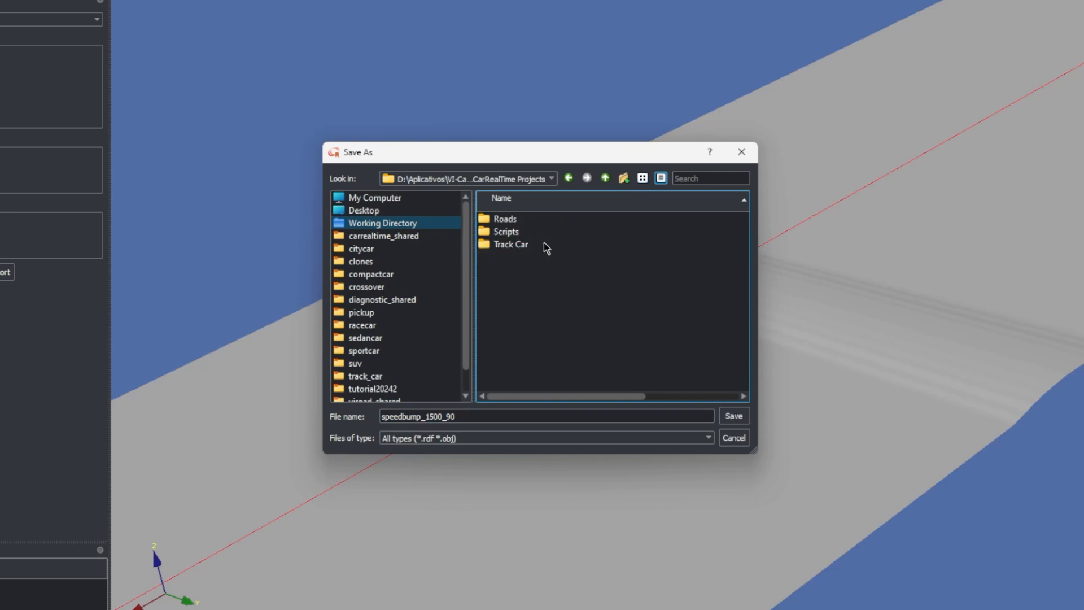
pyautogui.click(522, 244)
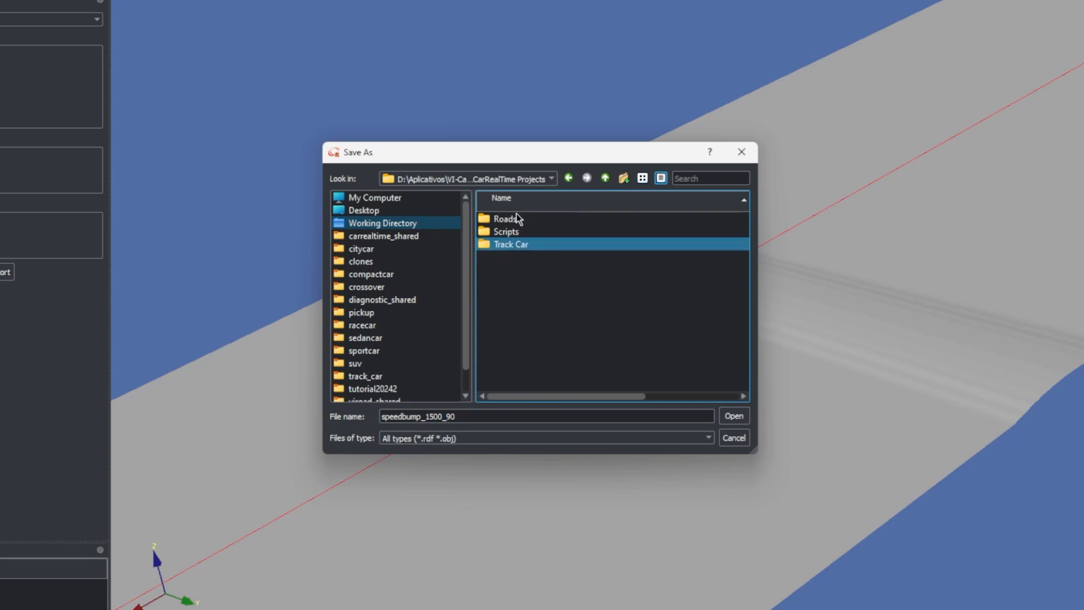
pyautogui.click(516, 219)
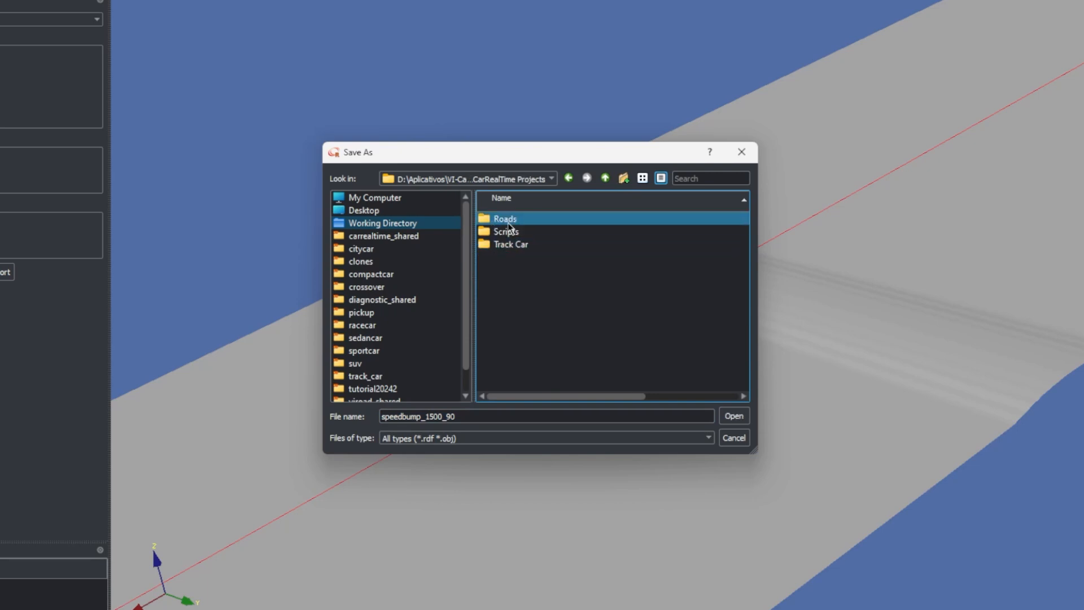
pyautogui.doubleClick(525, 223)
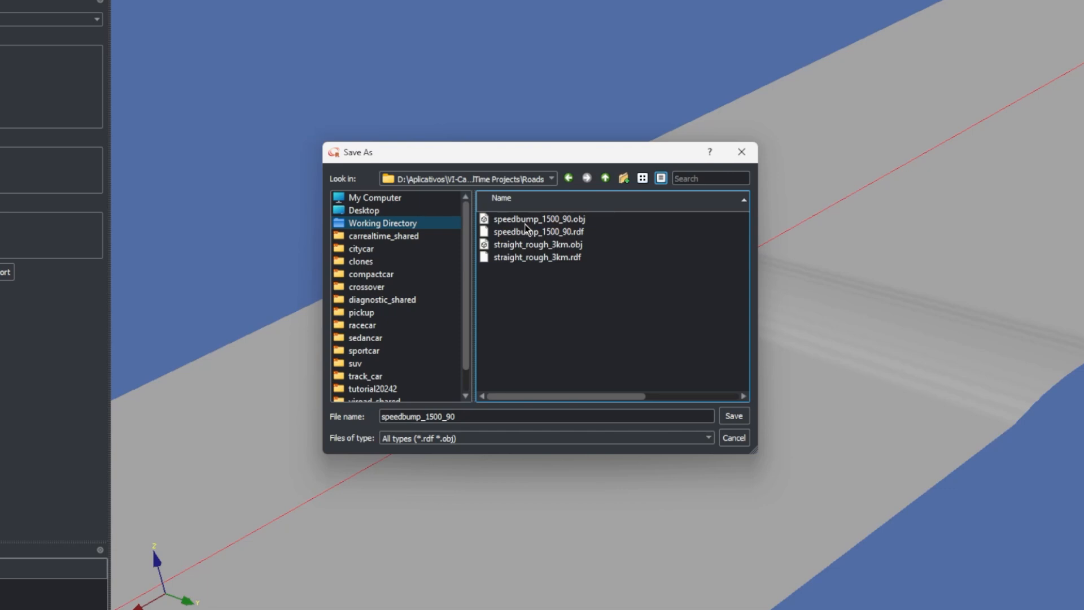
# Save the road export as speedbump_1500_90.rdf in the Roads folder, replacing all existing files
pyautogui.click(530, 230)
pyautogui.click(491, 415)
pyautogui.press('BackSpace')
pyautogui.press('BackSpace')
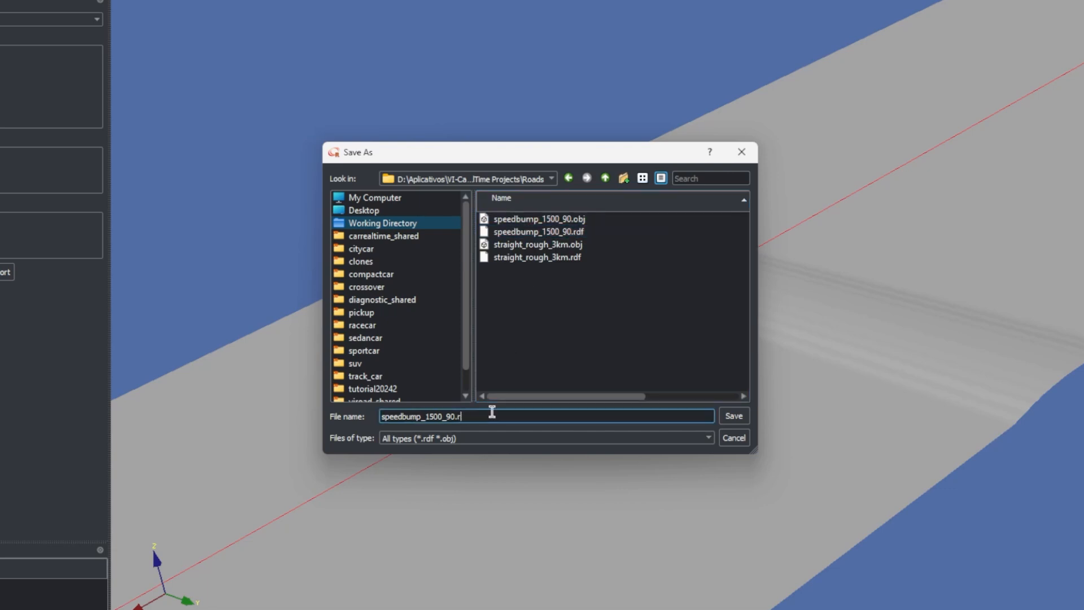
pyautogui.write('df')
pyautogui.click(737, 417)
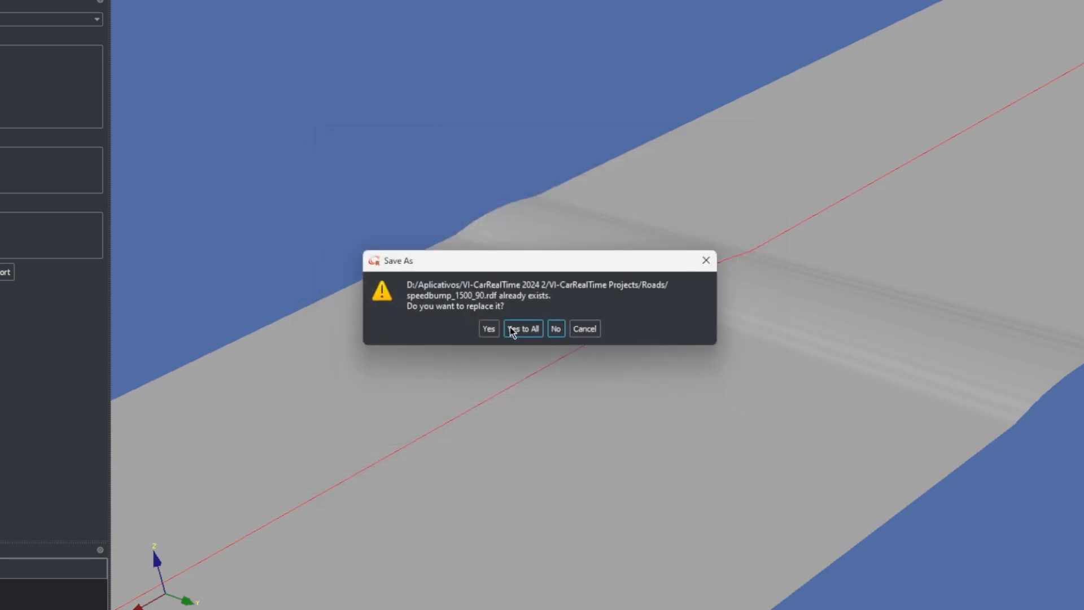
pyautogui.click(511, 328)
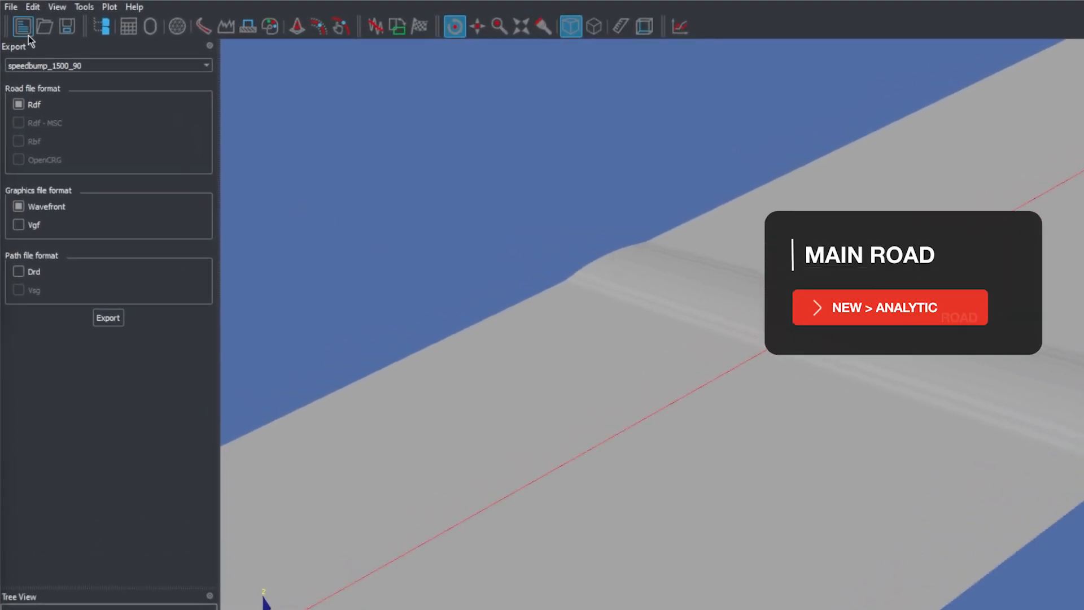
# Discard the current session and start a new analytic road named straight_rough_3km
pyautogui.click(29, 36)
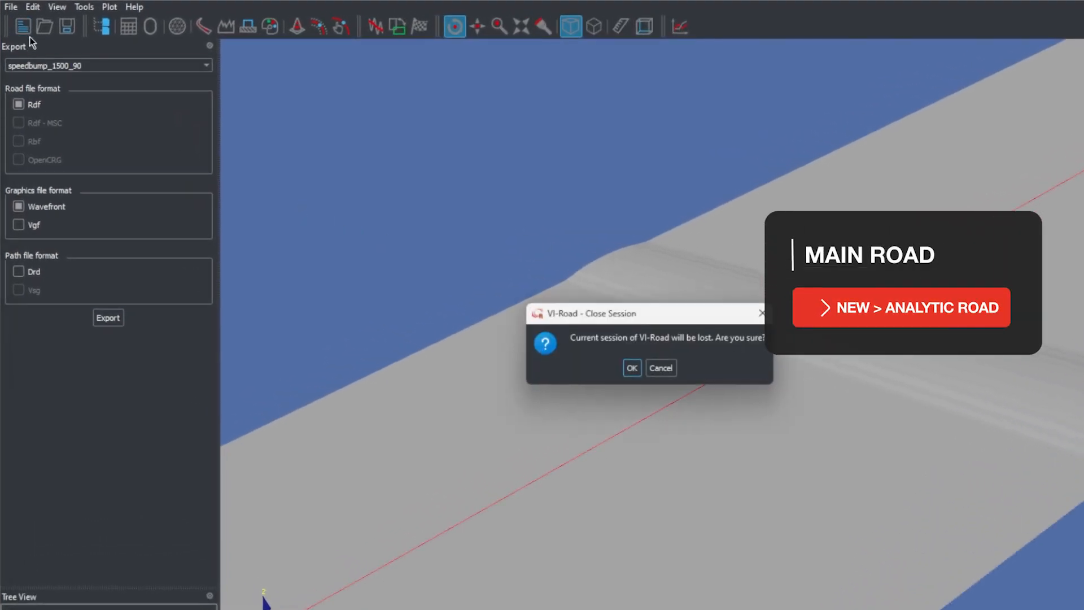
pyautogui.click(632, 368)
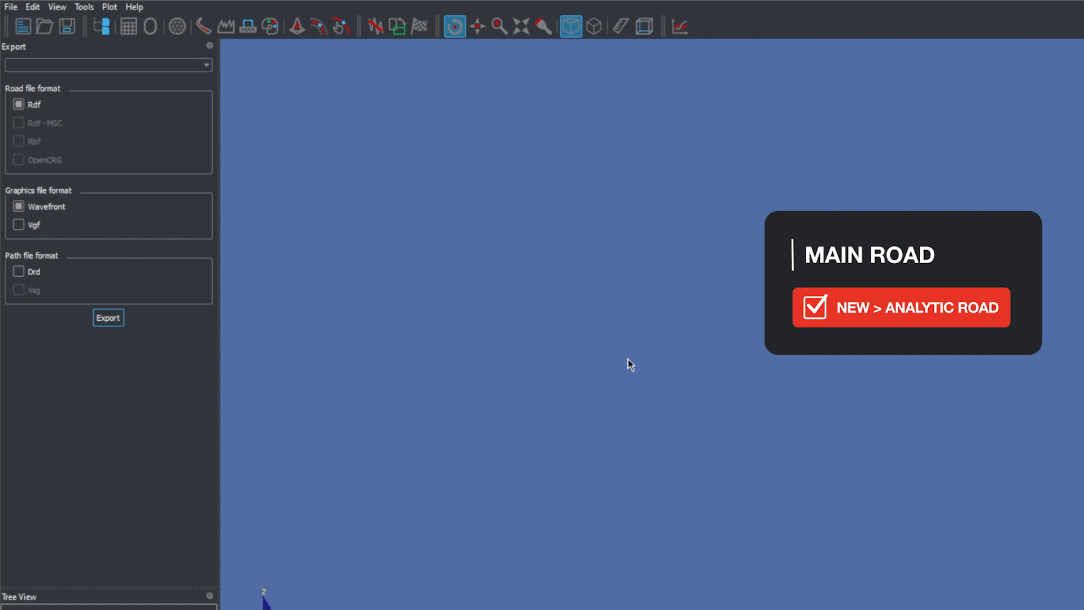
pyautogui.click(137, 33)
pyautogui.click(31, 65)
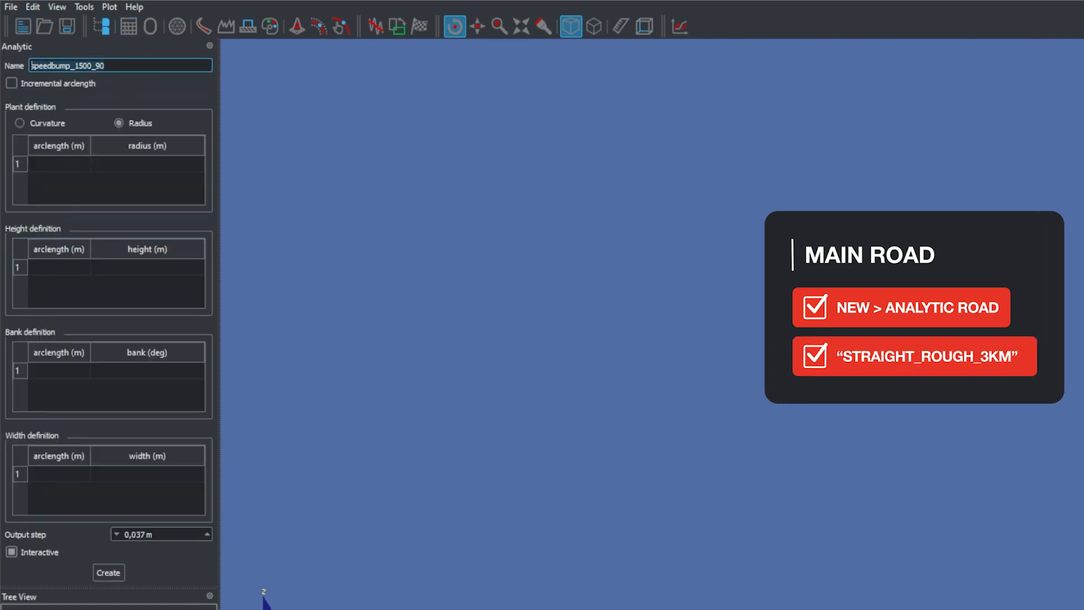
pyautogui.hotkey('ctrl', 'a')
pyautogui.write('straight_rough_3km')
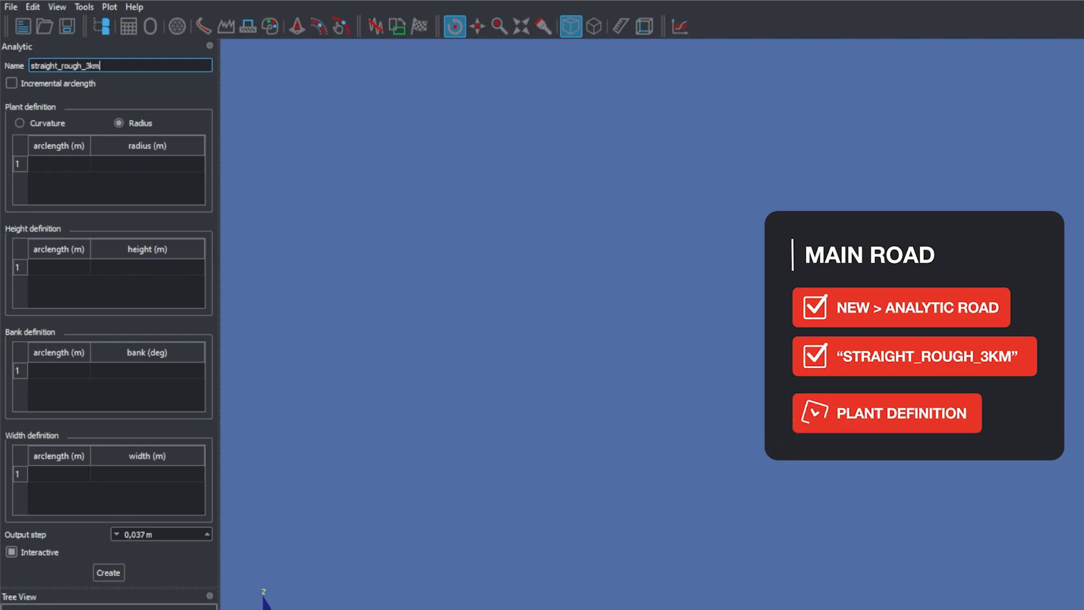
# Fill the plant definition with arclength 0 m at radius 0 and arclength 3000 m at radius 0
pyautogui.click(51, 165)
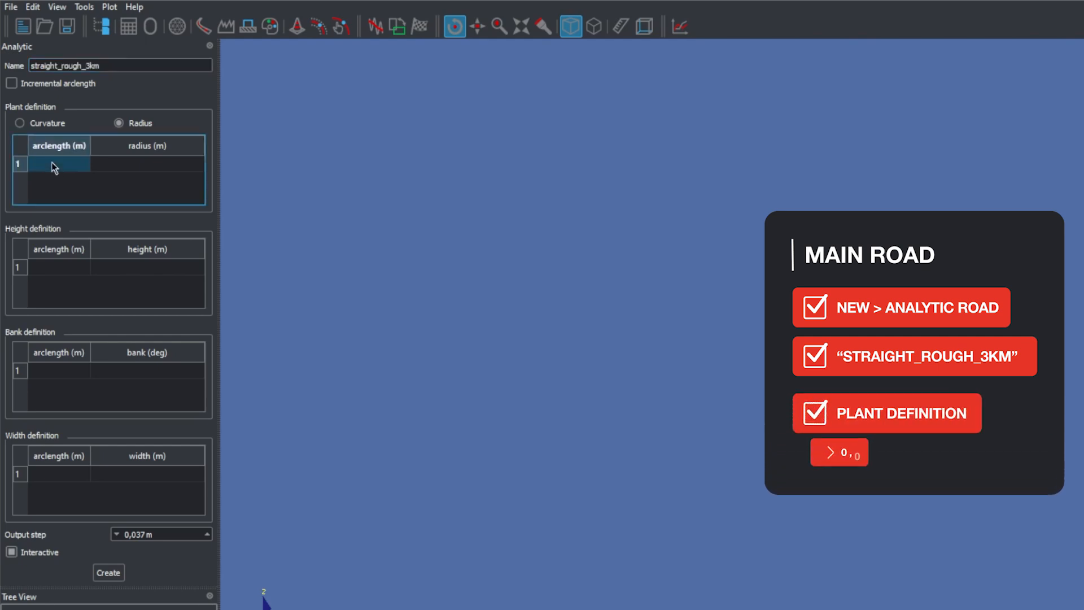
pyautogui.write('0')
pyautogui.click(120, 160)
pyautogui.write('0')
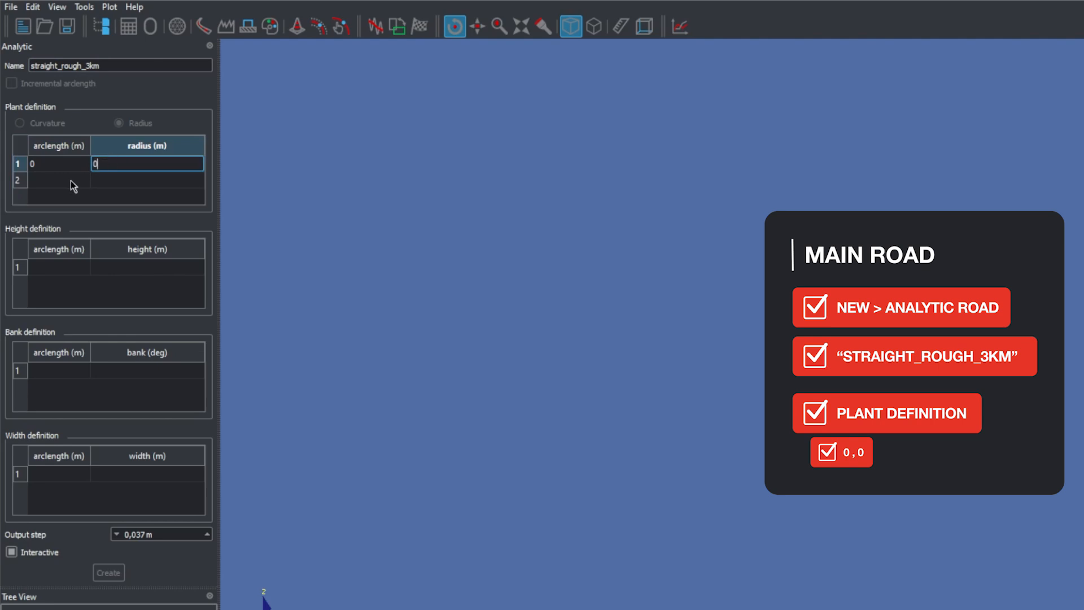
pyautogui.click(70, 180)
pyautogui.doubleClick(70, 181)
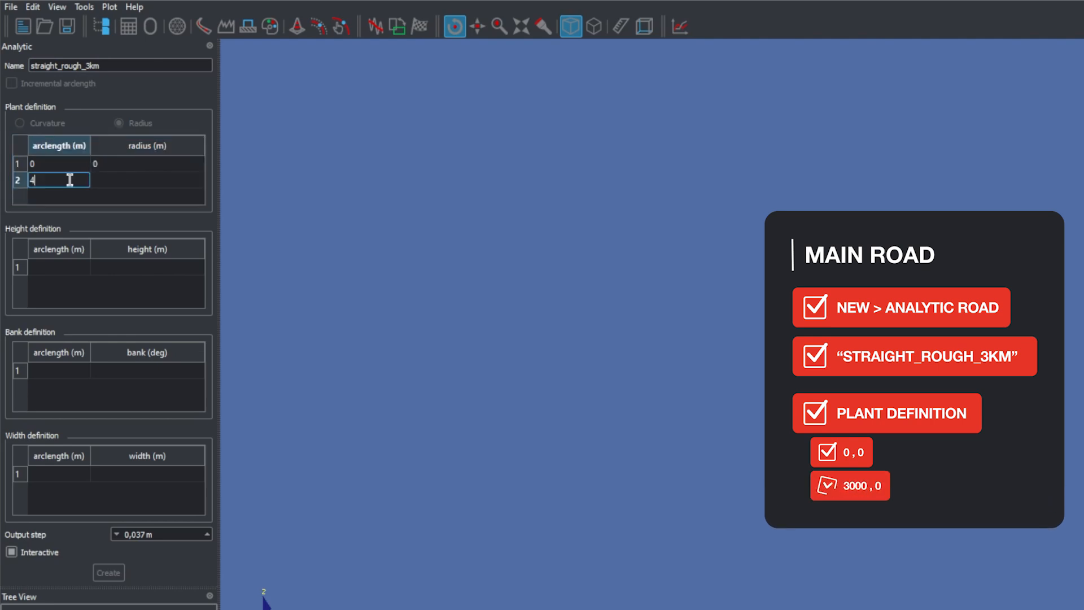
pyautogui.write('3000')
pyautogui.click(109, 183)
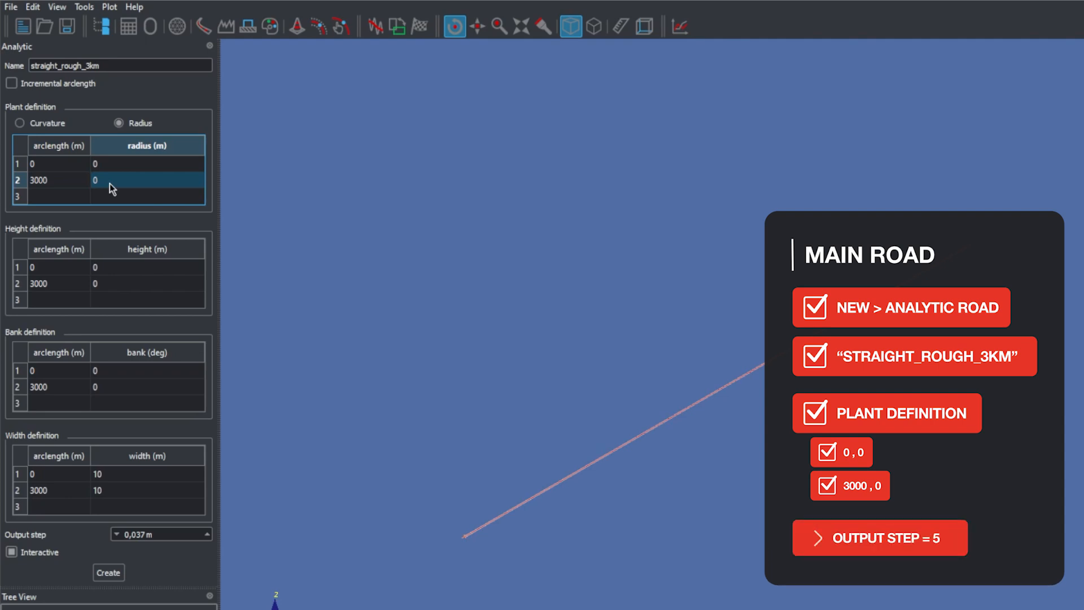
# Set the output step to 5 m and create the straight_rough_3km road
pyautogui.moveTo(162, 489); pyautogui.dragTo(45, 479)
pyautogui.write('5')
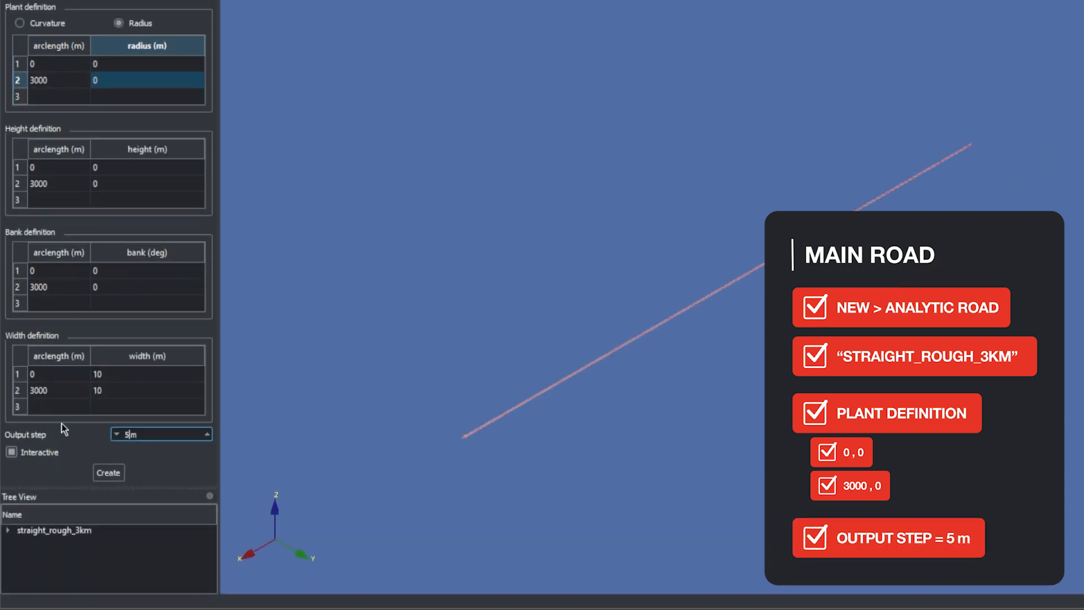
pyautogui.click(118, 472)
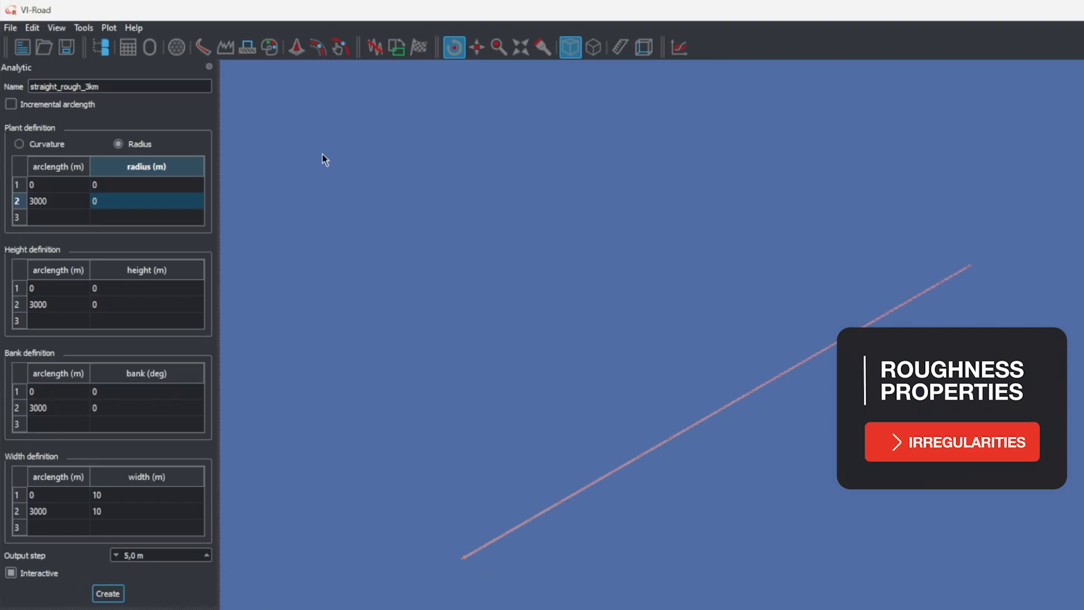
# Create irregularities for the straight_rough_3km road, activate them and apply the default PSD settings
pyautogui.click(231, 46)
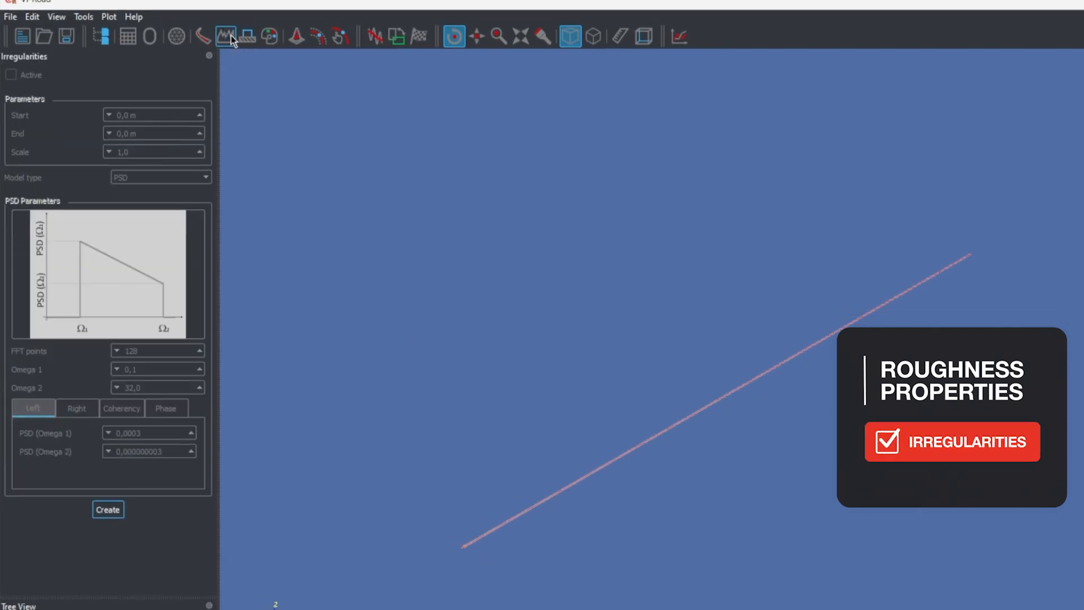
pyautogui.click(107, 499)
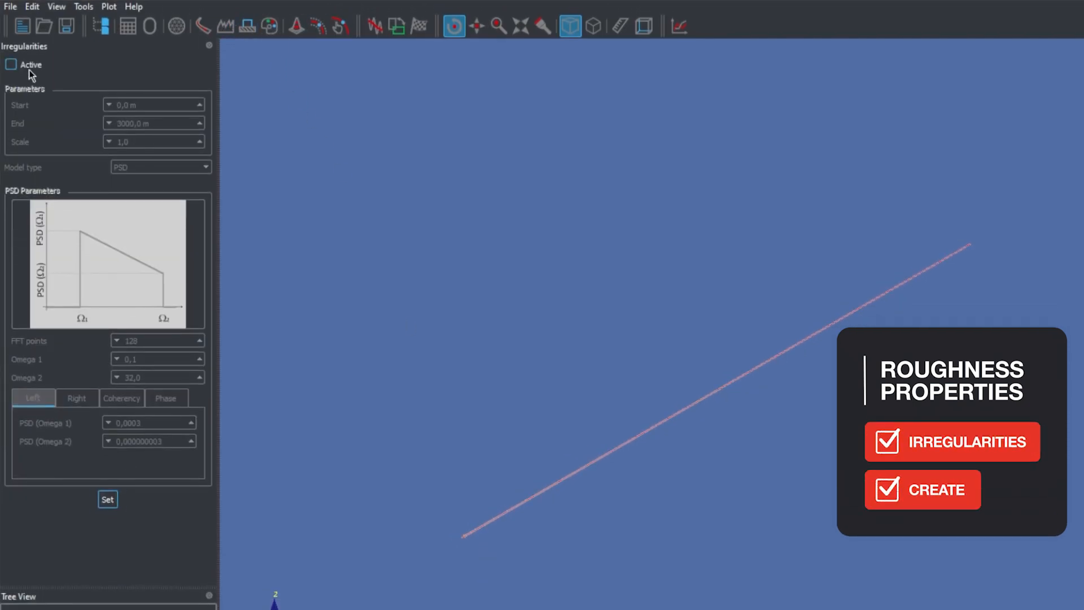
pyautogui.click(10, 65)
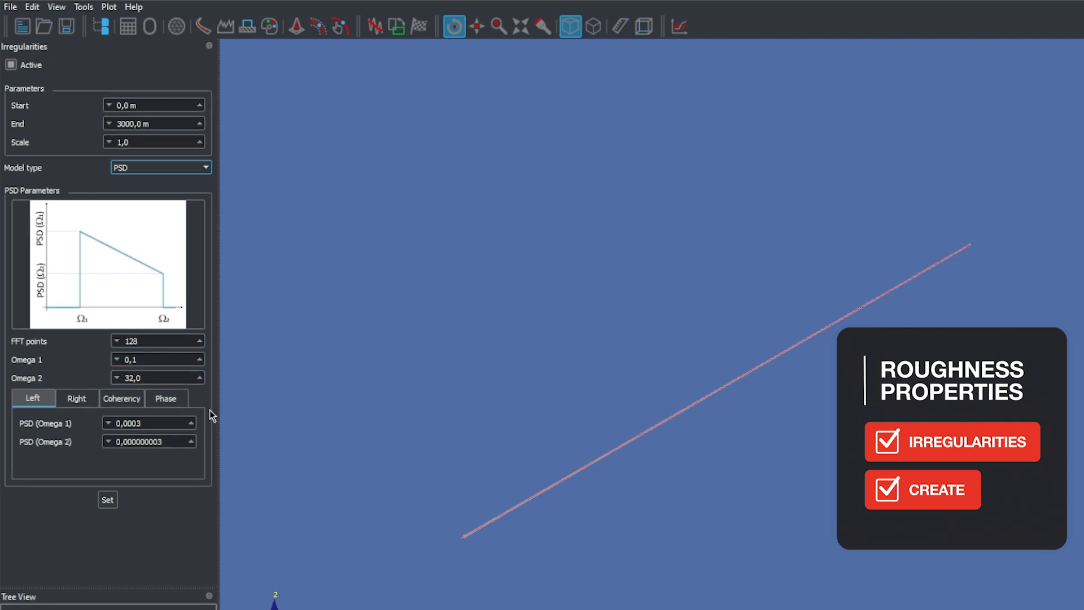
pyautogui.click(108, 499)
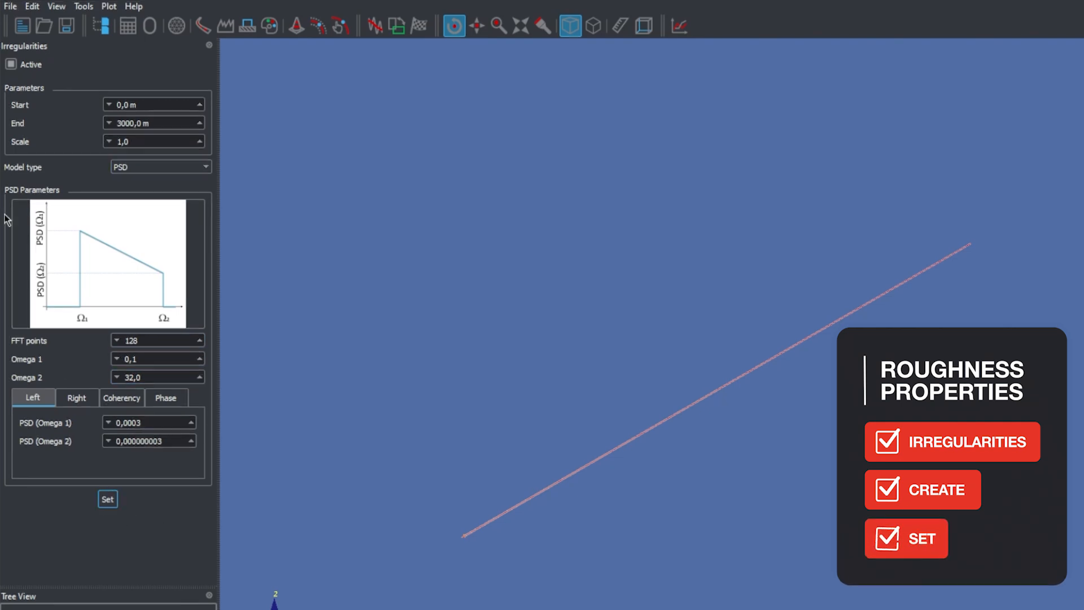
# Export straight_rough_3km as Rdf and Wavefront to VI-CarRealTime Projects/Roads, replacing all existing files, and close VI-Road without keeping the session
pyautogui.click(66, 31)
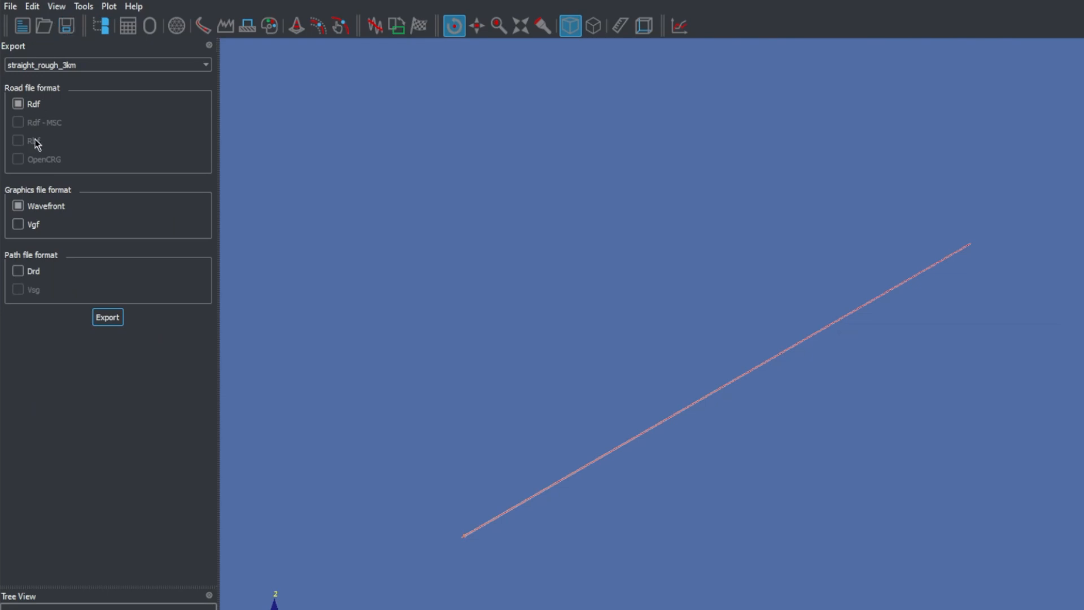
pyautogui.click(108, 317)
pyautogui.click(713, 223)
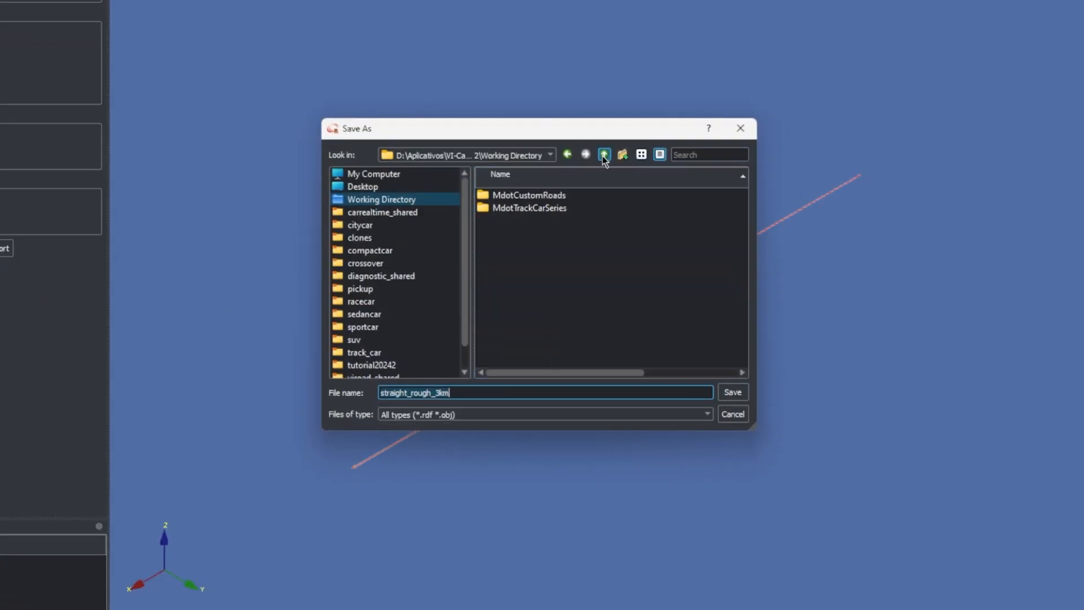
pyautogui.click(604, 156)
pyautogui.doubleClick(543, 221)
pyautogui.doubleClick(505, 196)
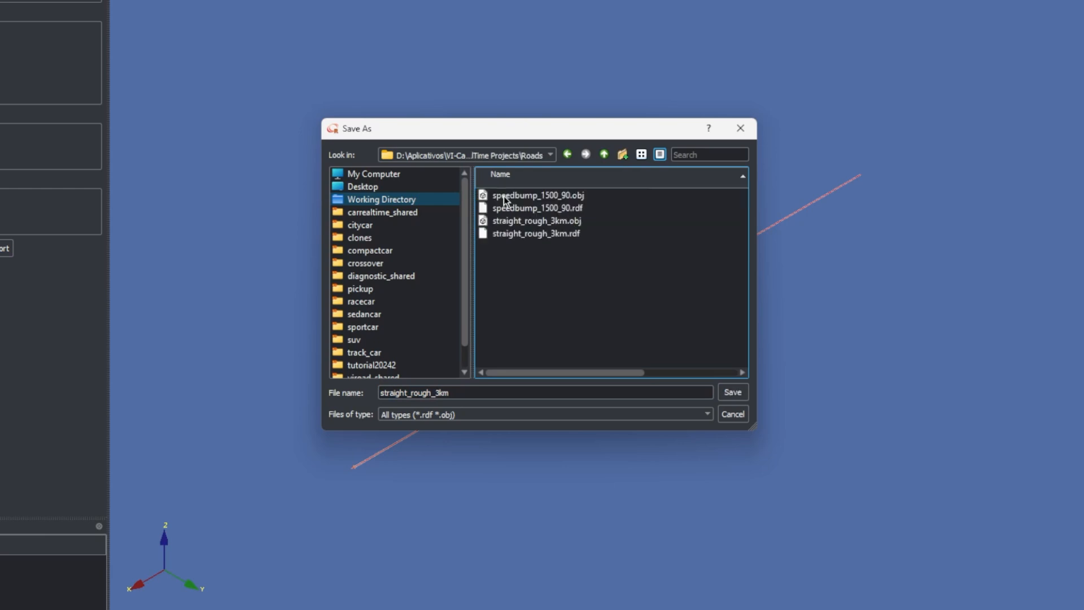
pyautogui.click(725, 392)
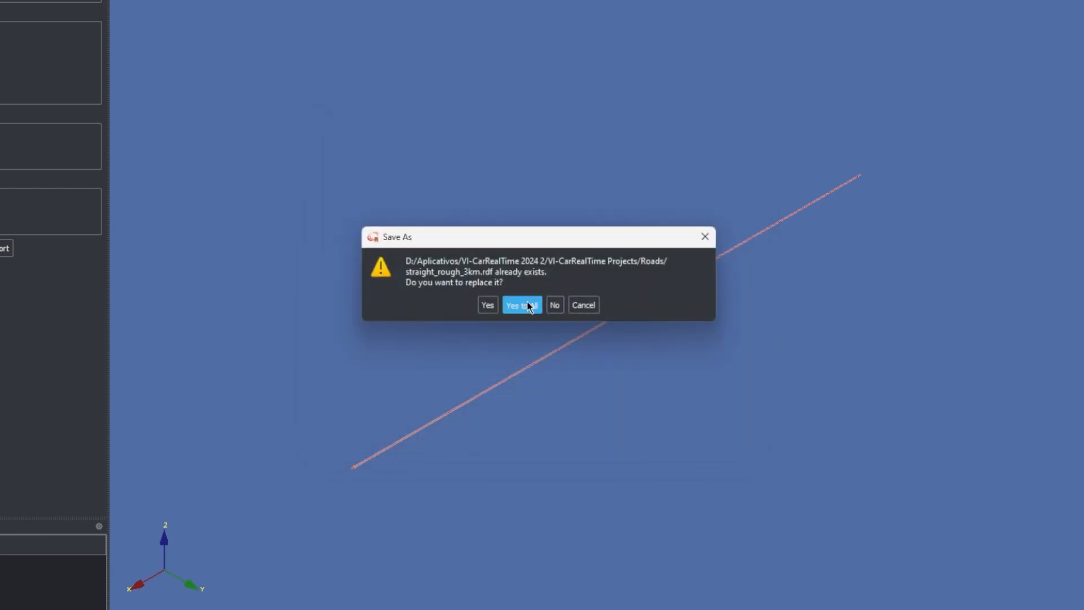
pyautogui.click(523, 305)
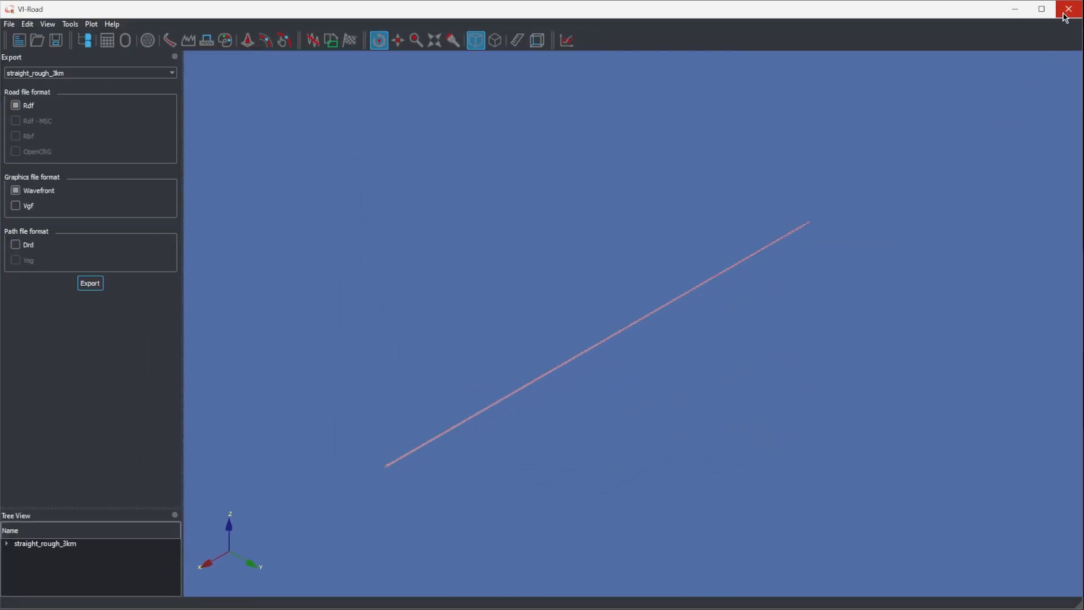
pyautogui.click(1065, 15)
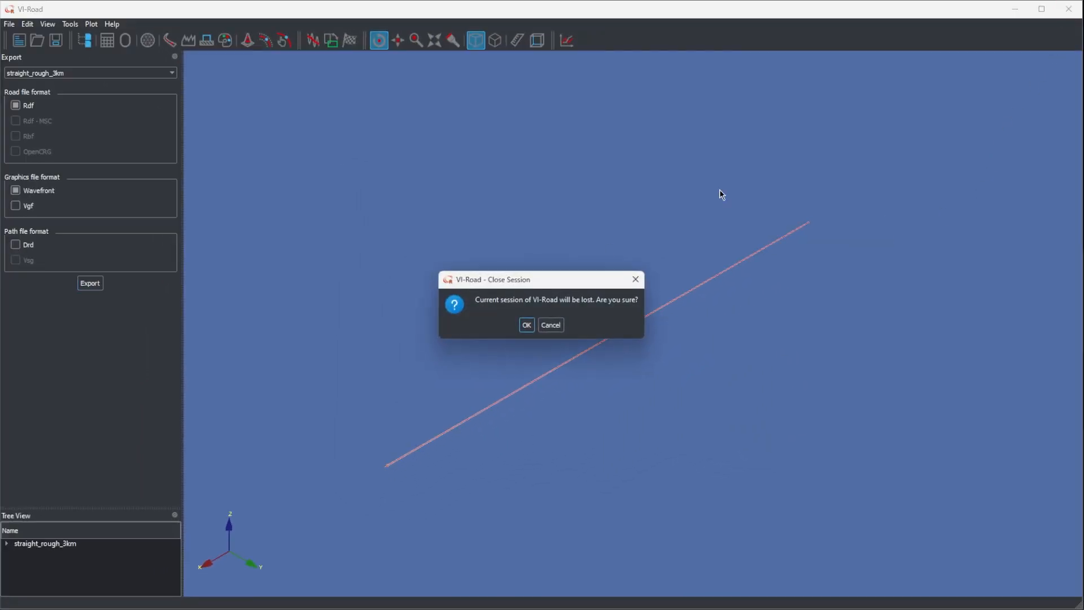
pyautogui.click(523, 327)
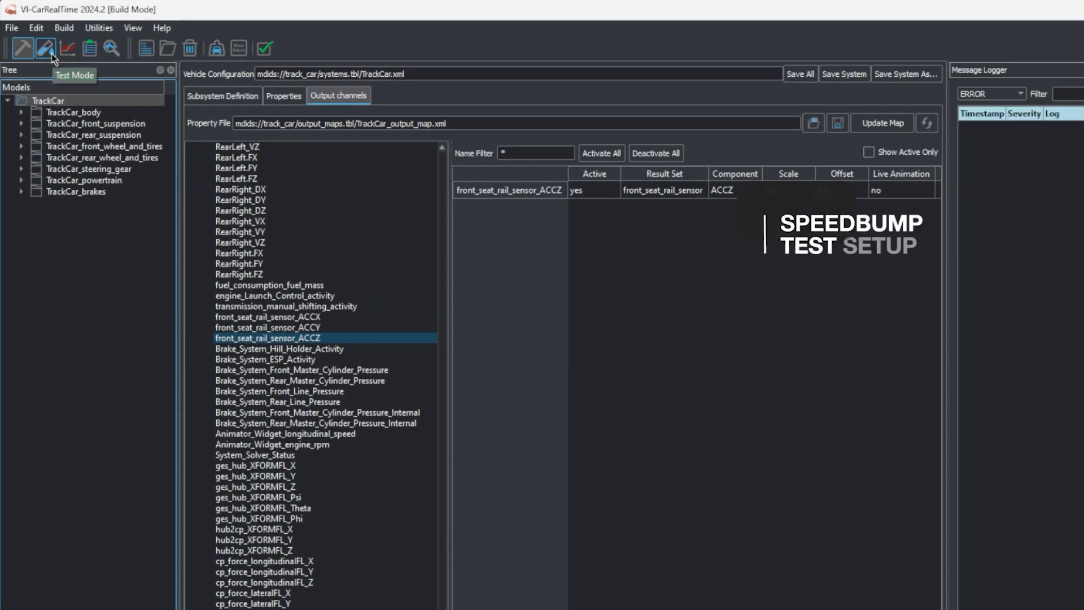
# Switch VI-CarRealTime to test mode and add a StraightMaintain event for the TrackCar model to a new fingerprint
pyautogui.click(51, 53)
pyautogui.scroll(-3, 76, 135)
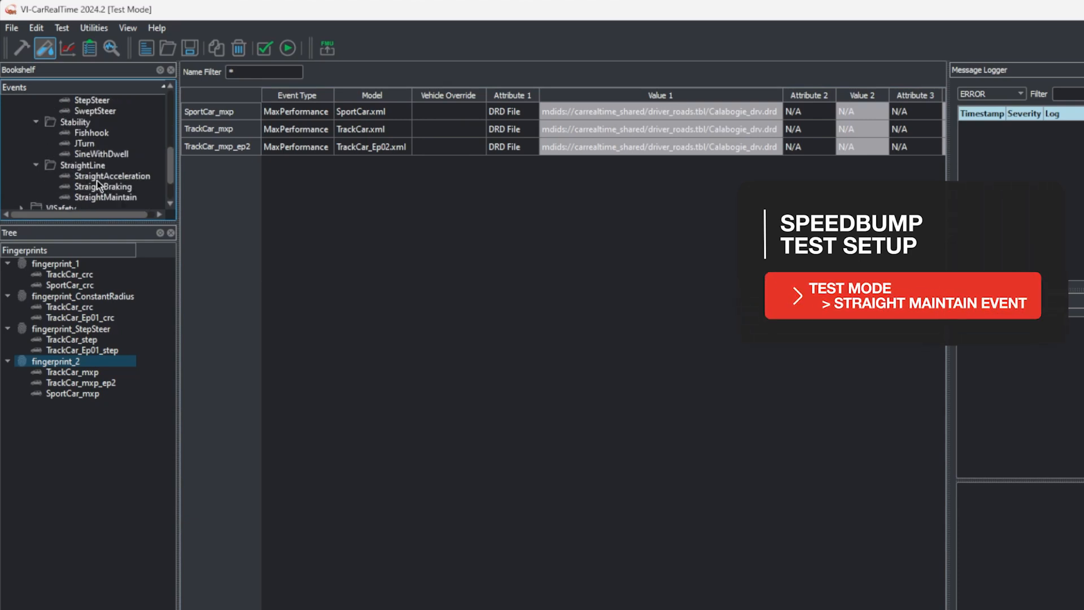
pyautogui.rightClick(130, 199)
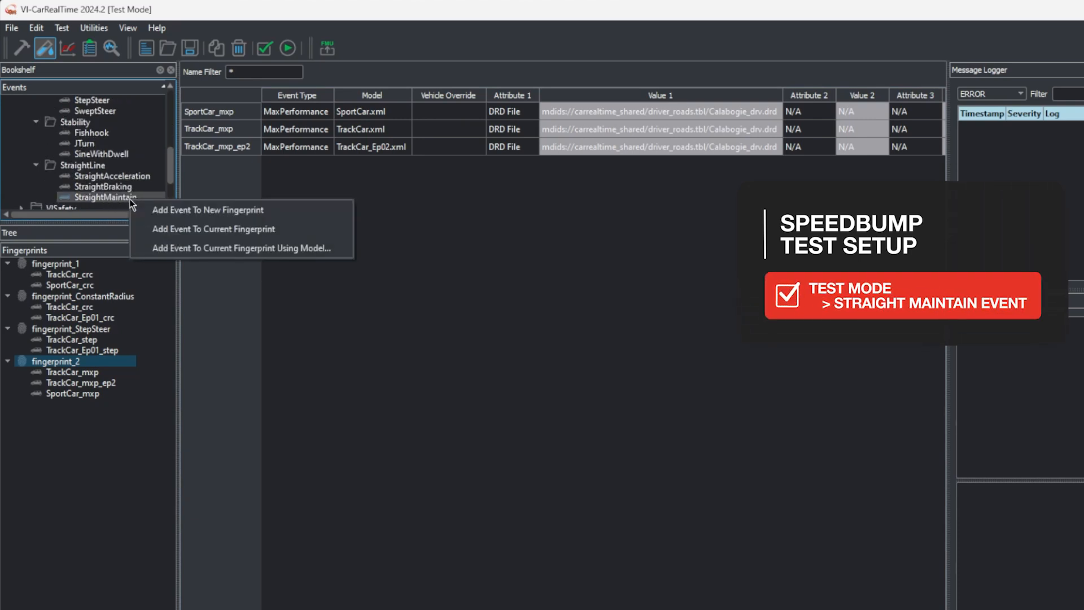
pyautogui.click(166, 209)
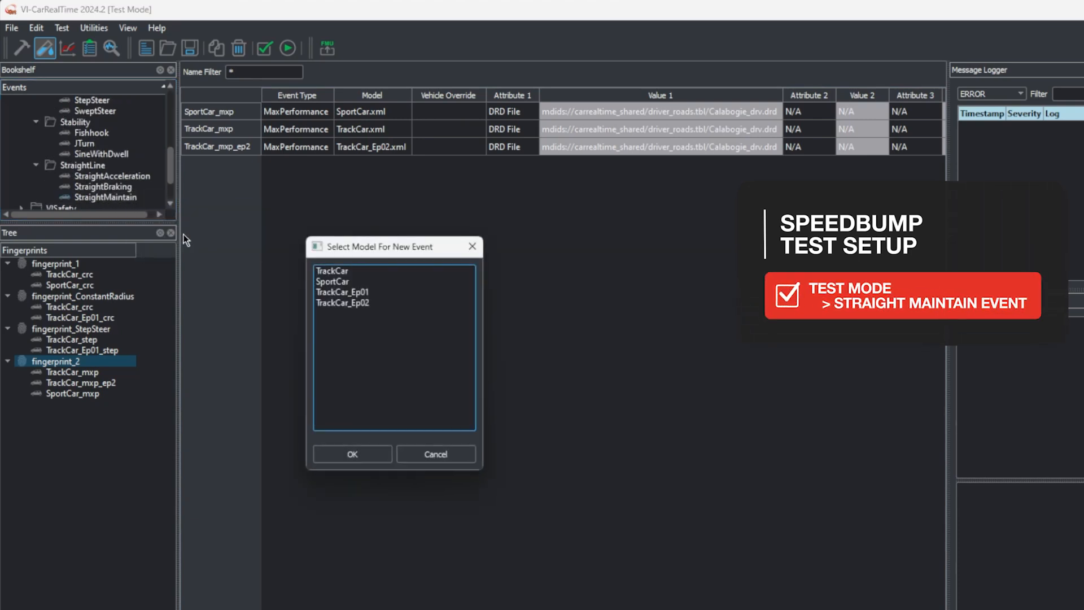
pyautogui.click(351, 272)
pyautogui.click(355, 449)
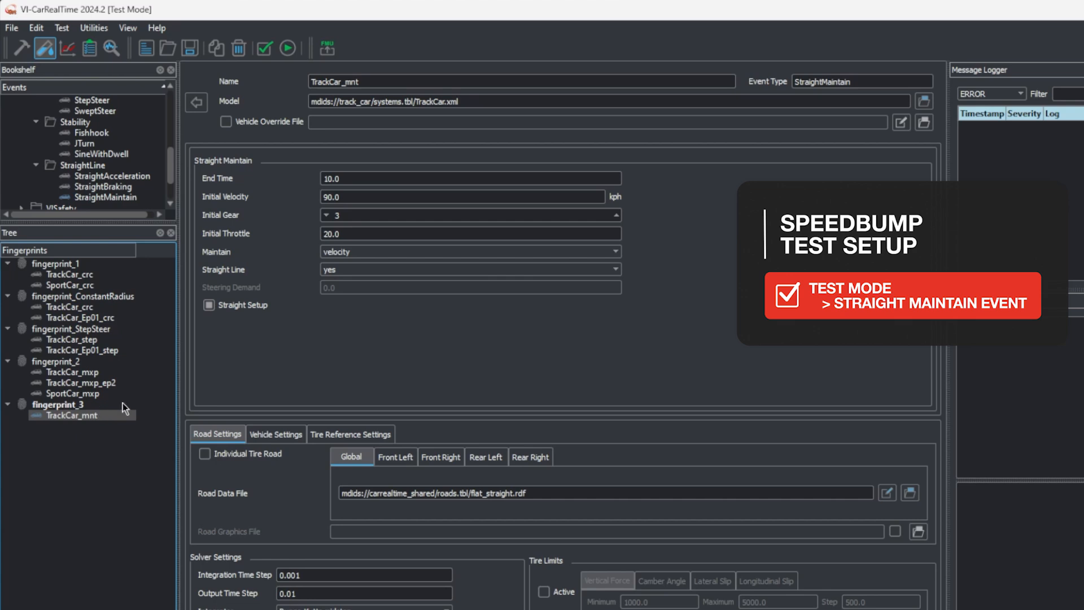
# Set the StraightMaintain event's end time to 8 s, initial velocity to 15 kph and initial gear to 1, maintaining velocity
pyautogui.click(323, 178)
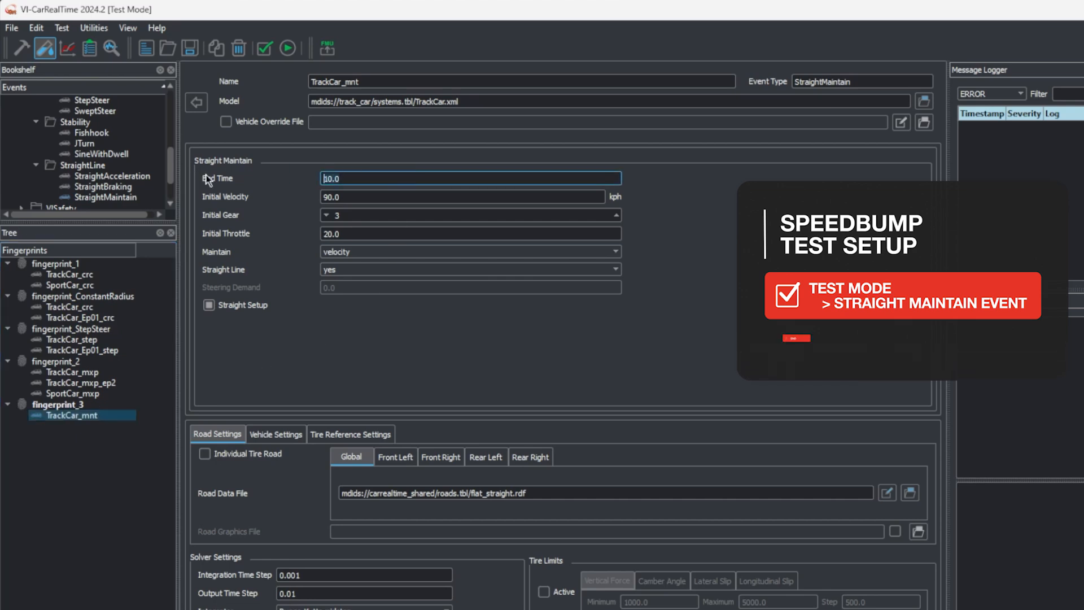
pyautogui.hotkey('ctrl', 'a')
pyautogui.write('8')
pyautogui.press('Tab')
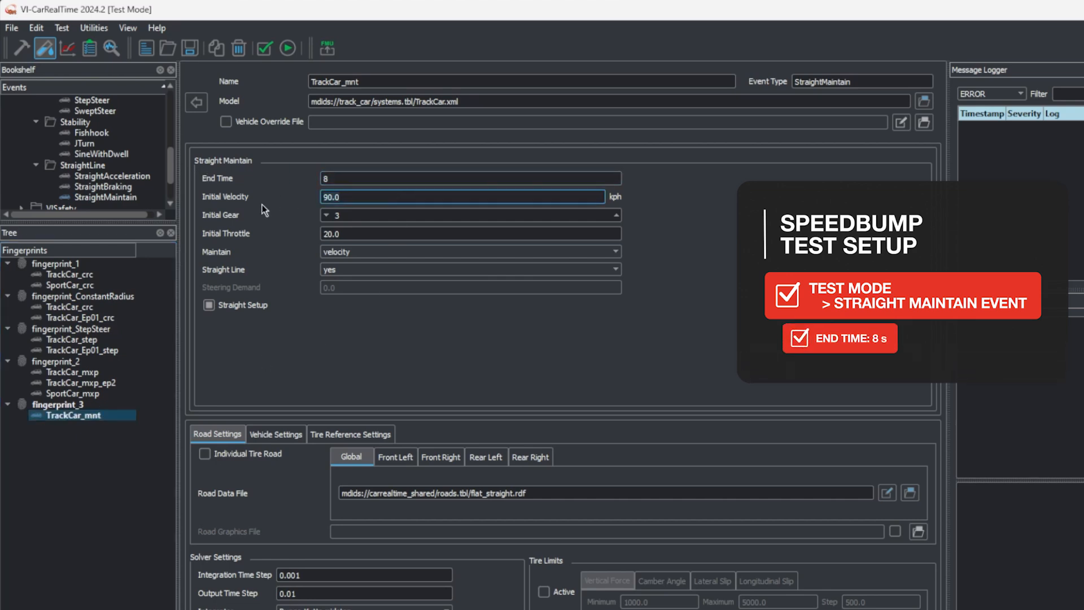
pyautogui.write('15')
pyautogui.click(362, 217)
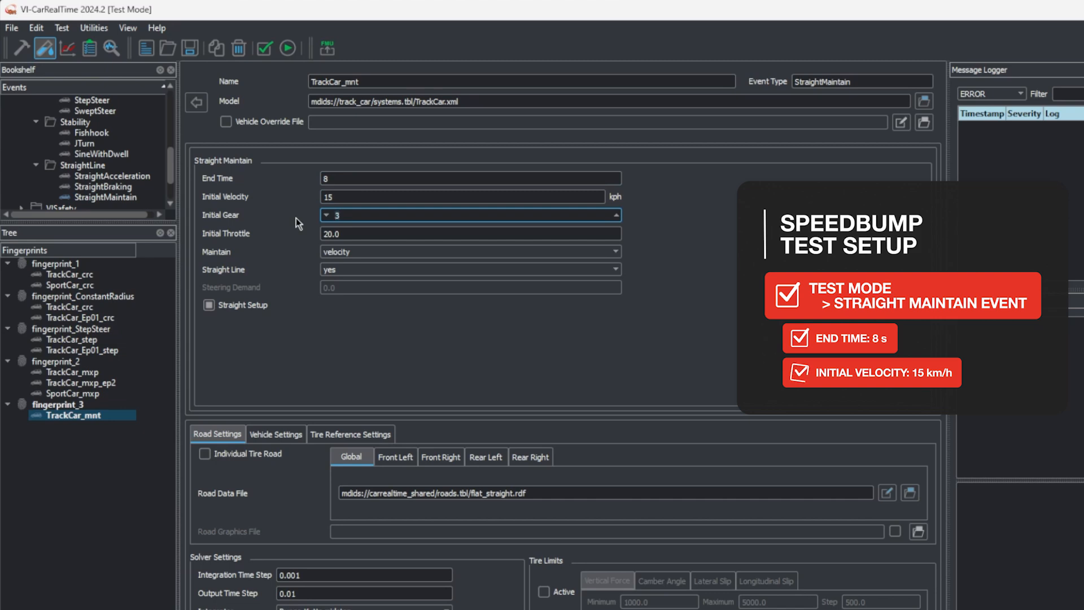
pyautogui.write('1')
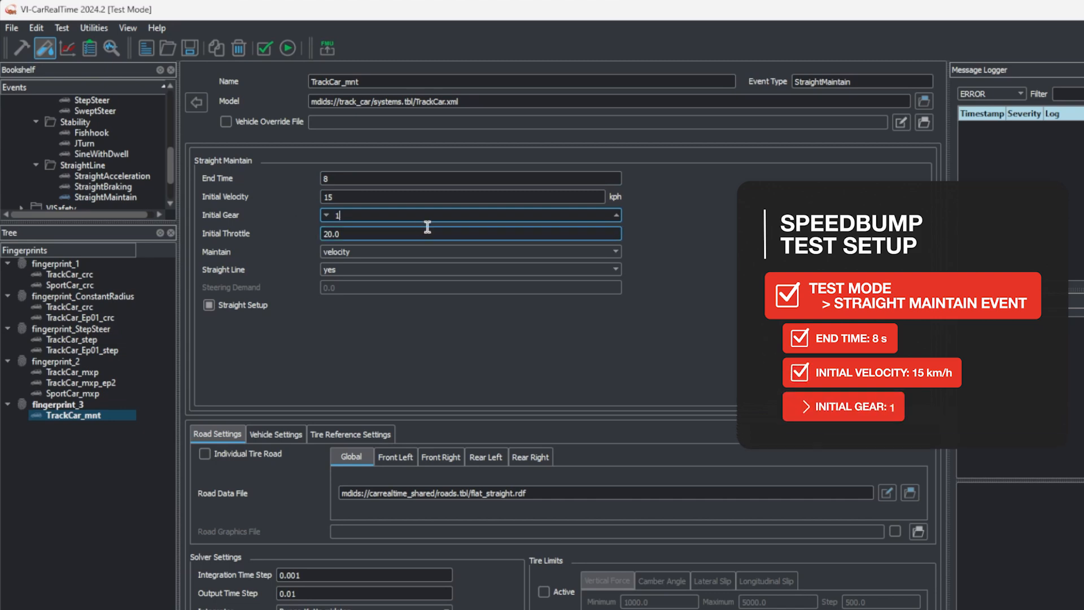
pyautogui.click(428, 229)
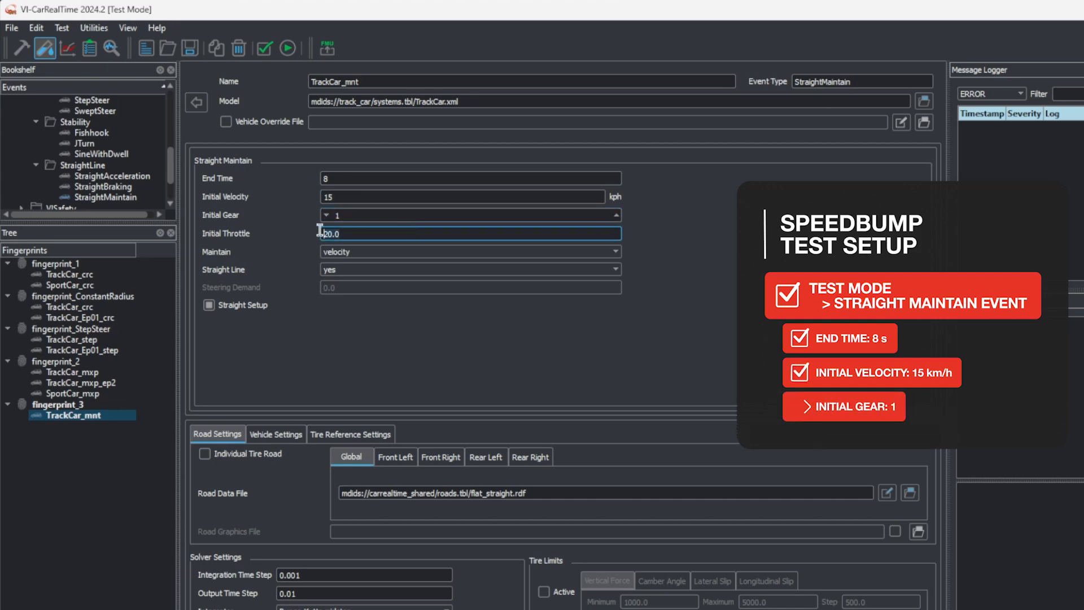
pyautogui.click(425, 252)
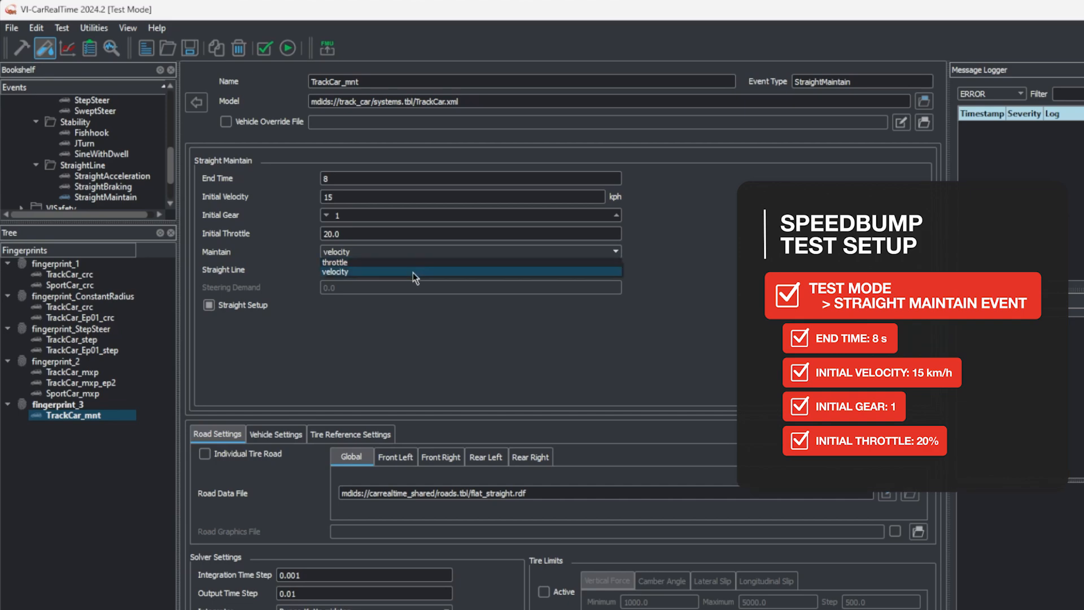
pyautogui.click(412, 272)
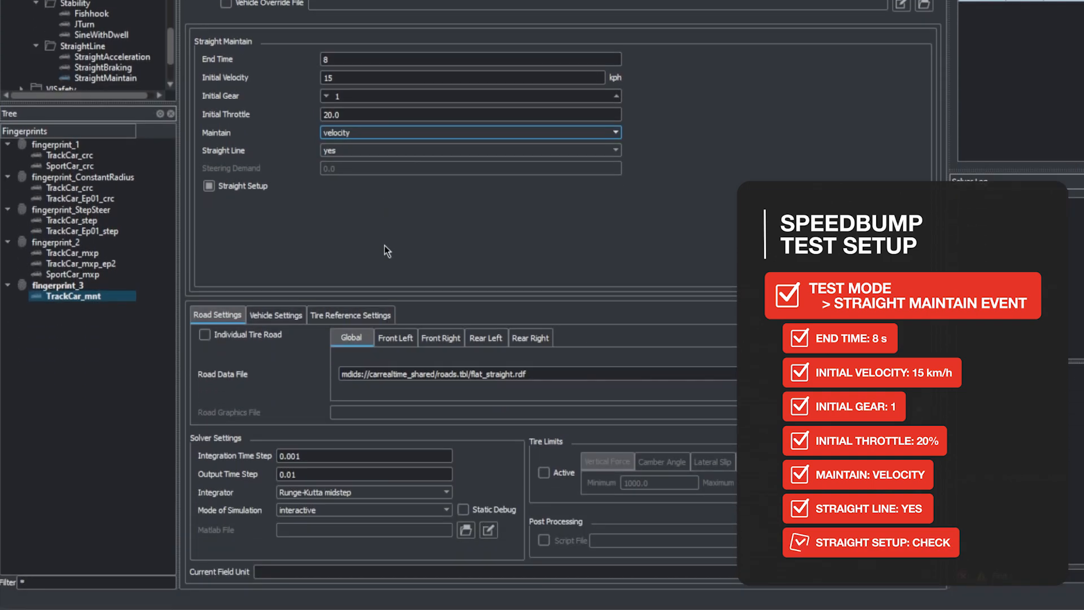
# Set the output time step of the TrackCar_mnt event to 0.002
pyautogui.click(358, 473)
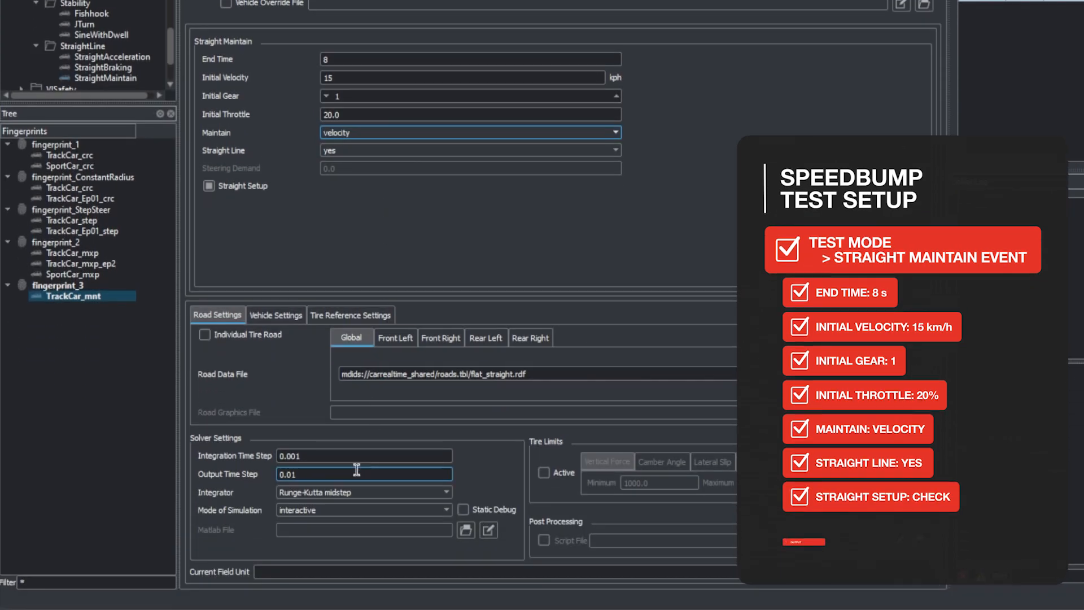
pyautogui.press('BackSpace')
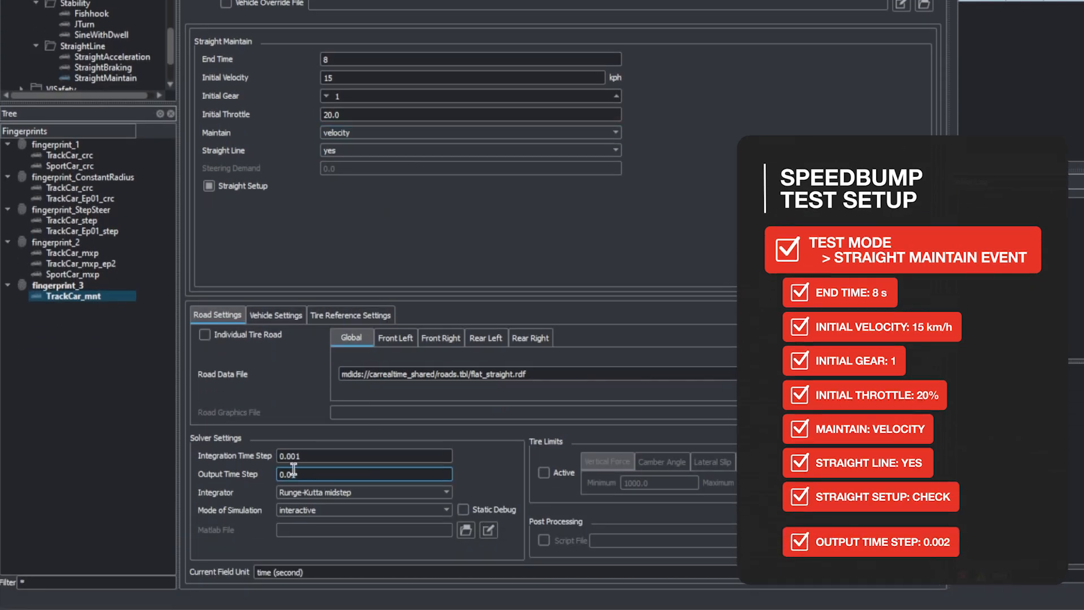
pyautogui.write('02')
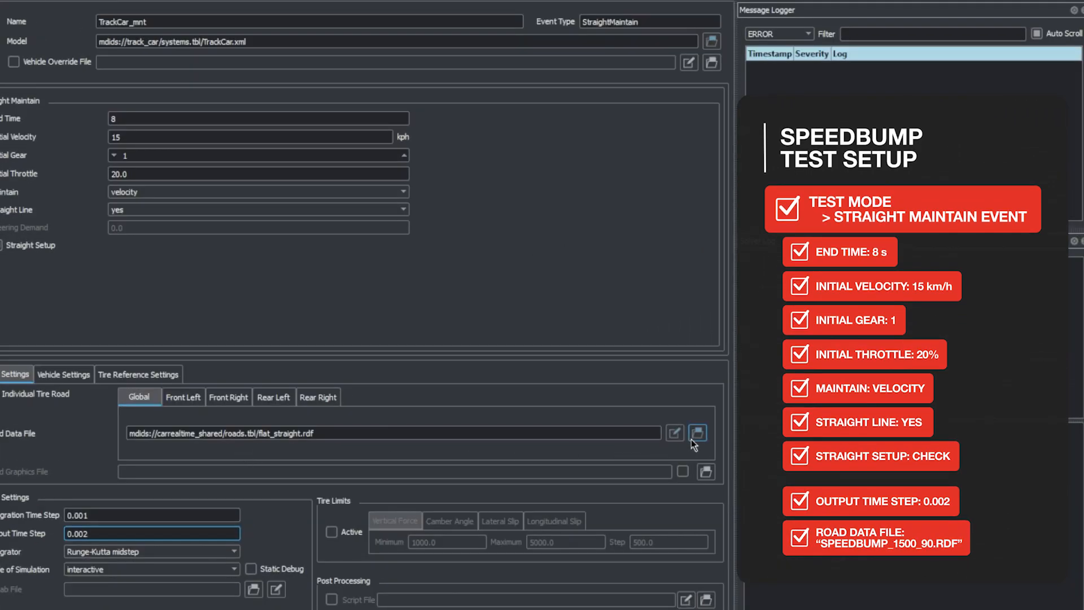
# Load speedbump_1500_90.rdf from VI-CarRealTime Projects/Roads as the event's global road data file
pyautogui.click(692, 440)
pyautogui.click(516, 171)
pyautogui.click(516, 171)
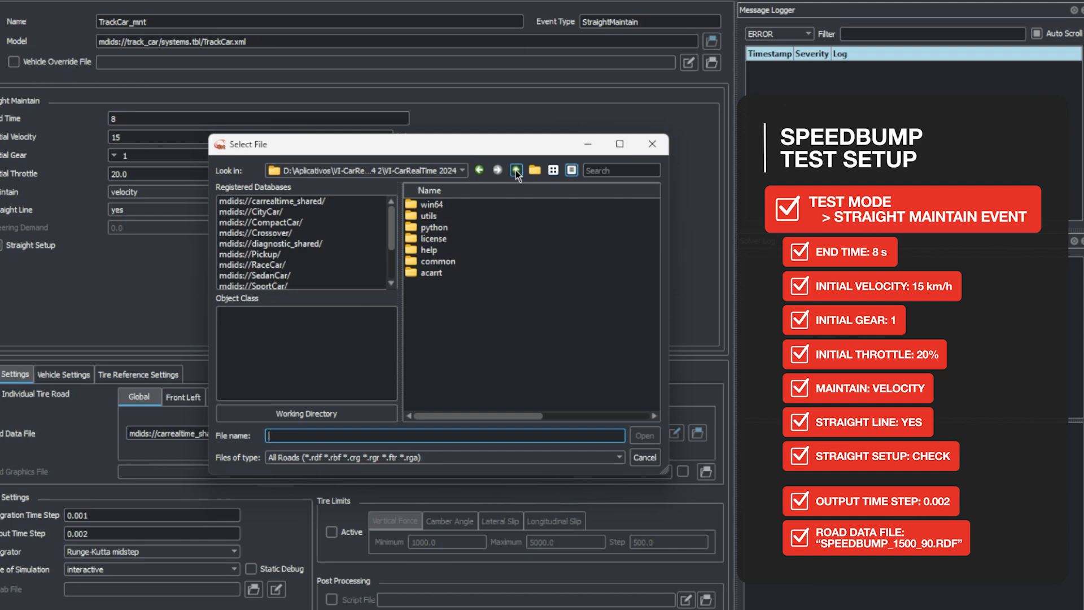
pyautogui.click(516, 172)
pyautogui.doubleClick(496, 273)
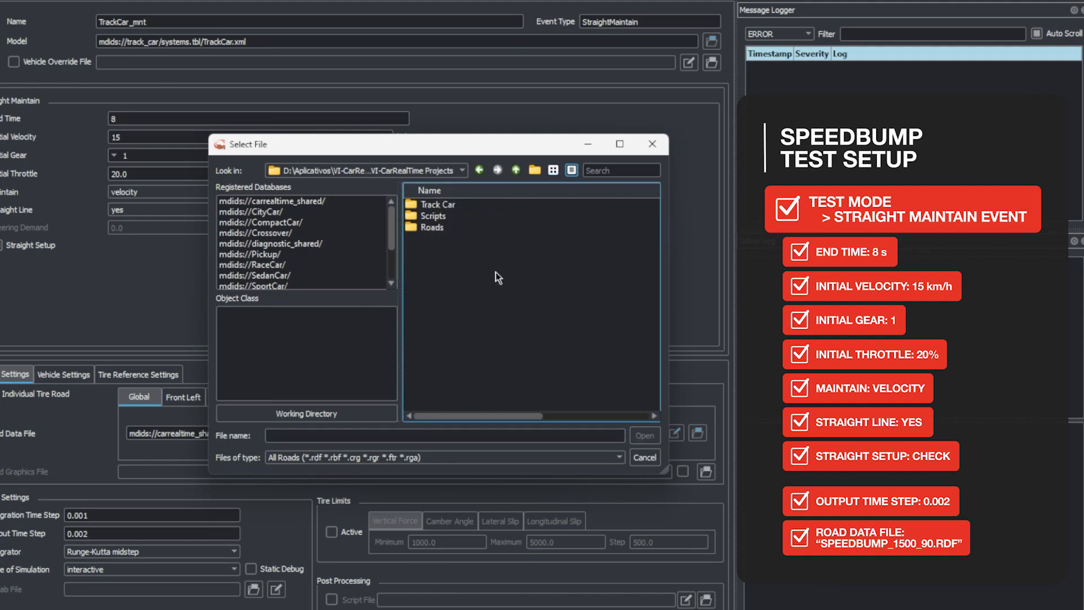
pyautogui.doubleClick(440, 228)
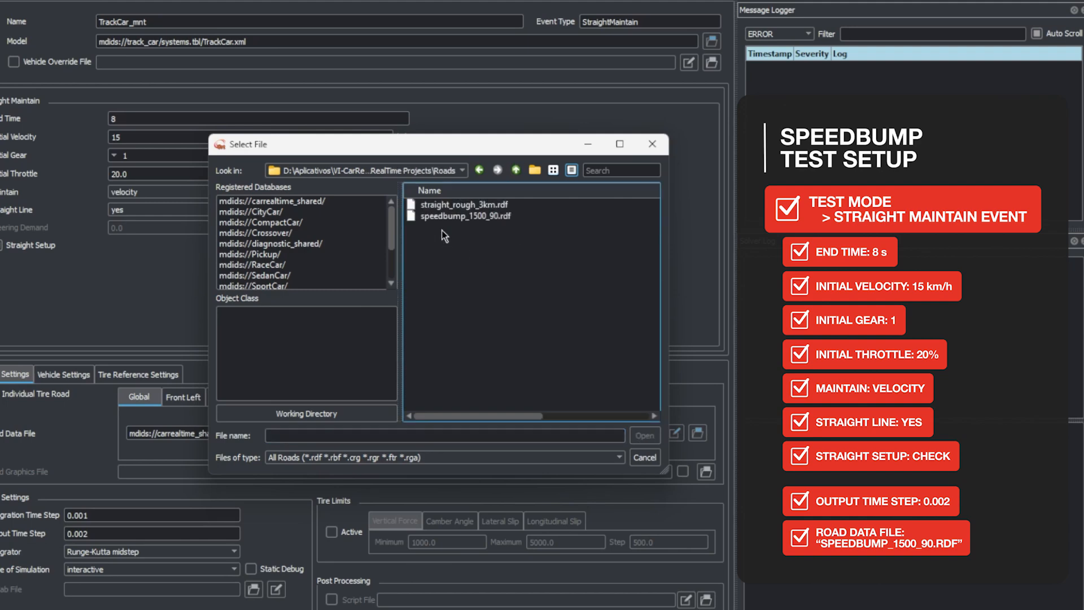
pyautogui.click(467, 215)
pyautogui.click(632, 436)
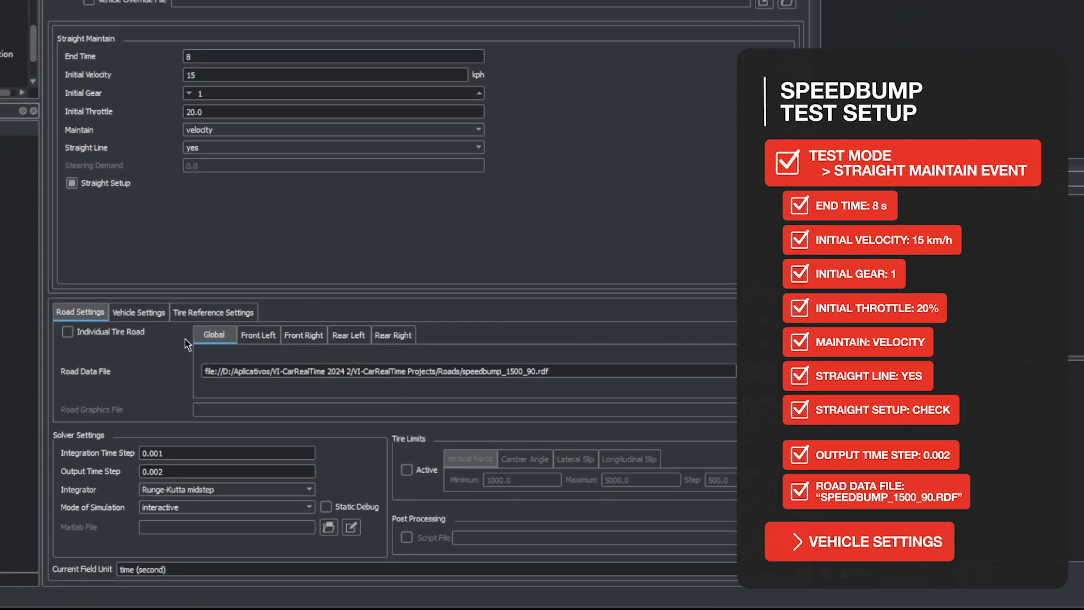
# Enable updating the vehicle location with automatic Z location and set the X vehicle location to 36000 mm
pyautogui.click(155, 315)
pyautogui.click(140, 338)
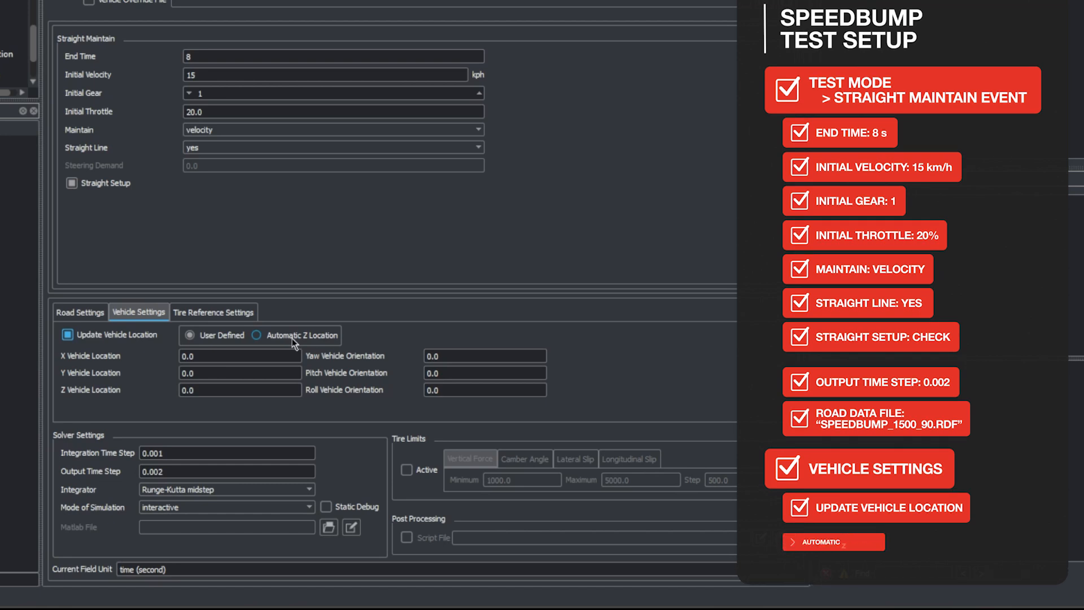
pyautogui.click(292, 339)
pyautogui.click(269, 354)
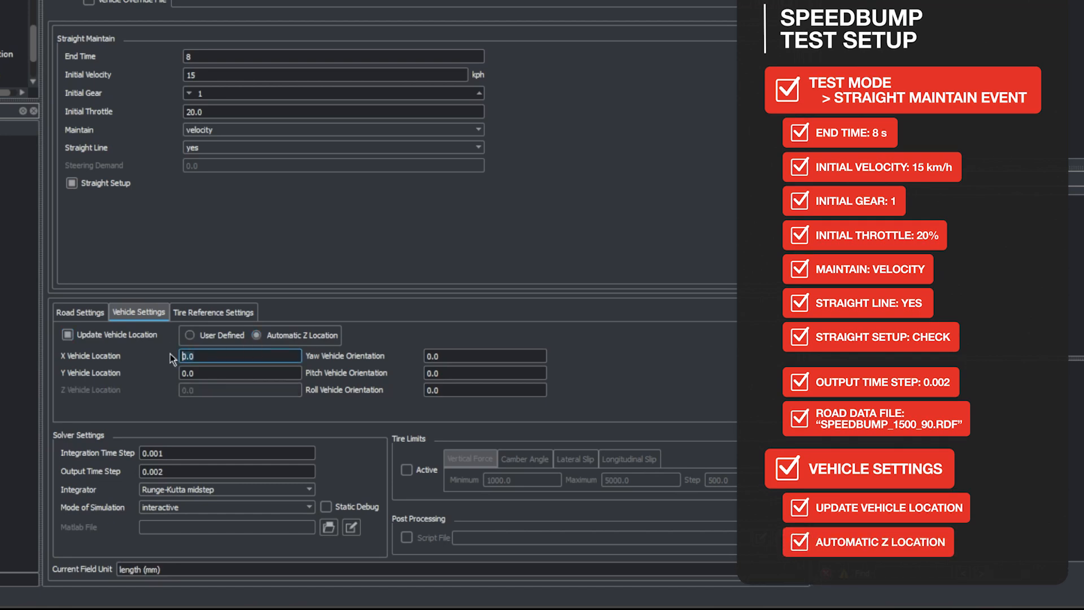
pyautogui.write('360')
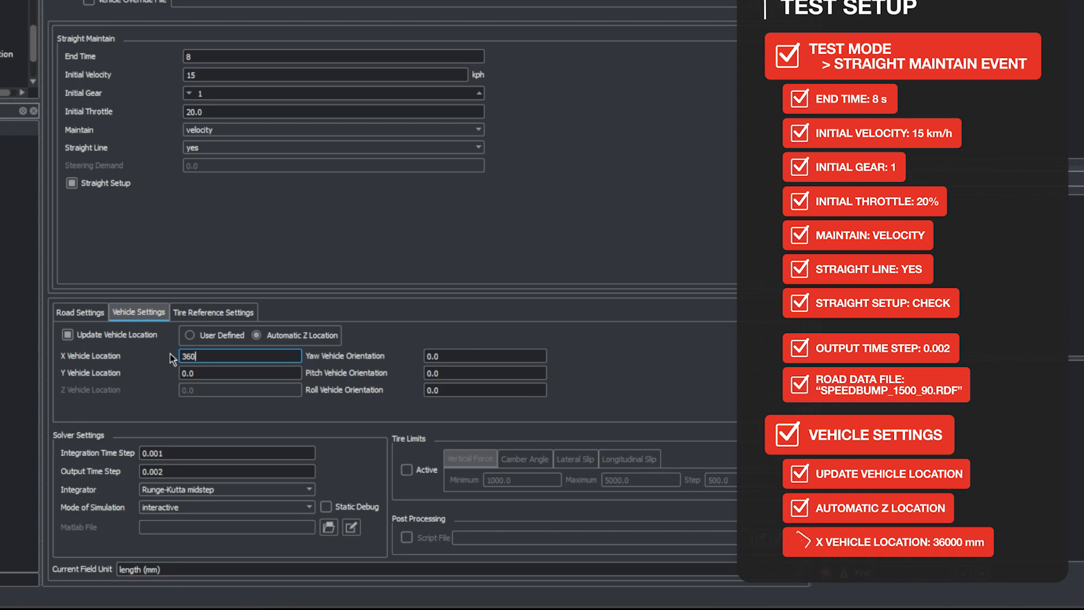
pyautogui.write('00')
# Rename the event as TrackCar_mnt_speedbump
pyautogui.click(254, 89)
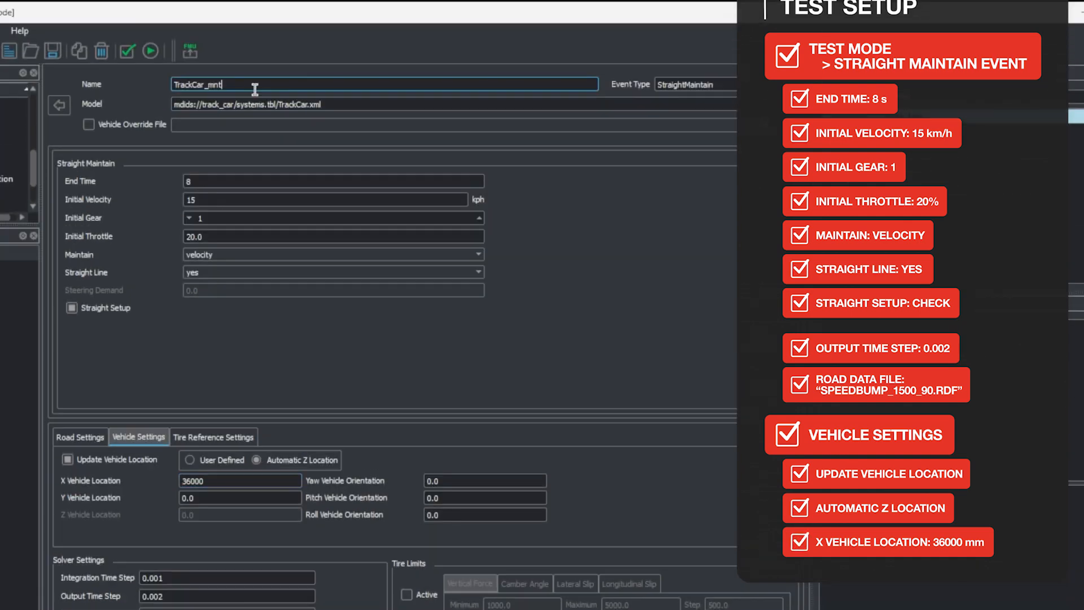
pyautogui.write('_speedbump')
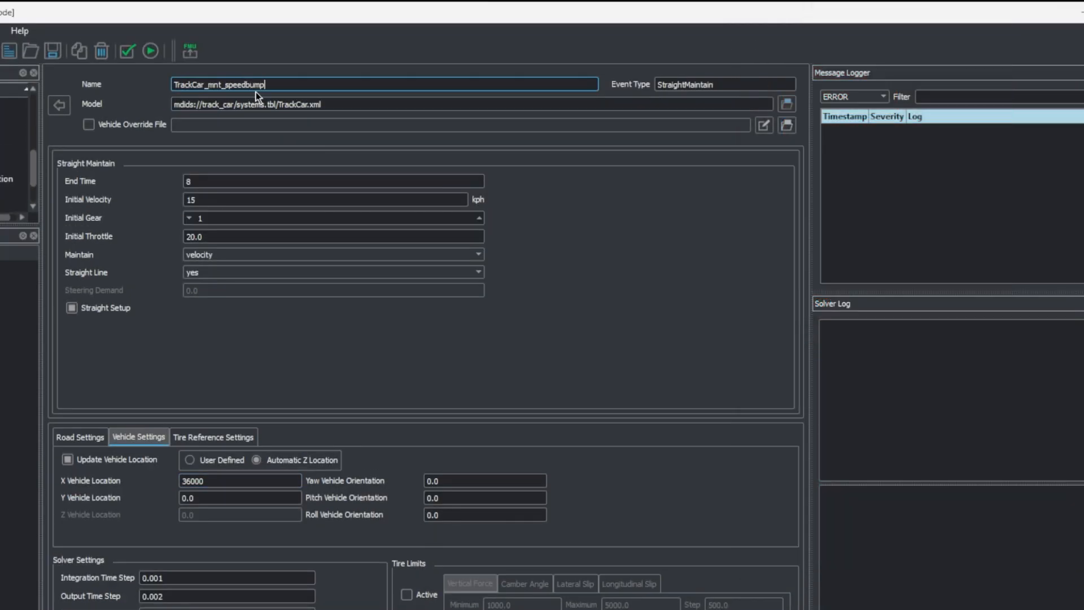
pyautogui.click(120, 481)
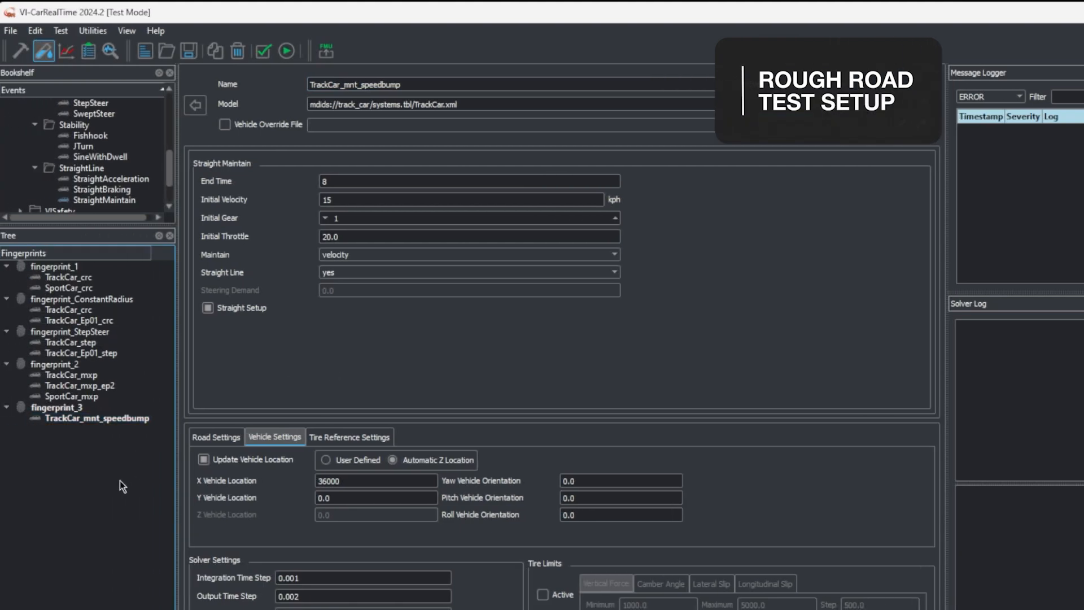
# Add a second StraightMaintain event with the TrackCar model to the current fingerprint, fingerprint_3
pyautogui.click(86, 419)
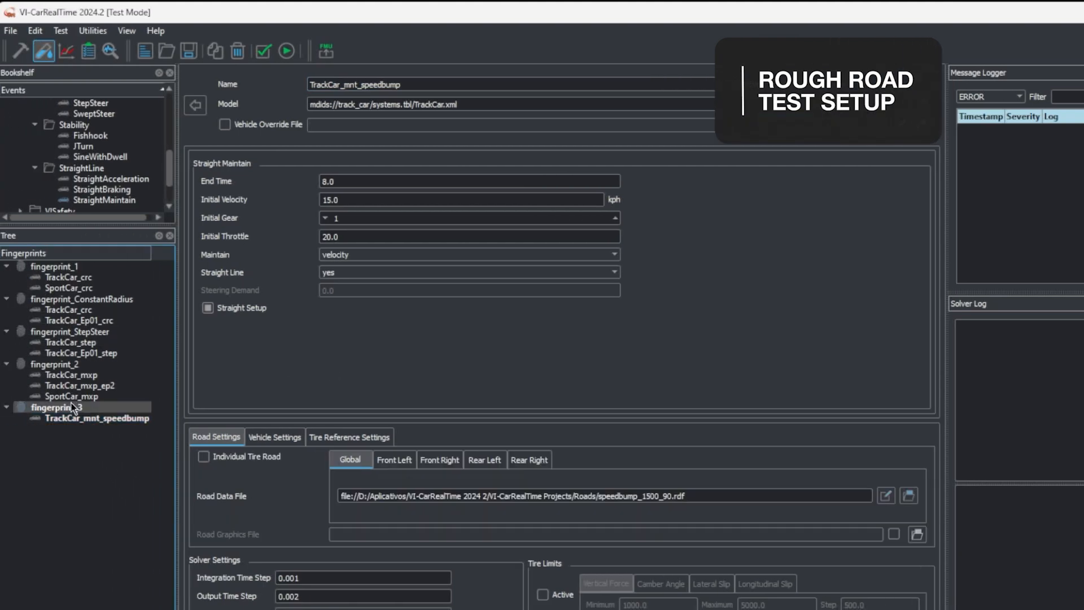
pyautogui.rightClick(114, 202)
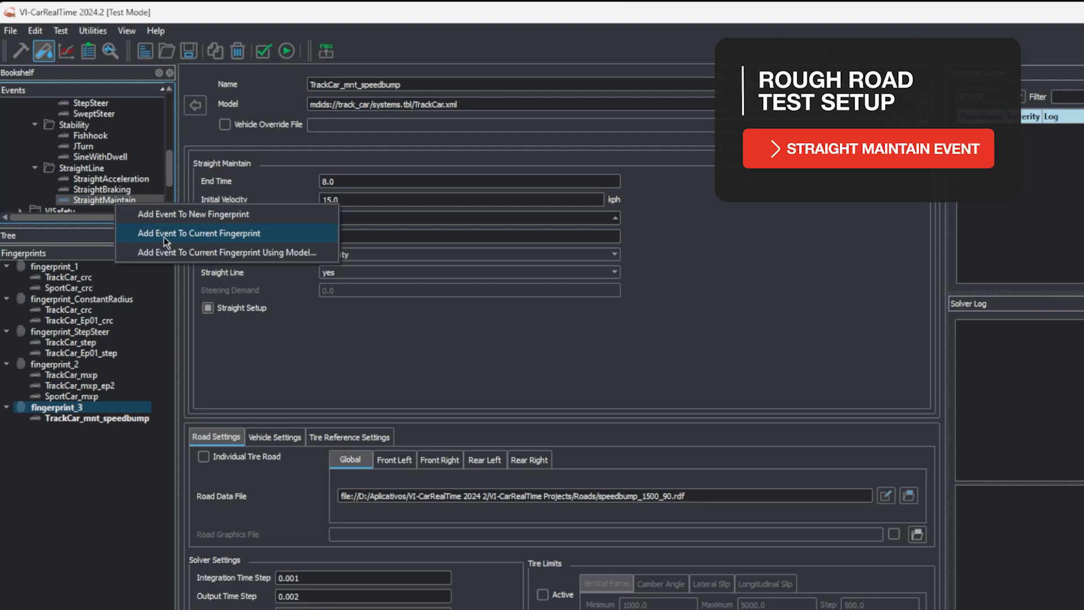
pyautogui.click(258, 235)
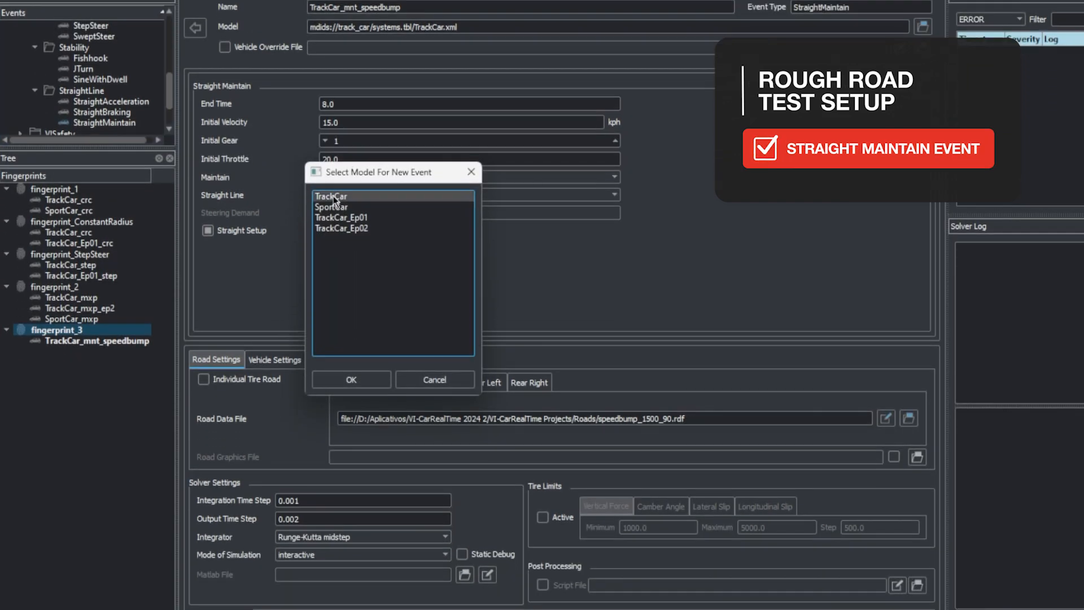
pyautogui.click(351, 455)
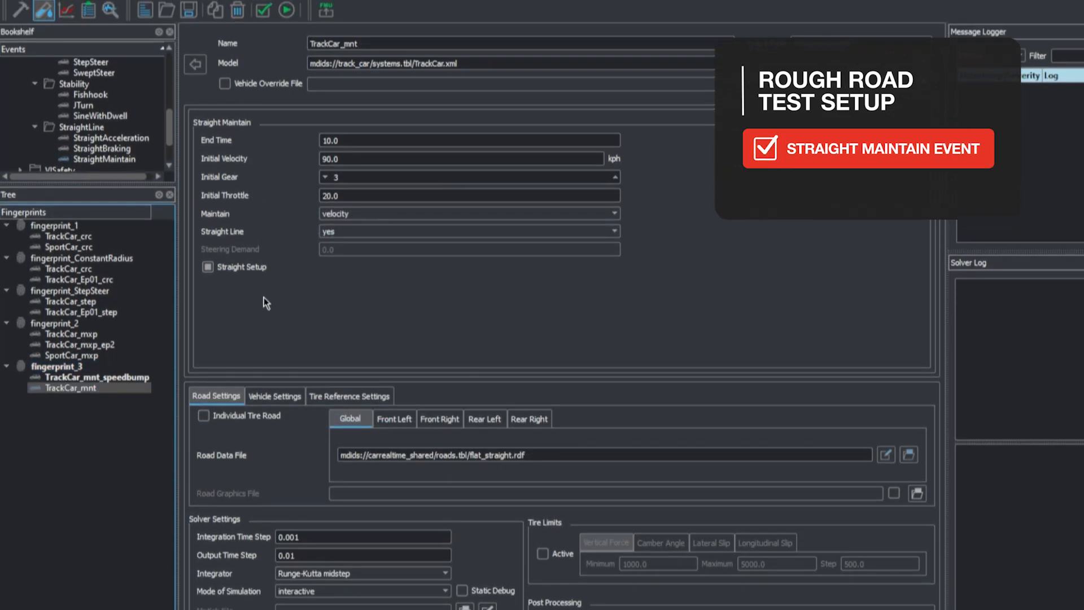
# Set the new event's end time to 100 s, initial velocity to 80 kph and initial gear to 4
pyautogui.click(358, 104)
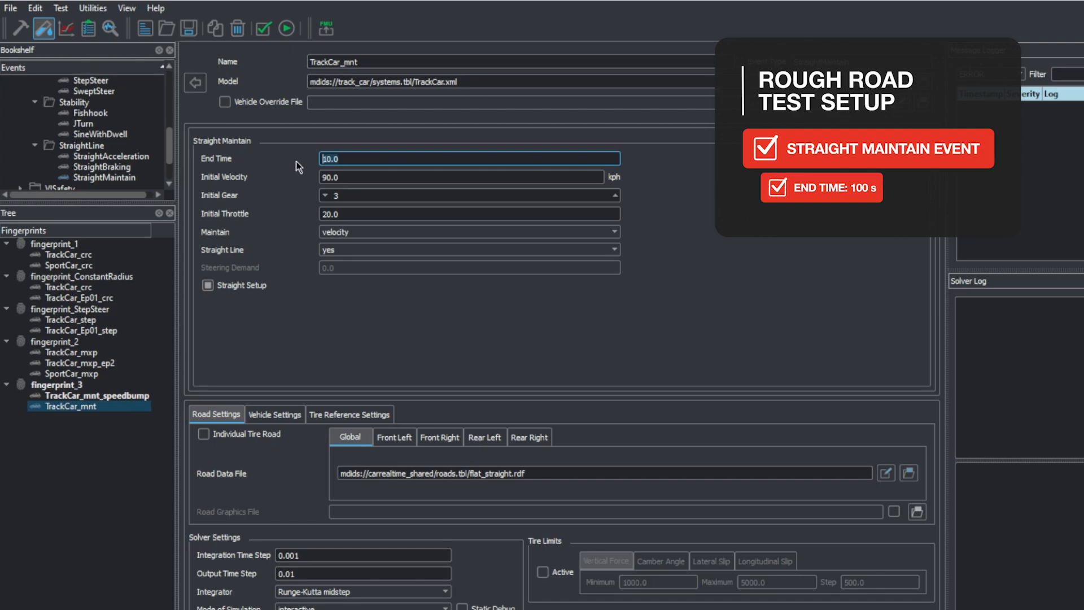
pyautogui.write('100')
pyautogui.press('Tab')
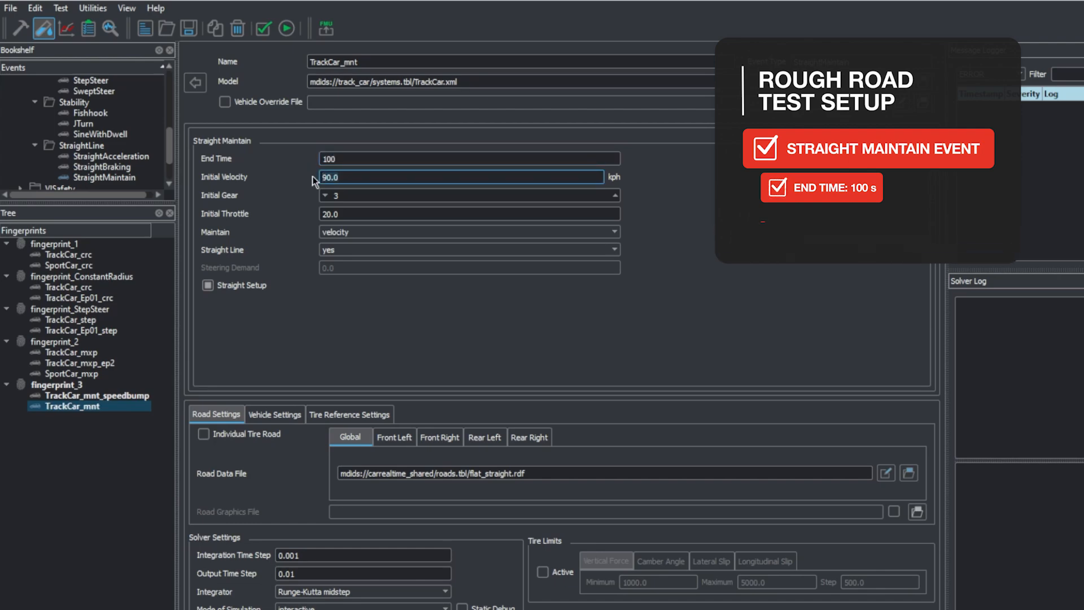
pyautogui.write('80')
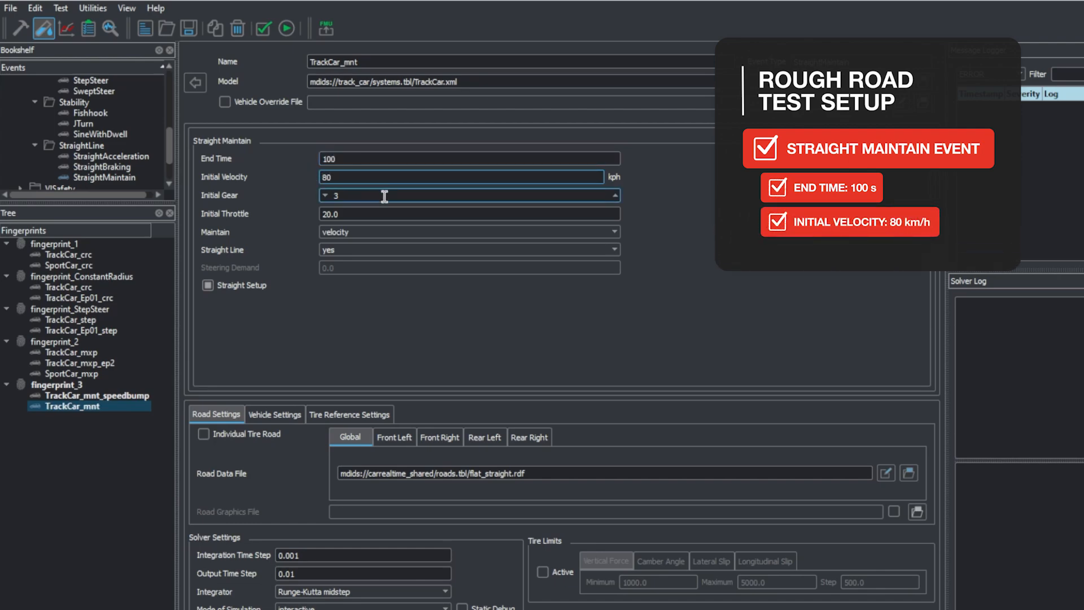
pyautogui.moveTo(384, 196); pyautogui.dragTo(236, 201)
pyautogui.write('4')
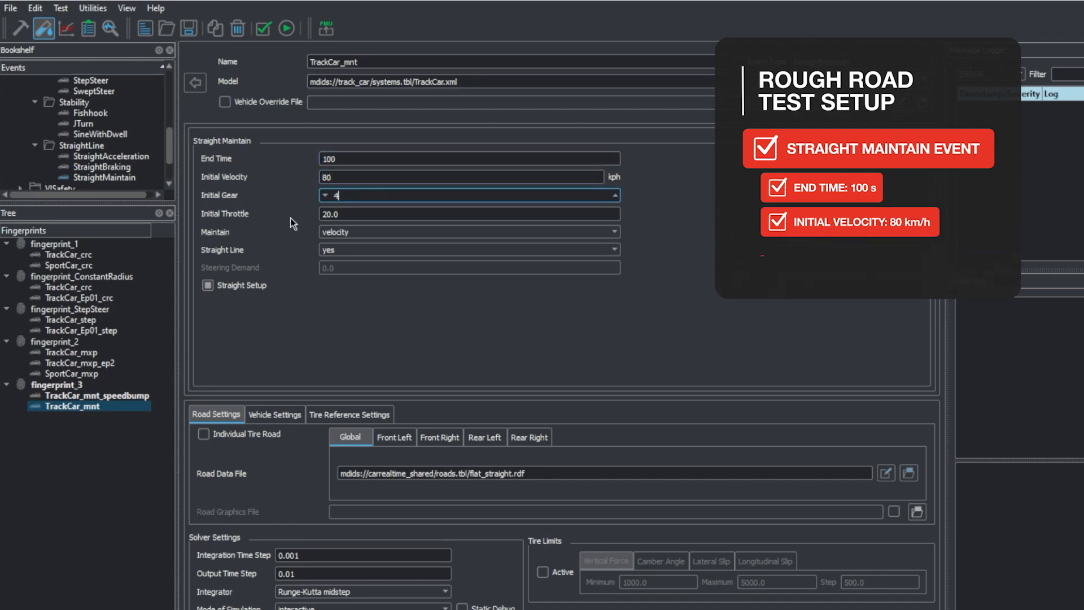
pyautogui.click(362, 214)
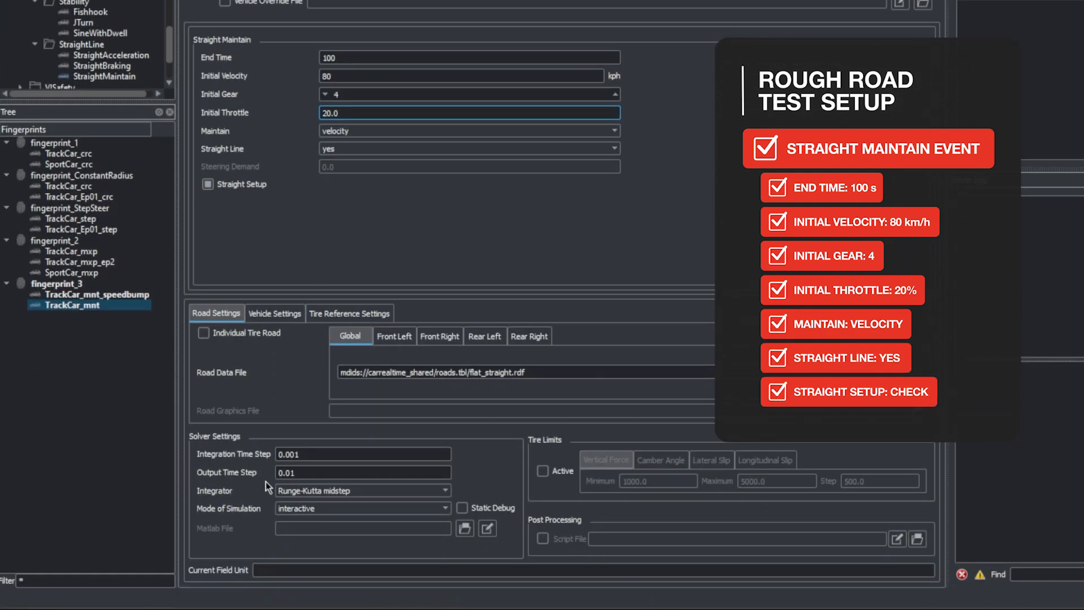
# Set the output time step of the rough road event to 0.002
pyautogui.click(292, 470)
pyautogui.press('BackSpace')
pyautogui.write('02')
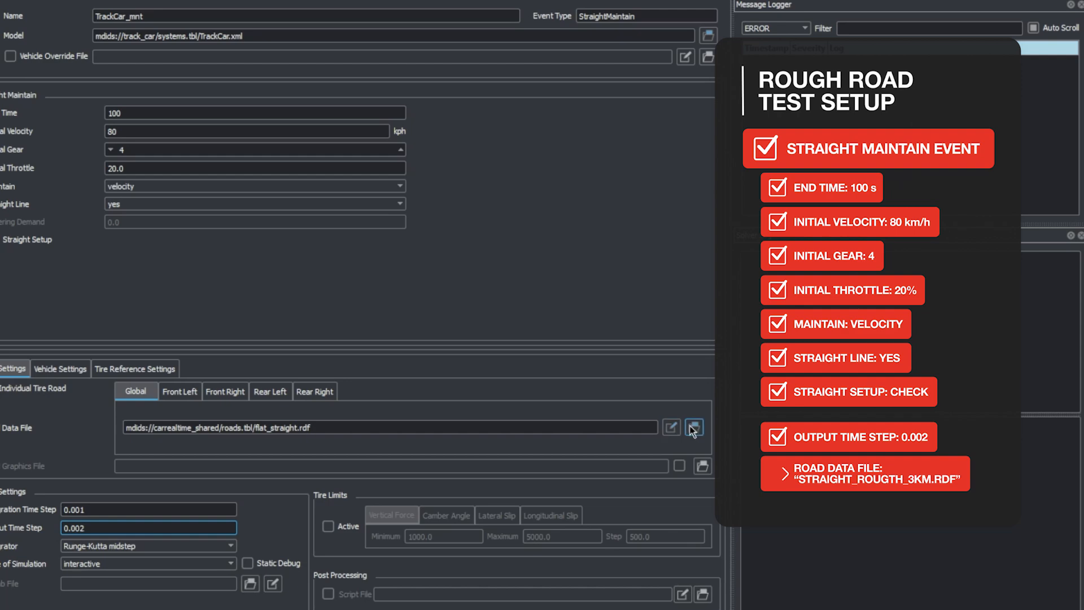
# Load straight_rough_3km.rdf from the Roads folder as the event's global road data file
pyautogui.click(693, 427)
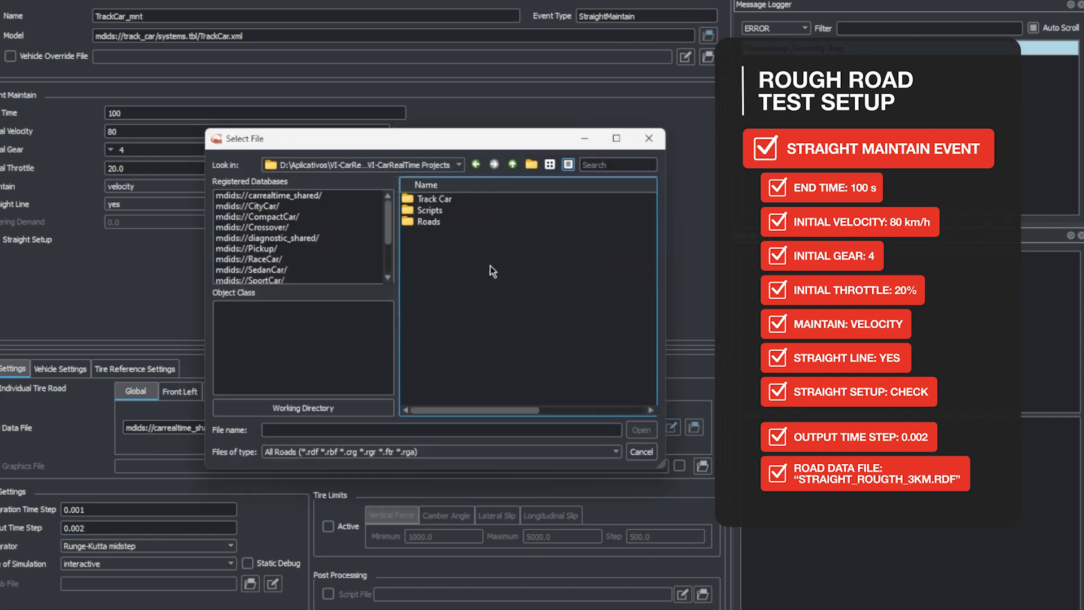
pyautogui.doubleClick(431, 221)
pyautogui.click(481, 199)
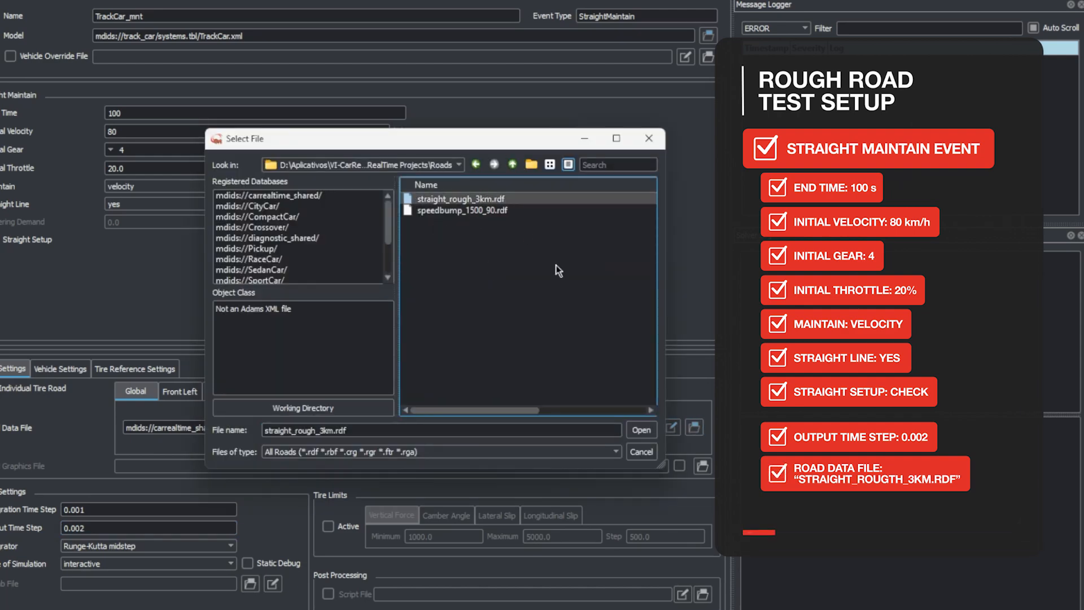
pyautogui.click(642, 430)
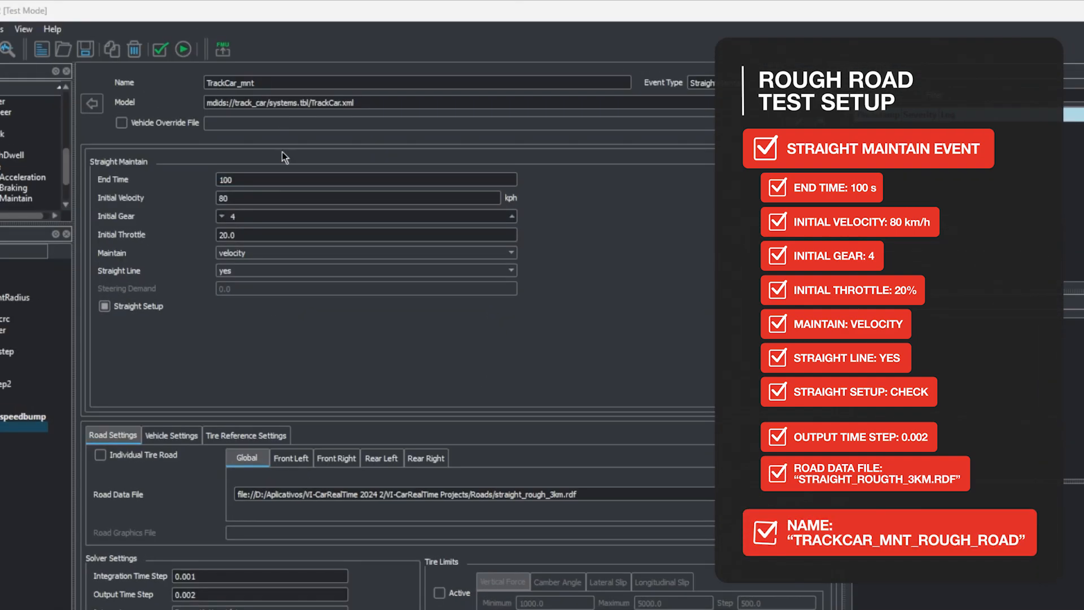
# Rename the second event as TrackCar_mnt_rough_road and save fingerprint_3
pyautogui.click(282, 84)
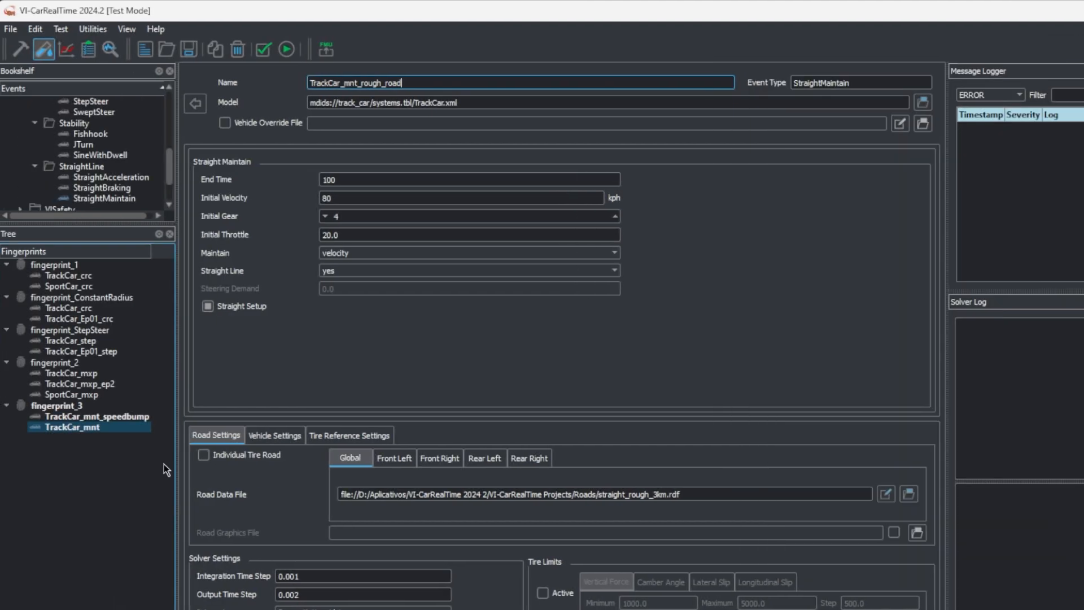
pyautogui.click(90, 404)
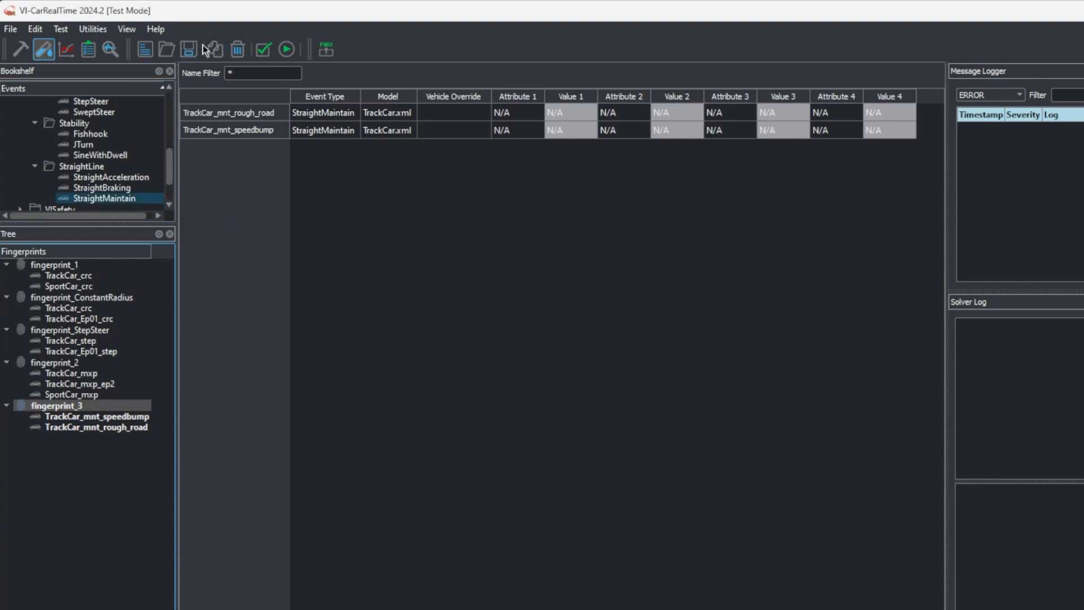
pyautogui.click(195, 45)
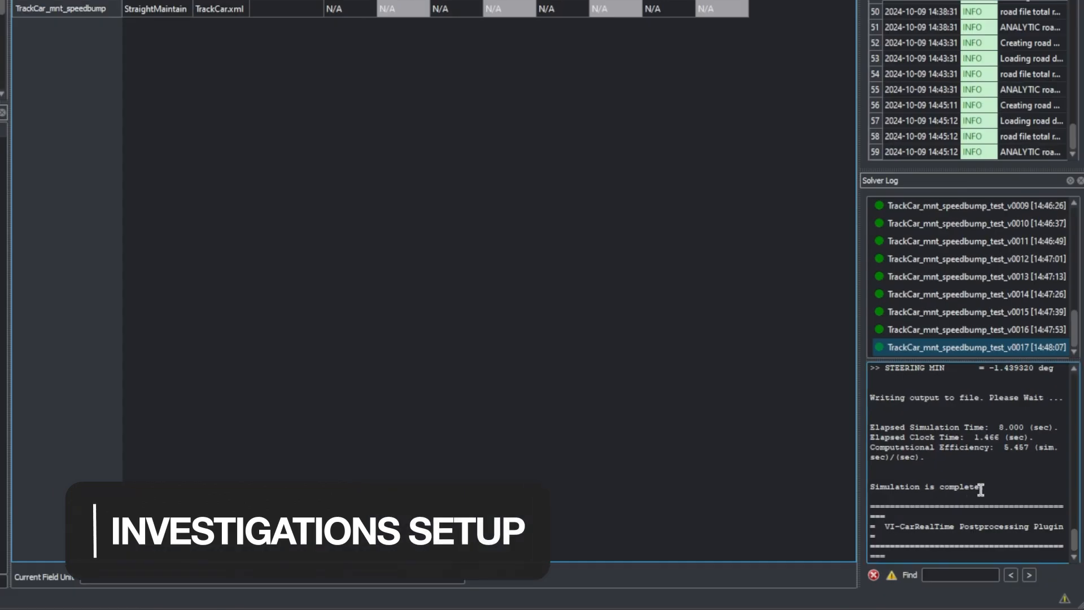
pyautogui.moveTo(985, 487); pyautogui.dragTo(870, 488)
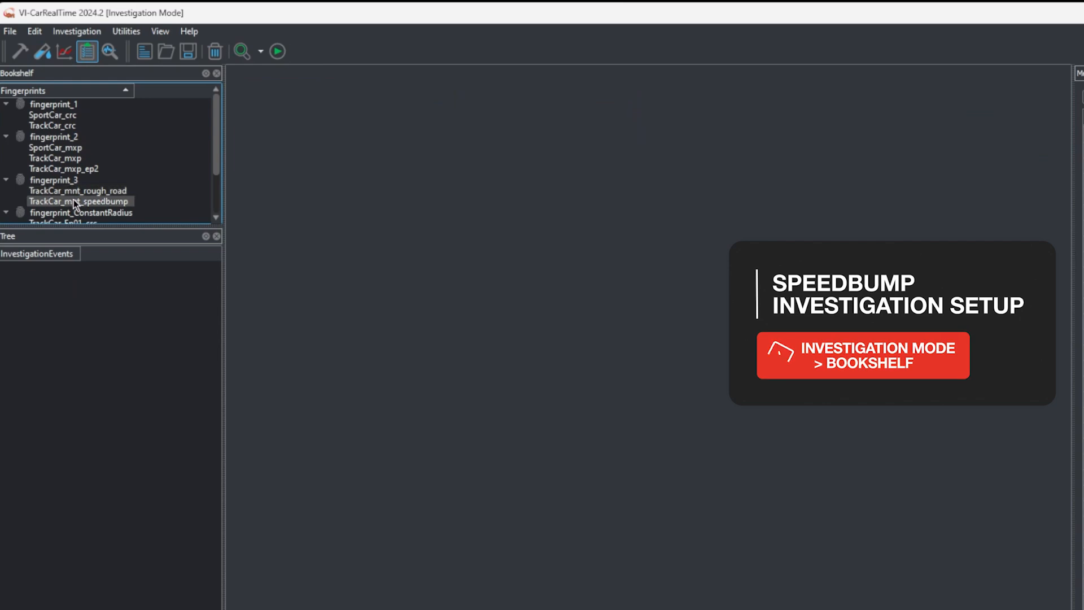
# Add the TrackCar_mnt_speedbump event from fingerprint_3 to a new investigation and promote the front left damper's scaleFactor to a factor
pyautogui.rightClick(125, 202)
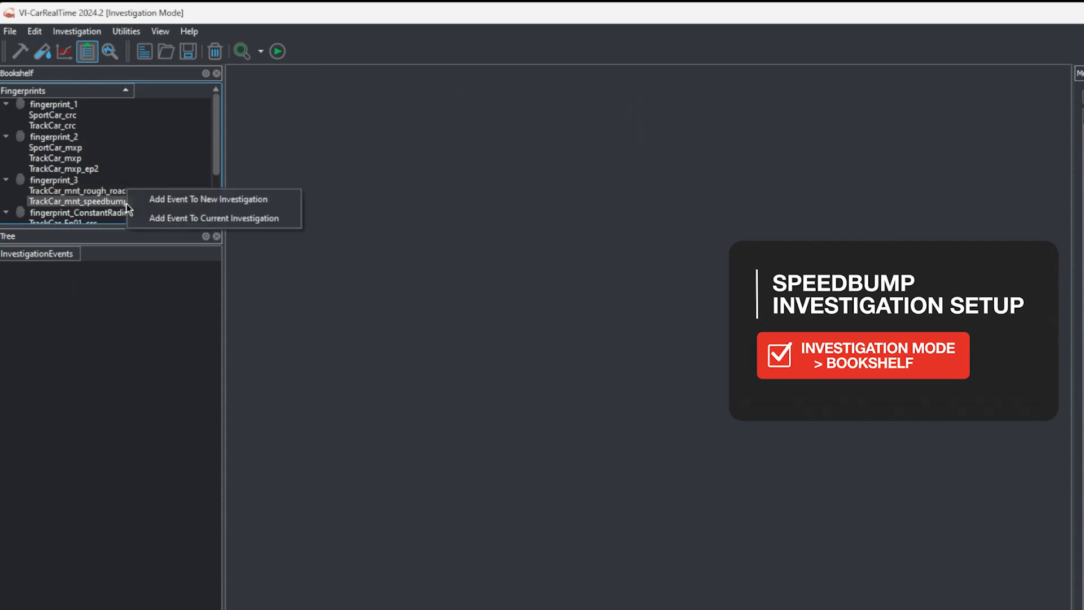
pyautogui.click(195, 199)
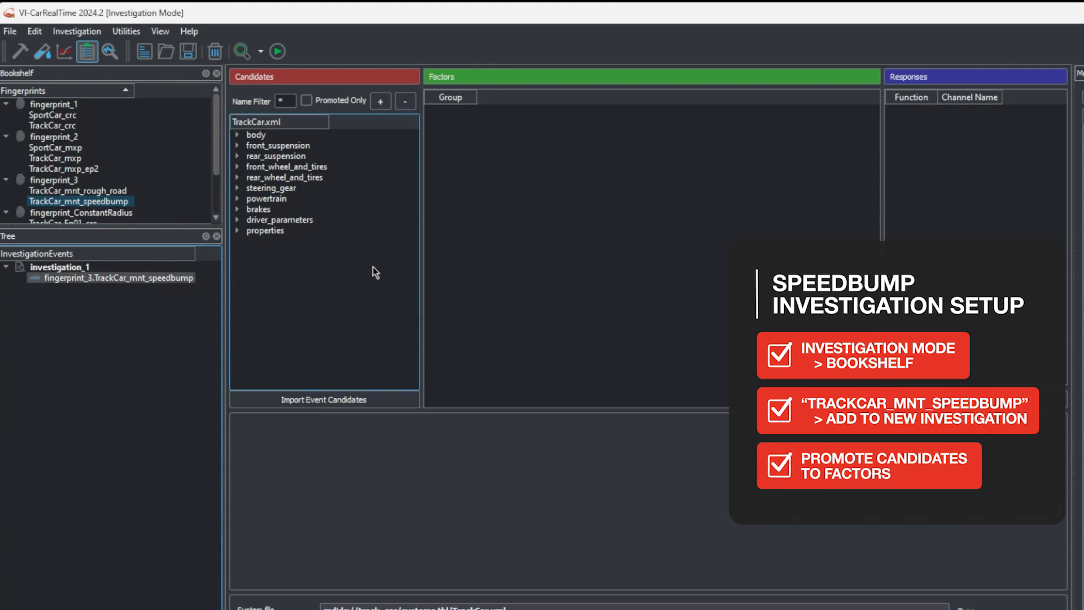
pyautogui.click(237, 144)
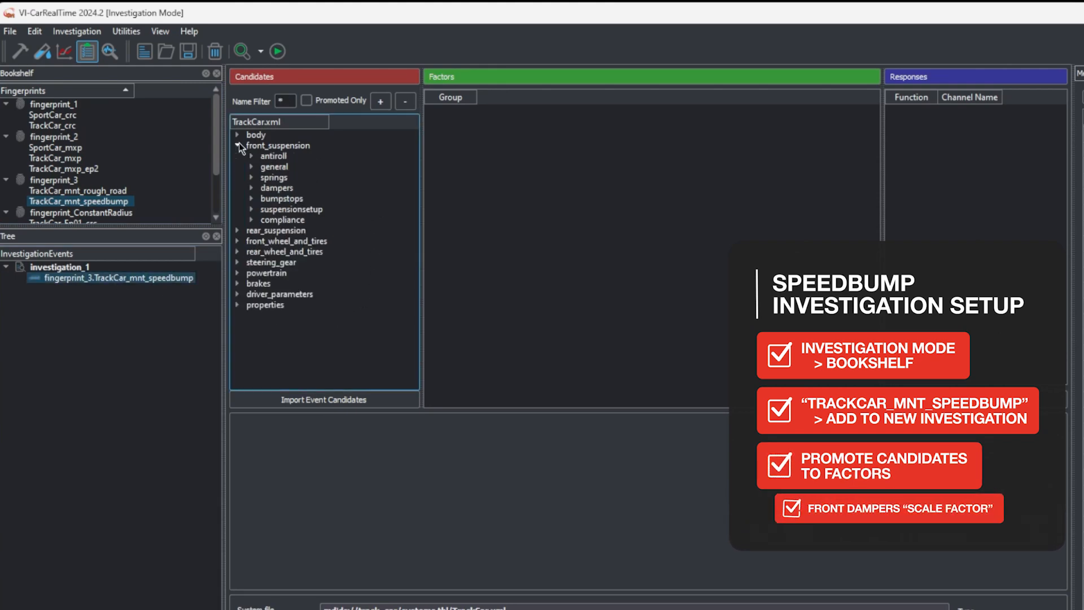
pyautogui.click(251, 188)
pyautogui.click(266, 199)
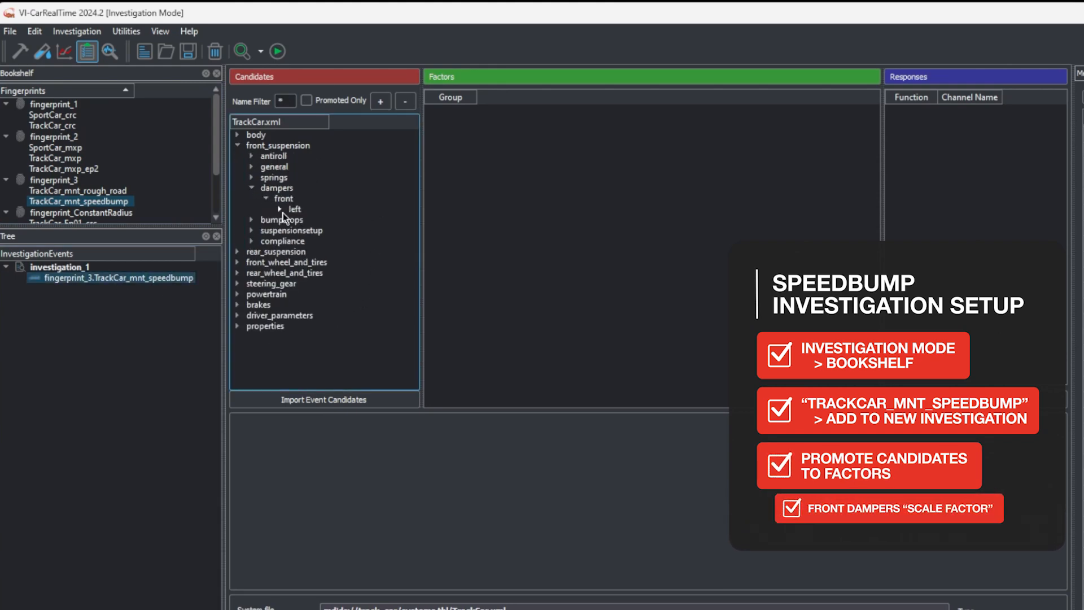
pyautogui.click(280, 209)
pyautogui.rightClick(316, 219)
pyautogui.click(358, 216)
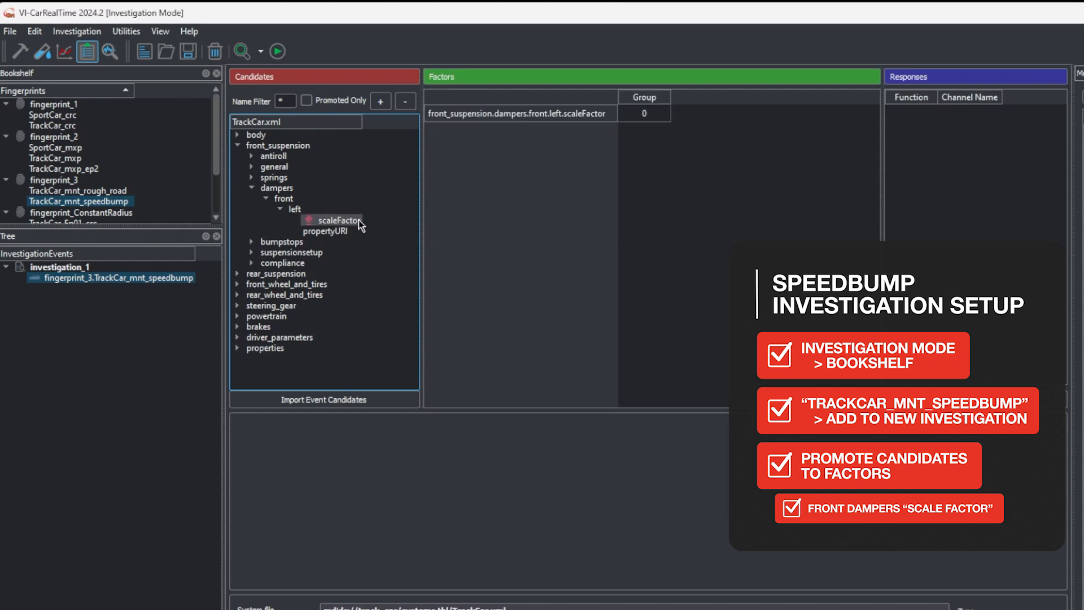
# Promote the scaleFactor of the rear suspension's left damper to a factor
pyautogui.click(238, 273)
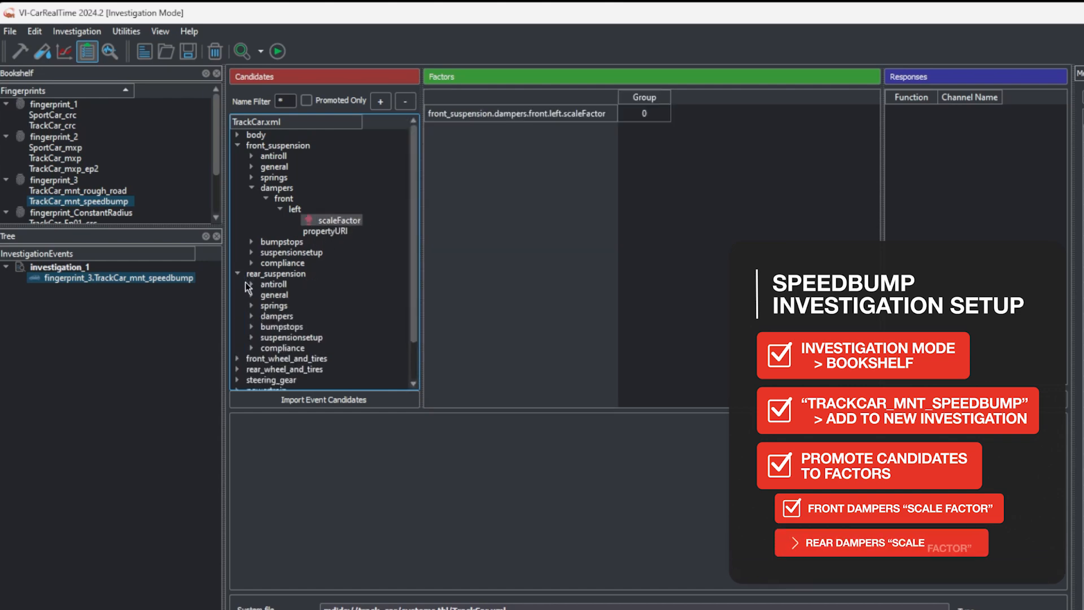
pyautogui.click(252, 316)
pyautogui.click(266, 326)
pyautogui.click(281, 337)
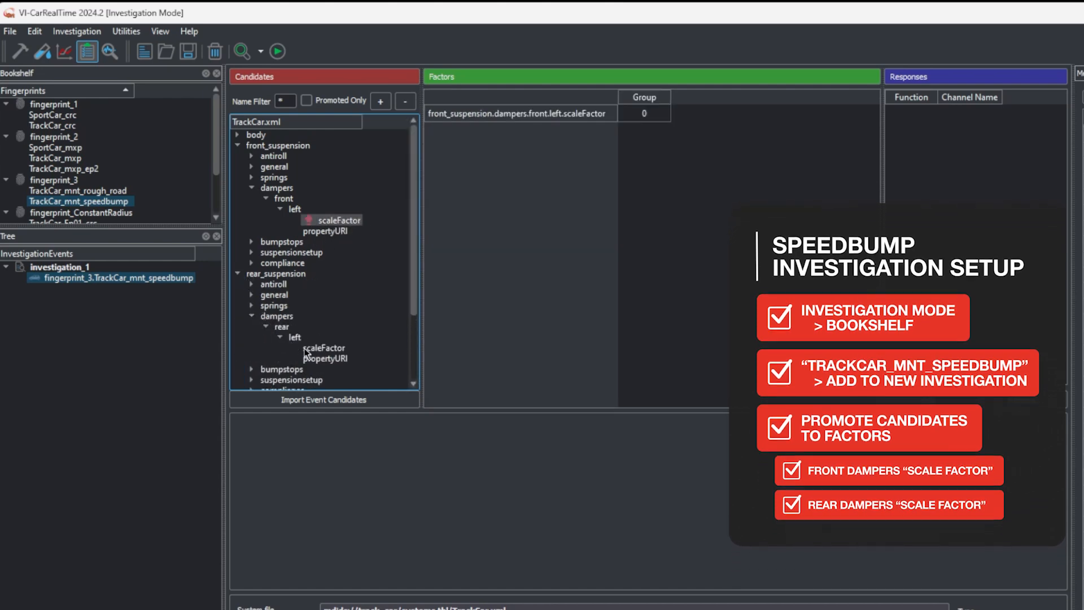
pyautogui.rightClick(337, 347)
pyautogui.click(367, 346)
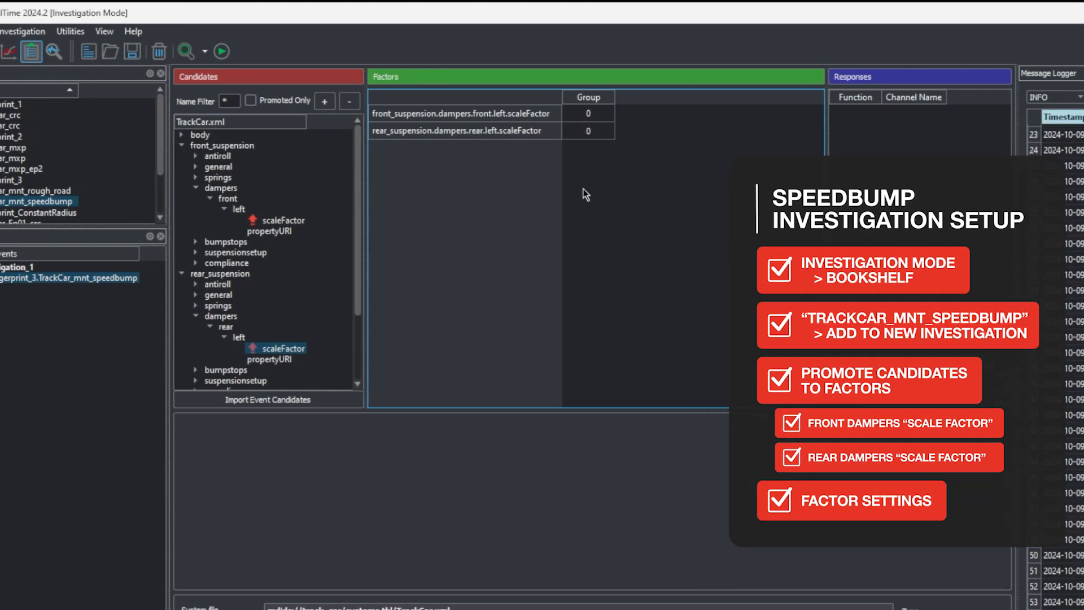
# Add the front damper scaleFactor factor to a new group
pyautogui.click(553, 120)
pyautogui.rightClick(553, 120)
pyautogui.moveTo(615, 171)
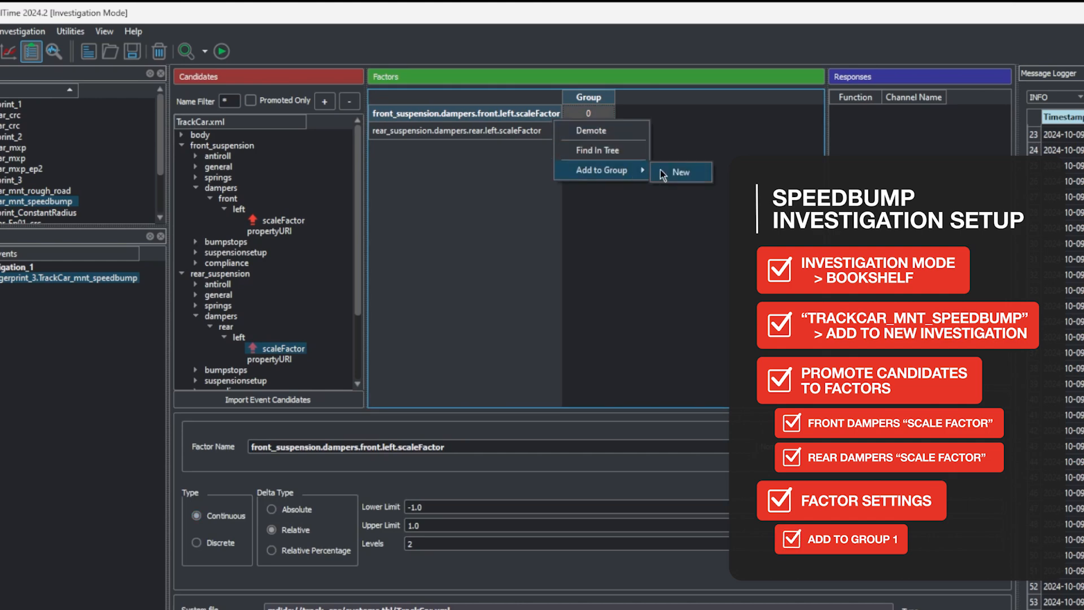
pyautogui.click(690, 171)
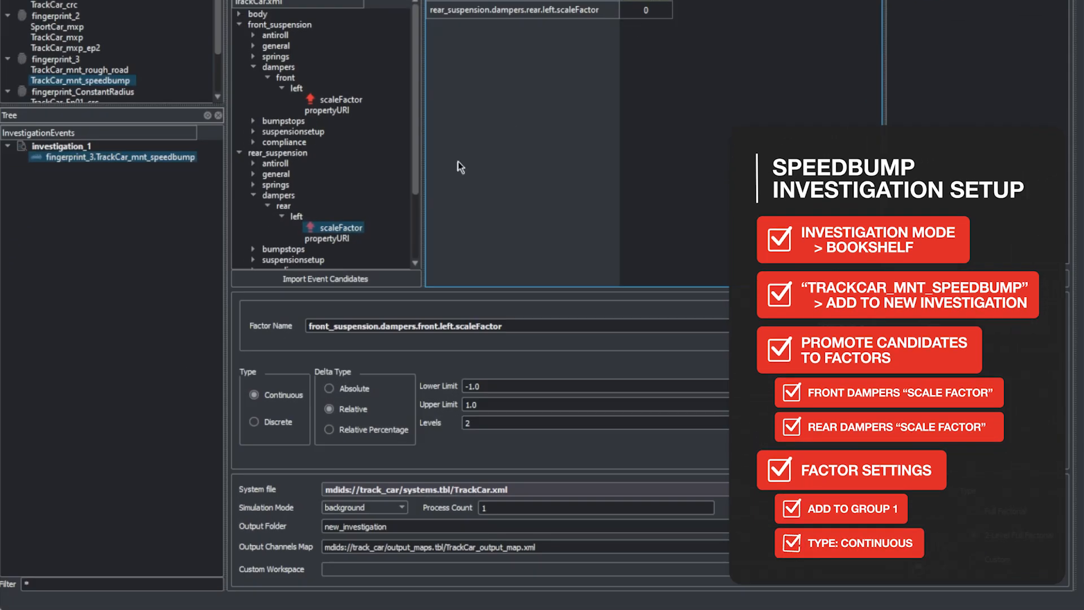
# Set the front damper factor to continuous type with absolute delta, lower limit 0.1, upper limit 4.1 and 17 levels
pyautogui.click(265, 397)
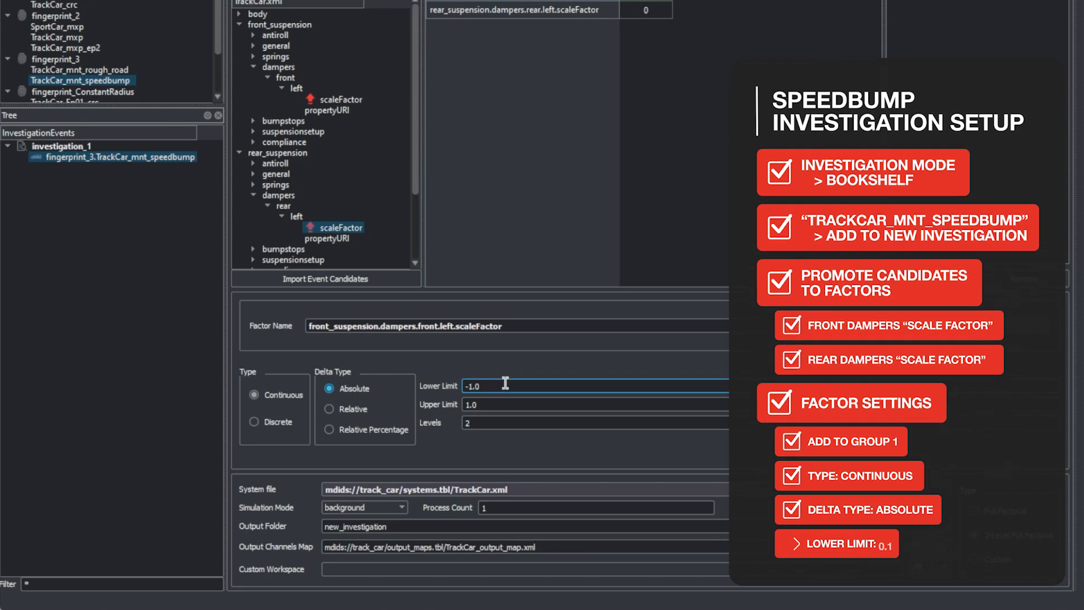
pyautogui.click(465, 387)
pyautogui.write('0.1')
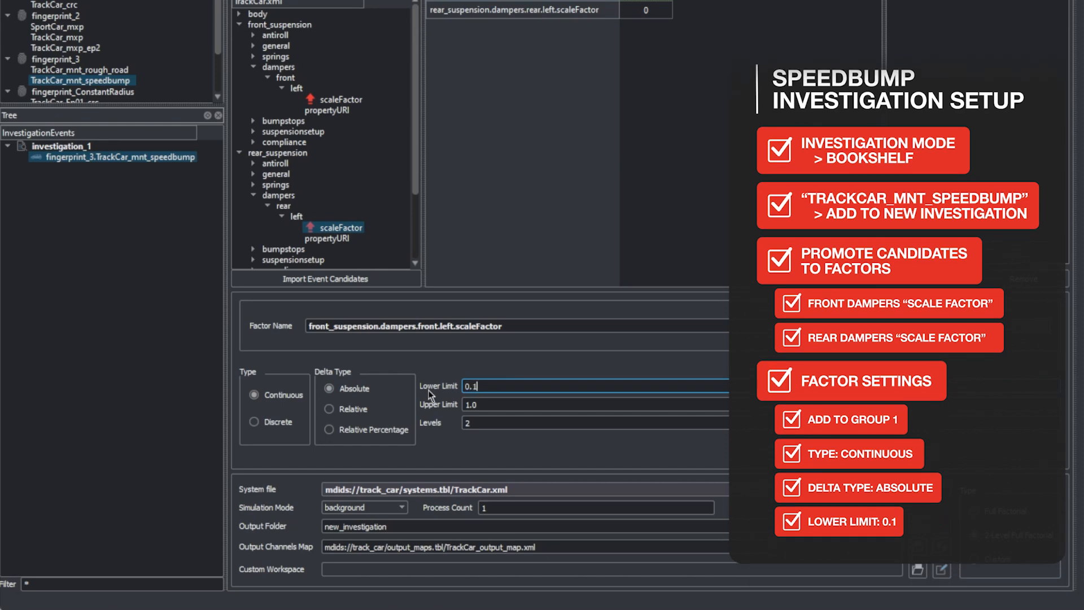
pyautogui.click(465, 405)
pyautogui.press('Delete')
pyautogui.press('Delete')
pyautogui.press('Delete')
pyautogui.write('4.1')
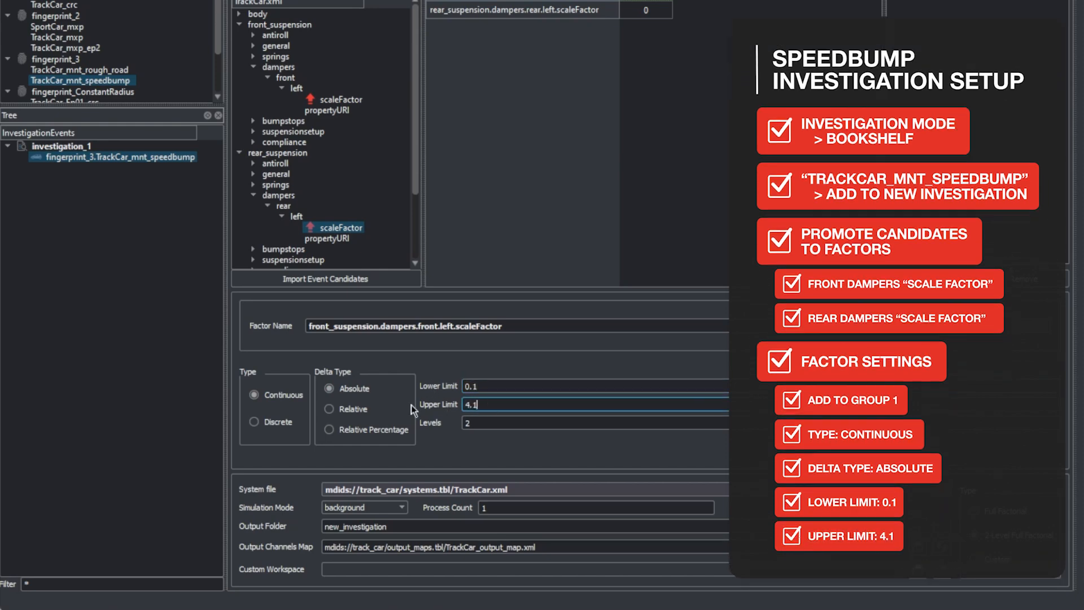
pyautogui.press('Tab')
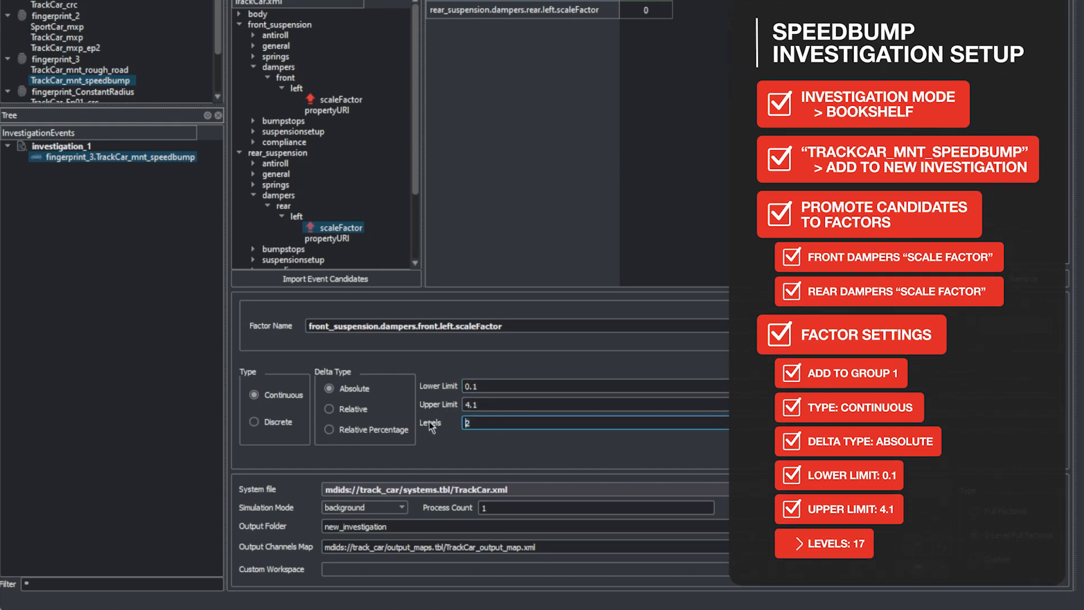
pyautogui.press('Delete')
pyautogui.write('17')
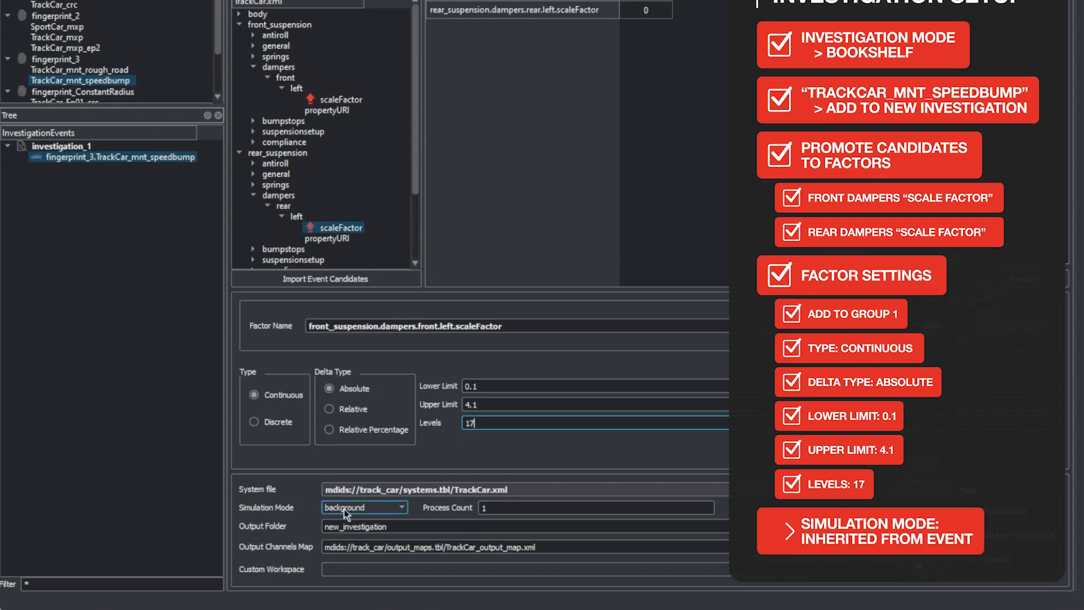
# Set the investigation's simulation mode to Inherited from Event
pyautogui.click(344, 509)
pyautogui.click(374, 523)
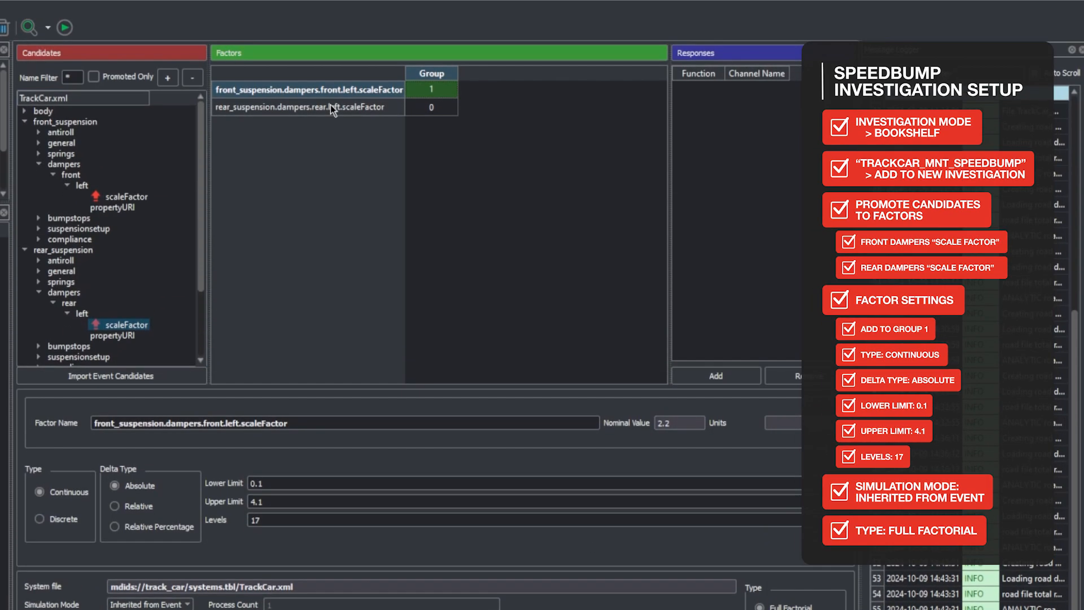
# Add the rear damper scaleFactor factor to the same group as the front damper factor
pyautogui.click(331, 8)
pyautogui.rightClick(330, 8)
pyautogui.moveTo(374, 154)
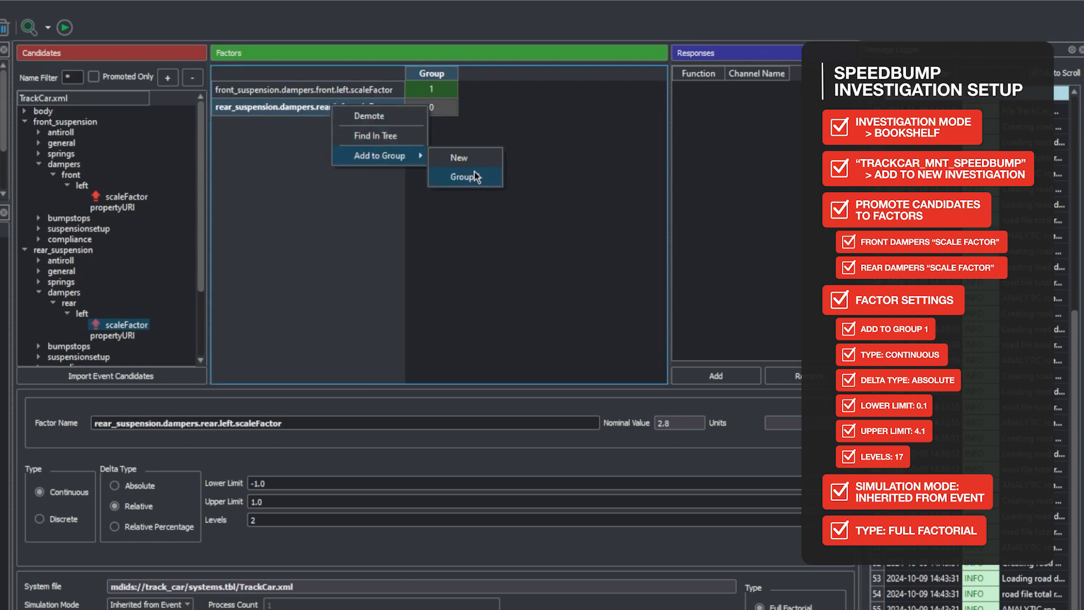
pyautogui.click(474, 171)
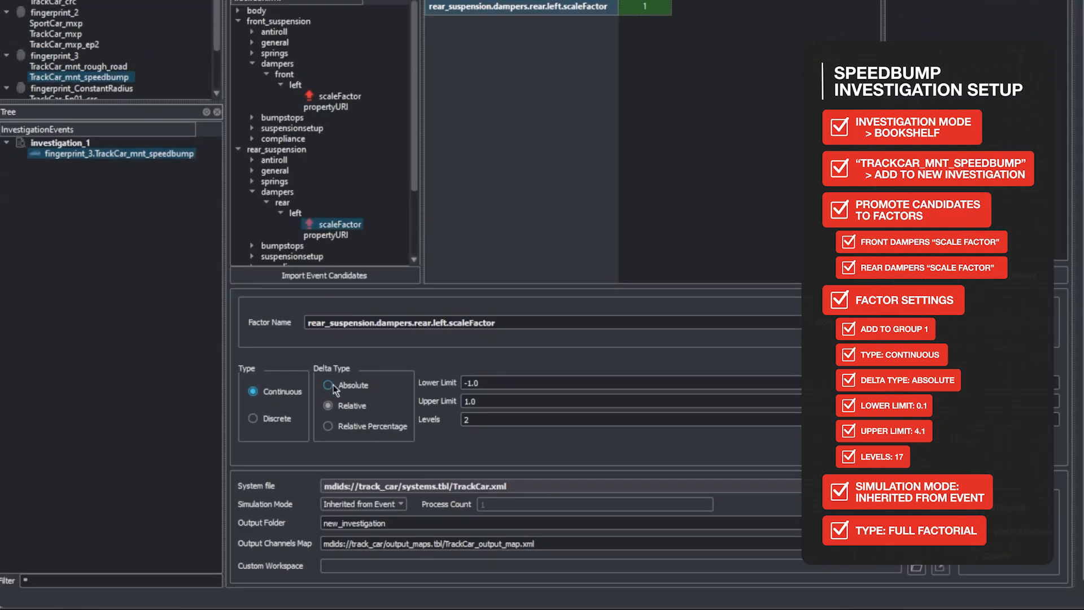
# Set the rear damper factor to absolute delta with lower limit 0.1, upper limit 4.1 and 17 levels
pyautogui.click(328, 385)
pyautogui.press('Tab')
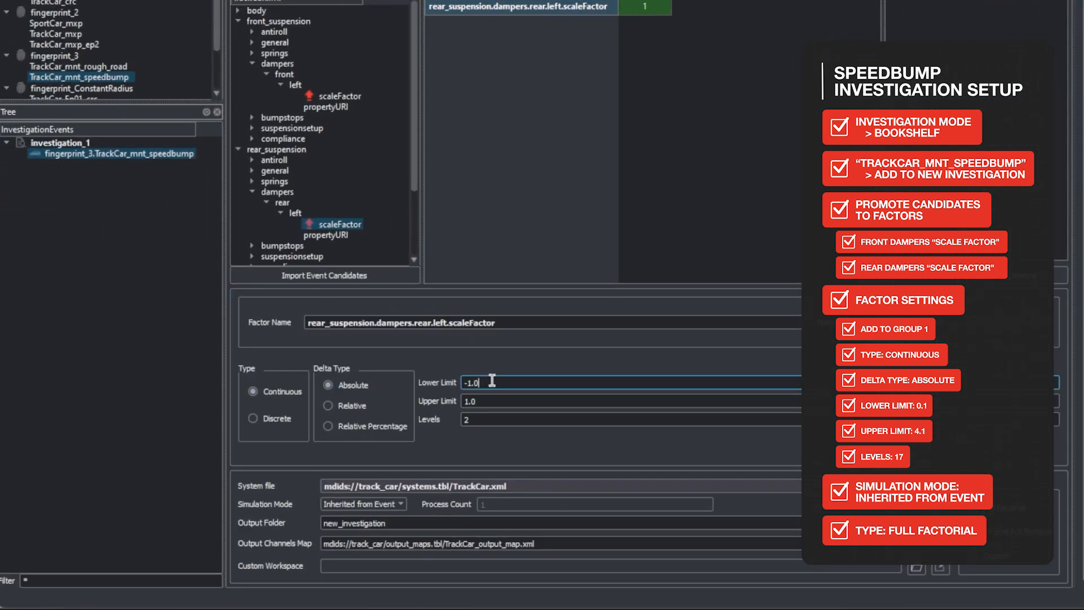
pyautogui.write('0.1')
pyautogui.press('Tab')
pyautogui.write('4.1')
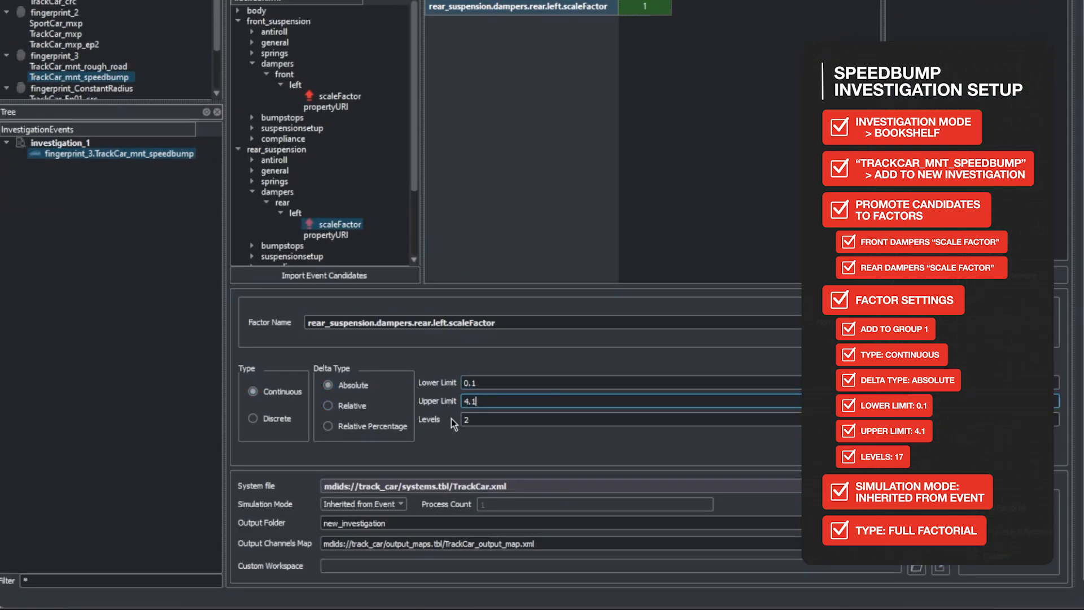
pyautogui.press('Tab')
pyautogui.write('17')
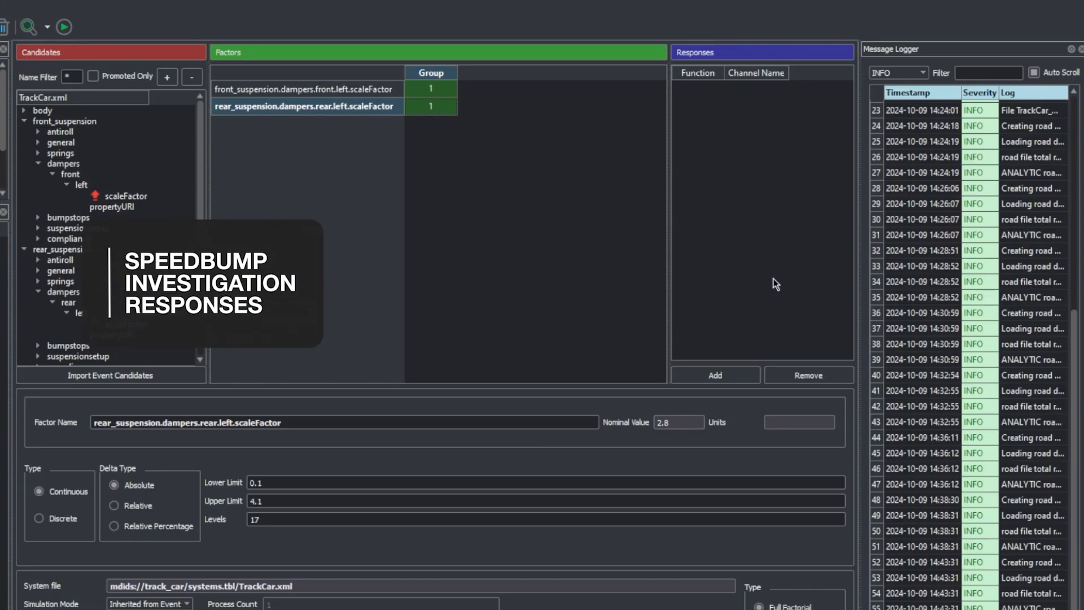
# Add a response to the investigation and name it Impact
pyautogui.click(744, 378)
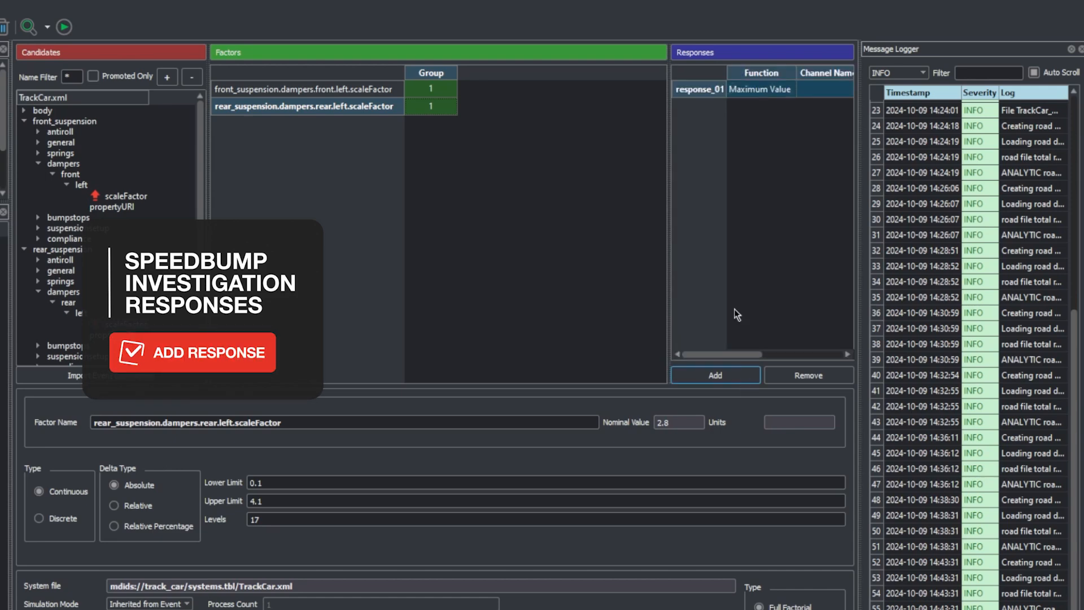
pyautogui.click(703, 93)
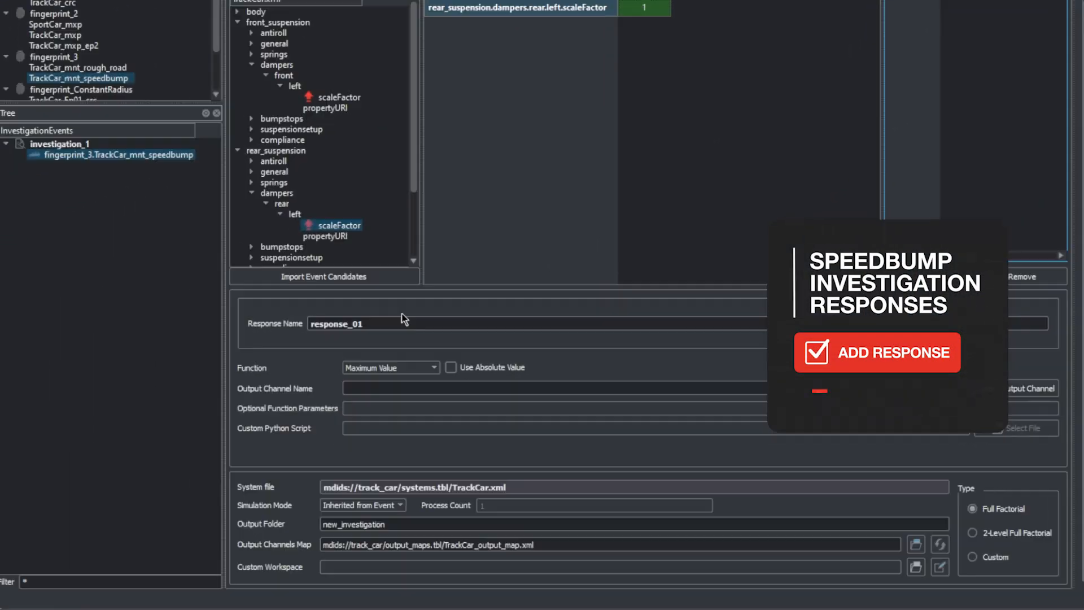
pyautogui.moveTo(160, 423); pyautogui.dragTo(3, 416)
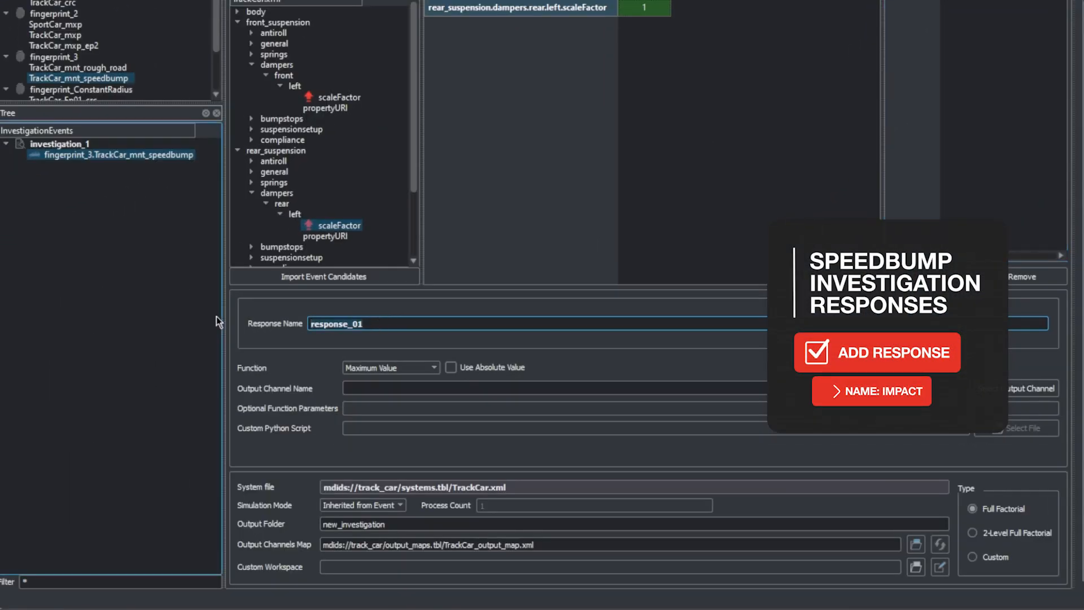
pyautogui.write('Impact')
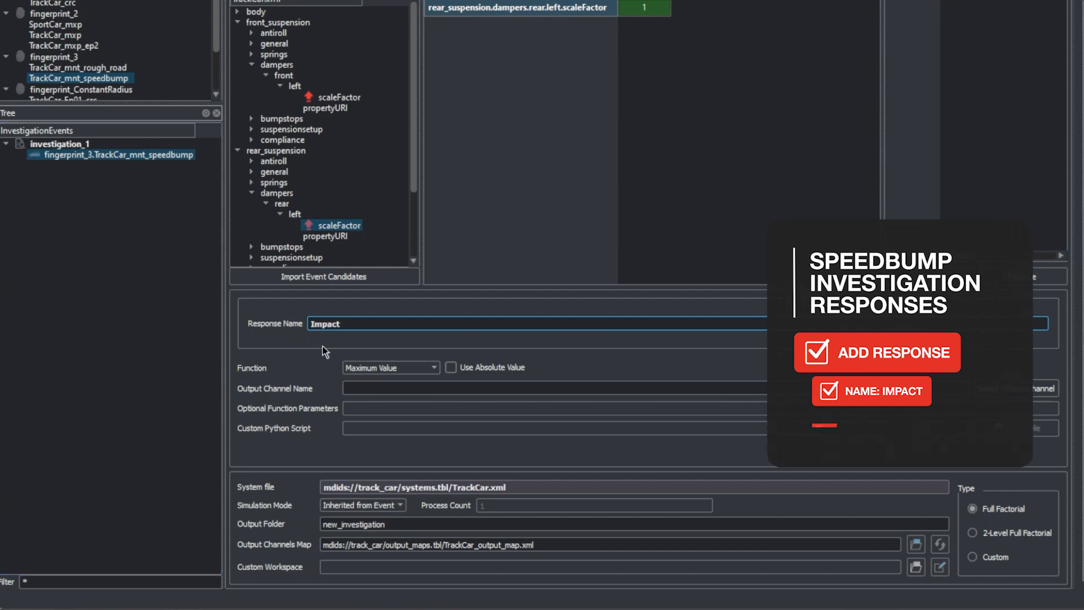
# Set the Impact response's function to Maximum Value and make it use the absolute value
pyautogui.click(418, 370)
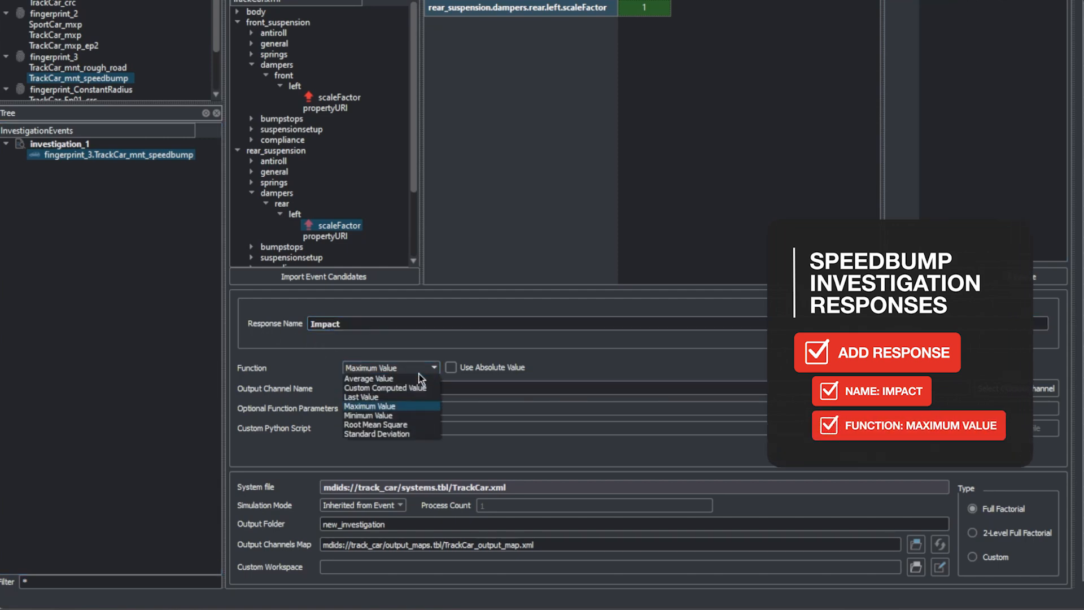
pyautogui.click(406, 408)
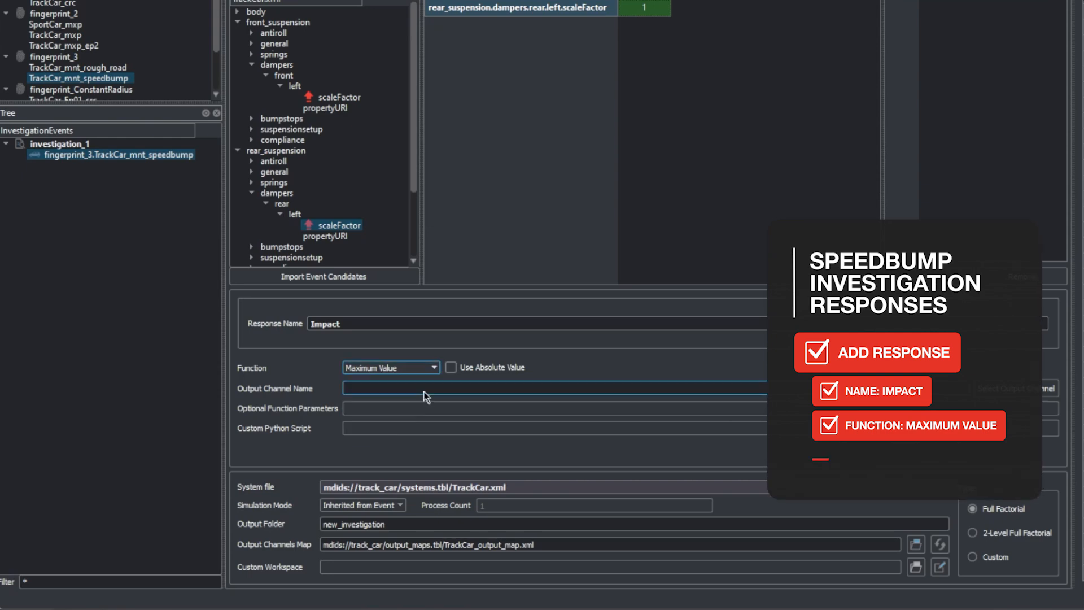
pyautogui.click(450, 368)
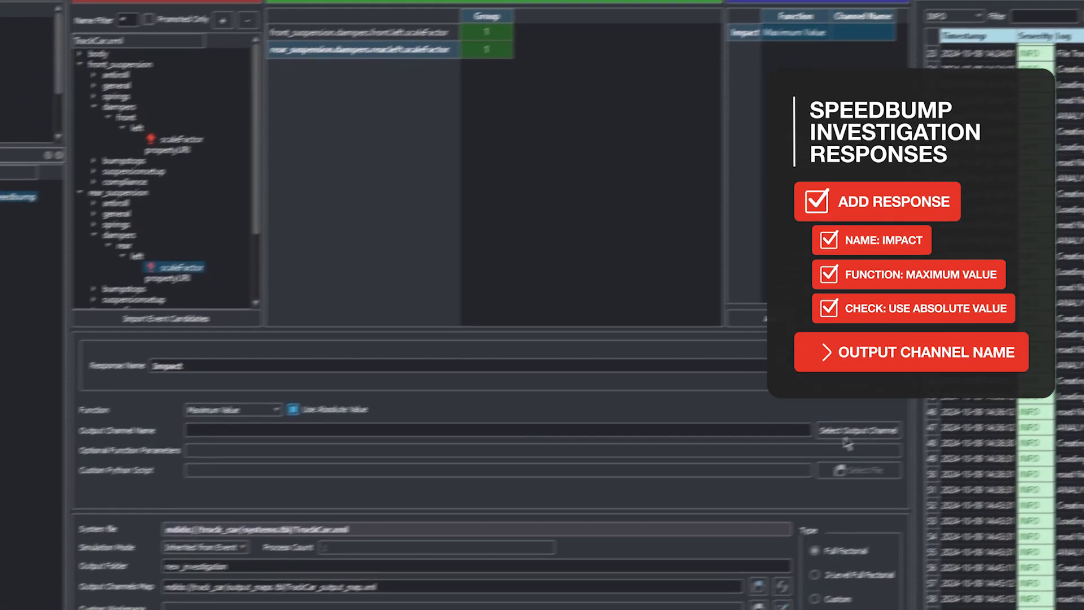
# Assign front_seat_rail_sensor.ACCZ as the output channel of the Impact response, filtering the channels by "seat"
pyautogui.click(1015, 389)
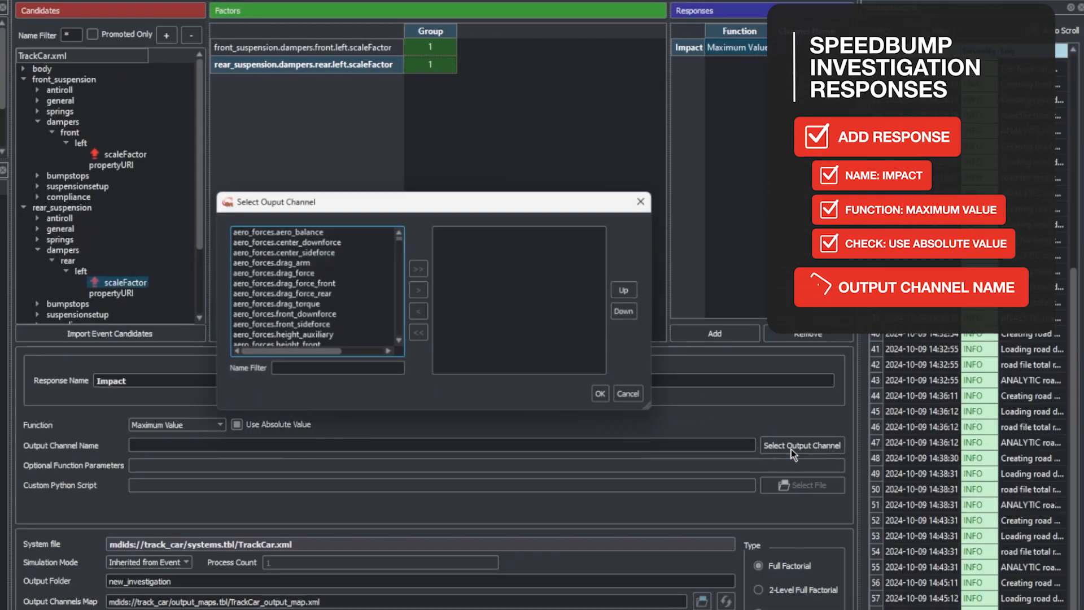
pyautogui.click(299, 370)
pyautogui.write('seat')
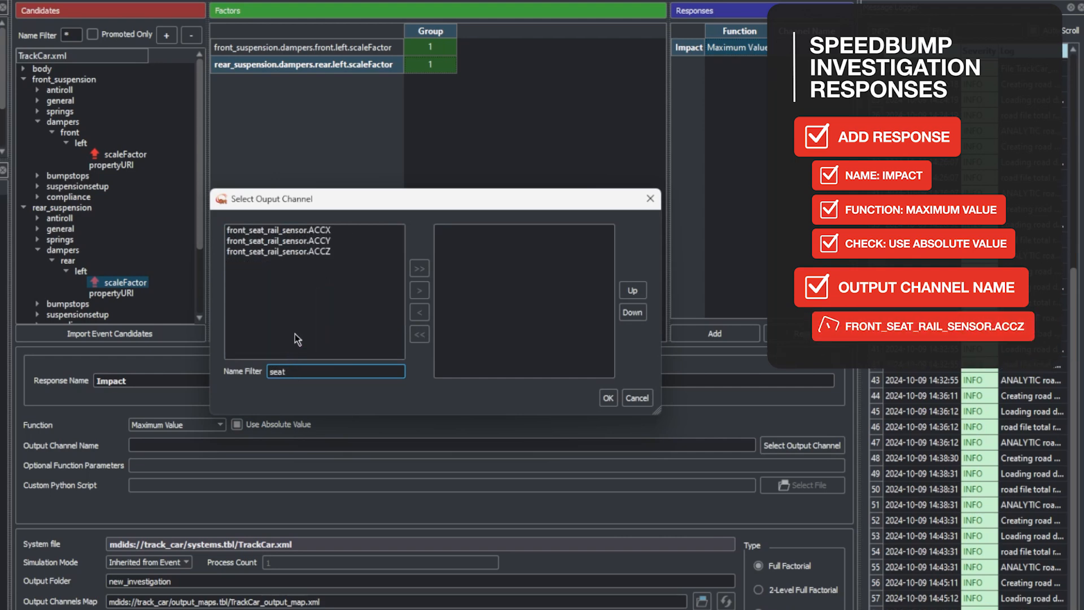
pyautogui.click(320, 252)
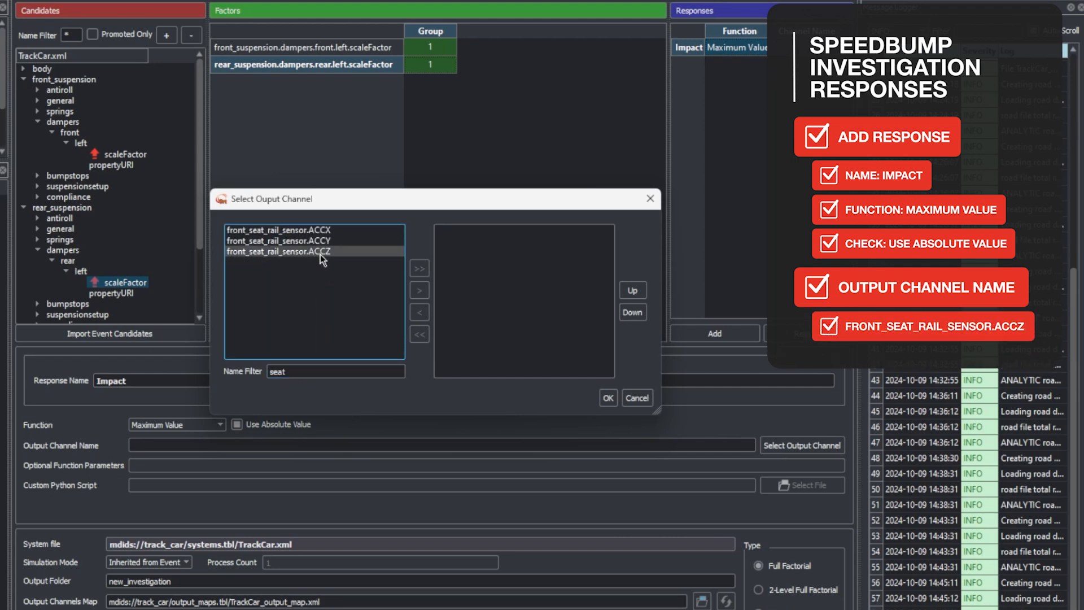
pyautogui.click(419, 291)
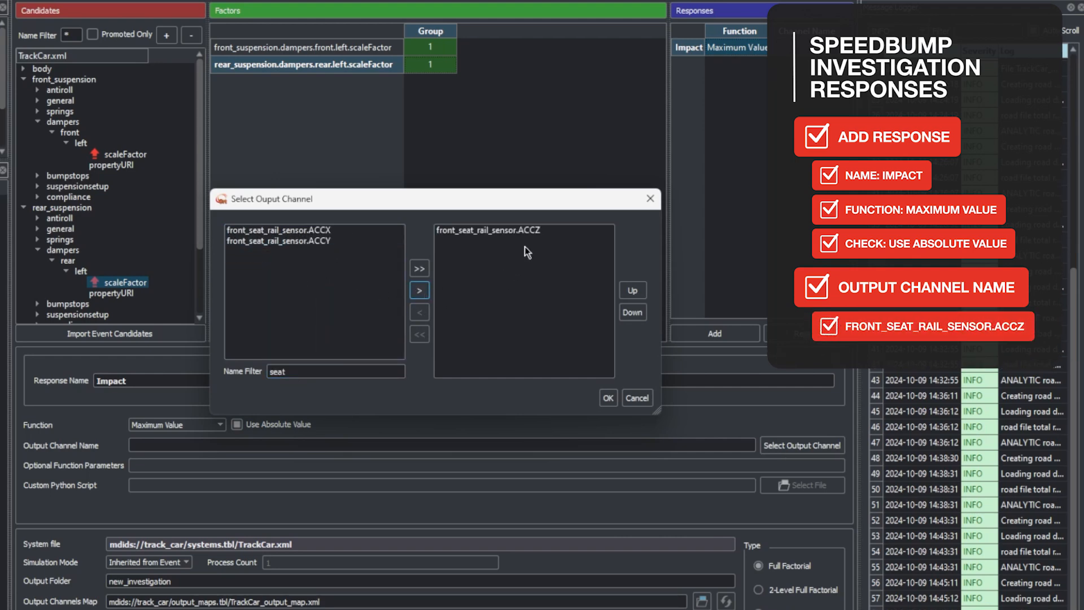
pyautogui.click(607, 401)
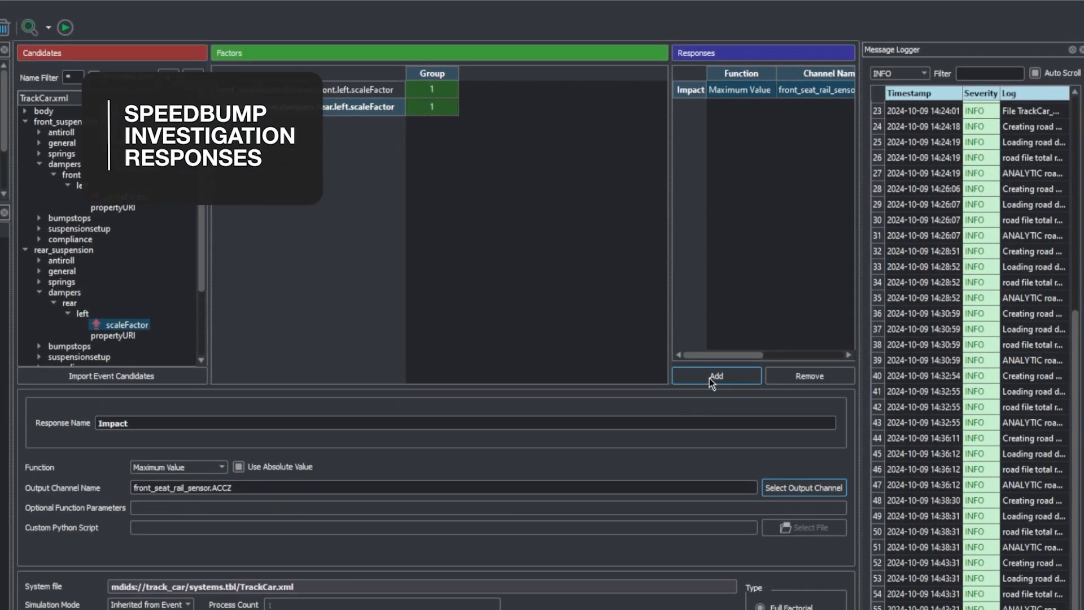
# Add another response named Seat ACC Area and set its function to Custom Computed Value
pyautogui.click(710, 378)
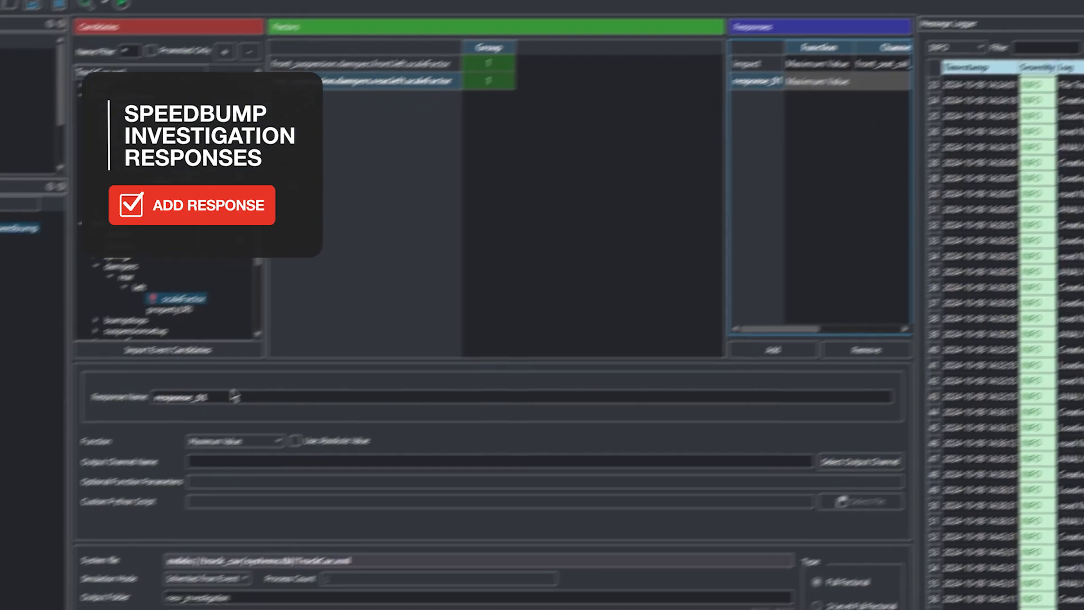
pyautogui.moveTo(179, 423); pyautogui.dragTo(33, 419)
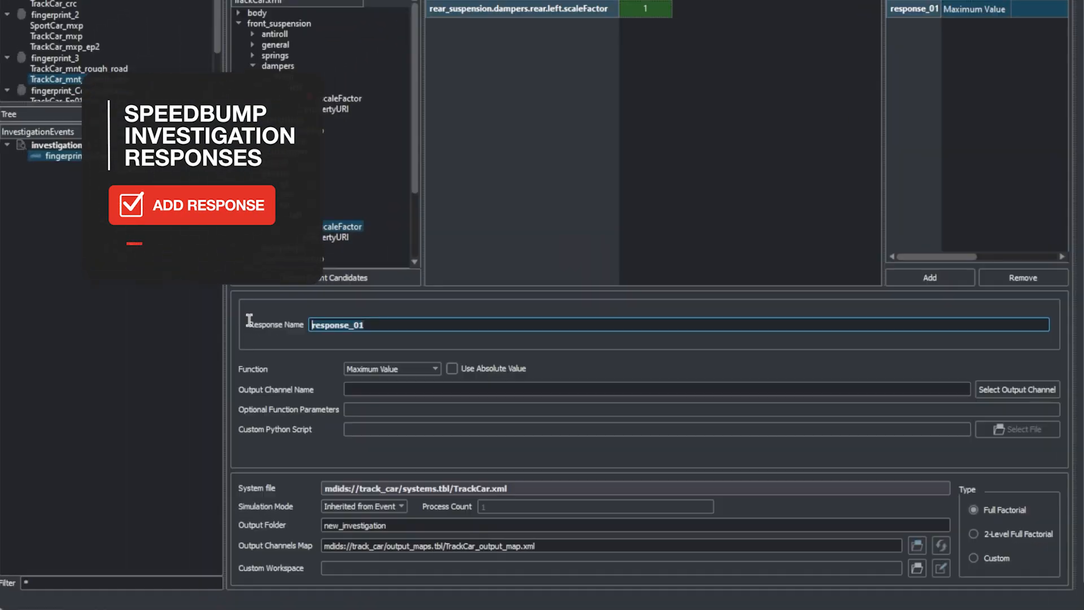
pyautogui.write('Seat A')
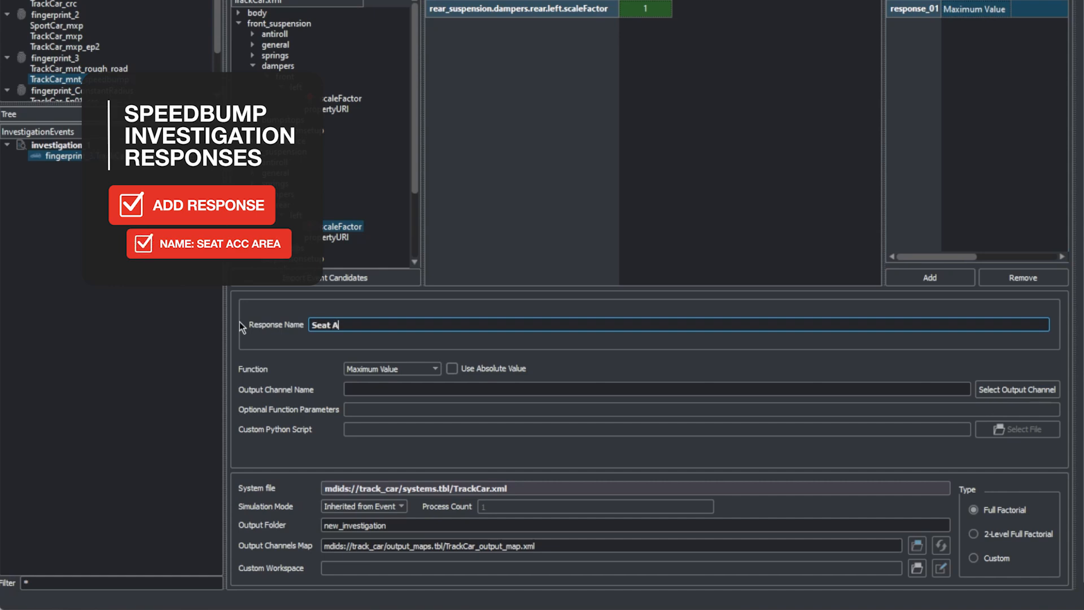
pyautogui.write('CC Area')
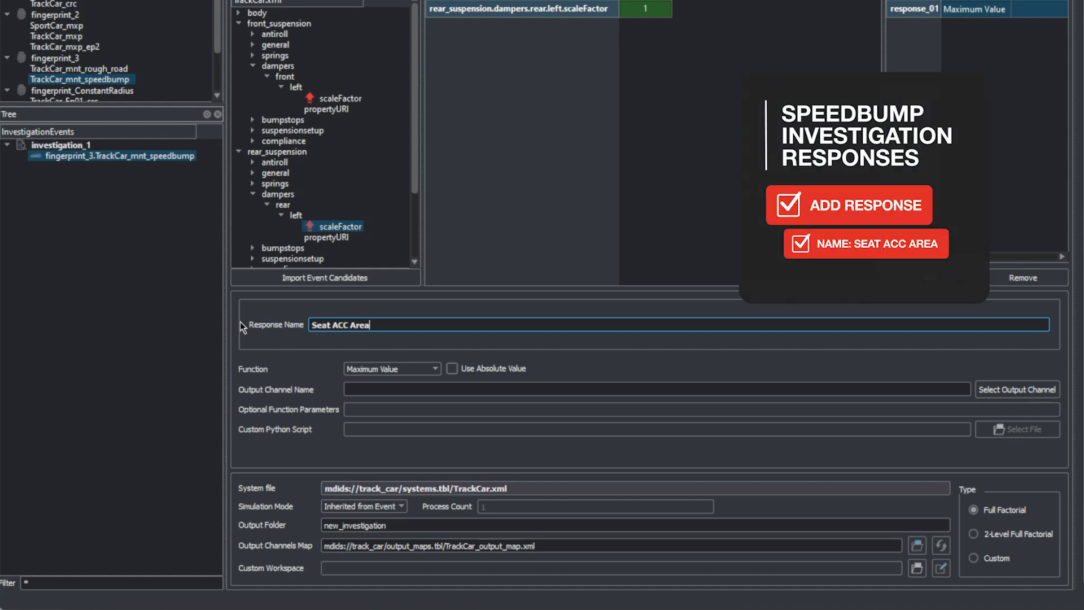
pyautogui.click(419, 367)
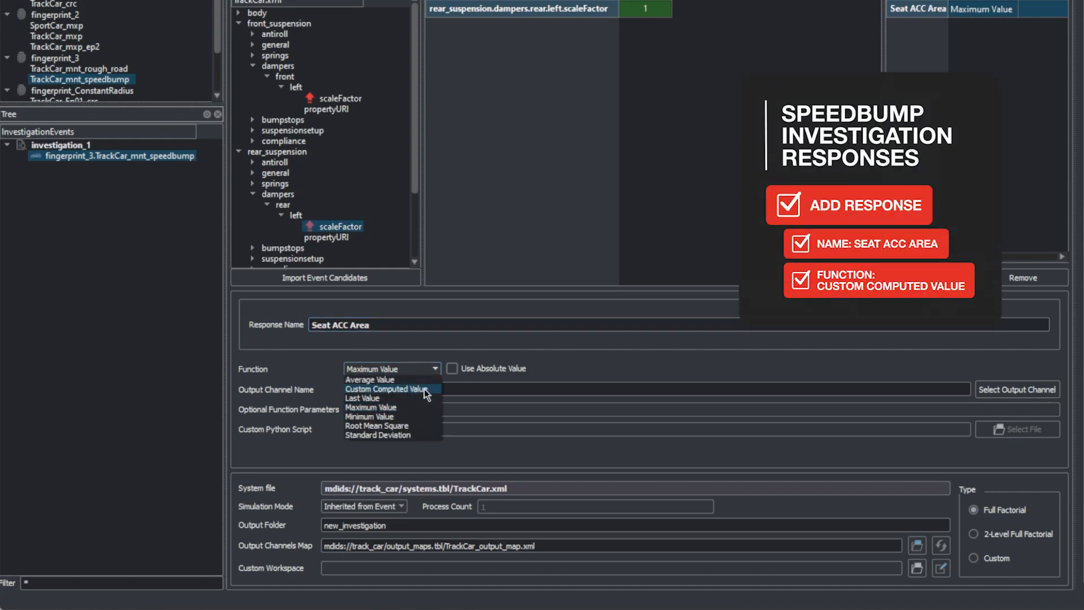
pyautogui.click(425, 389)
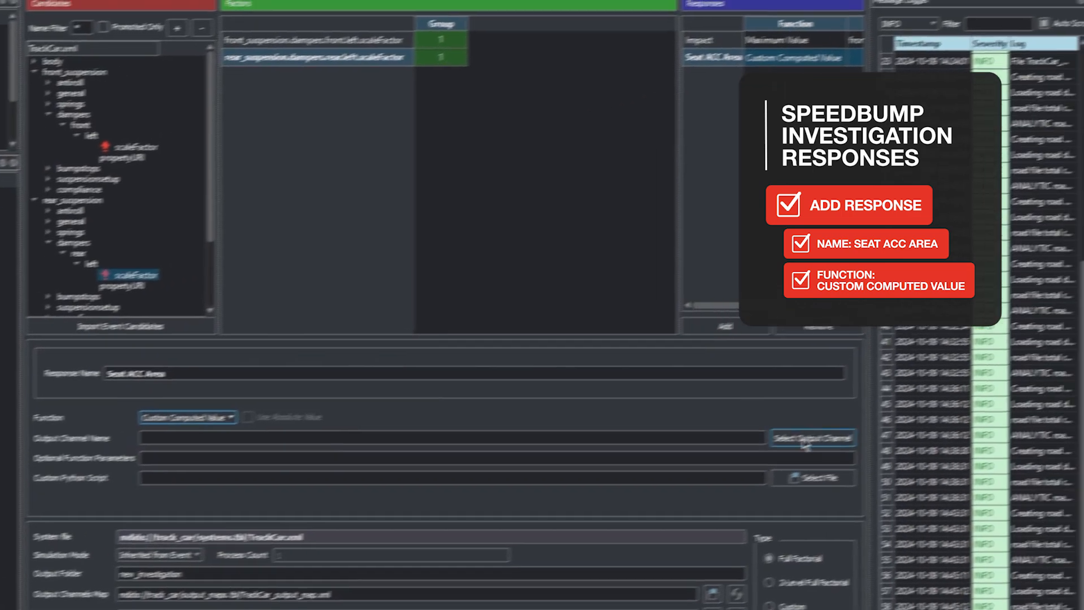
# Open the output channel selection for the Seat ACC Area response and add the TIME channel, filtering by "TIME"
pyautogui.click(1008, 389)
pyautogui.click(323, 365)
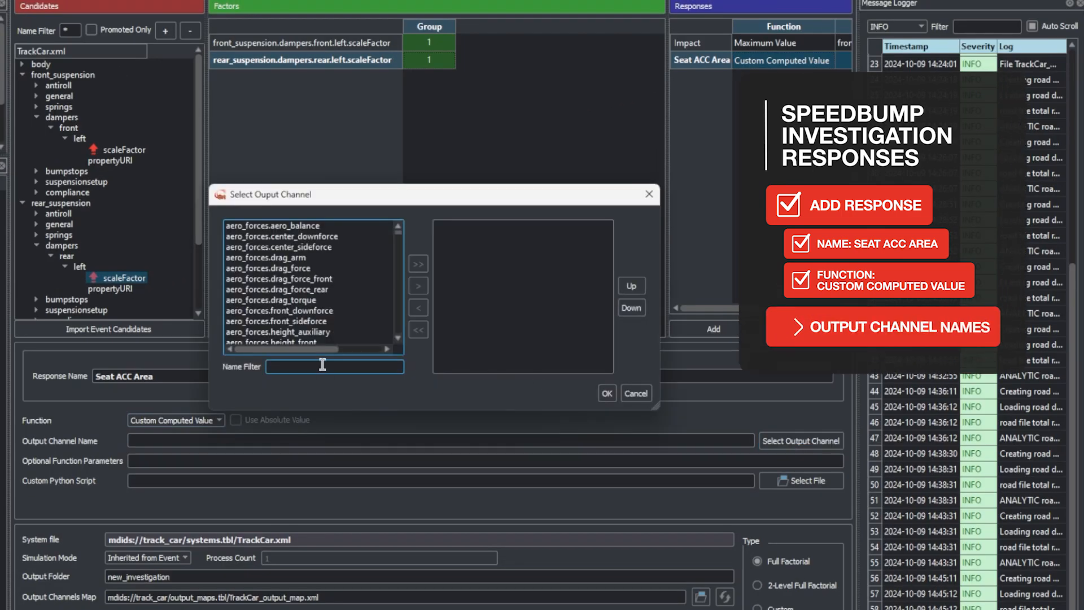
pyautogui.write('TIME')
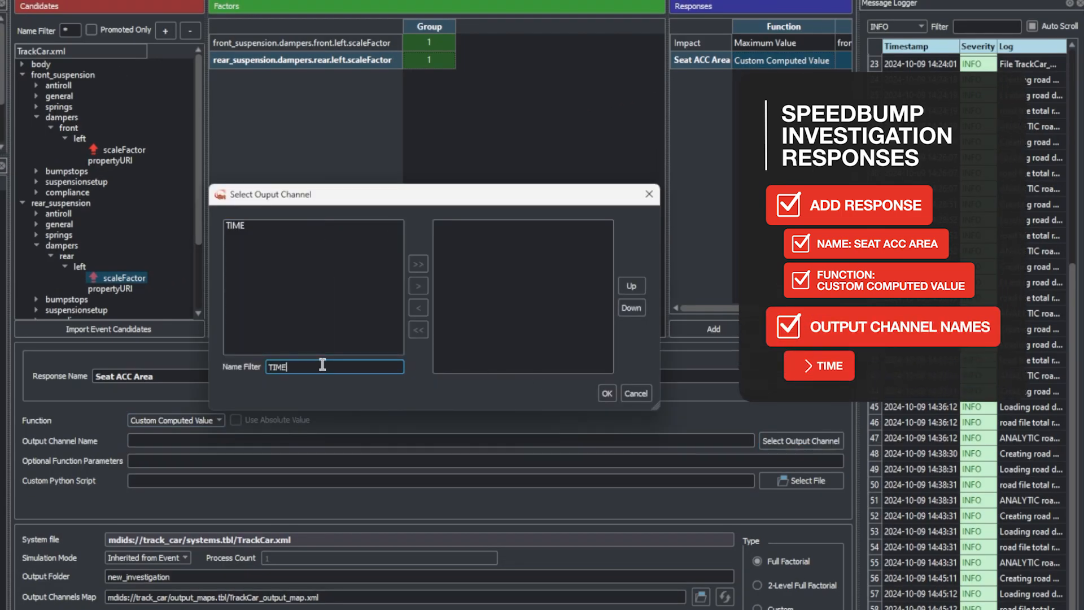
pyautogui.click(240, 224)
pyautogui.click(418, 286)
# Add front_seat_rail_sensor.ACCZ as the second output channel, filtering by "seat", and accept the channel selection
pyautogui.doubleClick(303, 367)
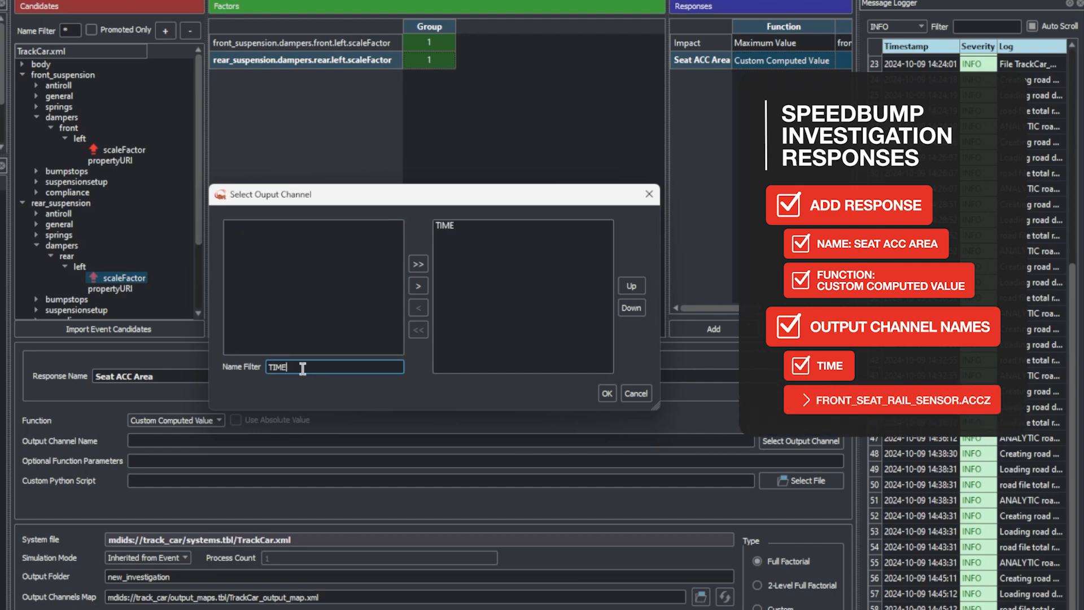
pyautogui.write('seat')
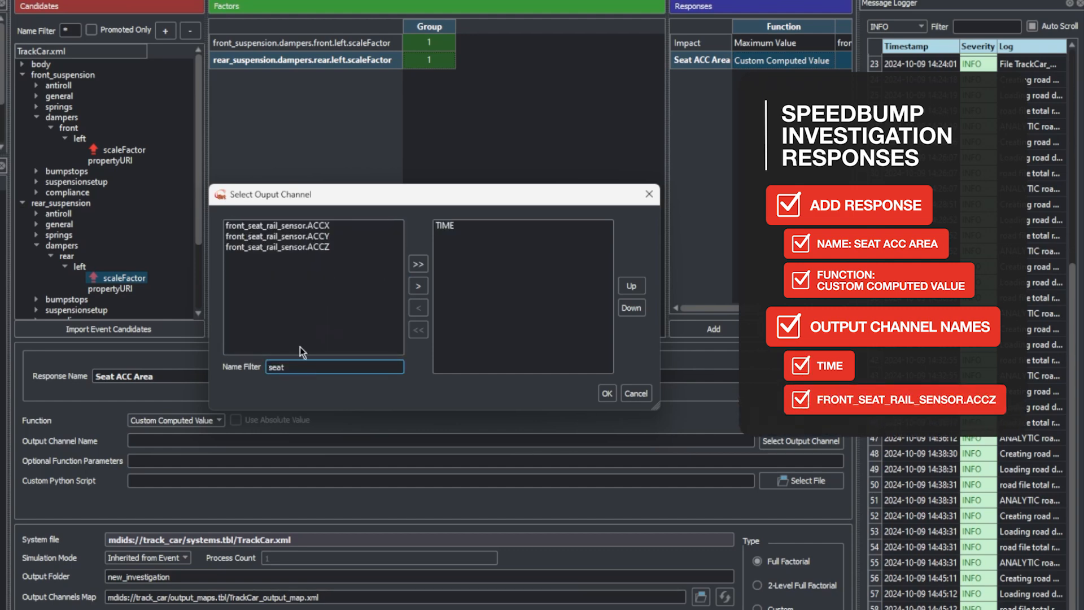
pyautogui.click(321, 247)
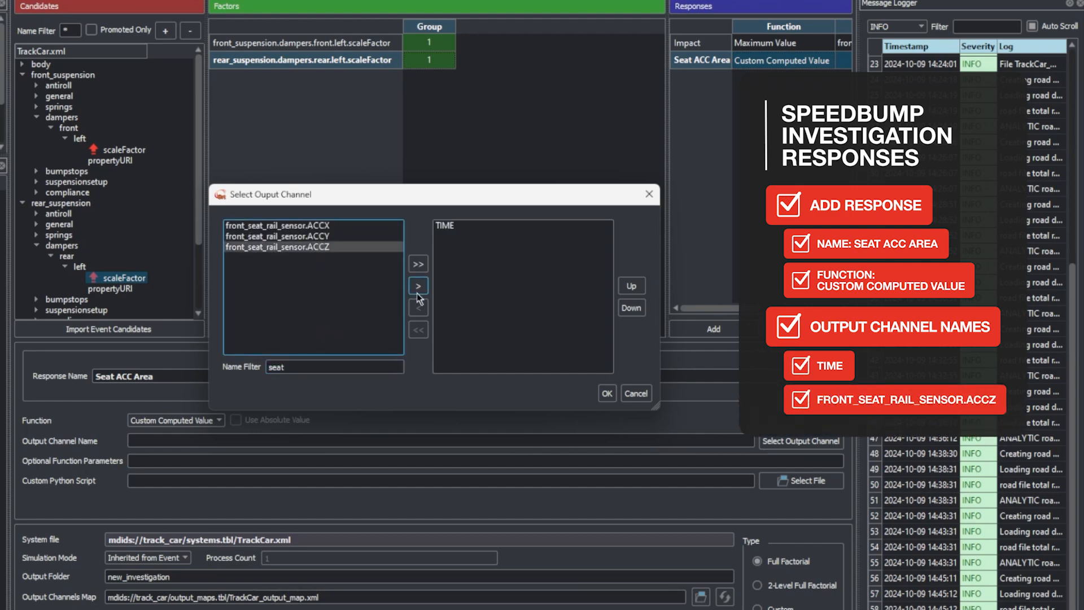
pyautogui.click(418, 286)
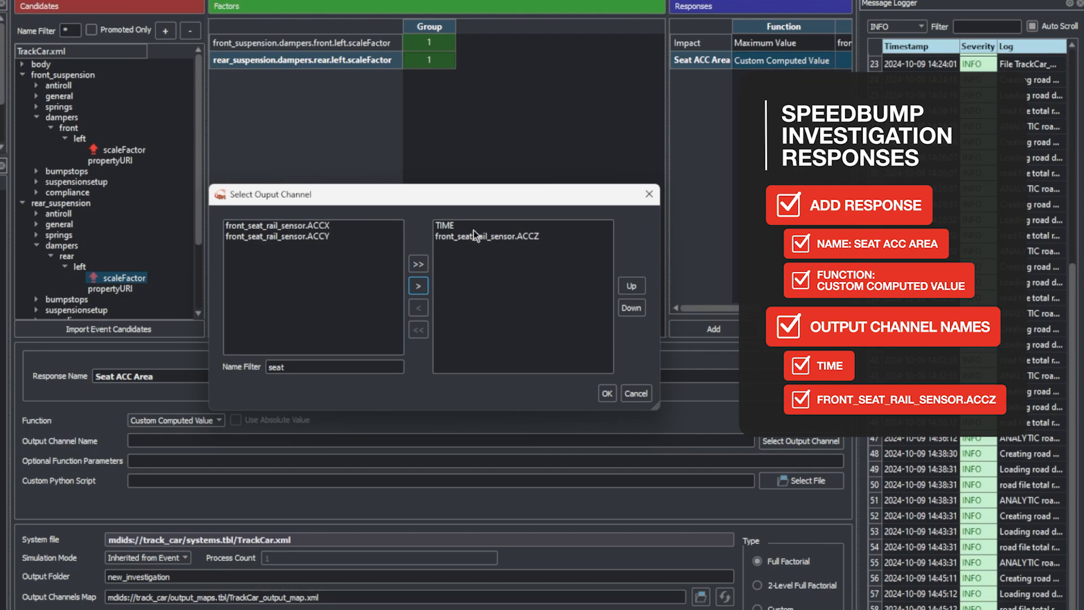
pyautogui.click(607, 393)
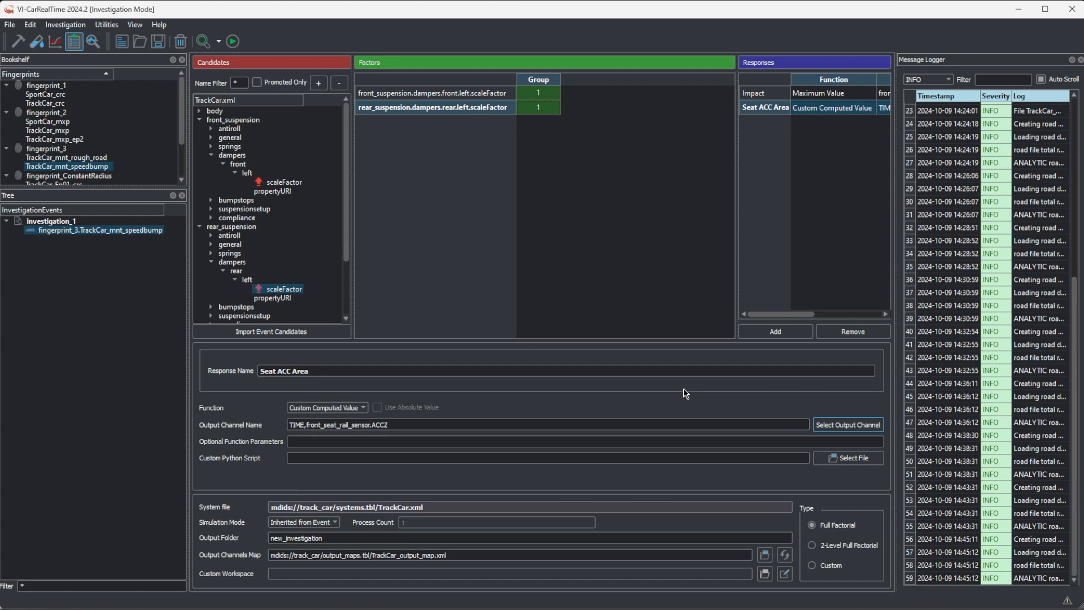
# In File Explorer, copy all Python scripts from the ScriptsComfort folder in Downloads into the Scripts folder of VI-CarRealTime Projects
pyautogui.click(374, 598)
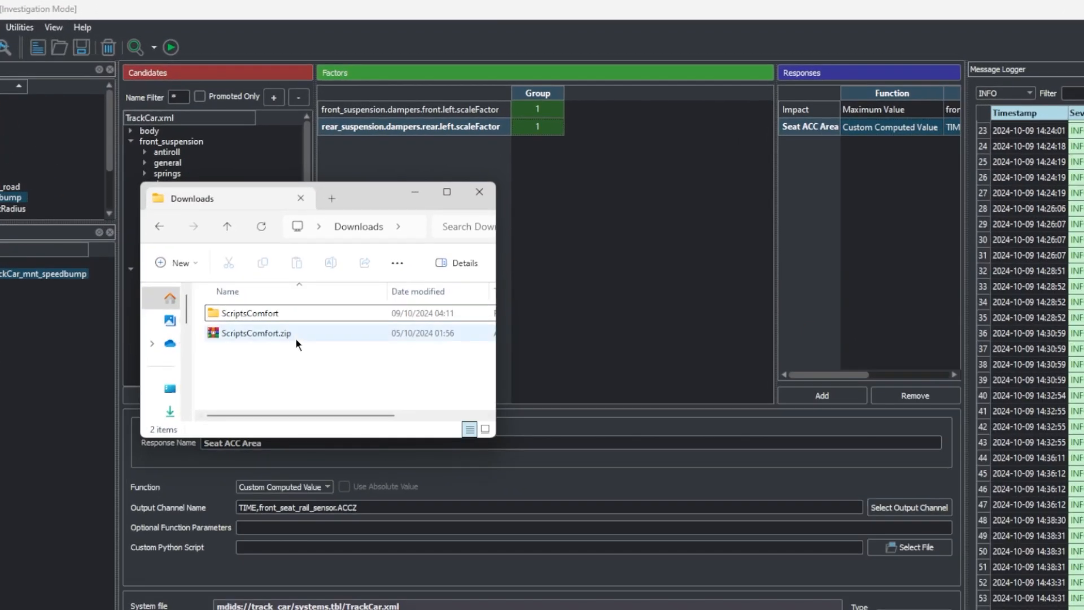
pyautogui.click(294, 333)
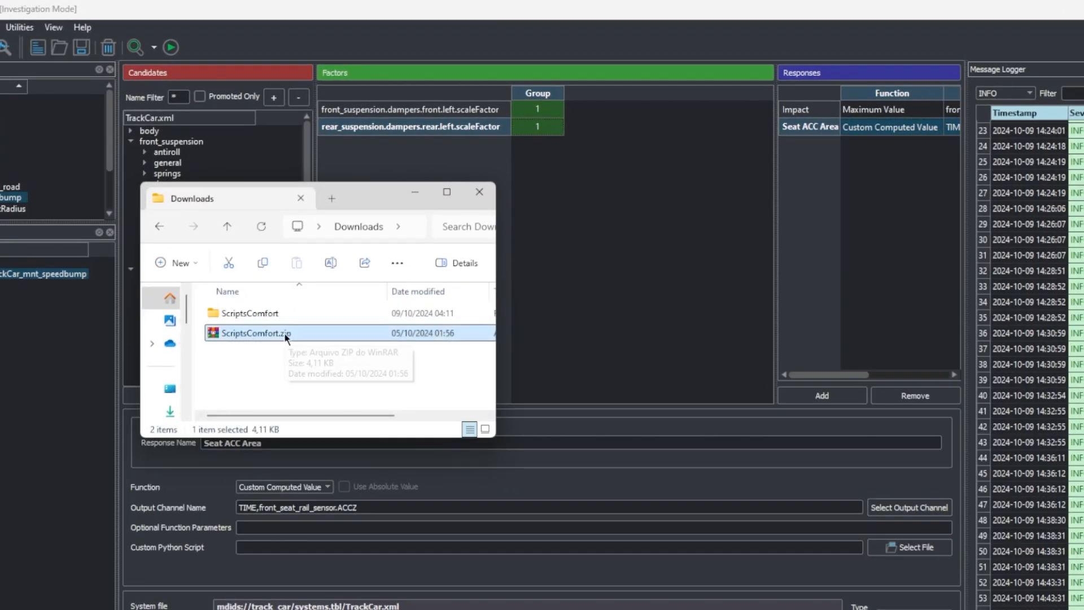
pyautogui.doubleClick(261, 313)
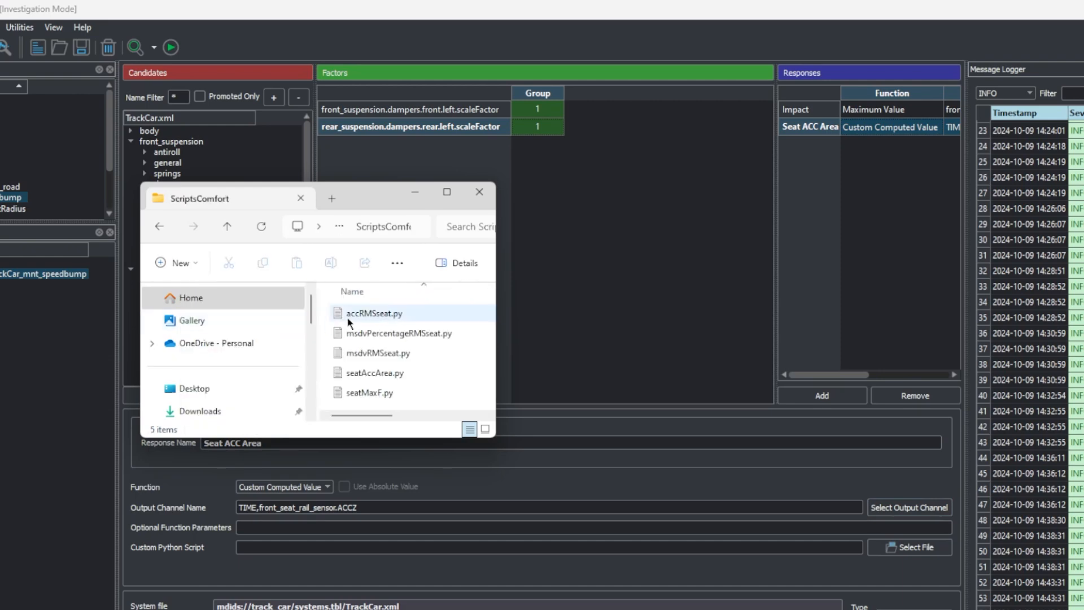
pyautogui.hotkey('ctrl', 'a')
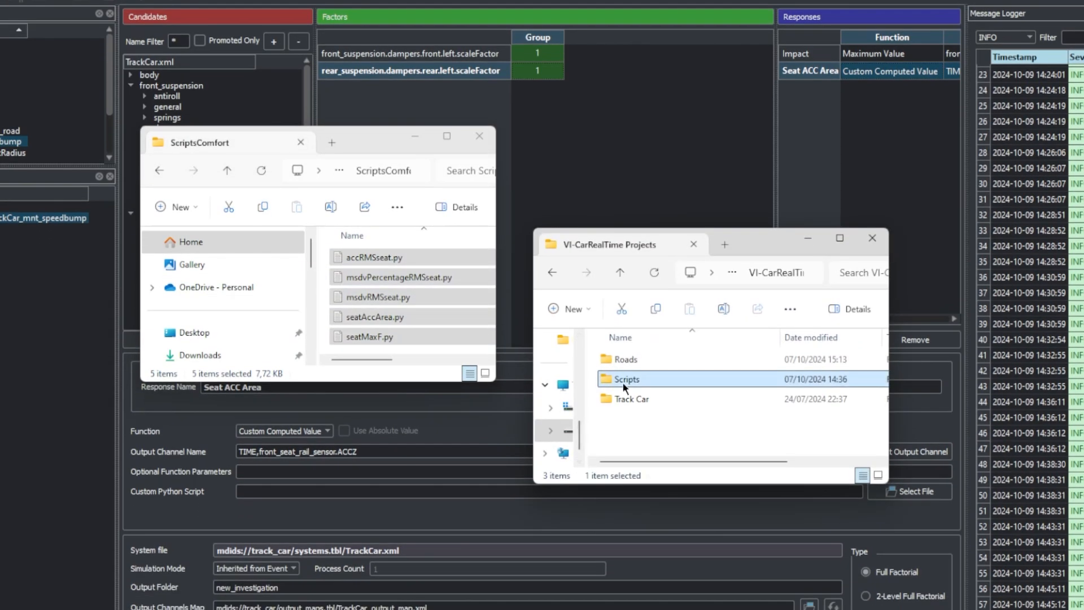
pyautogui.doubleClick(587, 463)
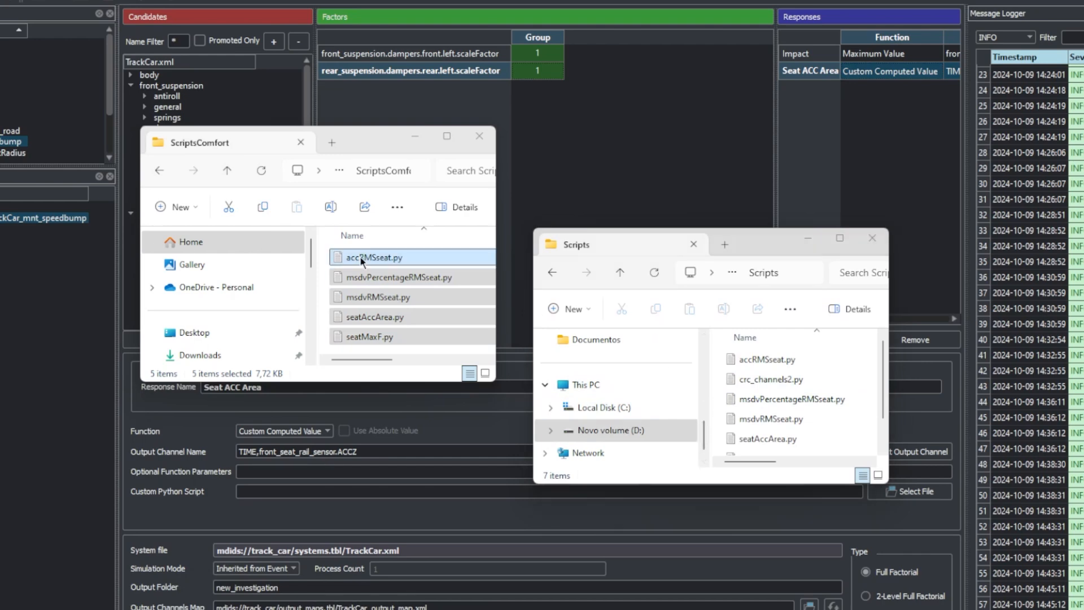
pyautogui.moveTo(363, 261); pyautogui.dragTo(758, 400)
pyautogui.click(479, 137)
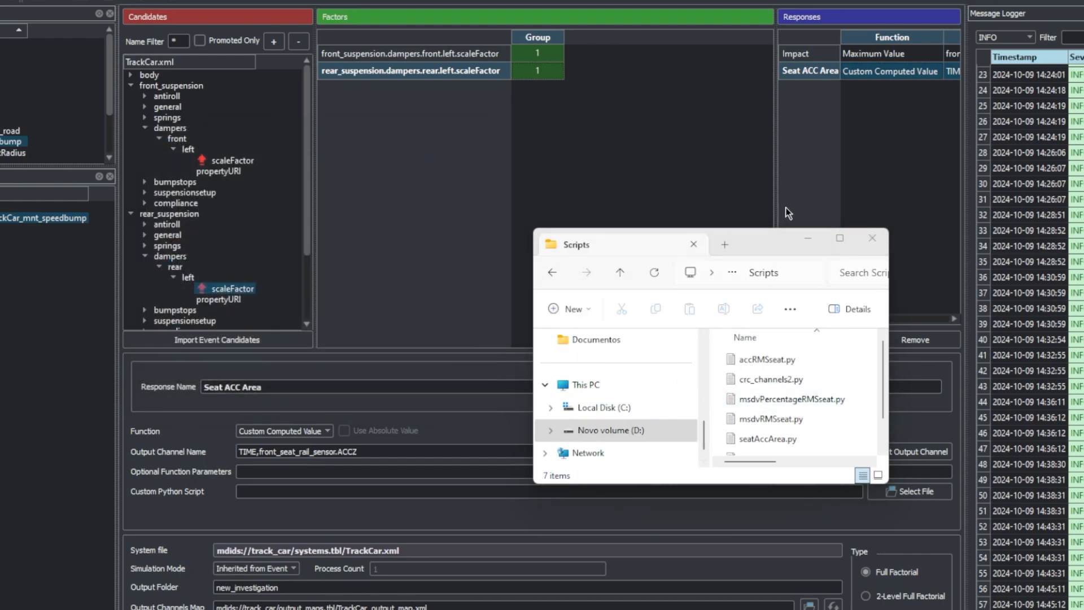
pyautogui.click(876, 236)
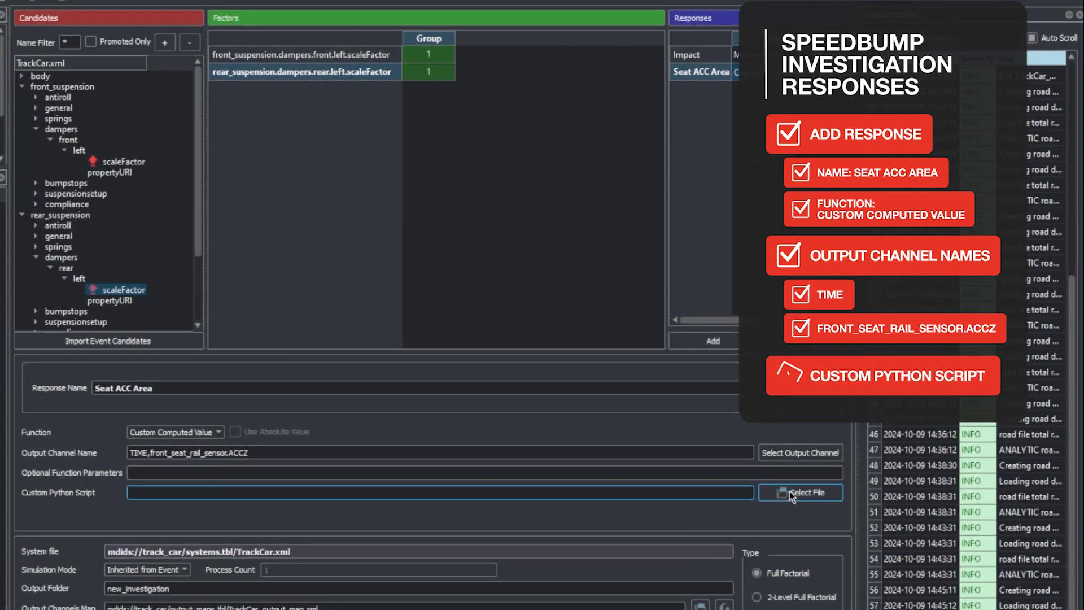
# Assign seatAccArea.py from the VI-CarRealTime Projects Scripts folder as the custom Python script of the Seat ACC Area response
pyautogui.click(790, 491)
pyautogui.click(510, 176)
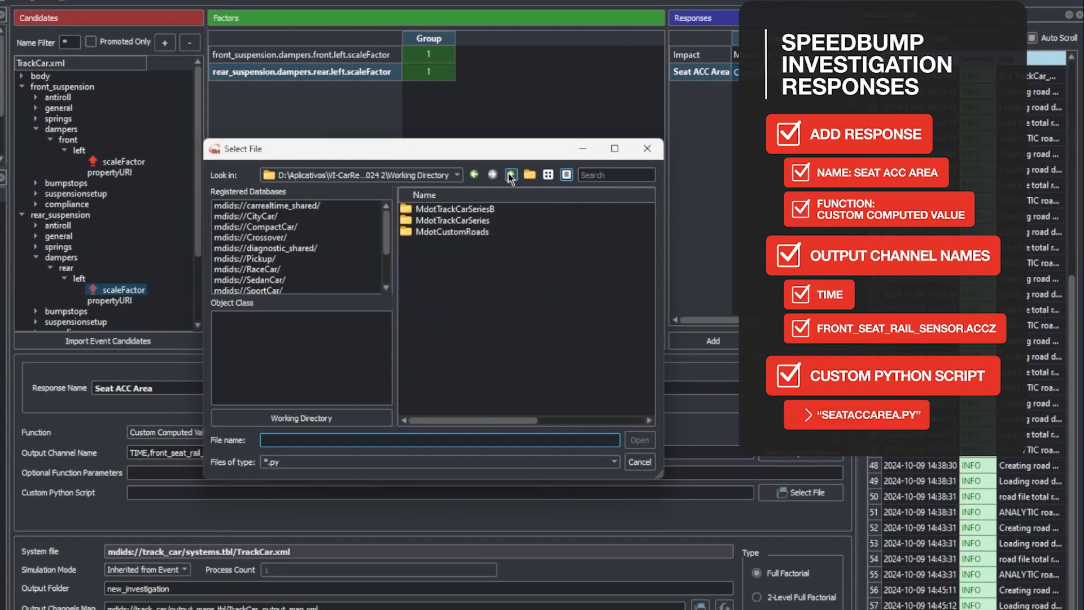
pyautogui.click(510, 175)
pyautogui.doubleClick(489, 280)
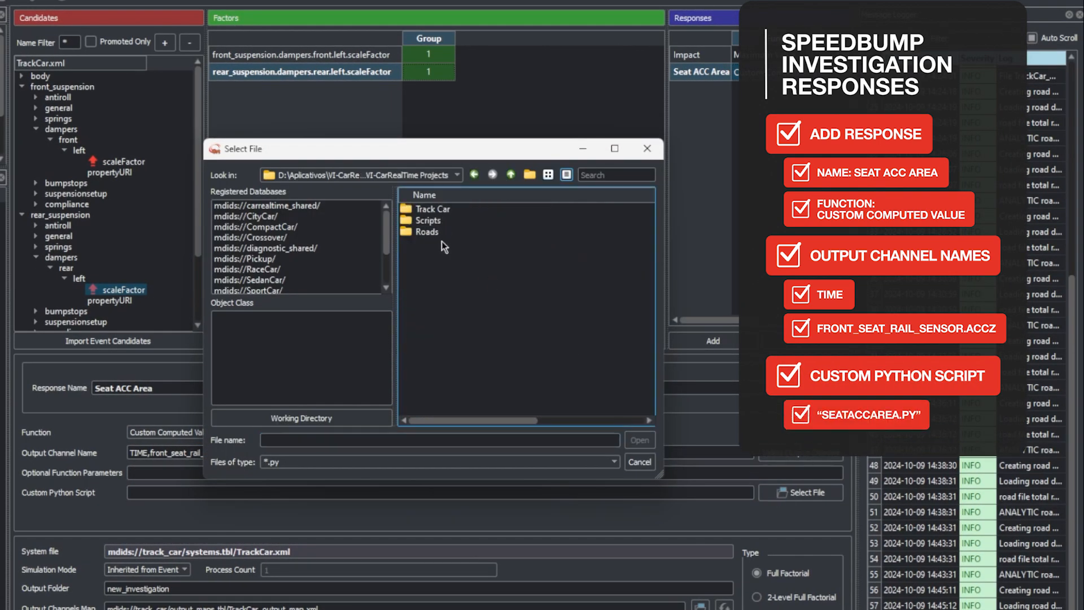
pyautogui.doubleClick(443, 221)
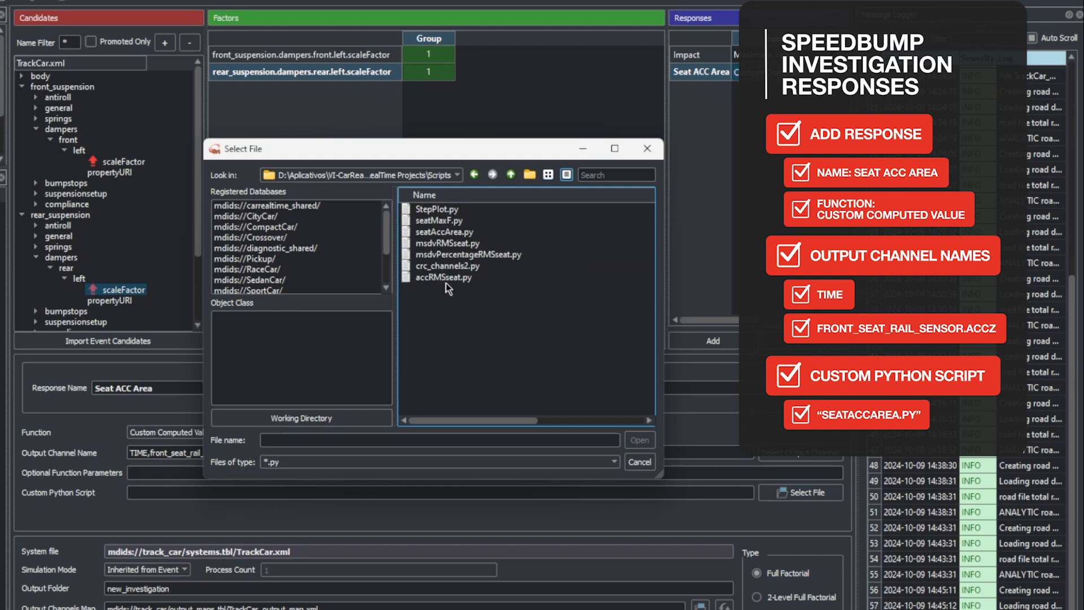
pyautogui.click(457, 233)
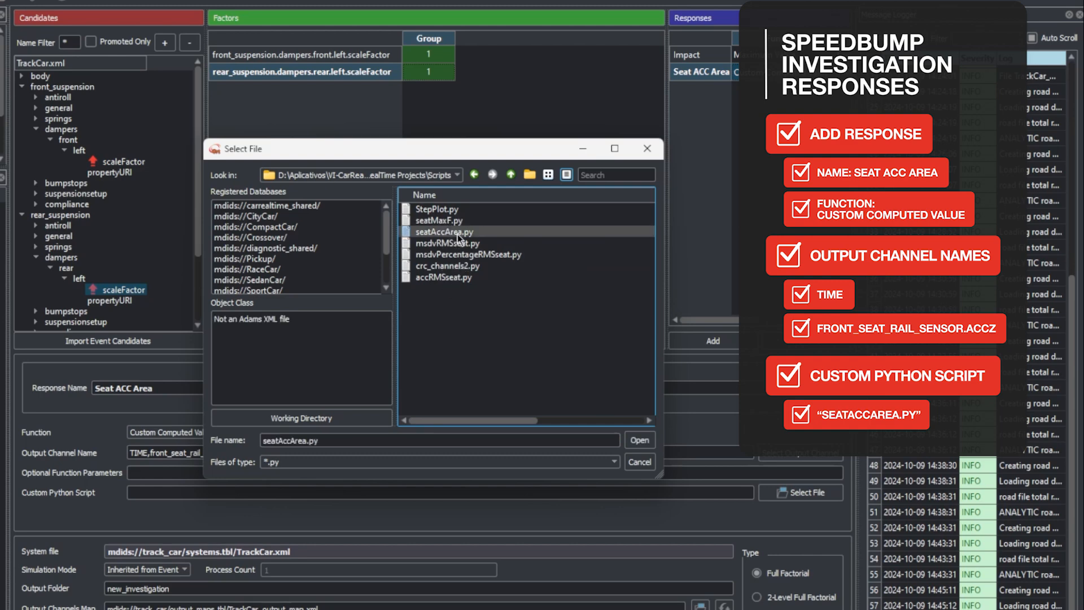
pyautogui.click(642, 440)
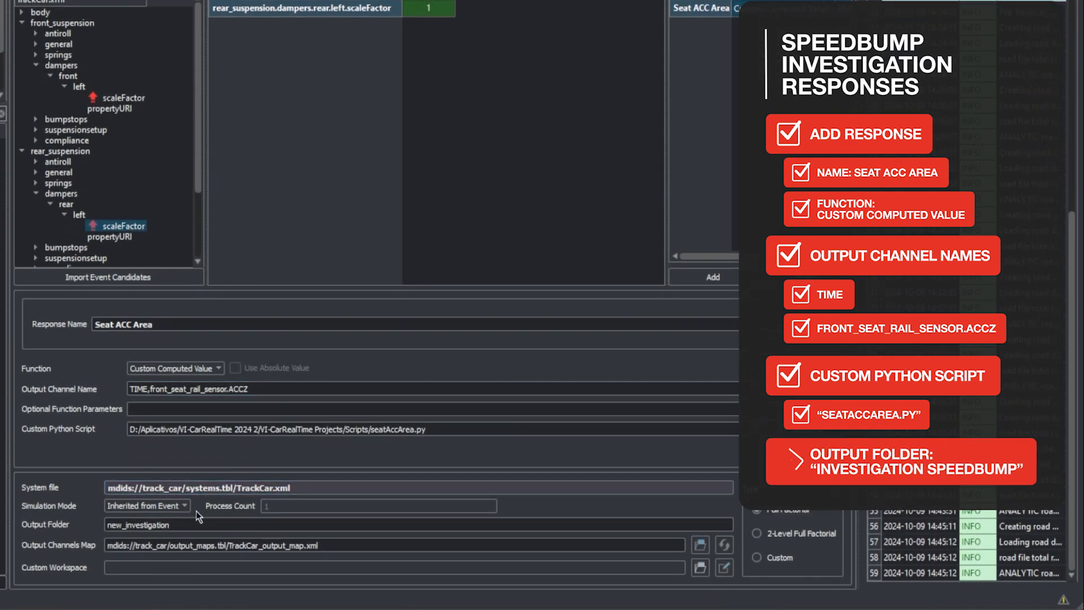
# Set the investigation's output folder to "Investigation Speedbump"
pyautogui.moveTo(193, 526); pyautogui.dragTo(107, 524)
pyautogui.write('In')
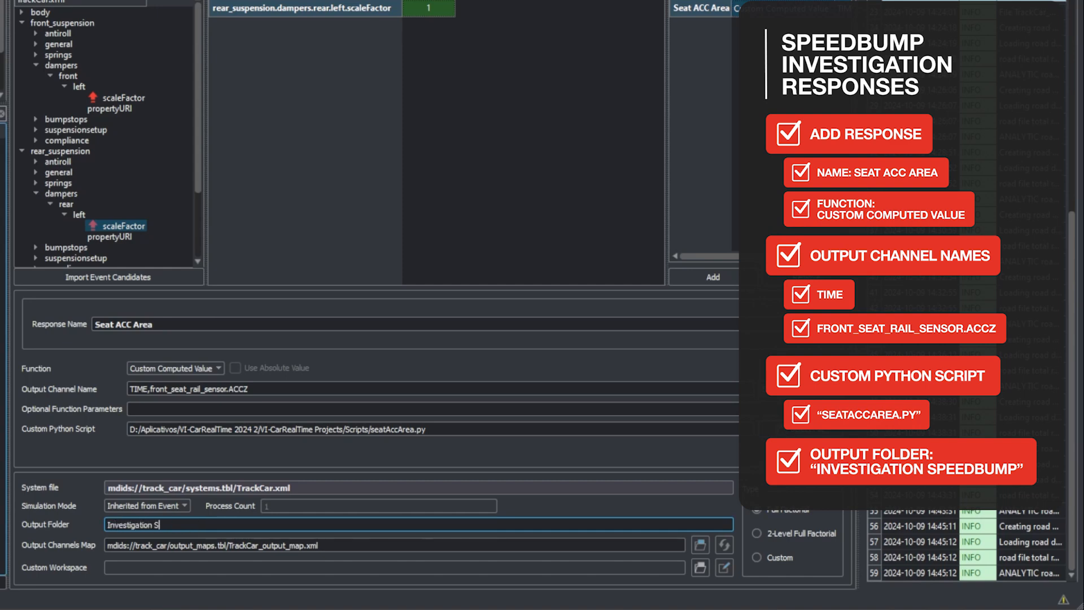
pyautogui.write('vestigation Speedbump')
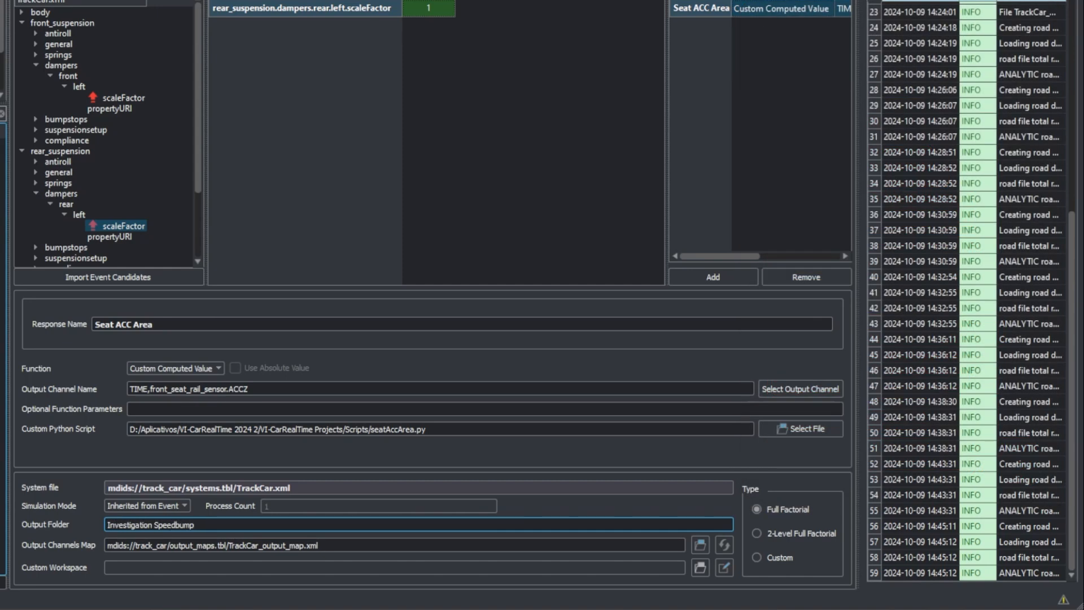
pyautogui.click(121, 459)
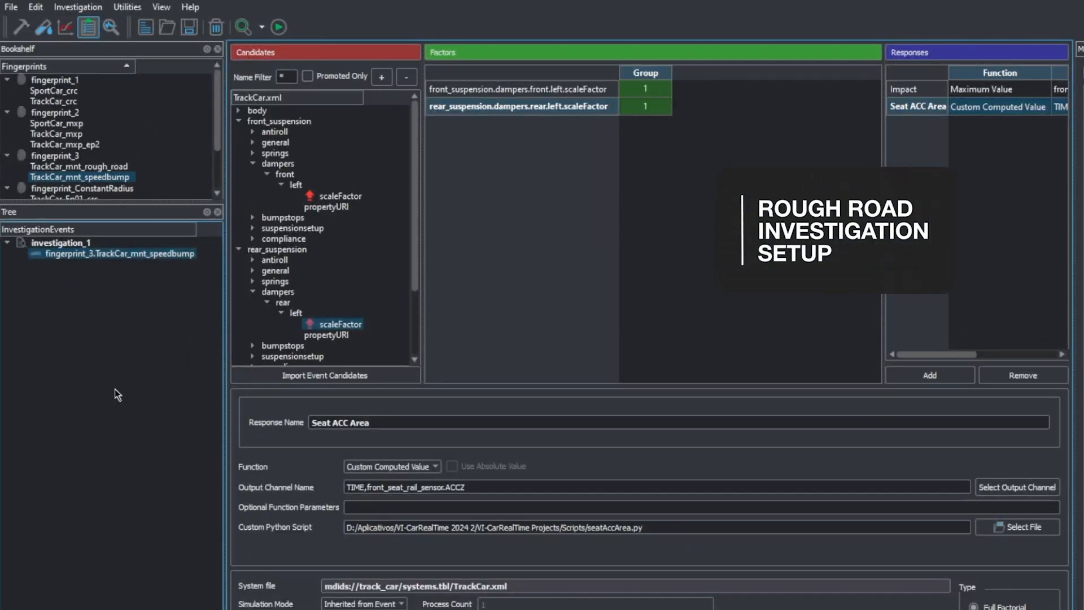
# Add the TrackCar_mnt_rough_road event from fingerprint_3 to a new investigation
pyautogui.click(119, 167)
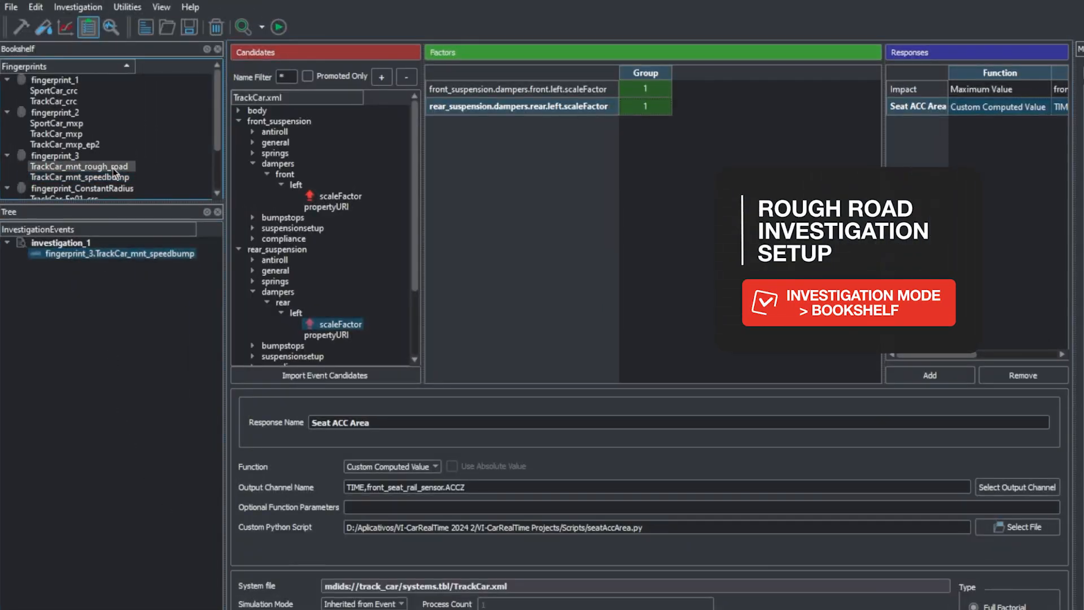
pyautogui.rightClick(131, 165)
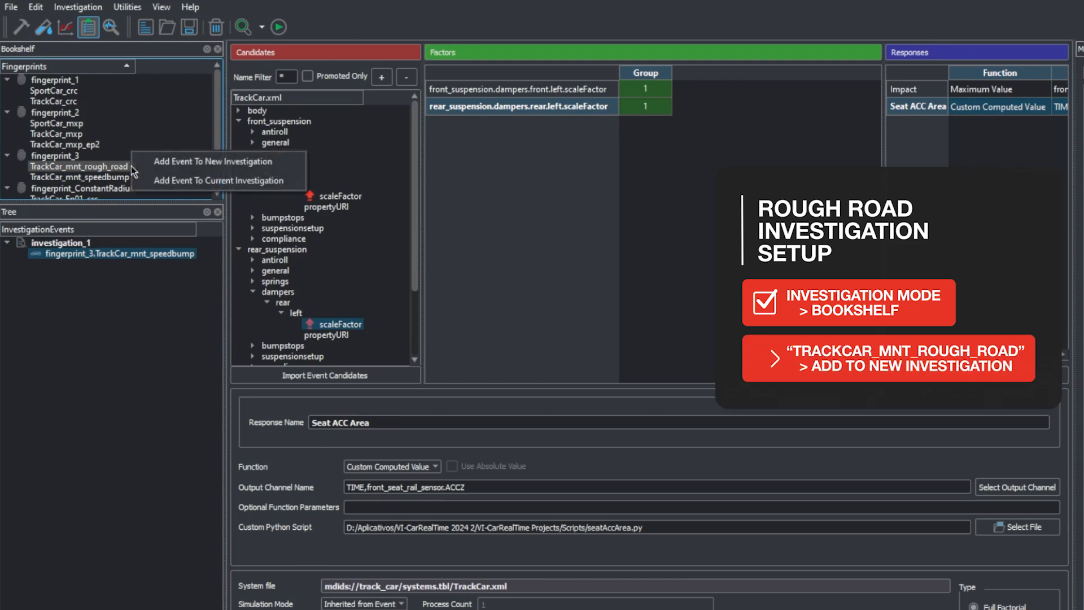
pyautogui.click(192, 162)
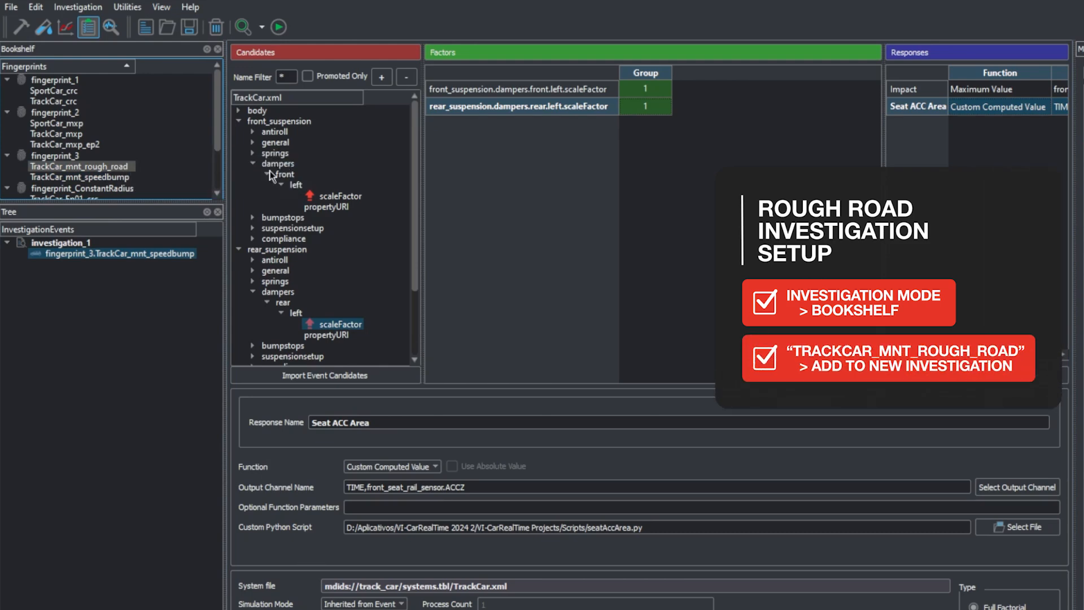
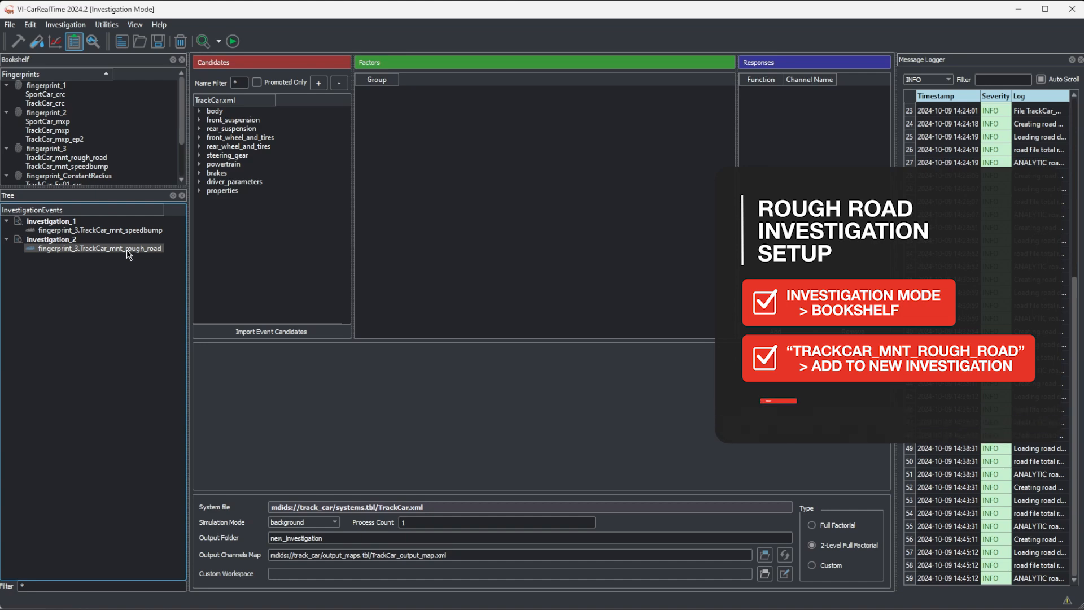
# Import the settings of investigation_1 into the rough road investigation and set its simulation mode to Inherited from Event
pyautogui.rightClick(126, 250)
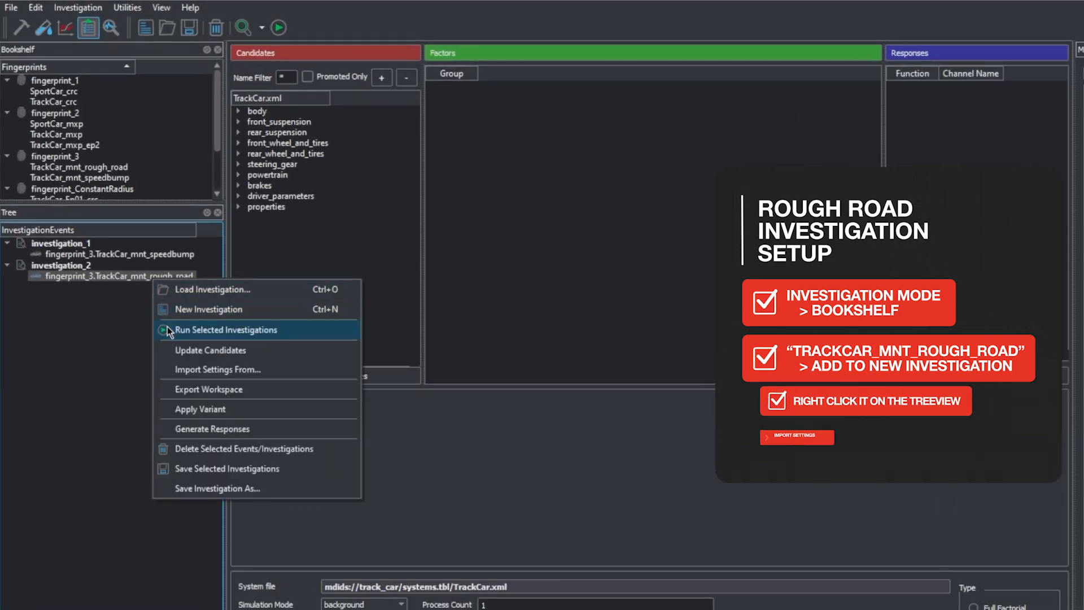
pyautogui.click(186, 372)
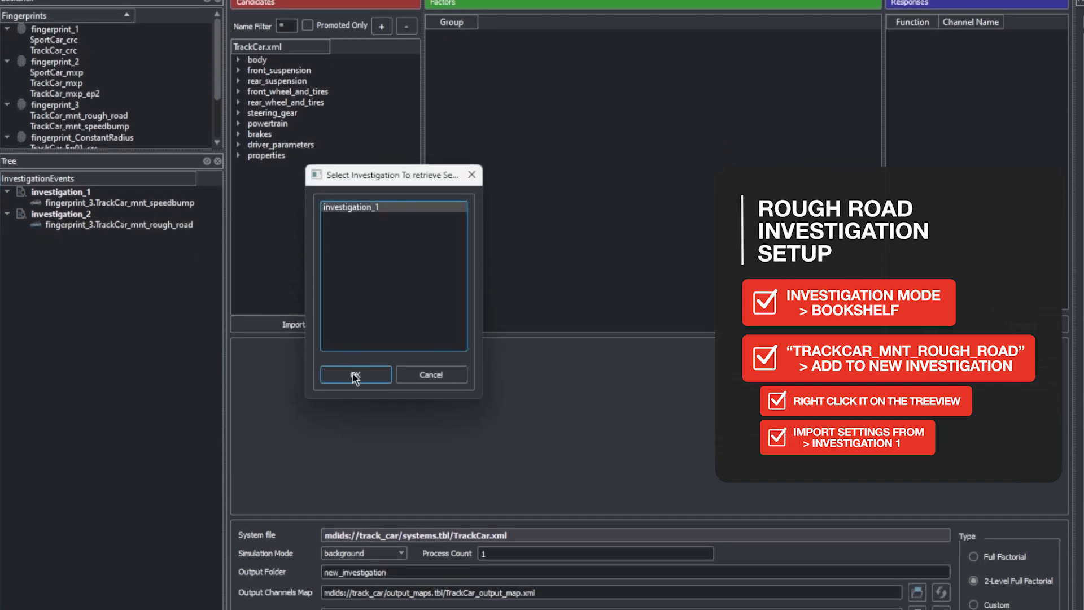
pyautogui.click(356, 375)
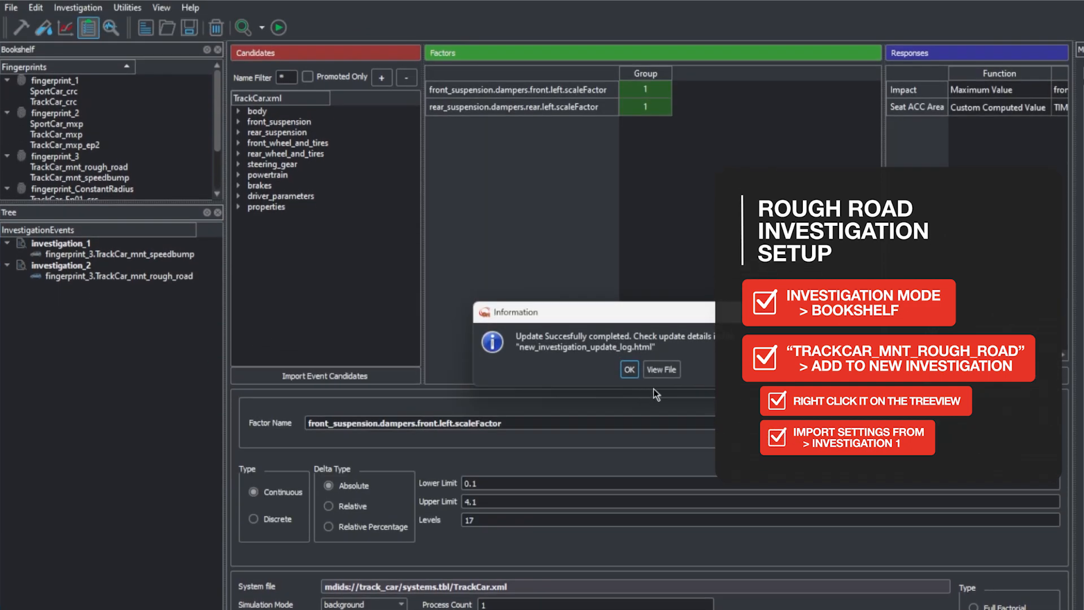
pyautogui.click(633, 371)
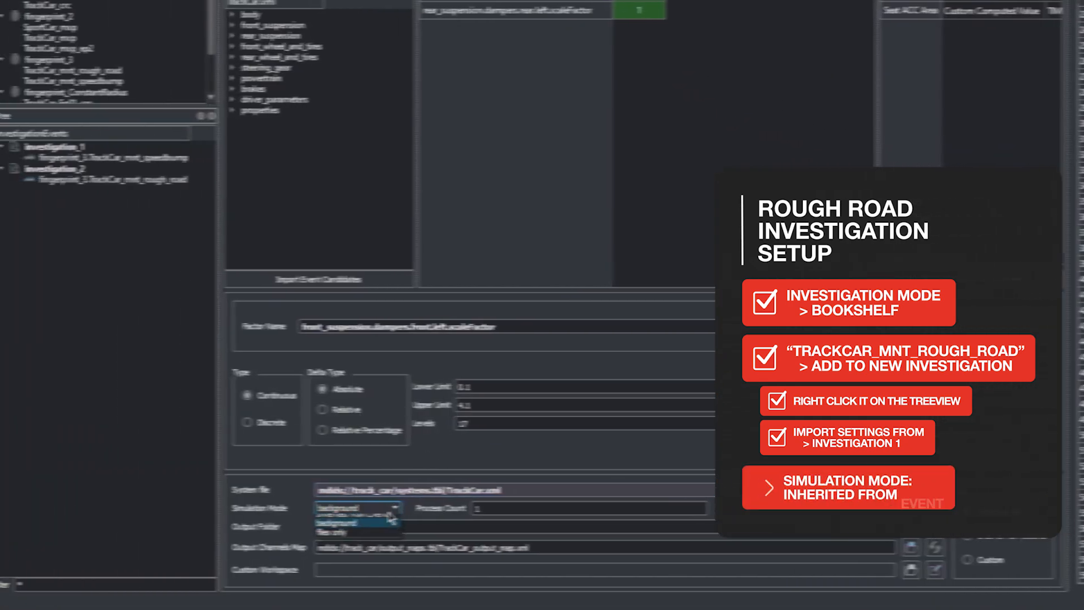
pyautogui.click(177, 508)
pyautogui.click(397, 519)
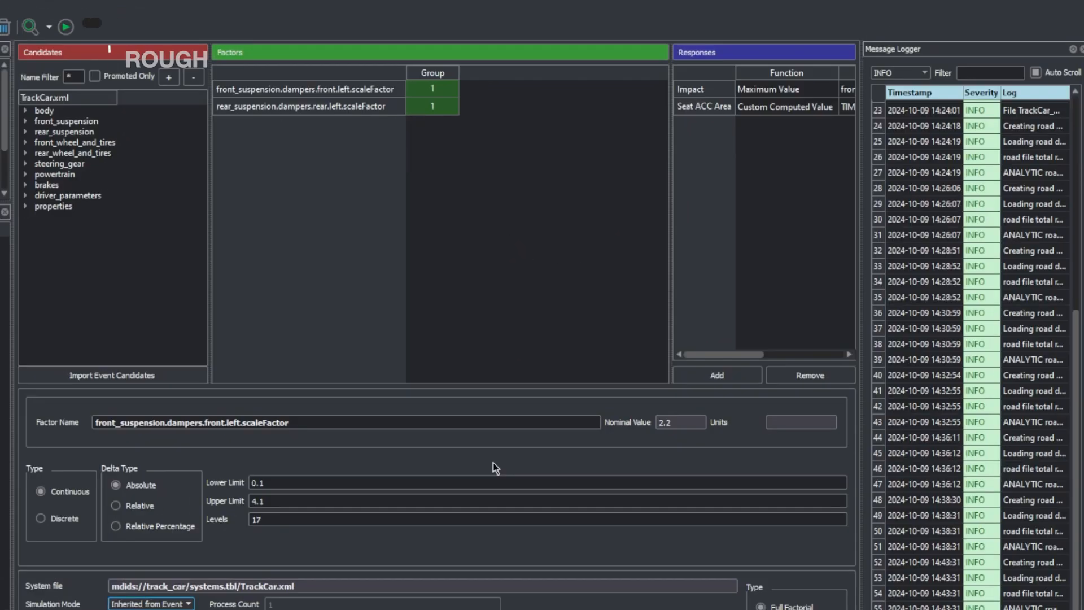
# Remove the imported Impact and Seat ACC Area responses from the rough road investigation
pyautogui.click(716, 86)
pyautogui.click(807, 375)
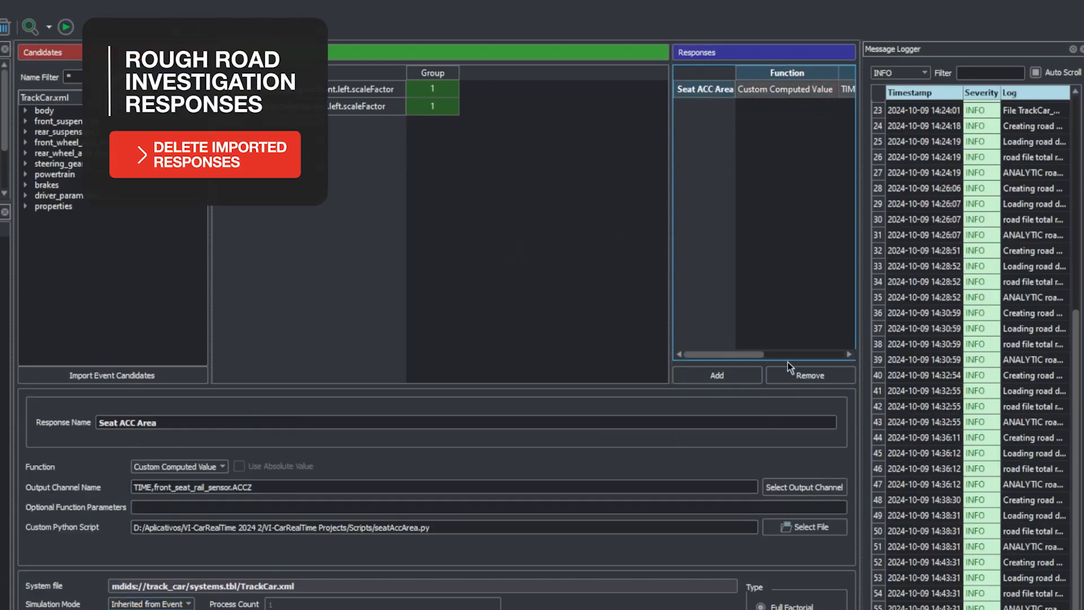
pyautogui.click(805, 375)
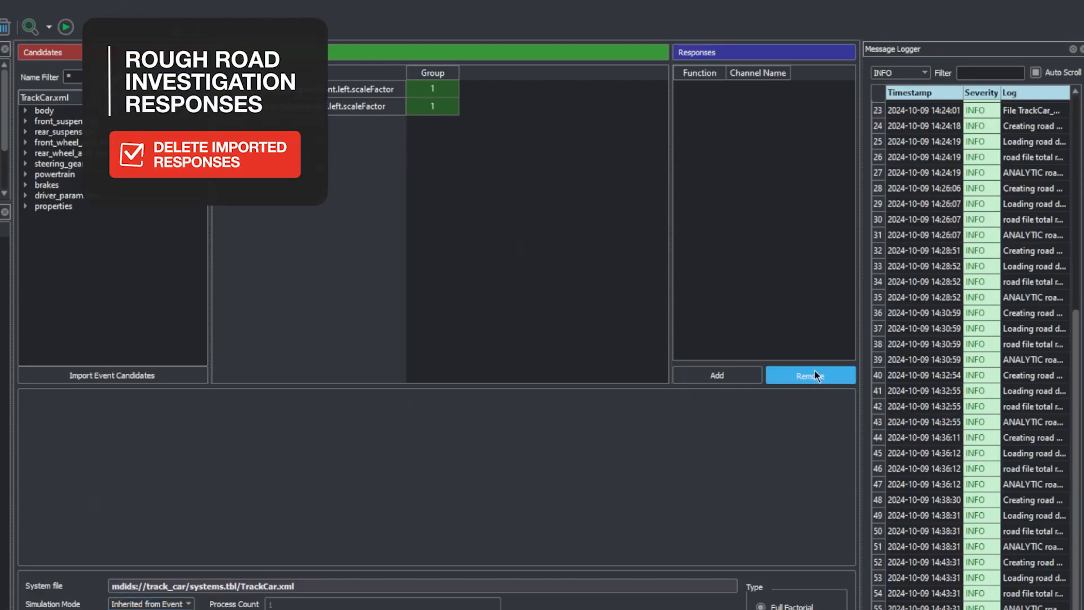
# Add a response named "Seat RMS" to the rough road investigation, using the Custom Computed Value function
pyautogui.click(718, 375)
pyautogui.click(700, 90)
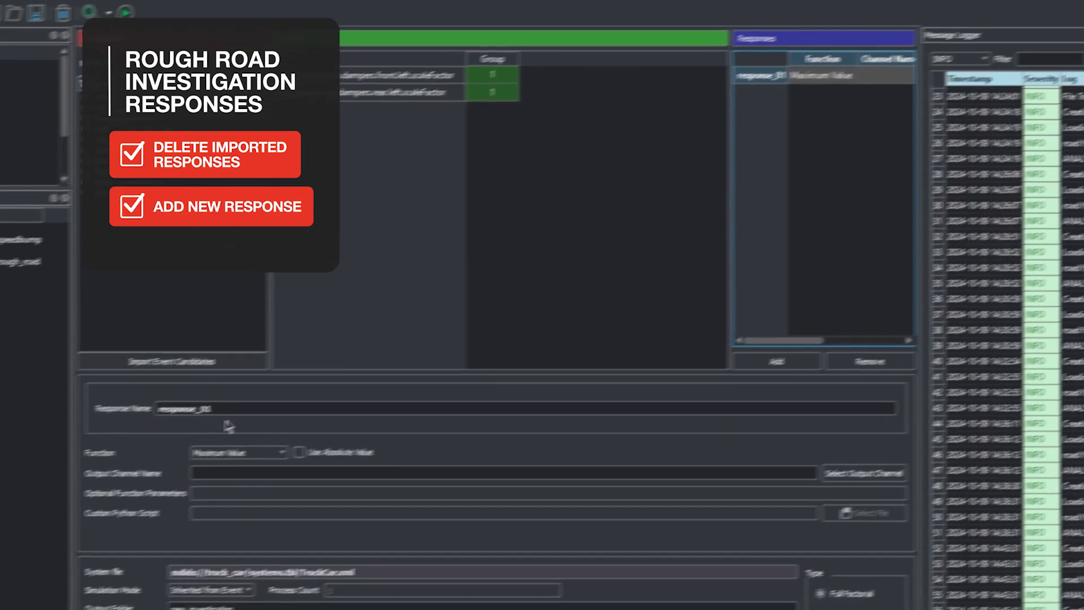
pyautogui.hotkey('ctrl', 'a')
pyautogui.write('Seat ')
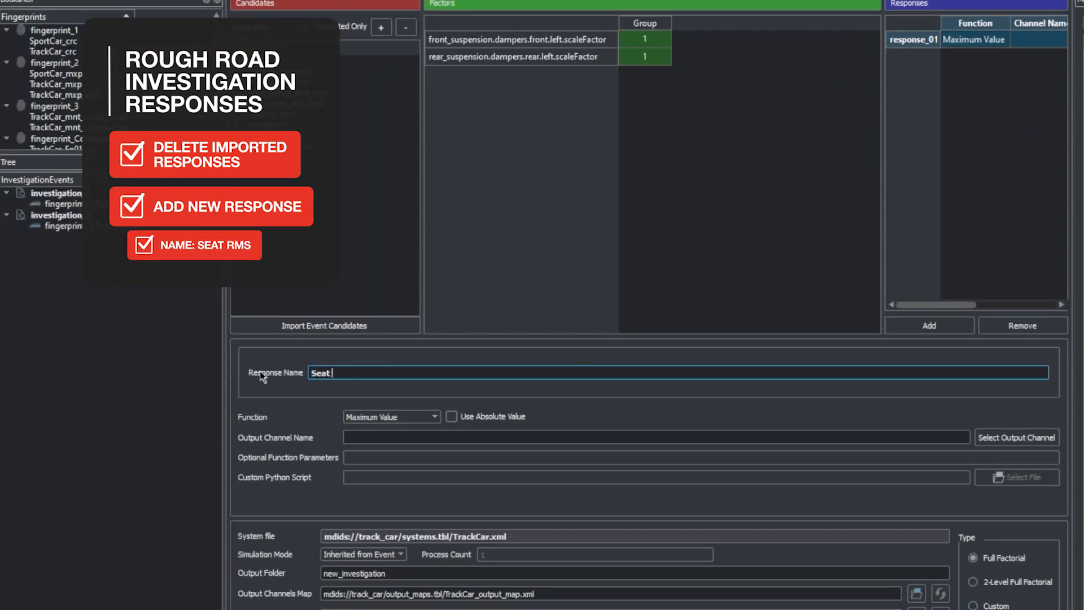
pyautogui.write('RMS')
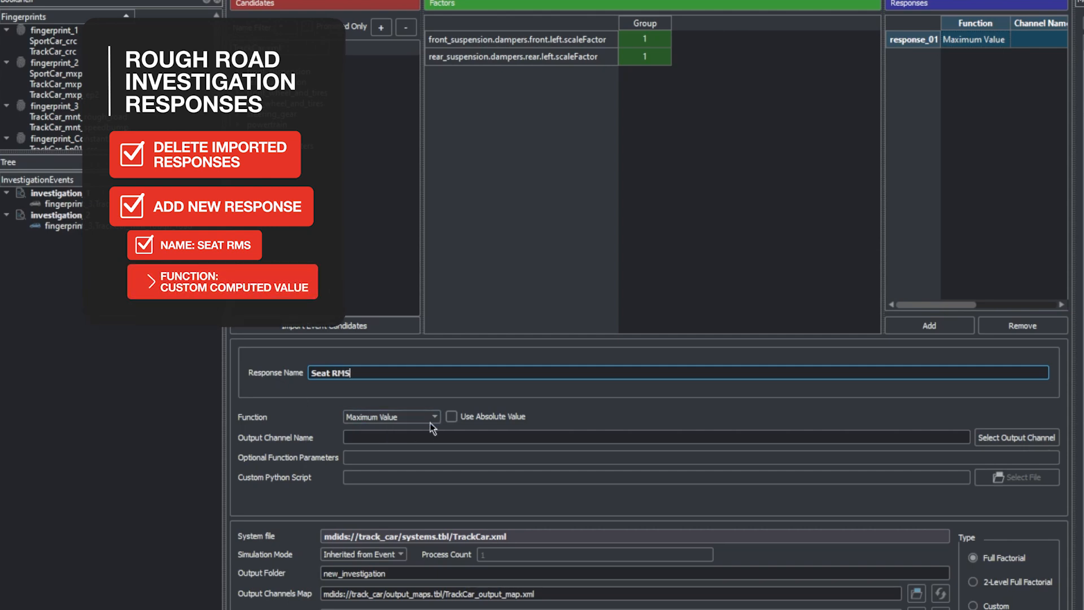
pyautogui.click(431, 421)
pyautogui.click(426, 435)
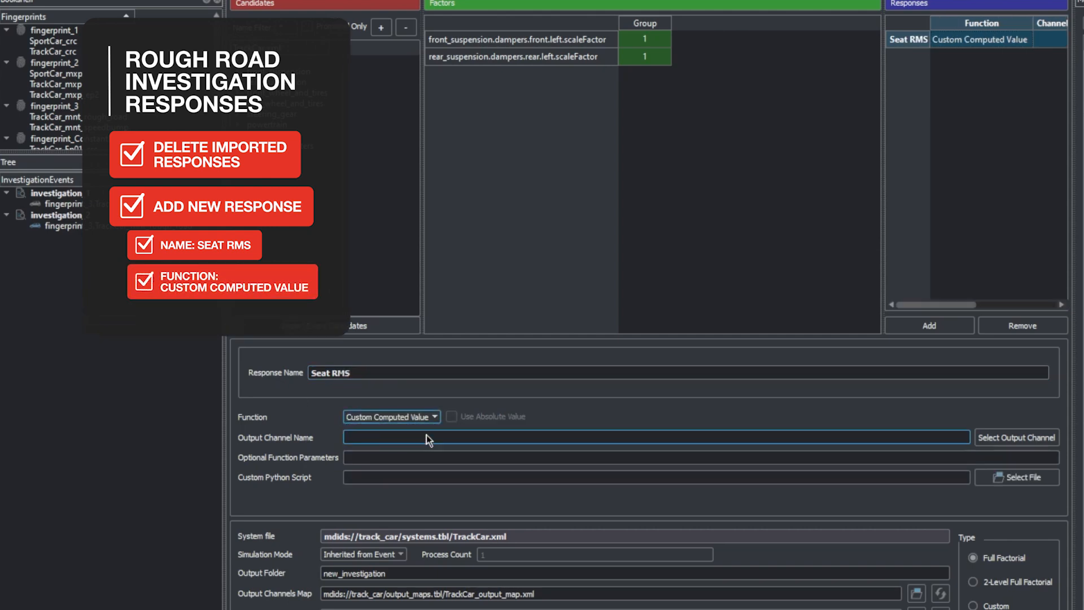
# Assign TIME and front_seat_rail_sensor.ACCZ as the output channels of the Seat RMS response
pyautogui.click(985, 438)
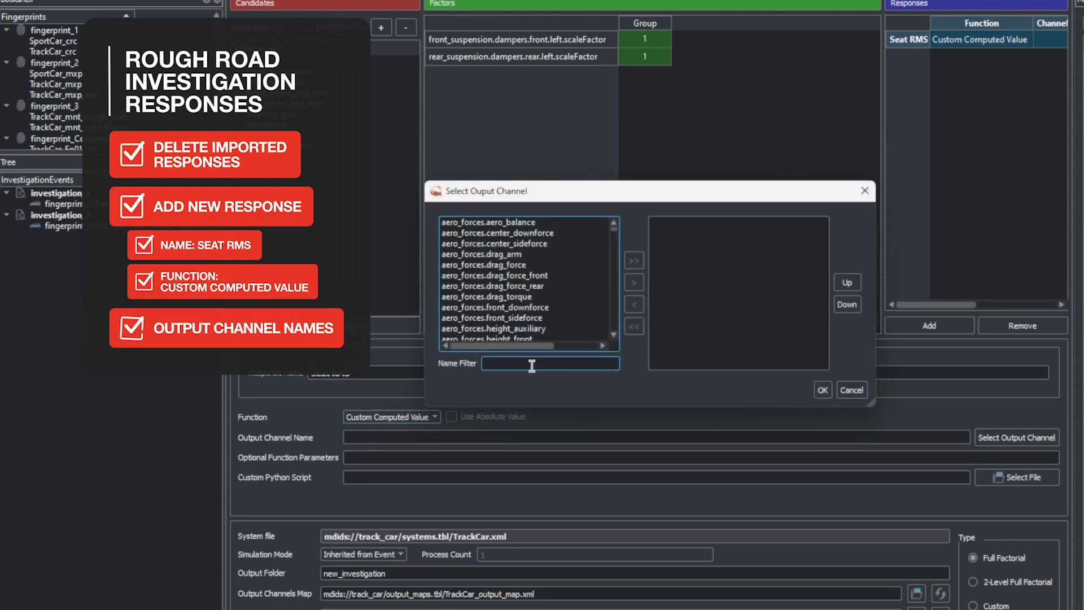
pyautogui.click(531, 364)
pyautogui.write('TIME')
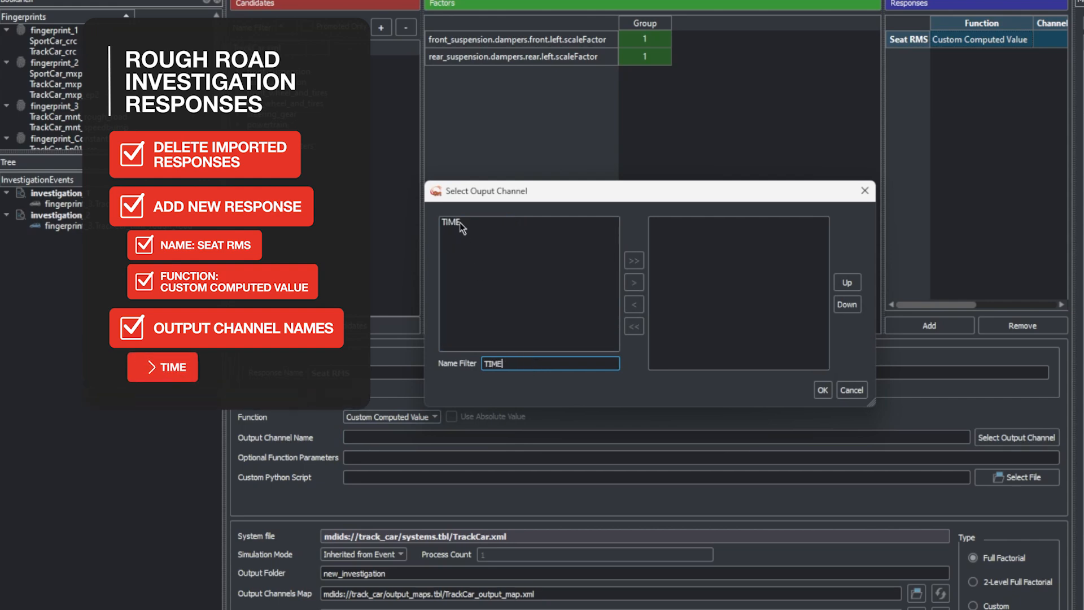
pyautogui.click(460, 223)
pyautogui.click(634, 282)
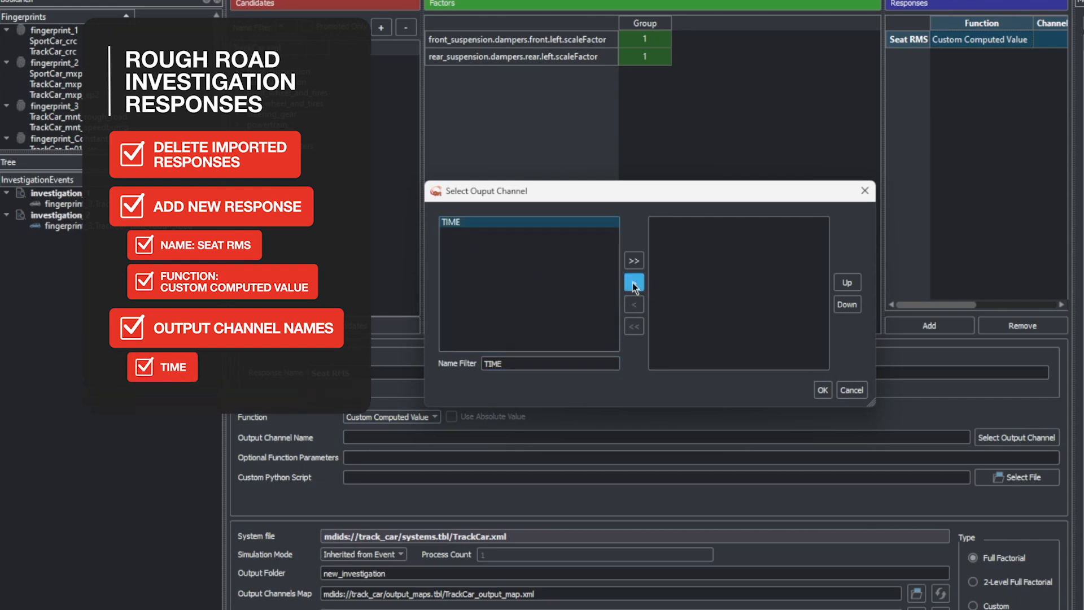
pyautogui.doubleClick(511, 364)
pyautogui.write('seat')
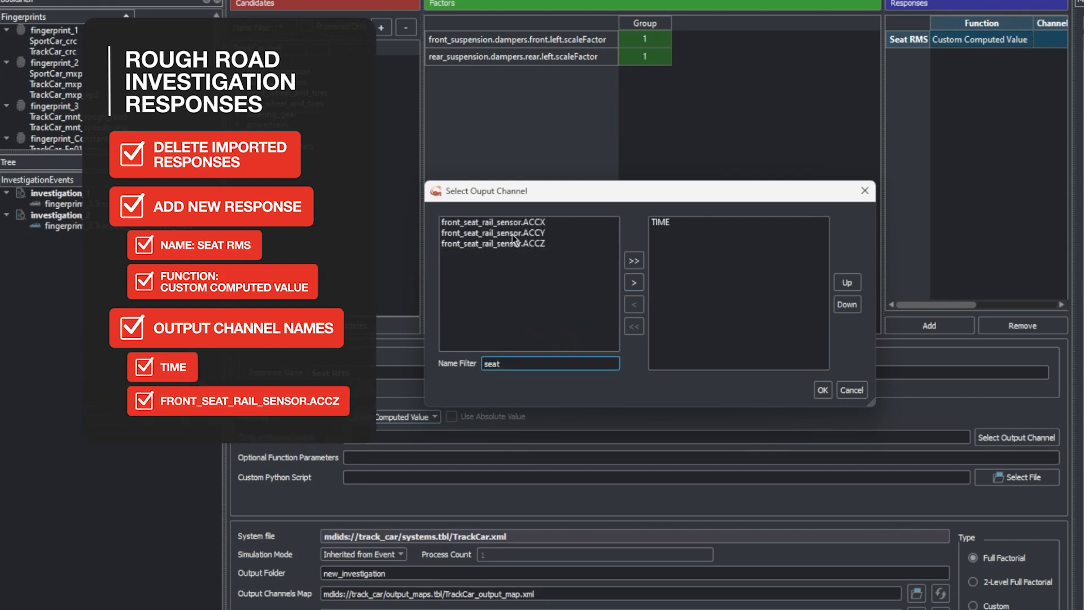
pyautogui.click(511, 243)
pyautogui.click(634, 283)
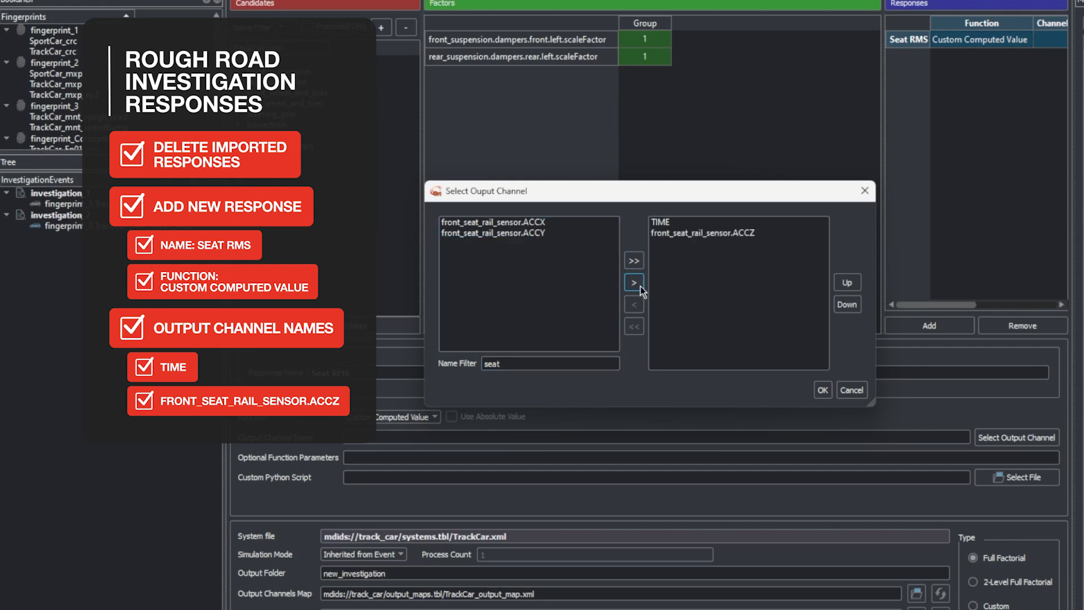
pyautogui.click(822, 390)
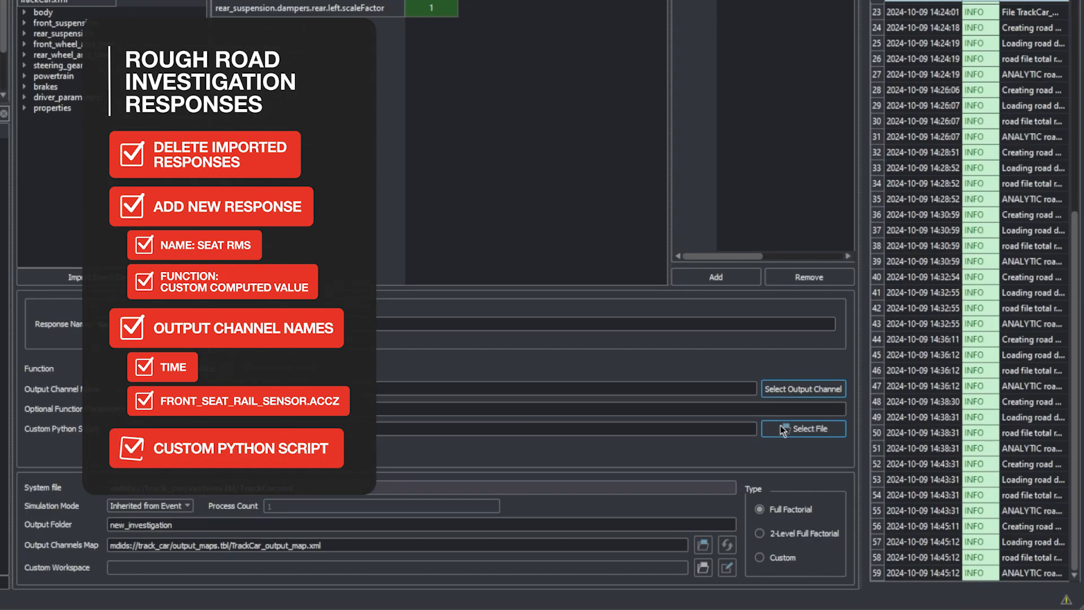
# Assign accRMSseat.py from the VI-CarRealTime Projects Scripts folder as the custom Python script of the Seat RMS response
pyautogui.click(781, 426)
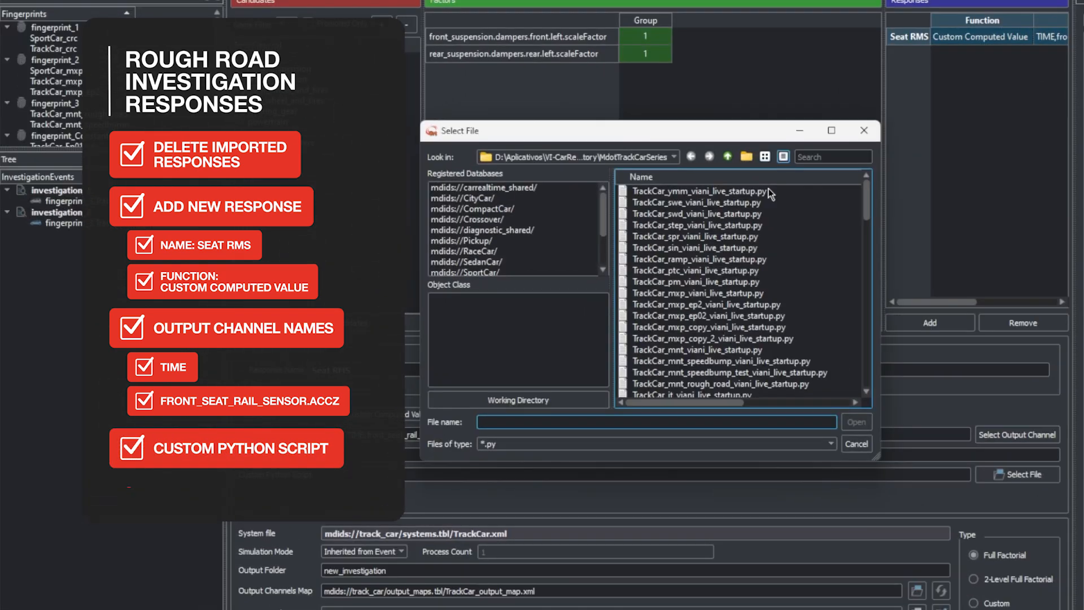
pyautogui.click(727, 157)
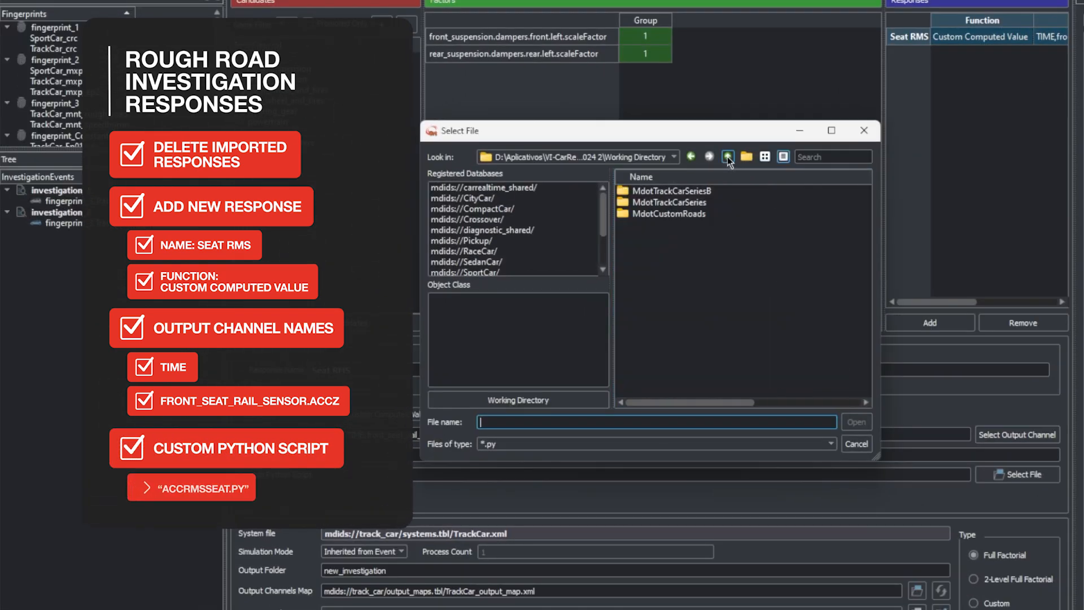
pyautogui.click(727, 157)
pyautogui.doubleClick(692, 252)
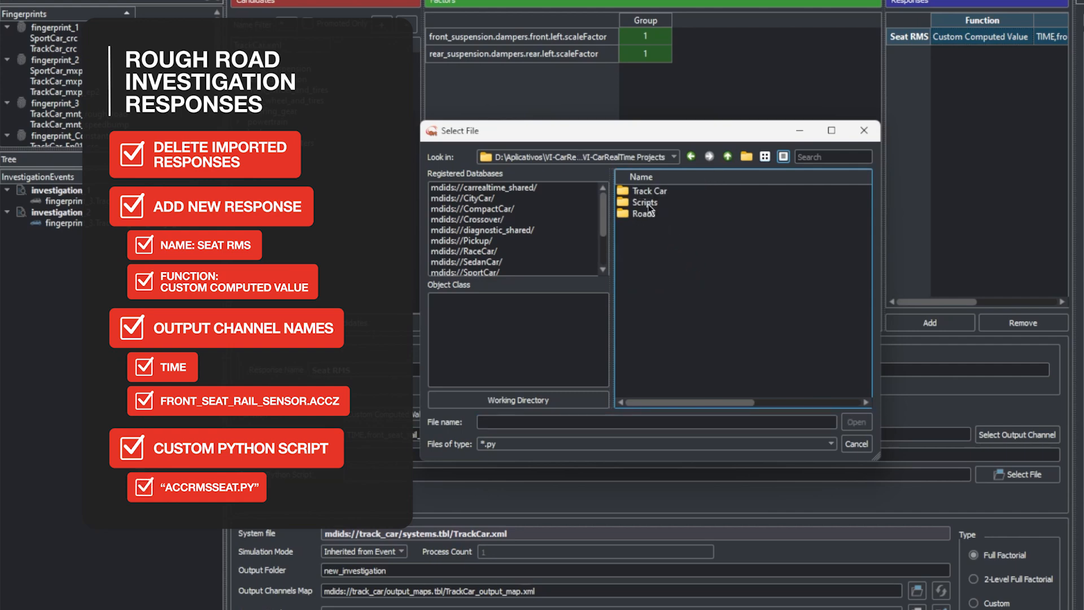
pyautogui.doubleClick(646, 203)
pyautogui.click(693, 258)
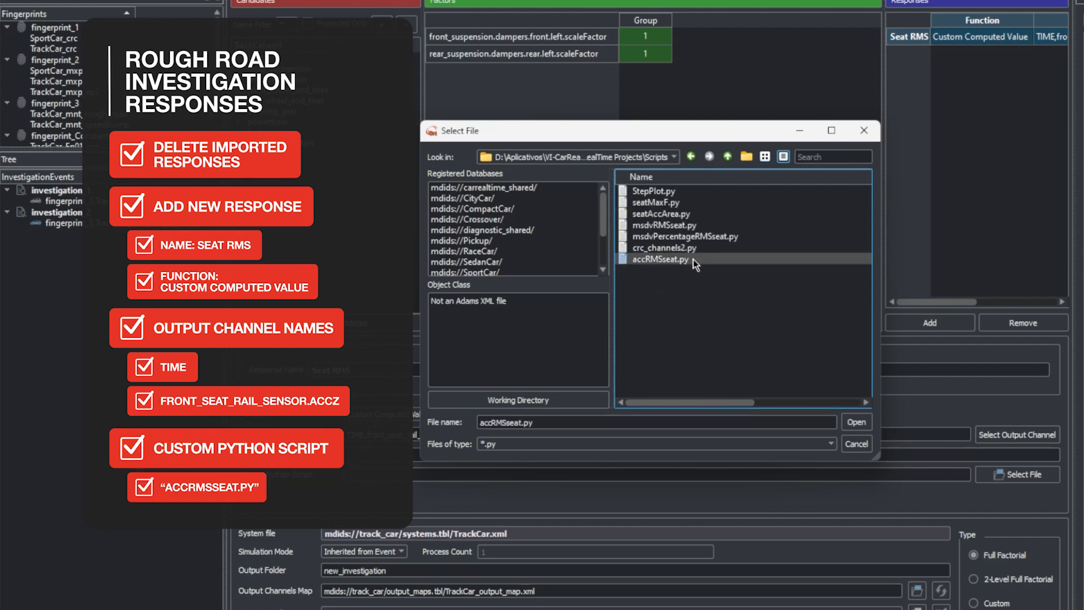
pyautogui.click(856, 422)
# Set the rough road investigation's output folder to "Investigation Rough Road"
pyautogui.doubleClick(383, 570)
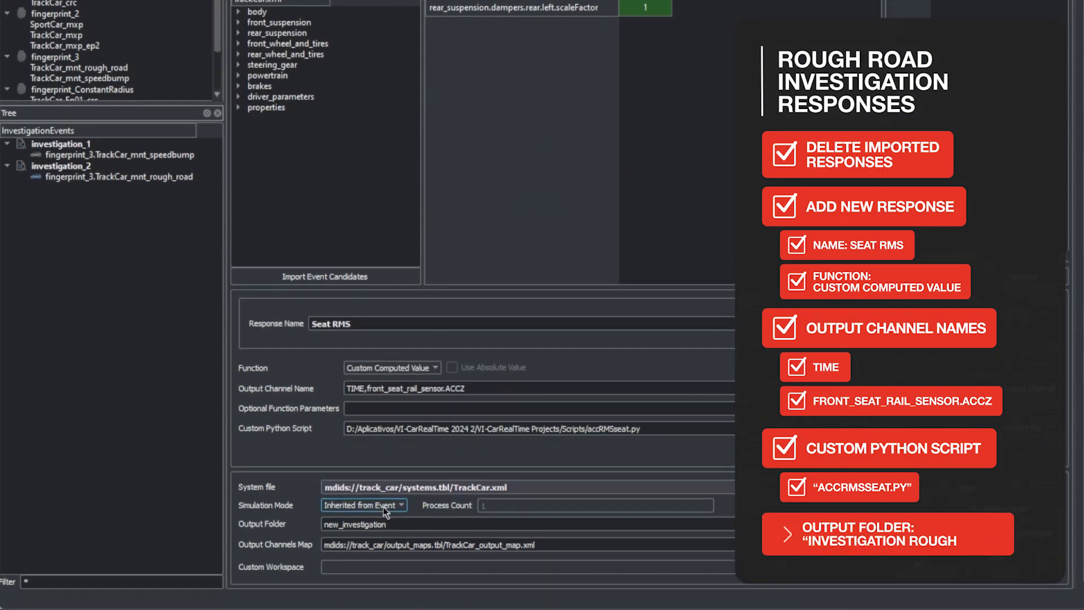
pyautogui.write('Investigatio')
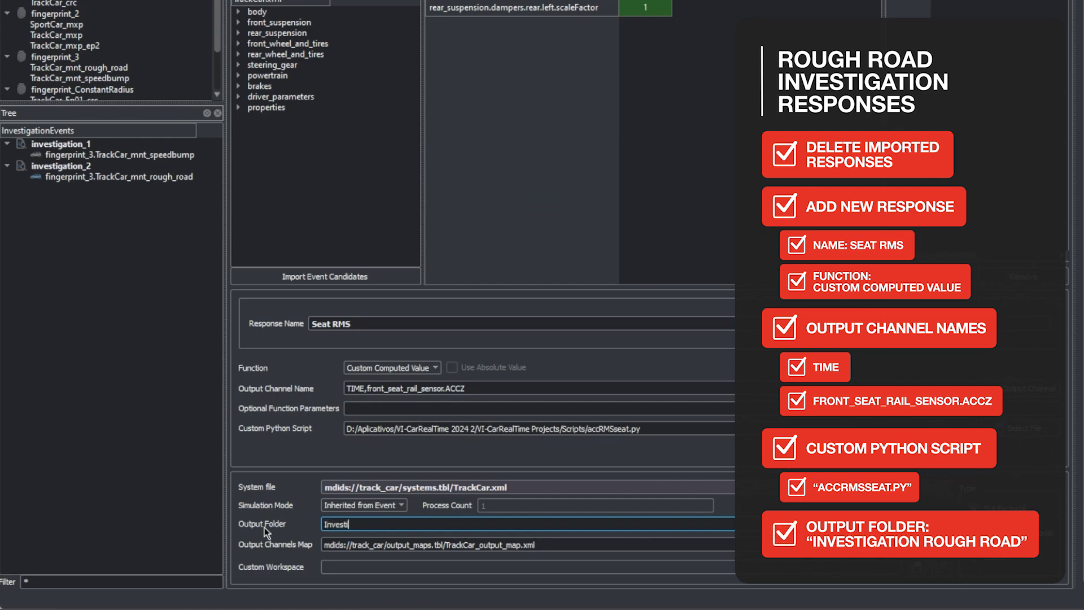
pyautogui.write('n Rough Road')
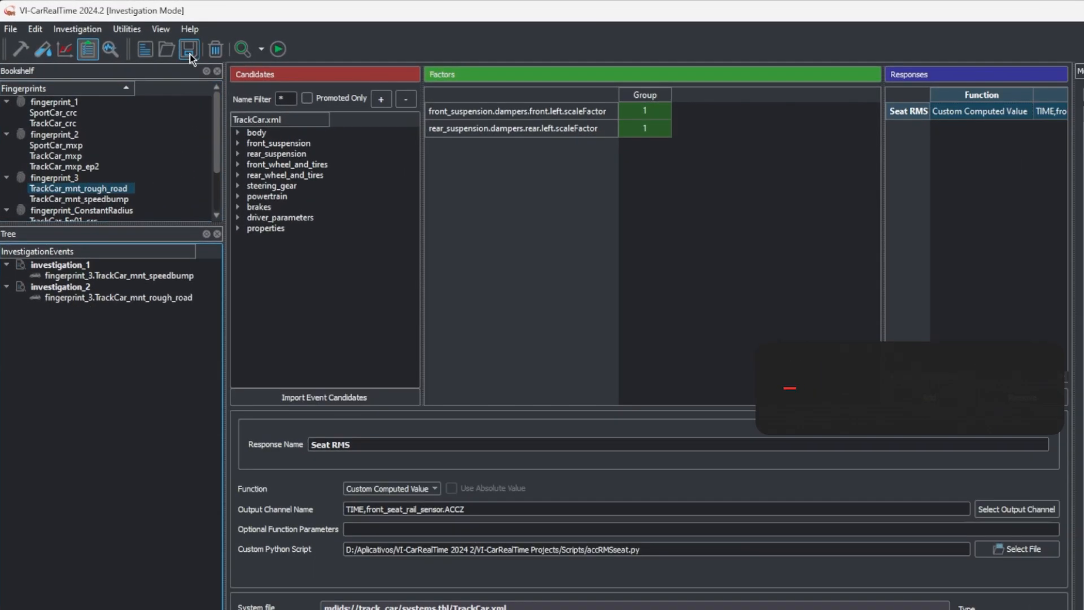
# Save the setups of investigation_1 and investigation_2, and save the session
pyautogui.click(158, 42)
pyautogui.click(79, 222)
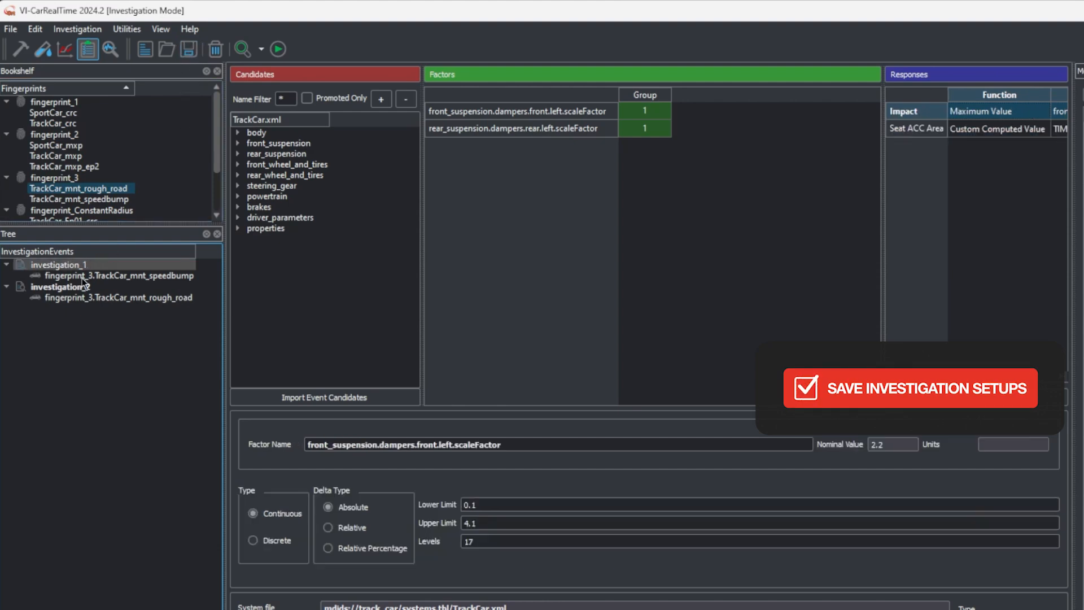
pyautogui.click(84, 287)
pyautogui.click(10, 29)
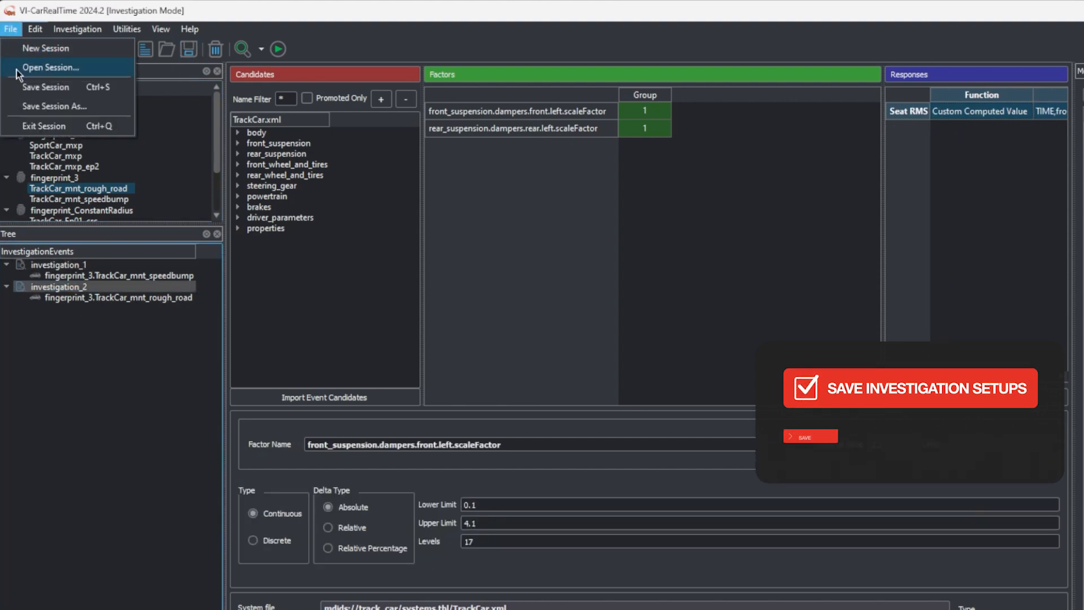
pyautogui.click(35, 82)
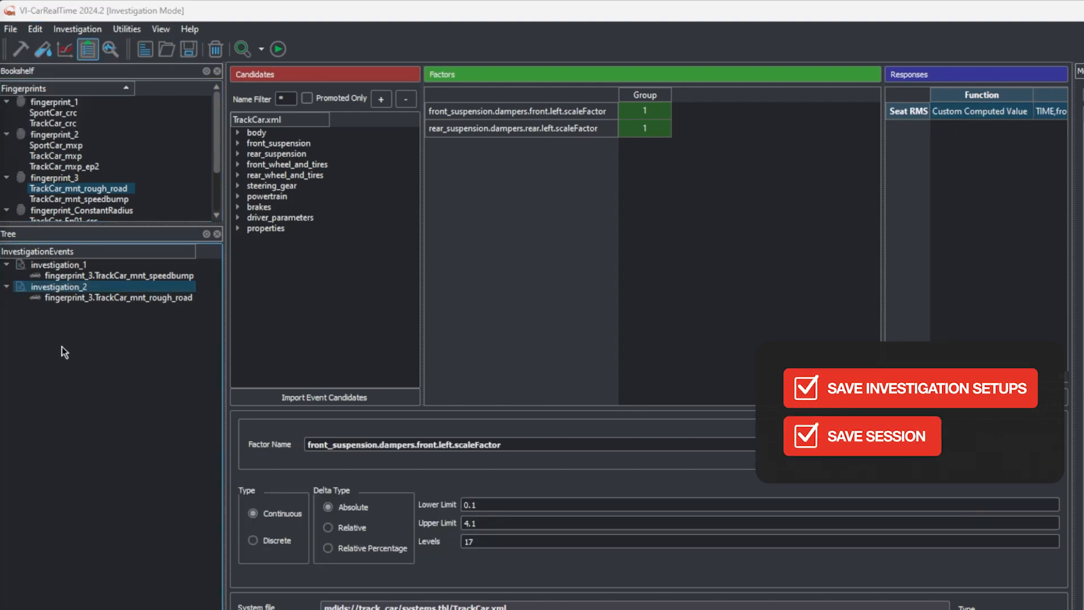
# Run investigation_1 and investigation_2 together
pyautogui.click(69, 265)
pyautogui.keyDown('ctrl'); pyautogui.click(66, 288); pyautogui.keyUp('ctrl')
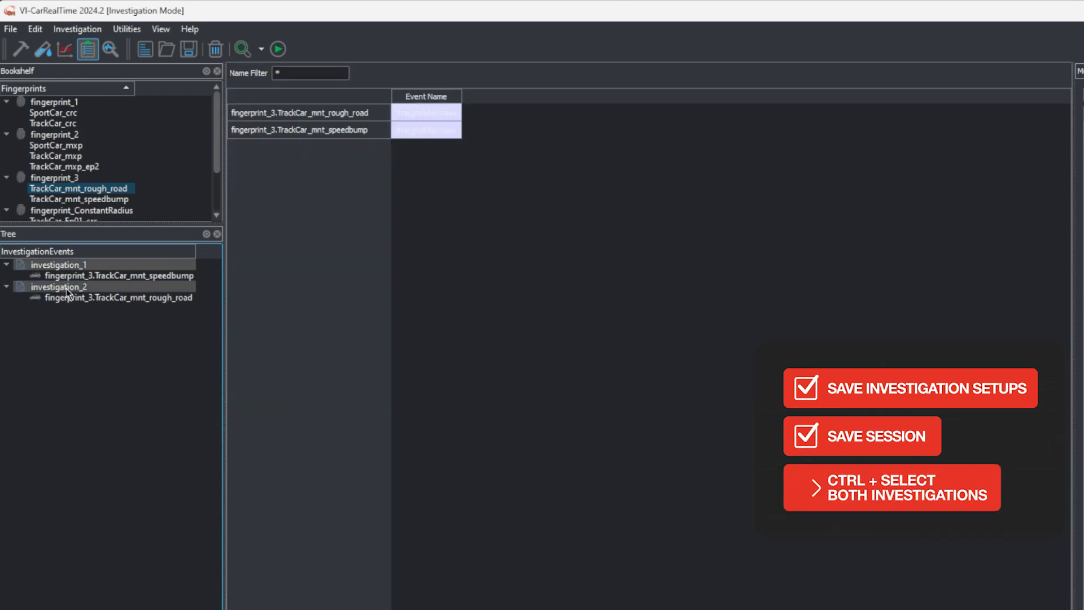
pyautogui.click(276, 54)
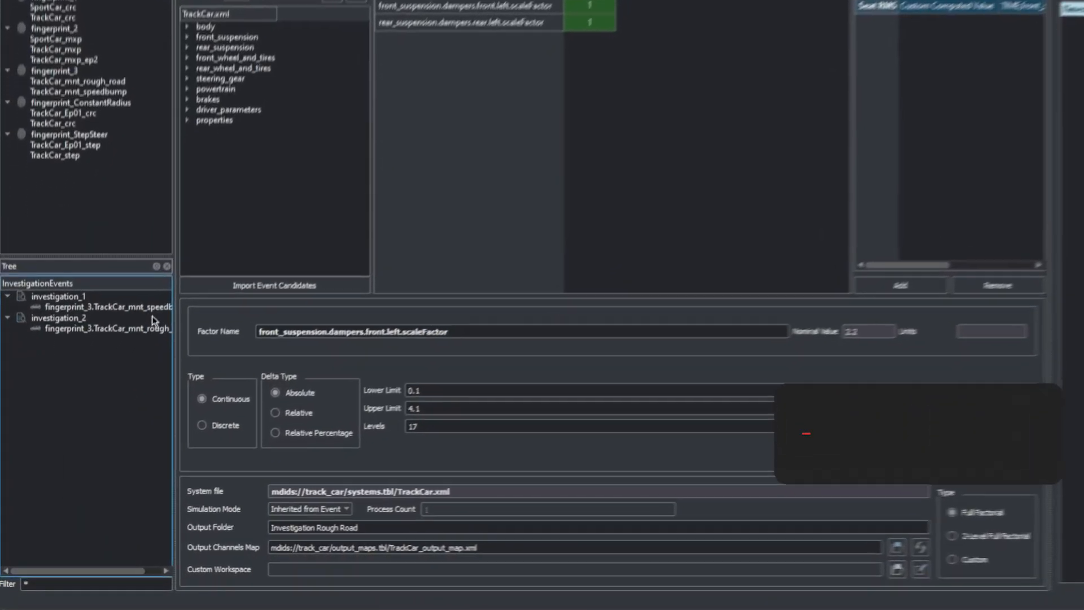
# Open the design space and results report of the speed bump investigation and examine its Impact and Seat acc area plot
pyautogui.click(130, 350)
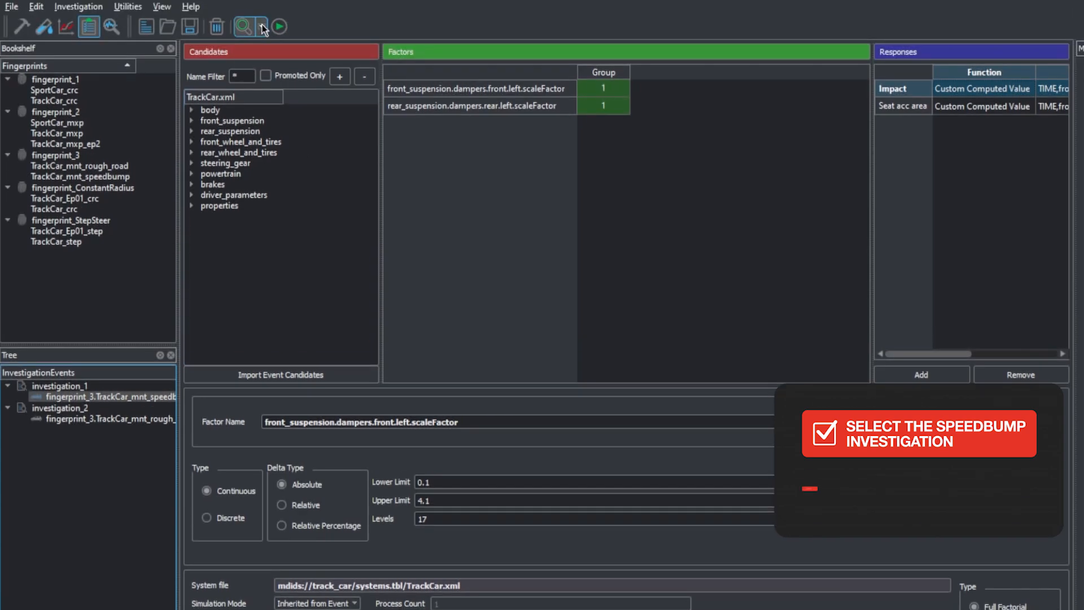
pyautogui.click(262, 28)
pyautogui.click(270, 66)
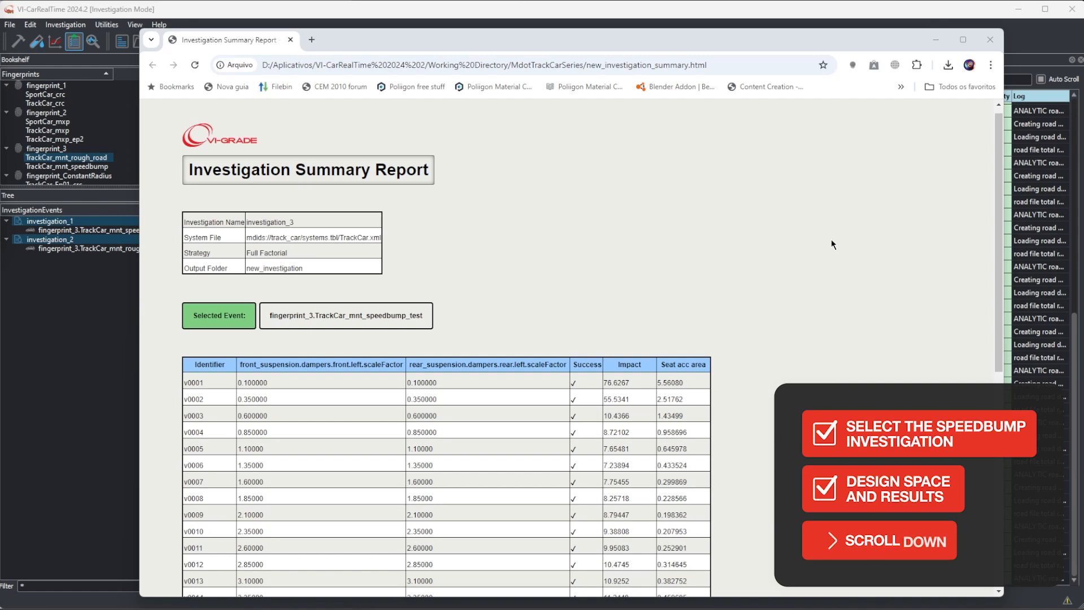
pyautogui.scroll(-7, 831, 239)
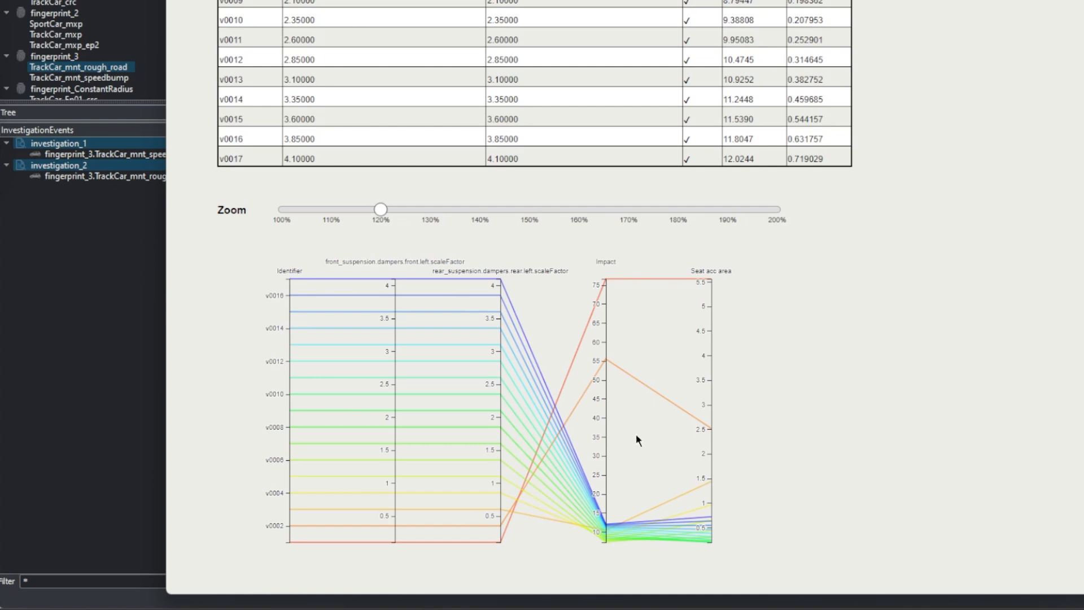
pyautogui.moveTo(691, 271); pyautogui.dragTo(740, 272)
pyautogui.click(751, 276)
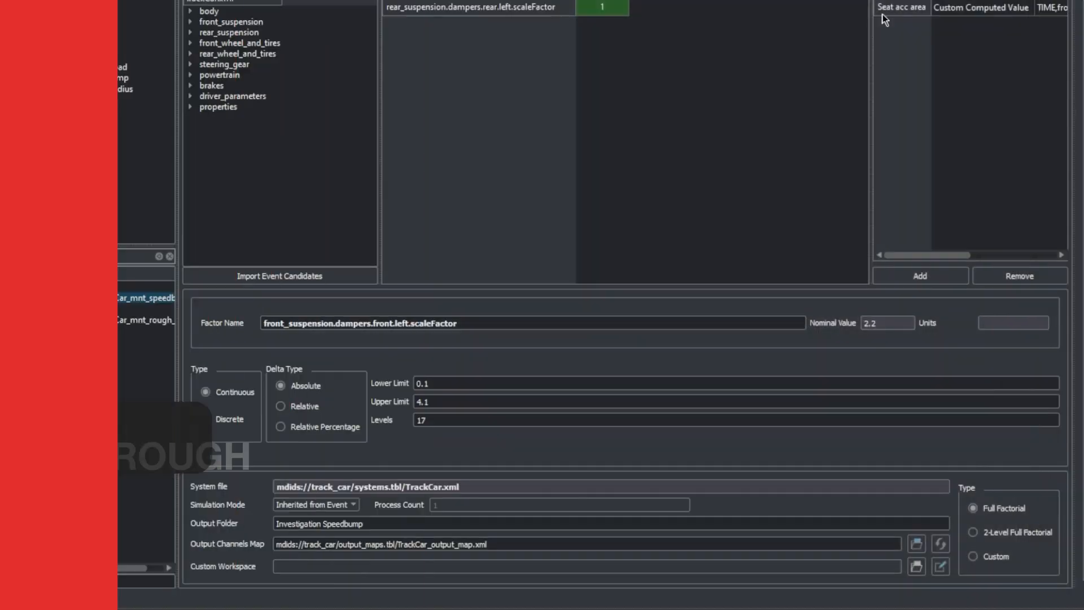
# Open the design space and results report of the rough road investigation
pyautogui.click(145, 321)
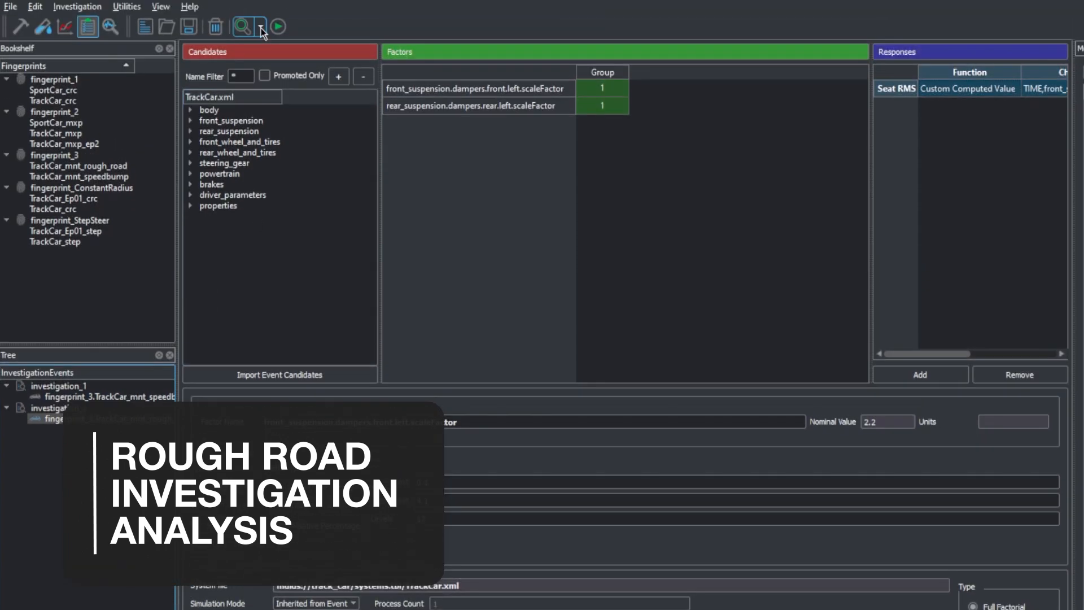
pyautogui.click(260, 28)
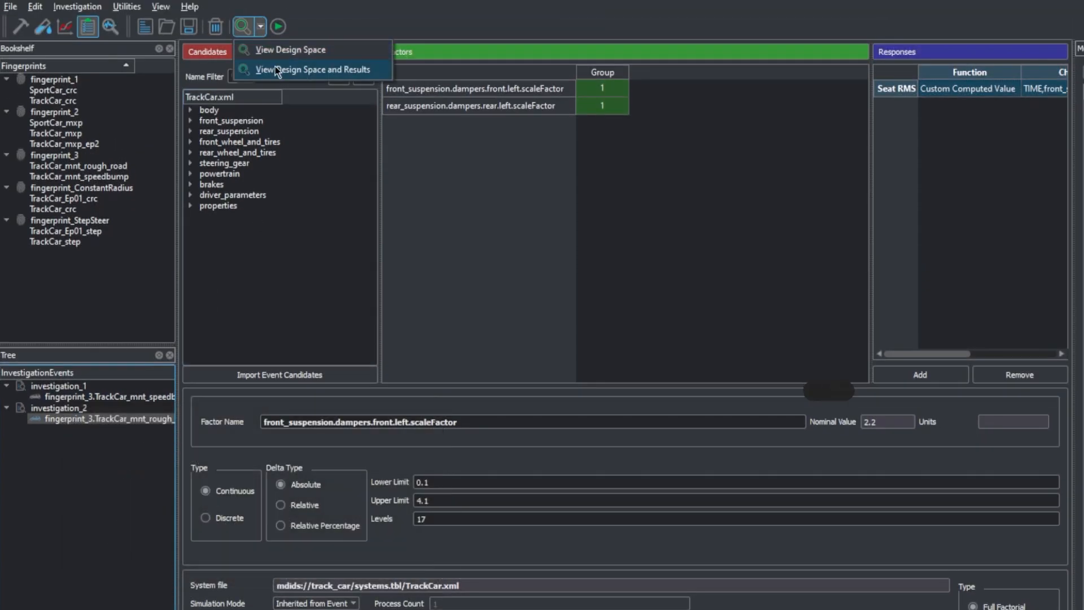
pyautogui.click(276, 67)
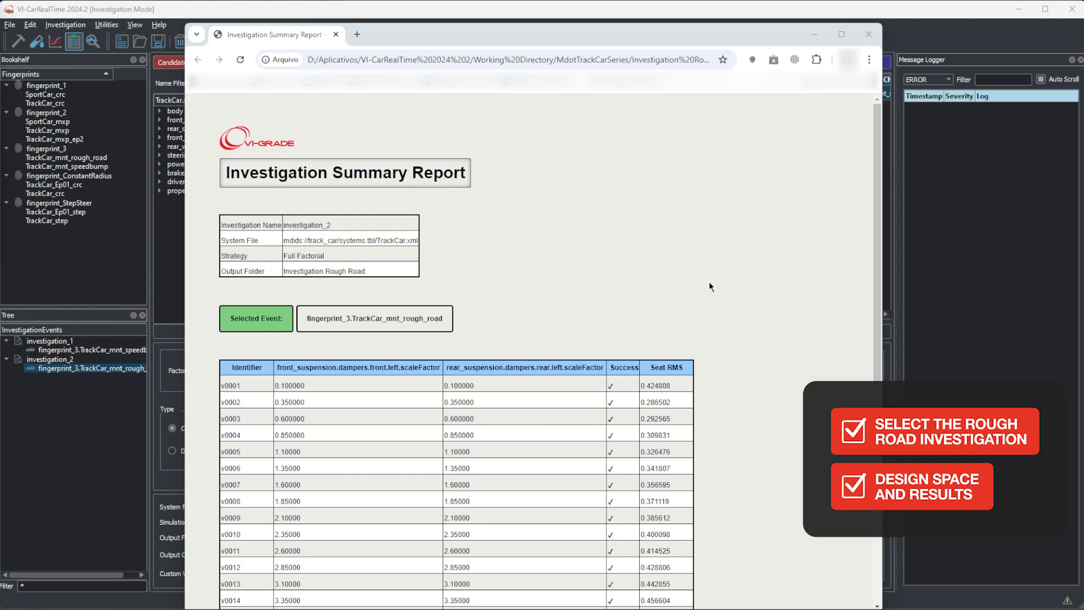
# Examine the rough road report's parallel coordinates plot, filtering different ranges of the Seat RMS axis against the damper scale factors
pyautogui.scroll(-7, 709, 281)
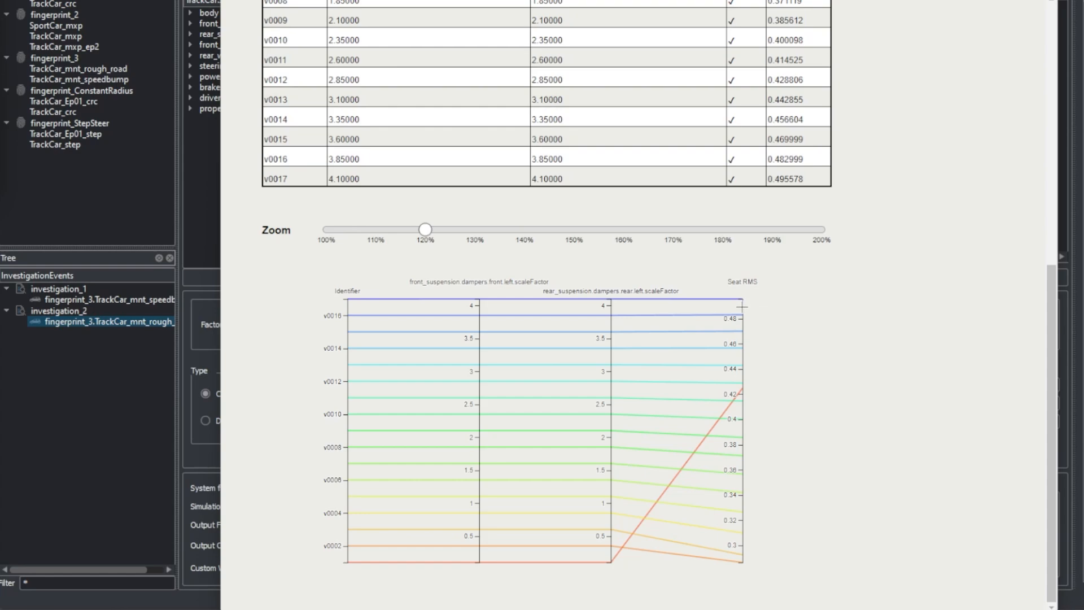
pyautogui.moveTo(740, 318); pyautogui.dragTo(741, 322)
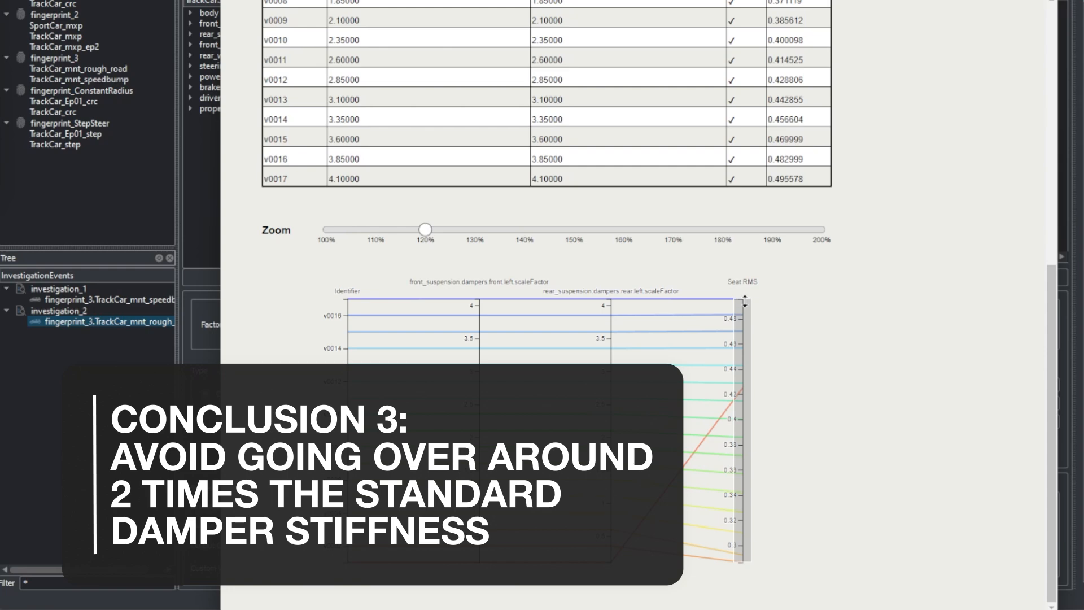
pyautogui.moveTo(744, 301); pyautogui.dragTo(740, 387)
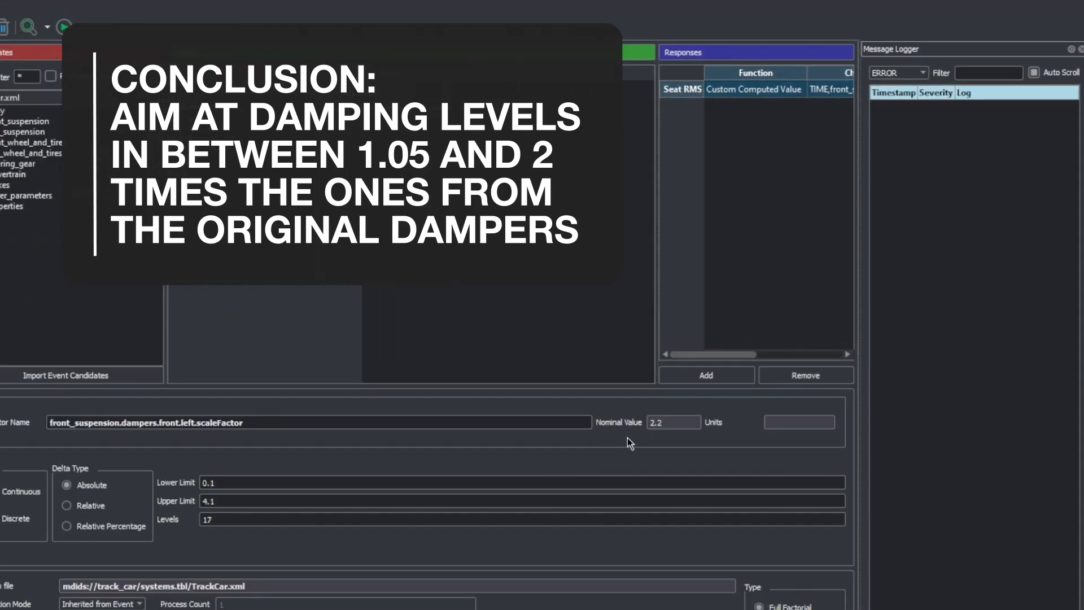
# Check the nominal values of the front and rear damper scale factors in investigation_2
pyautogui.click(736, 374)
pyautogui.click(327, 105)
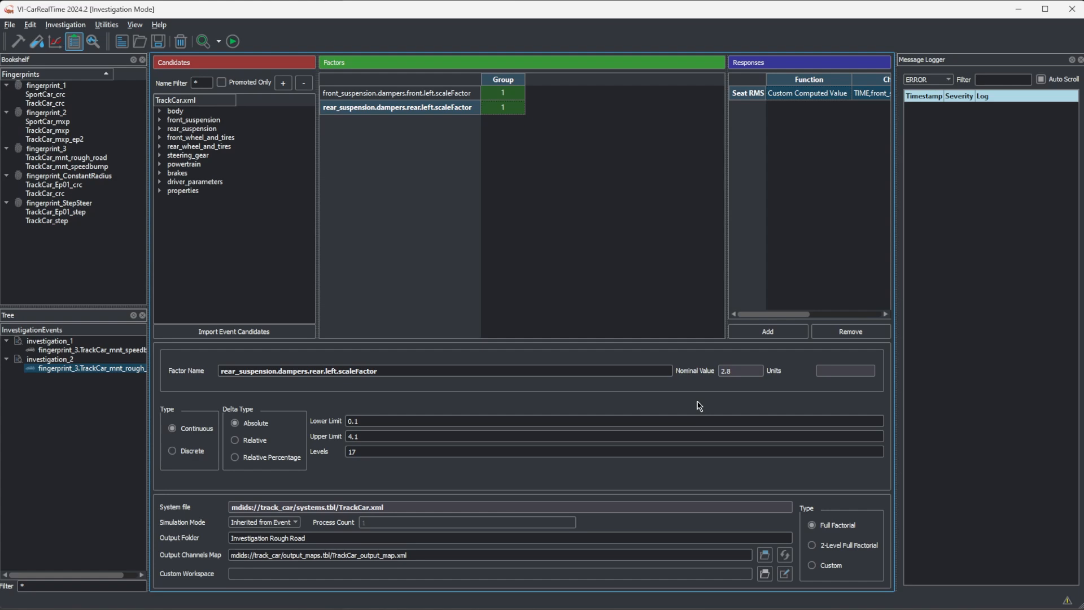
# Return to build mode and show the subsystem definition of the TrackCar model
pyautogui.click(17, 49)
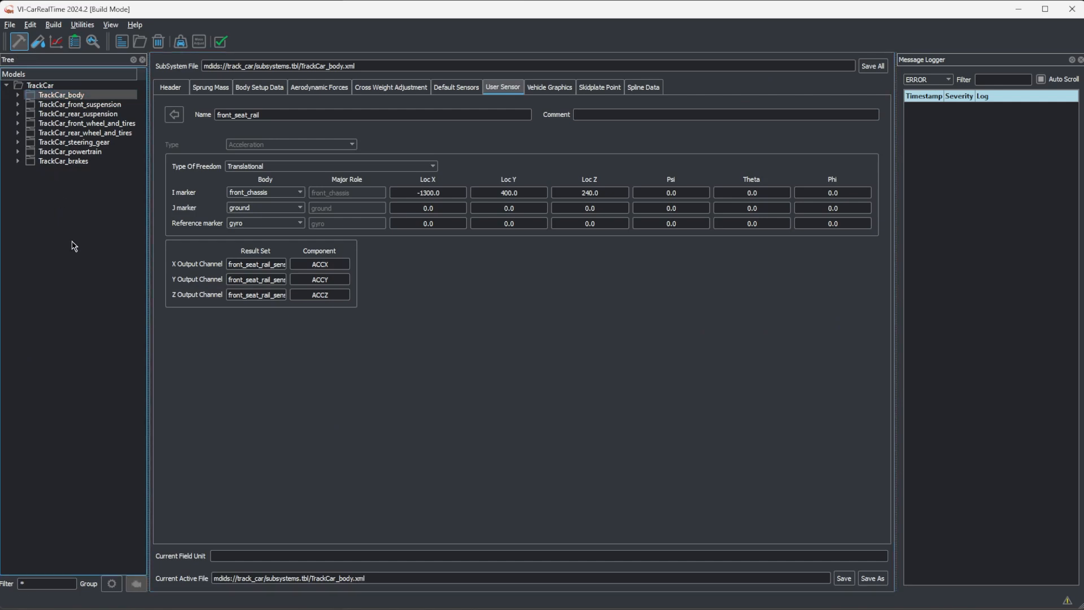
pyautogui.click(55, 88)
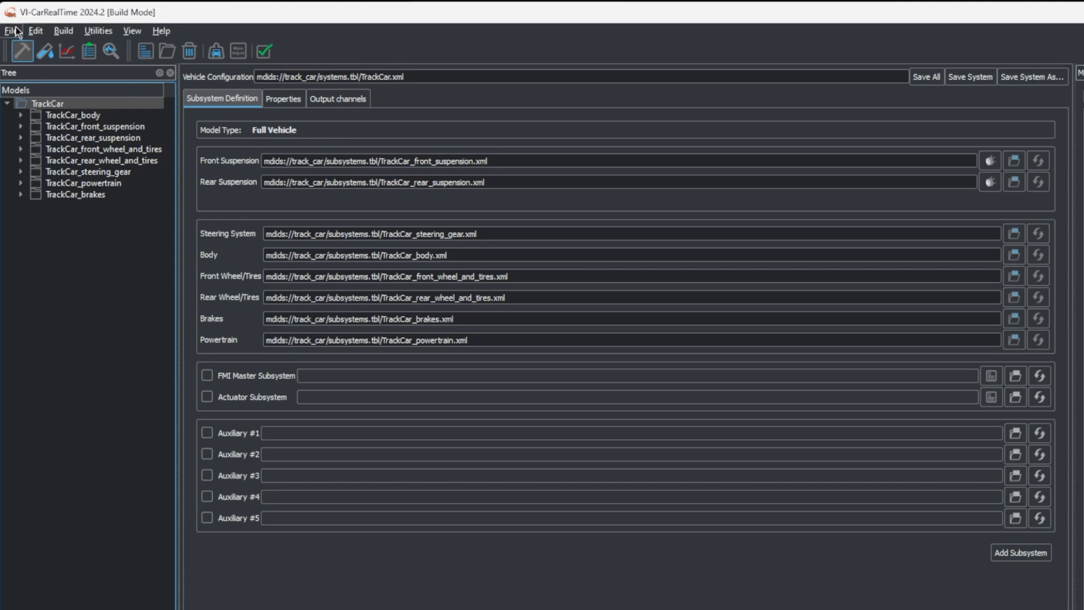
pyautogui.click(12, 30)
pyautogui.click(34, 88)
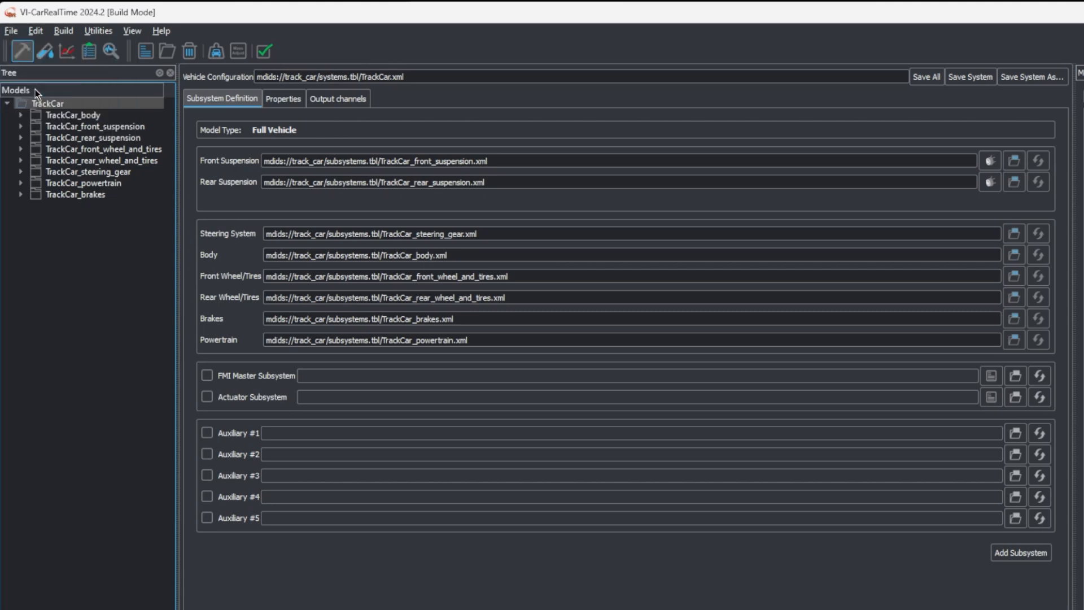